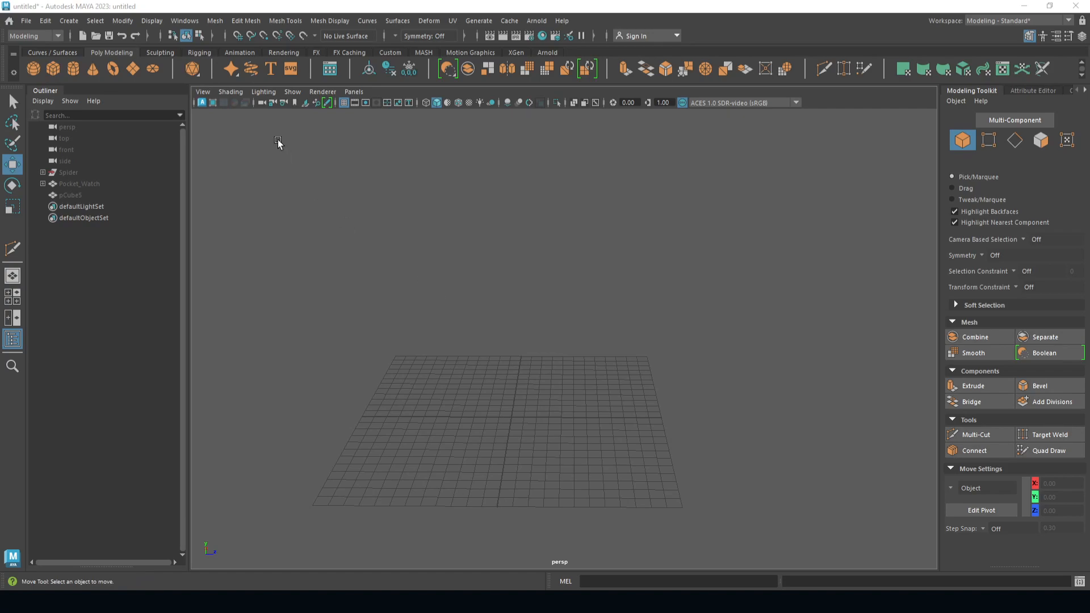
# Step: Create a polygon cube, scale it up uniformly to about 13.87, and make a smaller scaled copy inside it
pyautogui.click(53, 69)
pyautogui.press('r')
pyautogui.moveTo(511, 419); pyautogui.dragTo(641, 383)
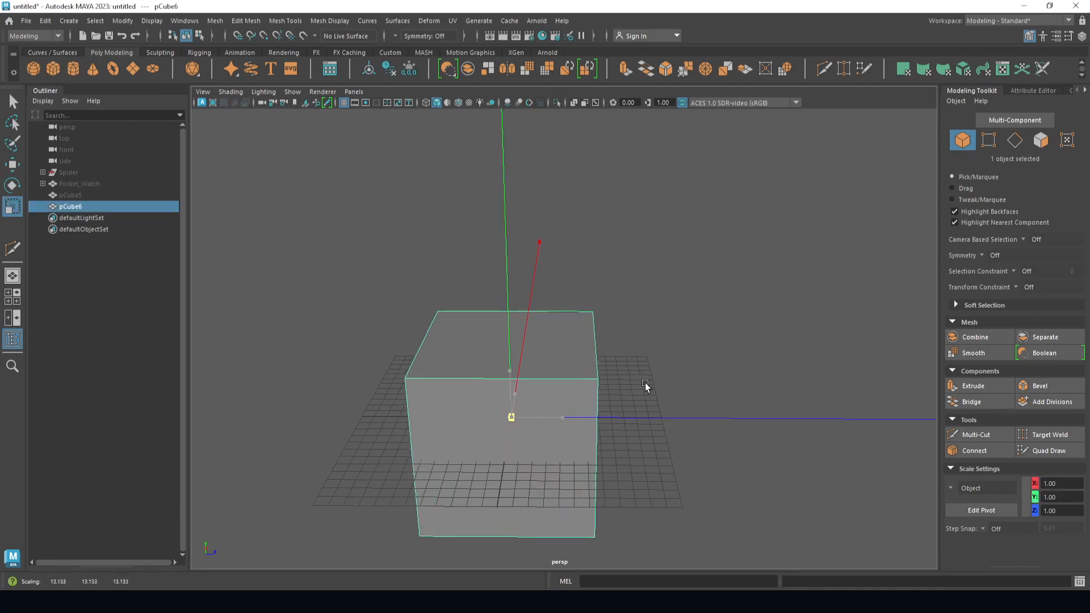
pyautogui.keyDown('shift'); pyautogui.moveTo(513, 421); pyautogui.dragTo(452, 428); pyautogui.keyUp('shift')
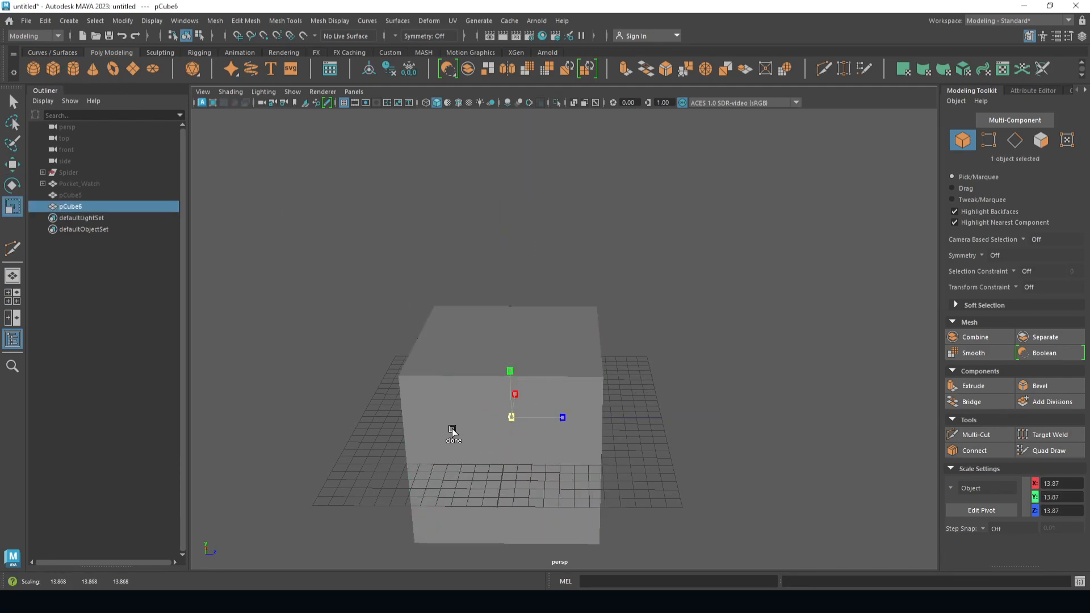
# Step: Turn on X-Ray display and examine the smaller cube through the outer one
pyautogui.click(577, 104)
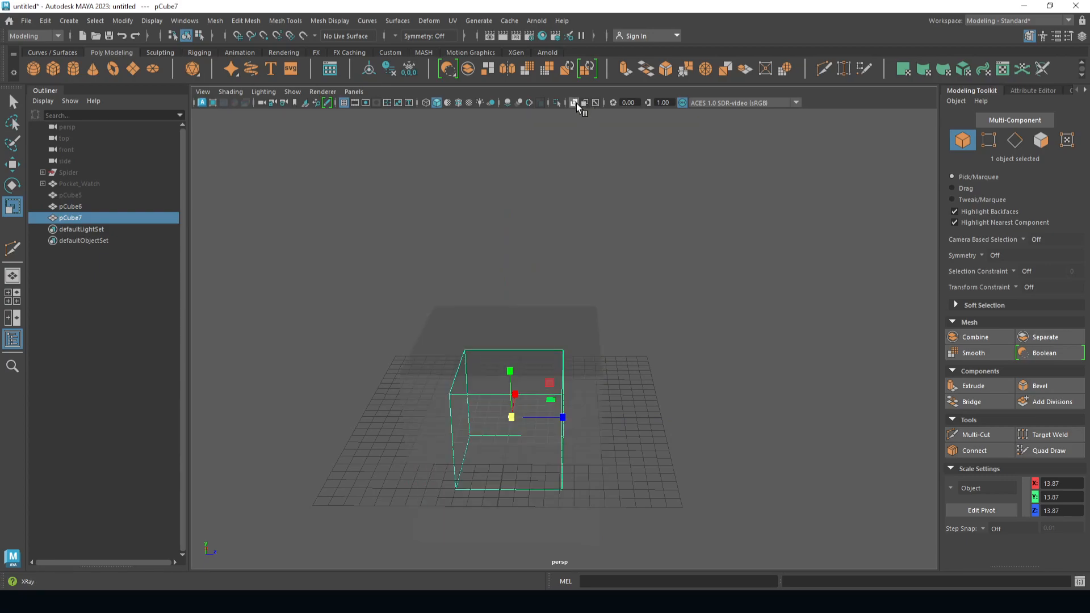
pyautogui.click(635, 302)
pyautogui.keyDown('alt'); pyautogui.moveTo(623, 329); pyautogui.dragTo(579, 305); pyautogui.keyUp('alt')
# Step: Delete the inner cube and the large outer cube
pyautogui.click(81, 218)
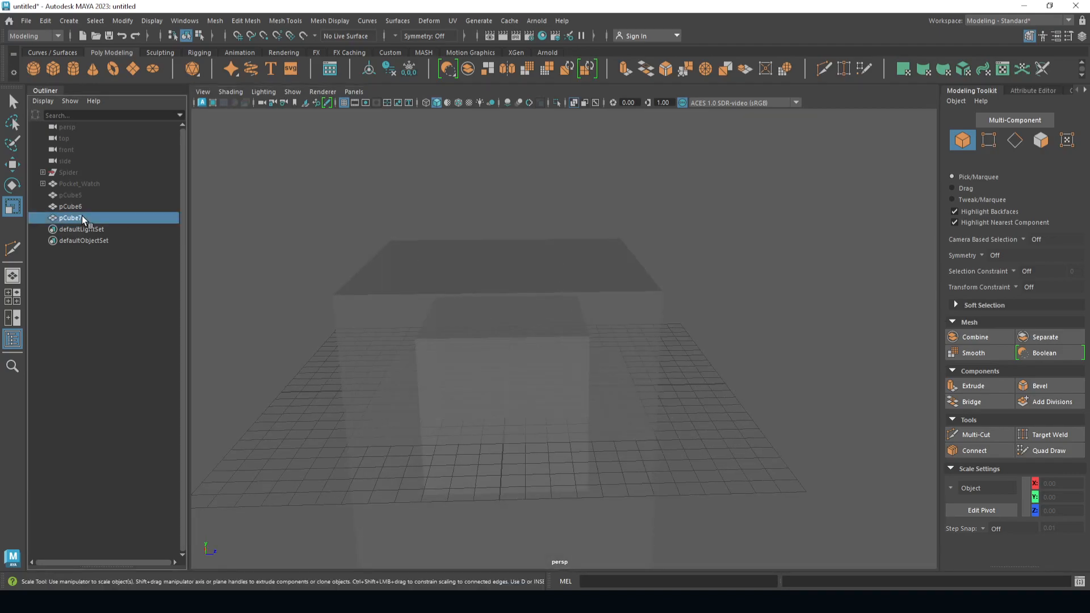
pyautogui.press('Delete')
pyautogui.click(468, 288)
pyautogui.press('Delete')
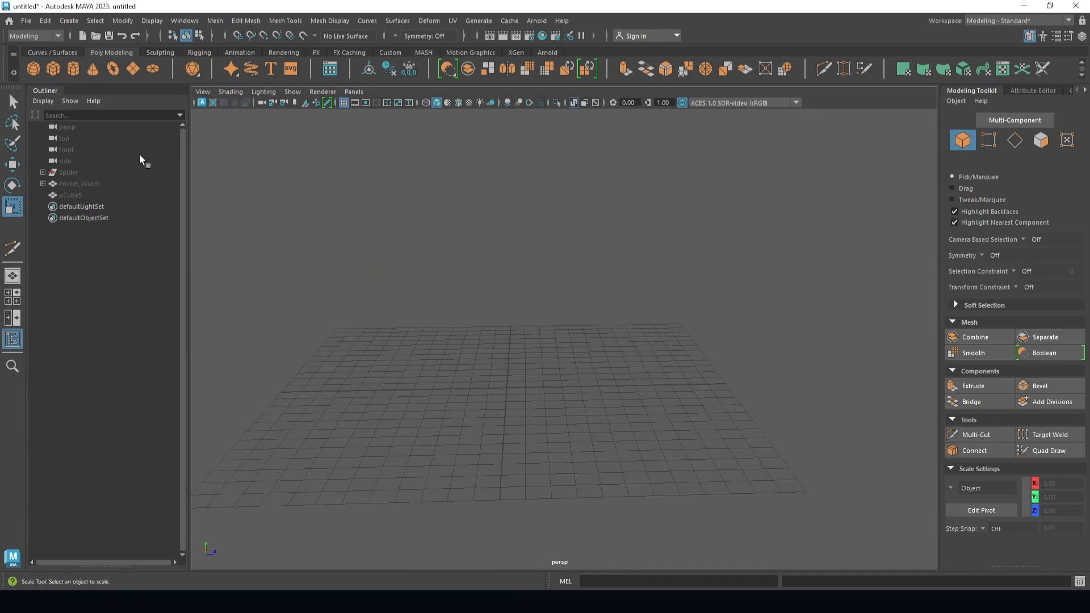
# Step: Create an enlarged polygon cube offset to about -10.14 in Z, and turn off X-Ray display
pyautogui.click(53, 69)
pyautogui.moveTo(524, 373)
pyautogui.mouseDown()
pyautogui.moveTo(593, 367)
pyautogui.moveTo(423, 370)
pyautogui.mouseUp()
pyautogui.click(574, 102)
pyautogui.press('w')
# Step: Create a second enlarged polygon cube and move it to about 6.82 in Z
pyautogui.click(53, 69)
pyautogui.press('r')
pyautogui.moveTo(525, 377); pyautogui.dragTo(631, 373)
pyautogui.press('w')
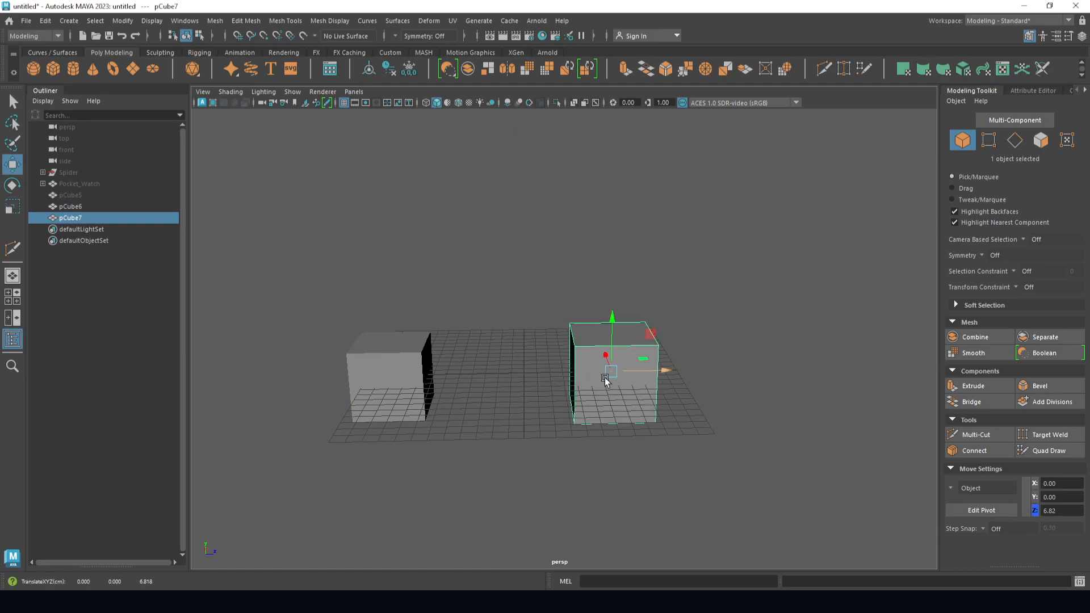
# Step: Frame the view on the first cube, clear the selection and frame all objects
pyautogui.click(496, 378)
pyautogui.click(397, 370)
pyautogui.press('f')
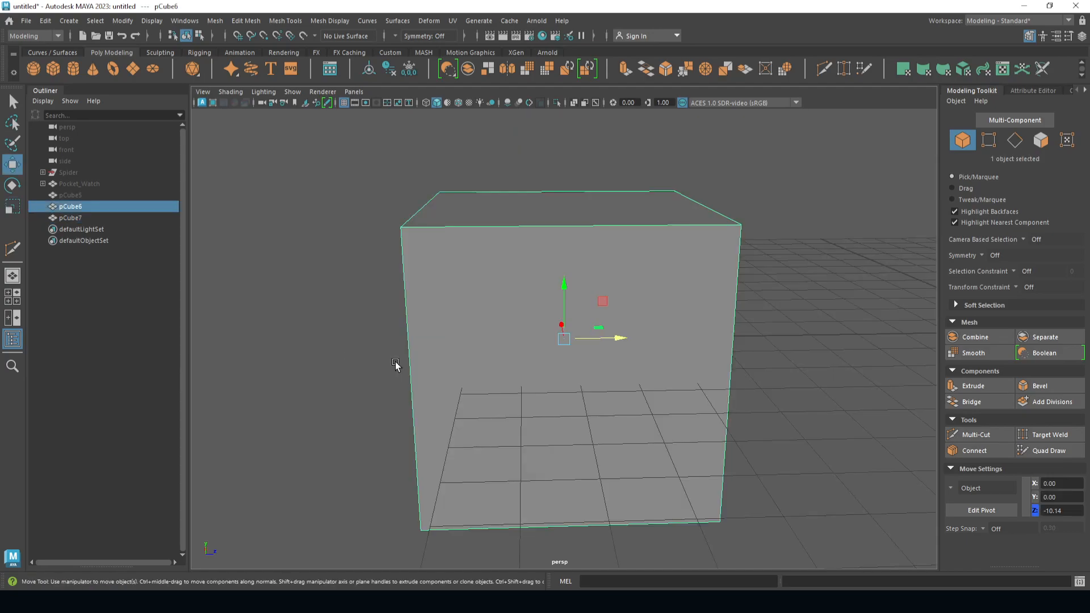
pyautogui.click(343, 286)
pyautogui.press('a')
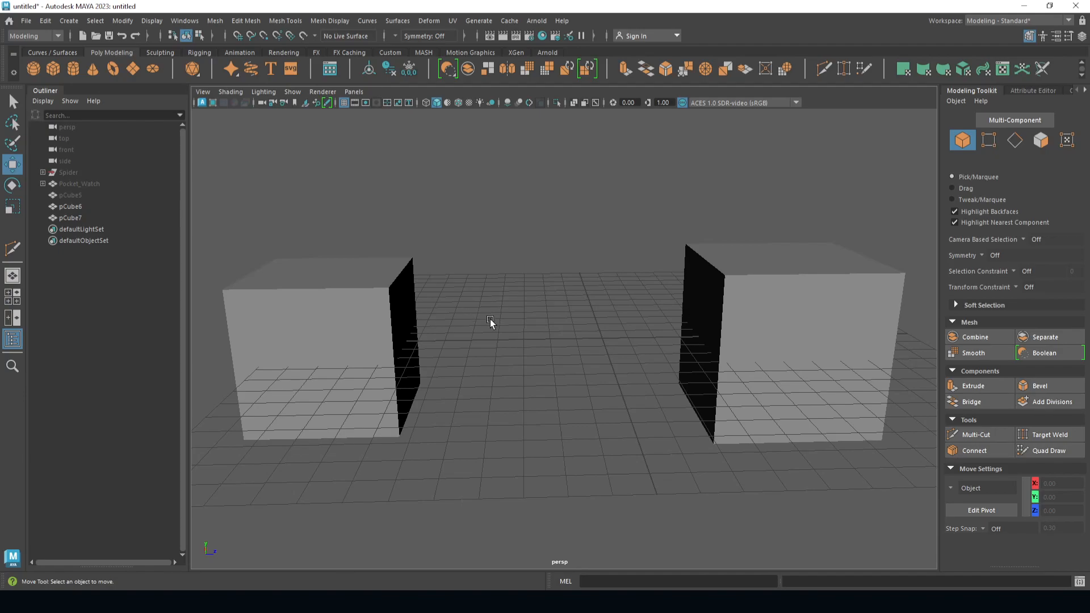
pyautogui.keyDown('alt'); pyautogui.moveTo(490, 319); pyautogui.dragTo(601, 366); pyautogui.keyUp('alt')
pyautogui.scroll(-3, 598, 364)
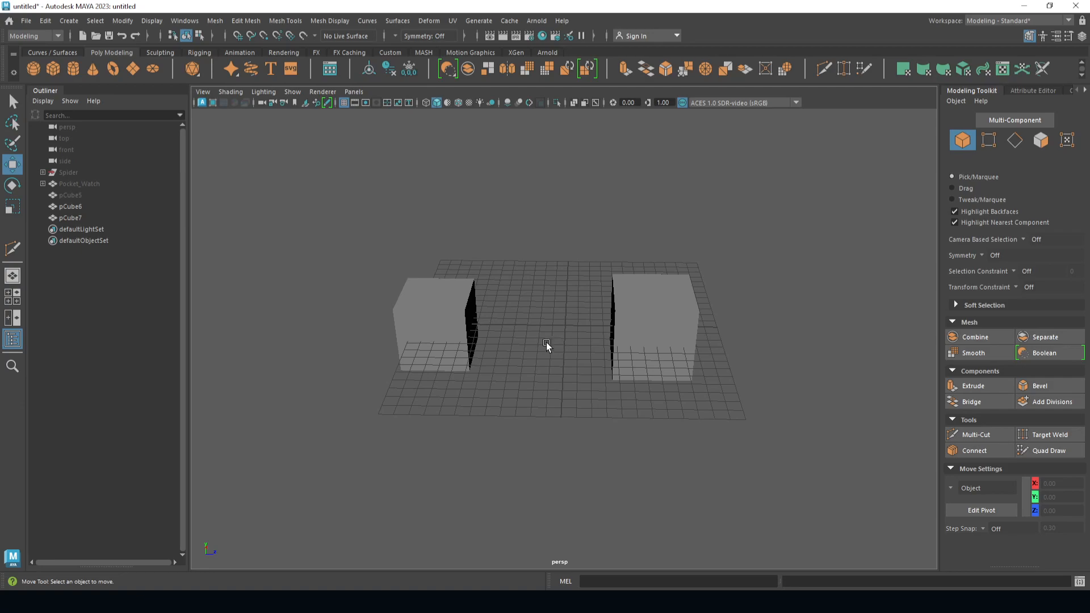
pyautogui.keyDown('alt'); pyautogui.moveTo(544, 341); pyautogui.dragTo(623, 333); pyautogui.keyUp('alt')
# Step: Frame the view on an upper corner vertex of the second cube and return to object selection mode
pyautogui.click(623, 333)
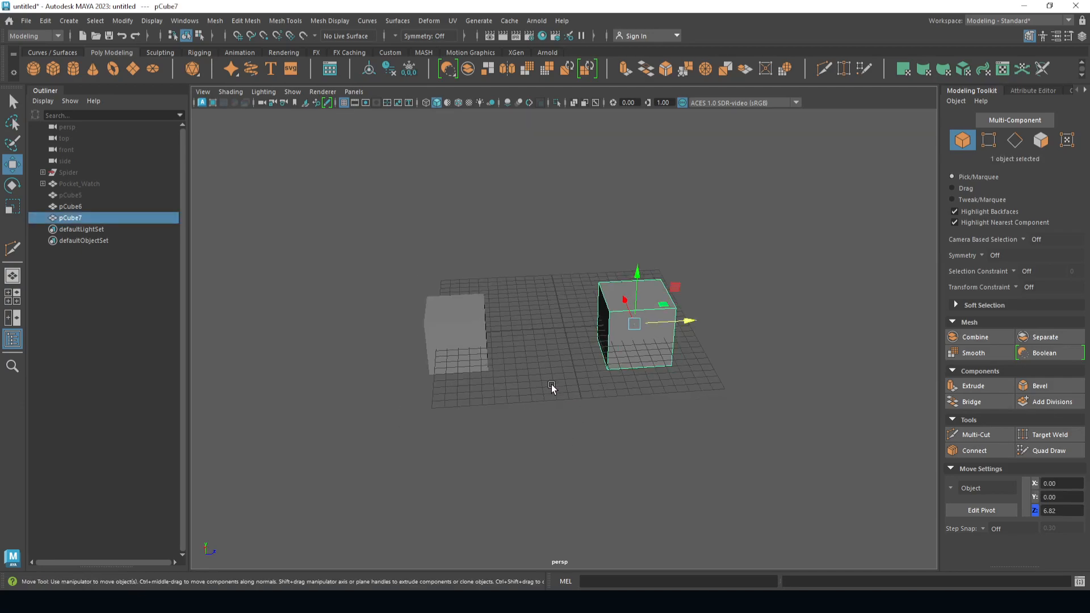
pyautogui.keyDown('alt'); pyautogui.moveTo(551, 385); pyautogui.dragTo(544, 399); pyautogui.keyUp('alt')
pyautogui.moveTo(596, 287); pyautogui.dragTo(563, 268, button='right')
pyautogui.click(647, 356)
pyautogui.press('f')
pyautogui.scroll(-10, 609, 373)
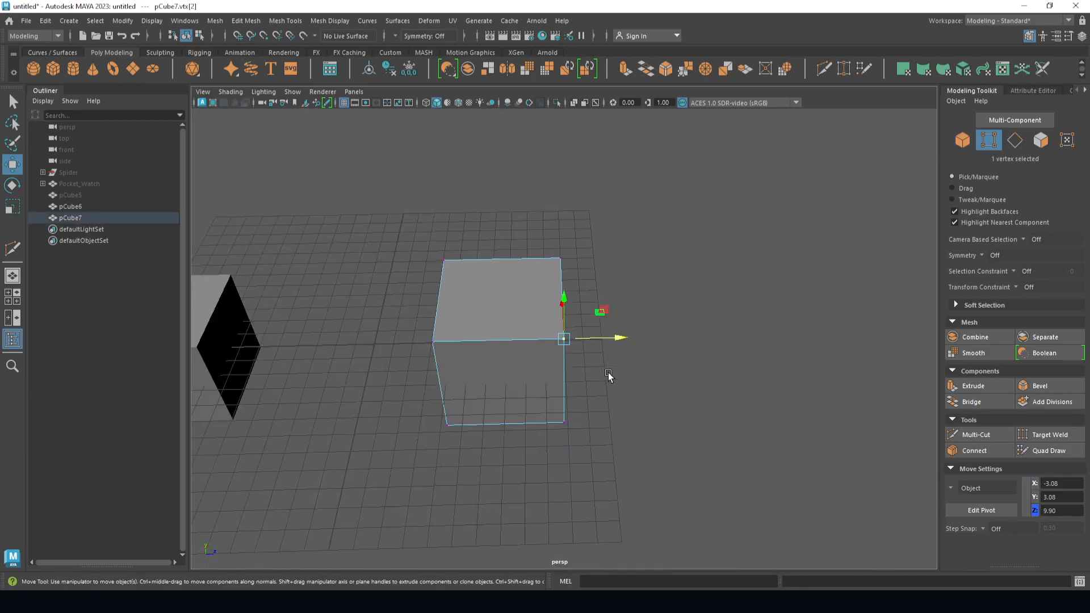
pyautogui.click(402, 364)
pyautogui.keyDown('alt'); pyautogui.moveTo(402, 362); pyautogui.dragTo(487, 345, button='middle'); pyautogui.keyUp('alt')
pyautogui.moveTo(486, 345); pyautogui.dragTo(539, 249, button='right')
pyautogui.click(466, 347)
# Step: Frame the view on the second cube and examine it from different angles and distances
pyautogui.scroll(-3, 465, 349)
pyautogui.scroll(3, 464, 349)
pyautogui.keyDown('alt'); pyautogui.moveTo(460, 506); pyautogui.dragTo(572, 316); pyautogui.keyUp('alt')
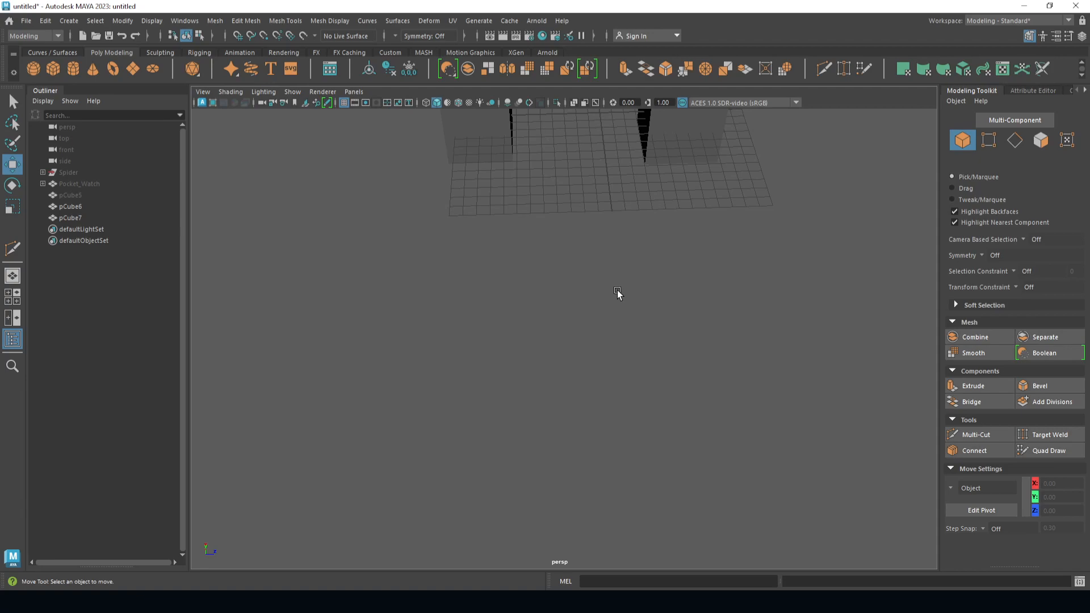
pyautogui.keyDown('alt'); pyautogui.moveTo(618, 291); pyautogui.dragTo(642, 256); pyautogui.keyUp('alt')
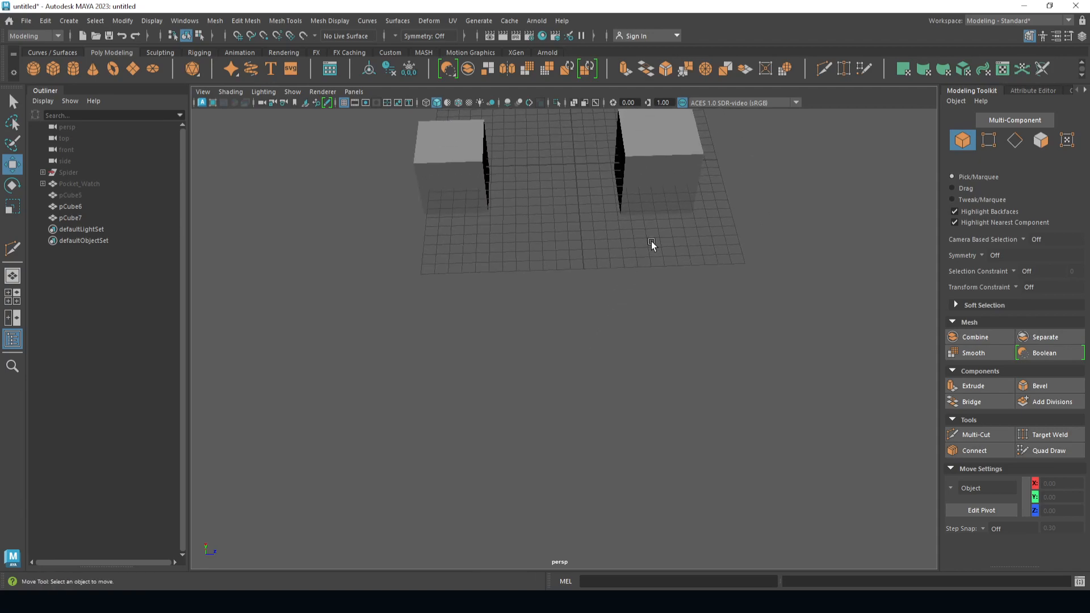
pyautogui.click(696, 149)
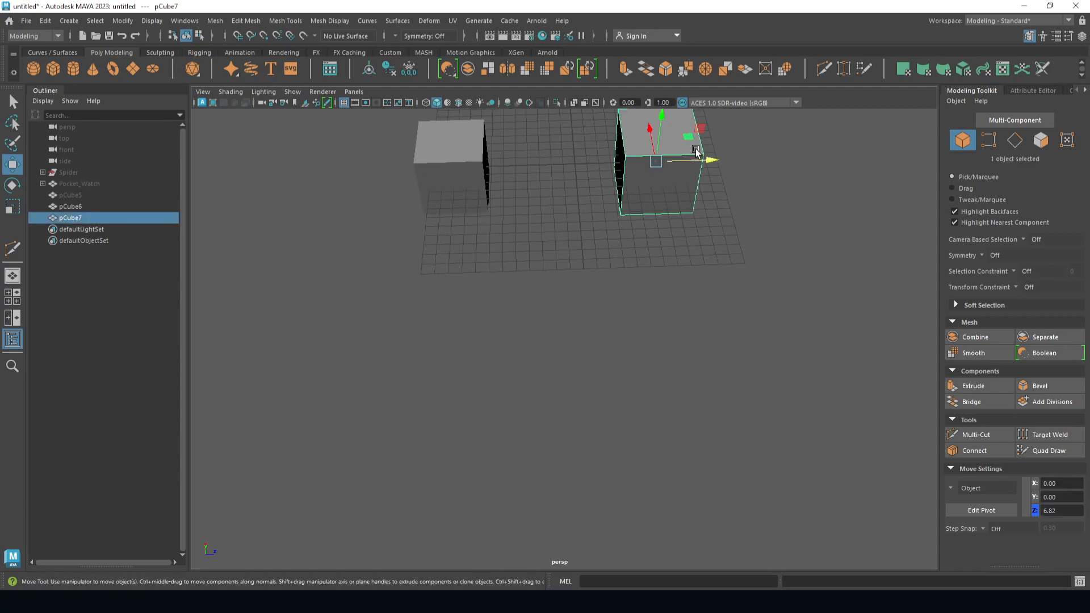
pyautogui.press('f')
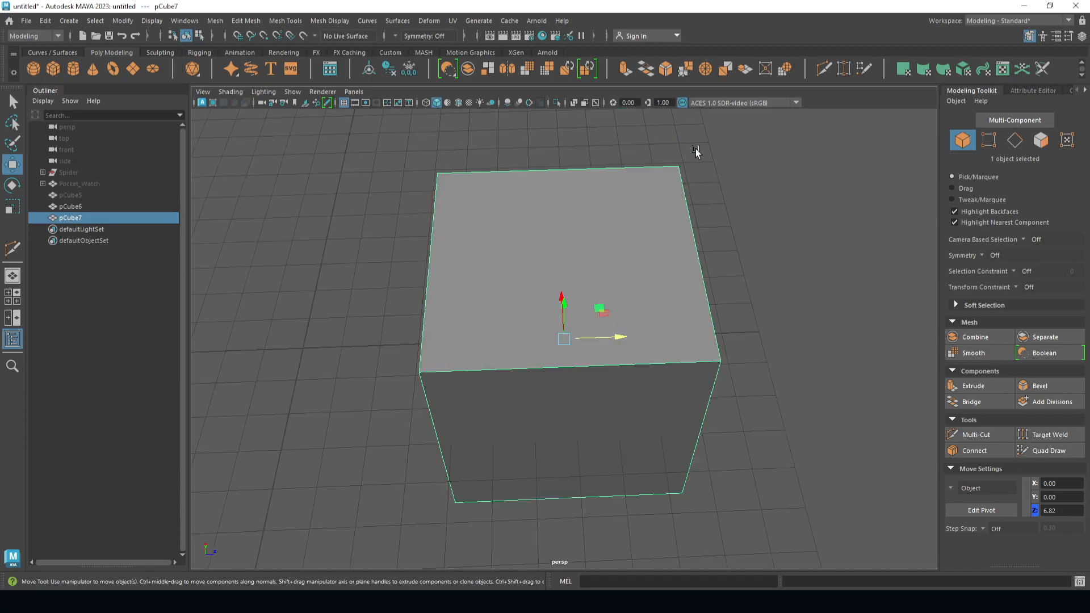
pyautogui.keyDown('alt'); pyautogui.moveTo(697, 149); pyautogui.dragTo(669, 231); pyautogui.keyUp('alt')
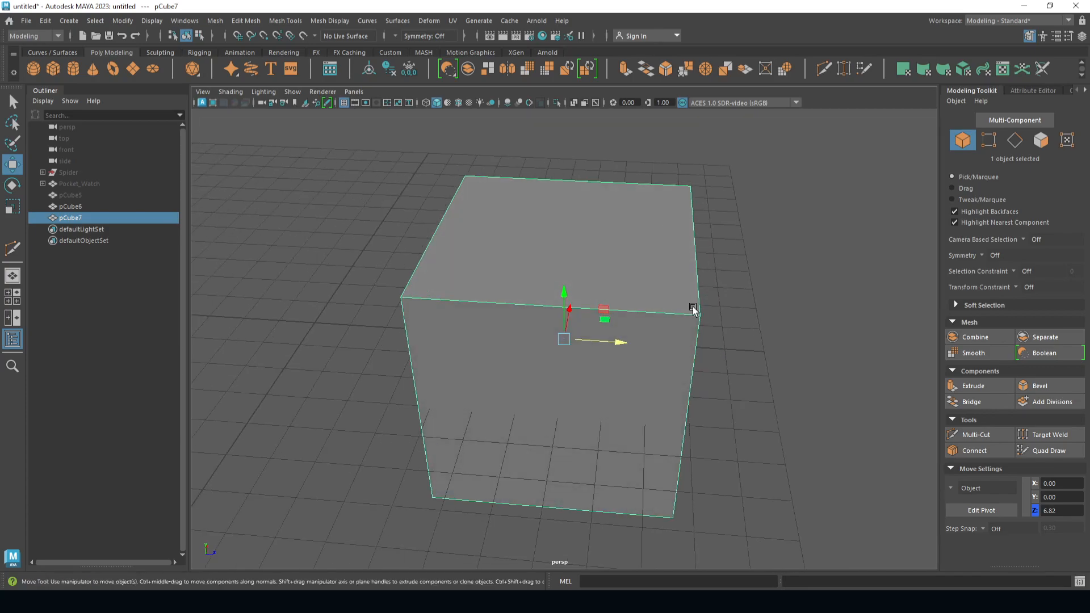
pyautogui.scroll(-3, 597, 336)
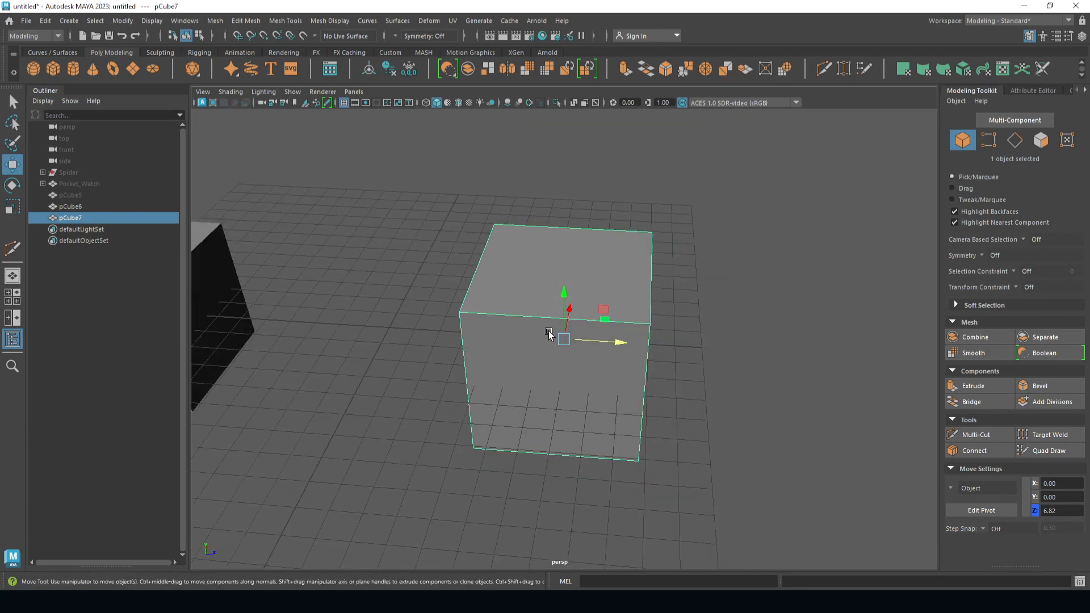
pyautogui.scroll(-3, 511, 345)
pyautogui.keyDown('alt'); pyautogui.moveTo(499, 361); pyautogui.dragTo(792, 305); pyautogui.keyUp('alt')
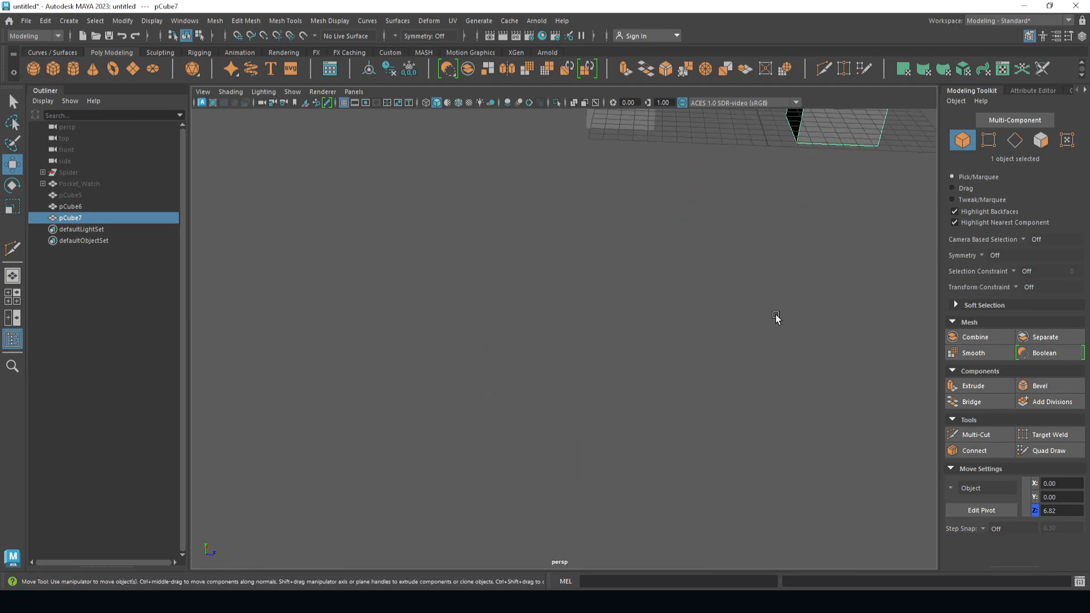
# Step: Frame the second cube again, clear the selection and fit all objects in the view
pyautogui.keyDown('alt'); pyautogui.moveTo(737, 267); pyautogui.dragTo(699, 309); pyautogui.keyUp('alt')
pyautogui.click(699, 309)
pyautogui.click(726, 207)
pyautogui.press('f')
pyautogui.click(771, 269)
pyautogui.press('a')
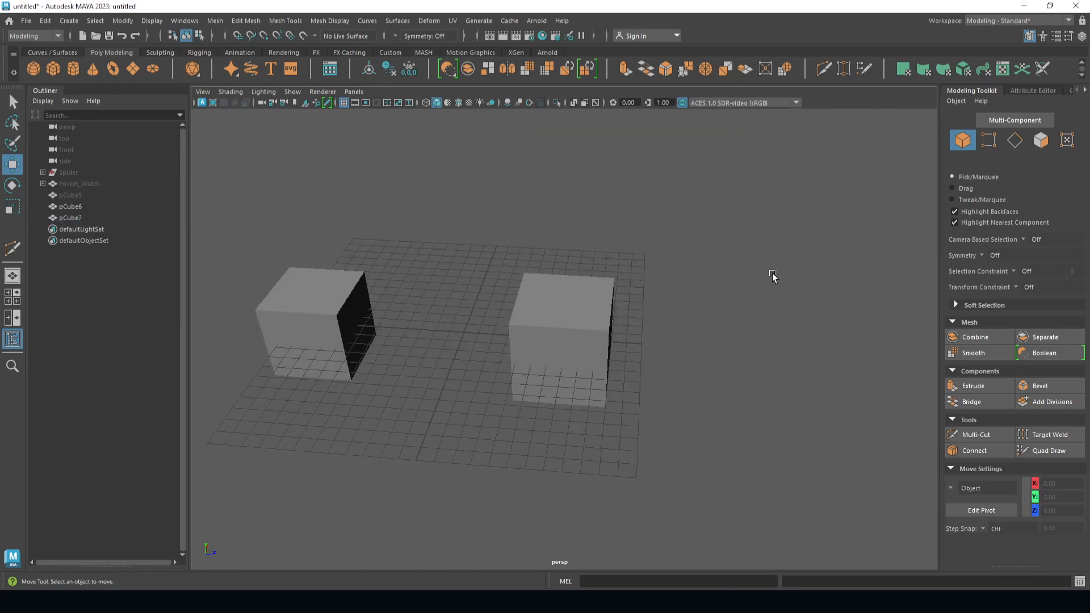
# Step: Move pCube7 past the other cube to about -0.21 in Y and -18.10 in Z
pyautogui.scroll(-1, 702, 333)
pyautogui.keyDown('alt'); pyautogui.moveTo(626, 387); pyautogui.dragTo(716, 299, button='middle'); pyautogui.keyUp('alt')
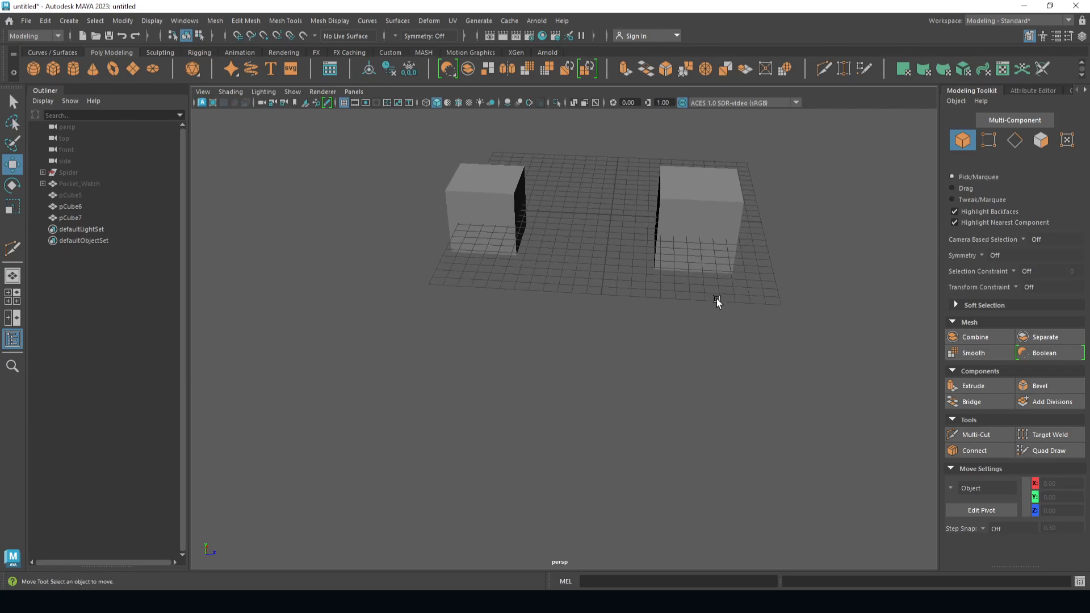
pyautogui.keyDown('alt'); pyautogui.moveTo(693, 249); pyautogui.dragTo(496, 309); pyautogui.keyUp('alt')
pyautogui.click(617, 306)
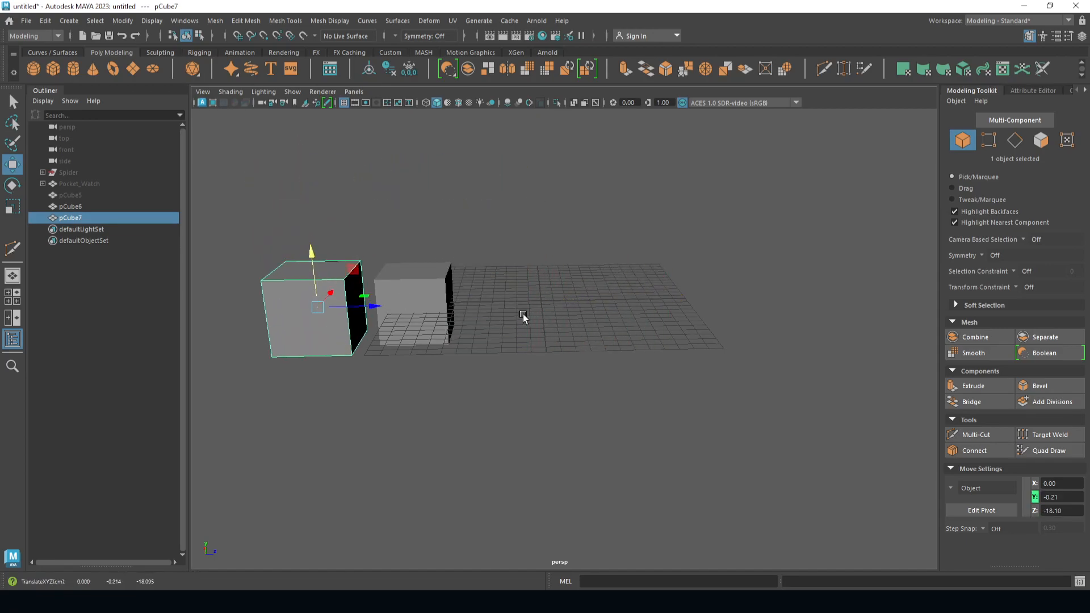
pyautogui.click(568, 336)
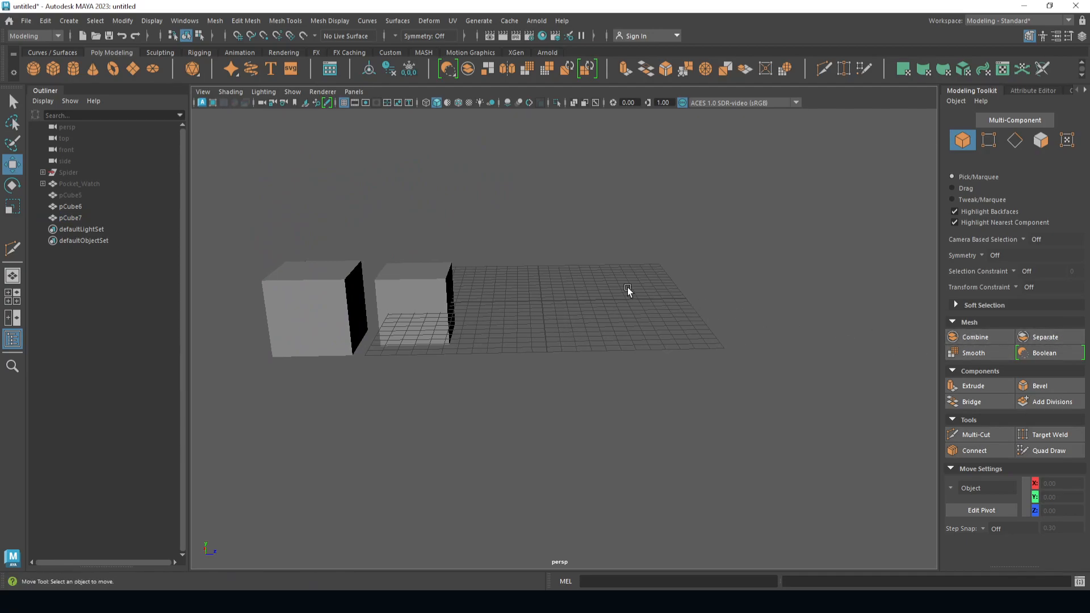
# Step: Move pCube6 along the Z axis to about -5.04
pyautogui.keyDown('alt'); pyautogui.moveTo(636, 288); pyautogui.dragTo(627, 336, button='middle'); pyautogui.keyUp('alt')
pyautogui.click(449, 341)
pyautogui.moveTo(477, 344); pyautogui.dragTo(545, 346)
pyautogui.keyDown('alt'); pyautogui.moveTo(601, 390); pyautogui.dragTo(372, 327); pyautogui.keyUp('alt')
# Step: Combine pCube7 and pCube6 into a single mesh
pyautogui.click(456, 376)
pyautogui.click(371, 327)
pyautogui.keyDown('shift'); pyautogui.click(505, 347); pyautogui.keyUp('shift')
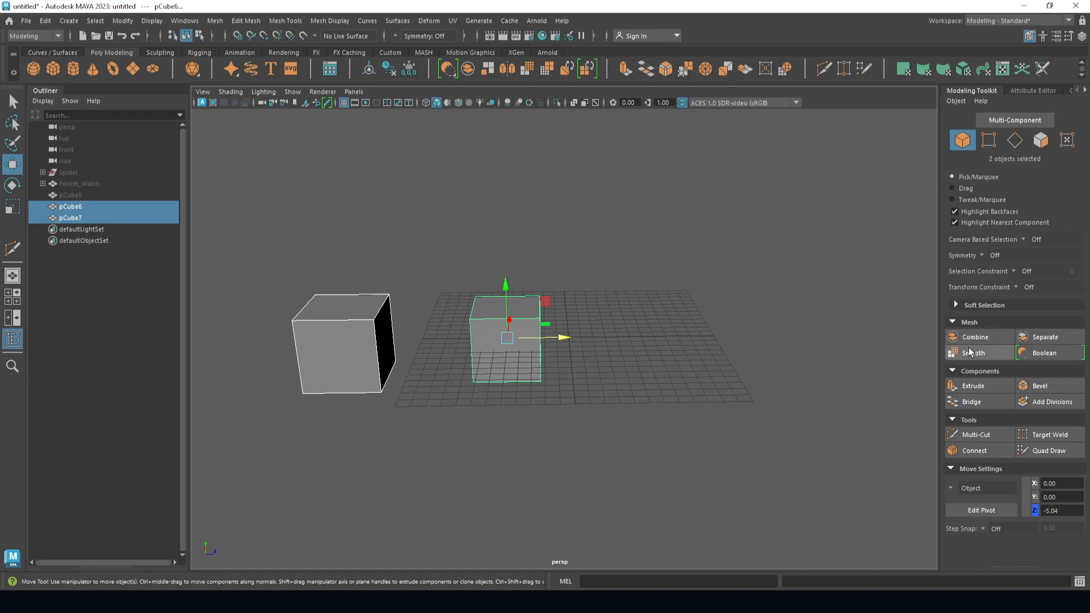
pyautogui.click(985, 339)
pyautogui.click(614, 387)
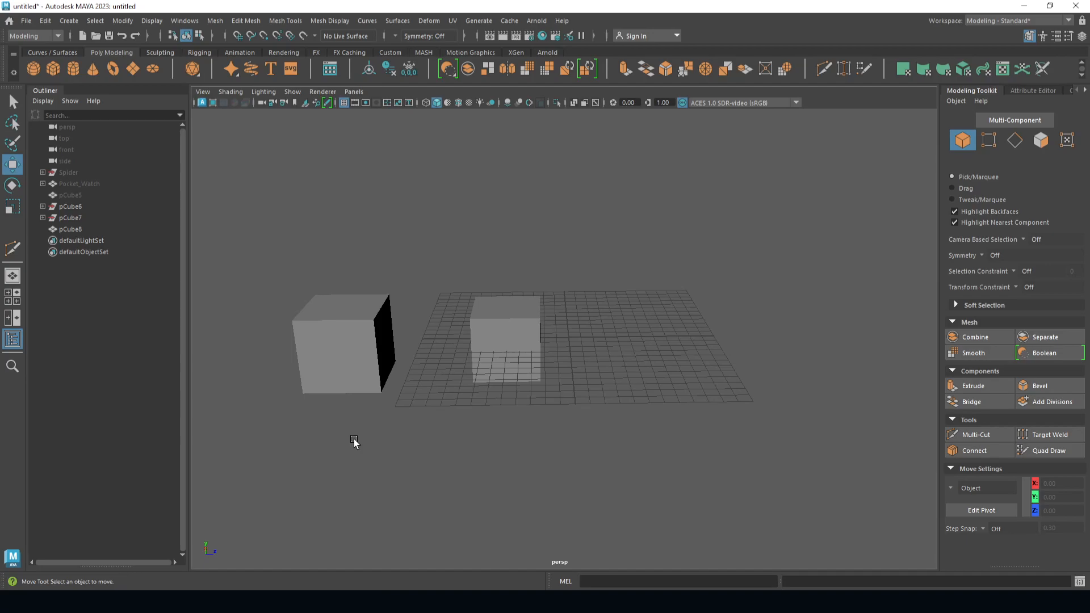
# Step: Examine the combined mesh and the leftover pCube6 and pCube7 groups by selecting them and checking the pCube6 hierarchy
pyautogui.click(341, 376)
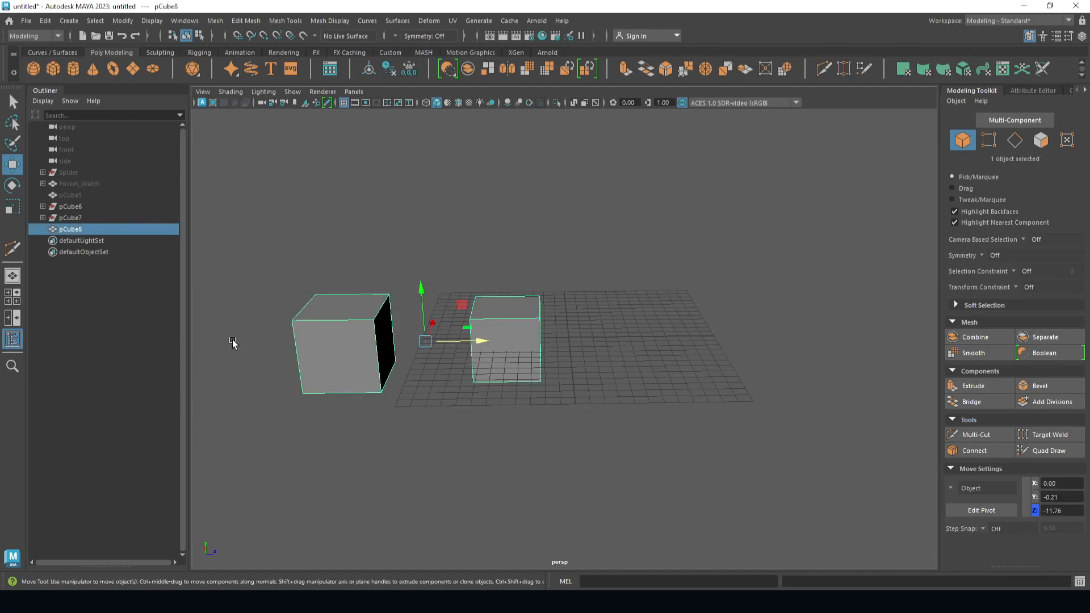
pyautogui.click(43, 206)
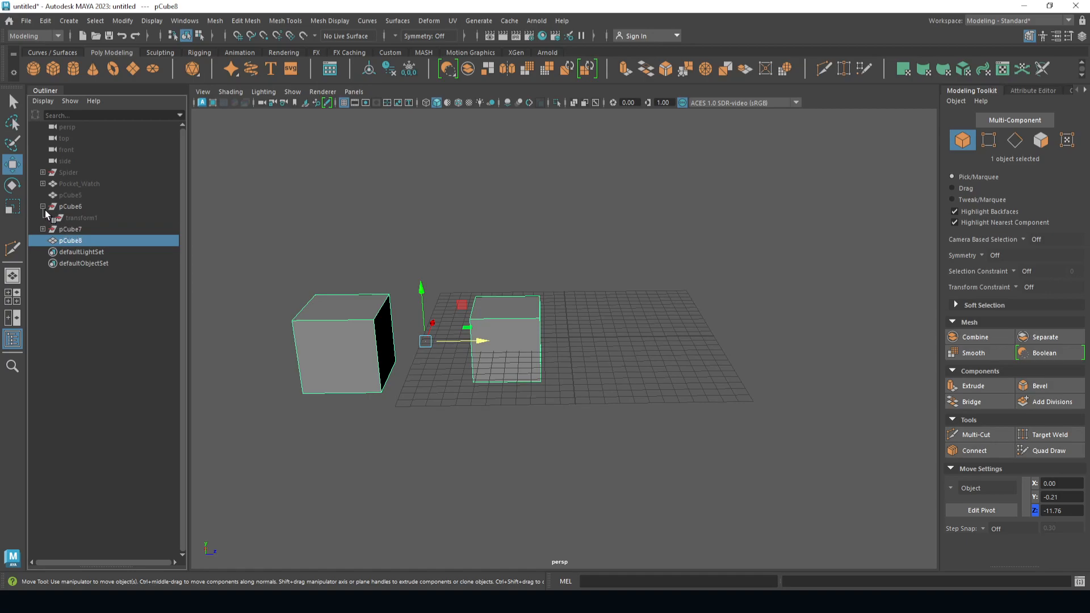
pyautogui.click(42, 207)
pyautogui.click(241, 357)
pyautogui.click(69, 206)
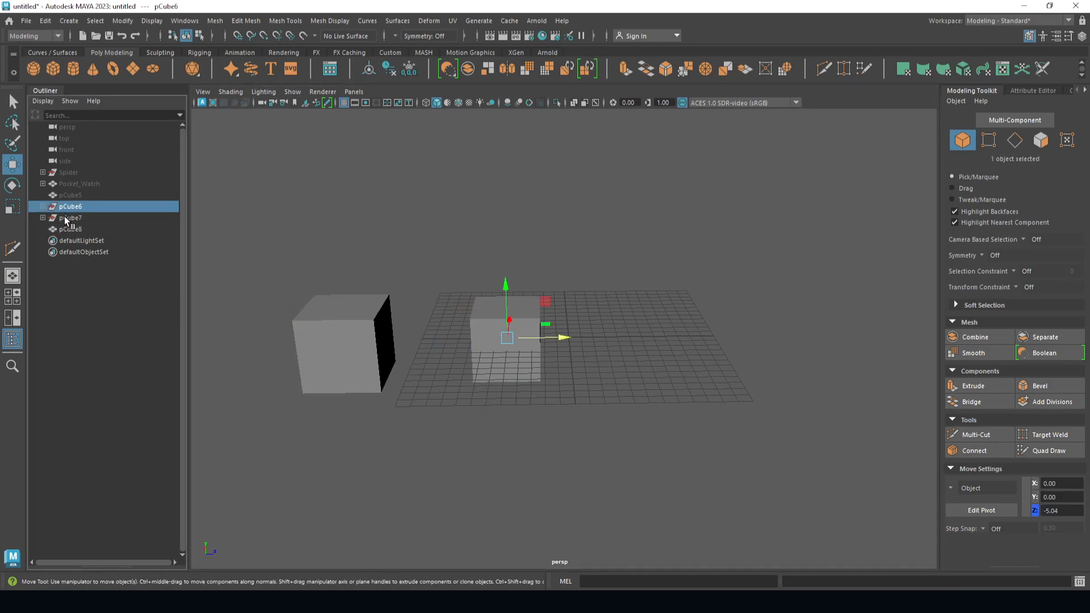
pyautogui.click(64, 217)
pyautogui.click(349, 432)
pyautogui.moveTo(296, 257); pyautogui.dragTo(540, 448)
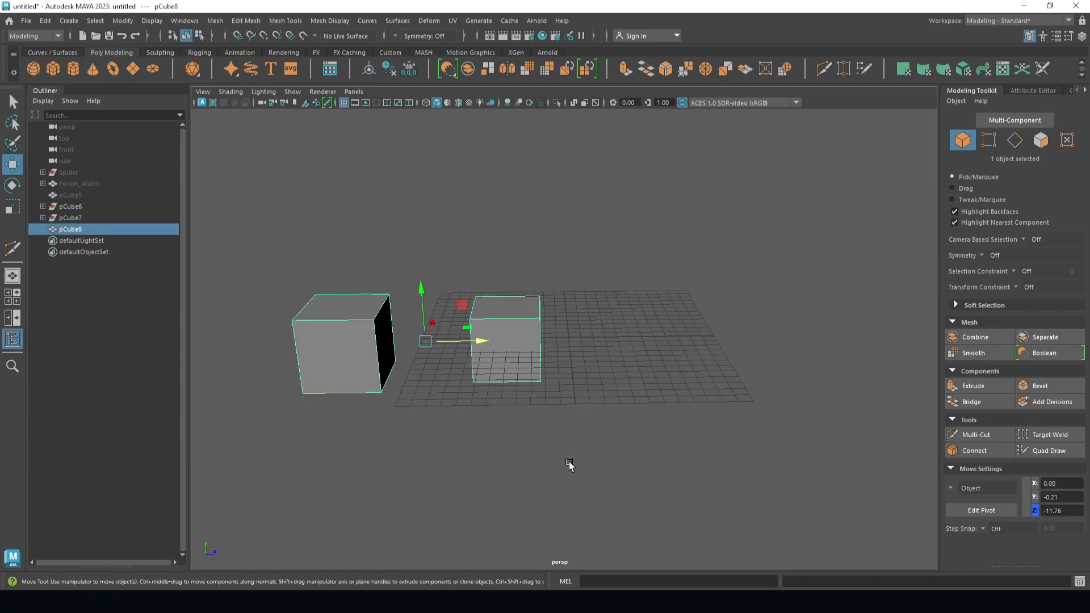
pyautogui.click(363, 197)
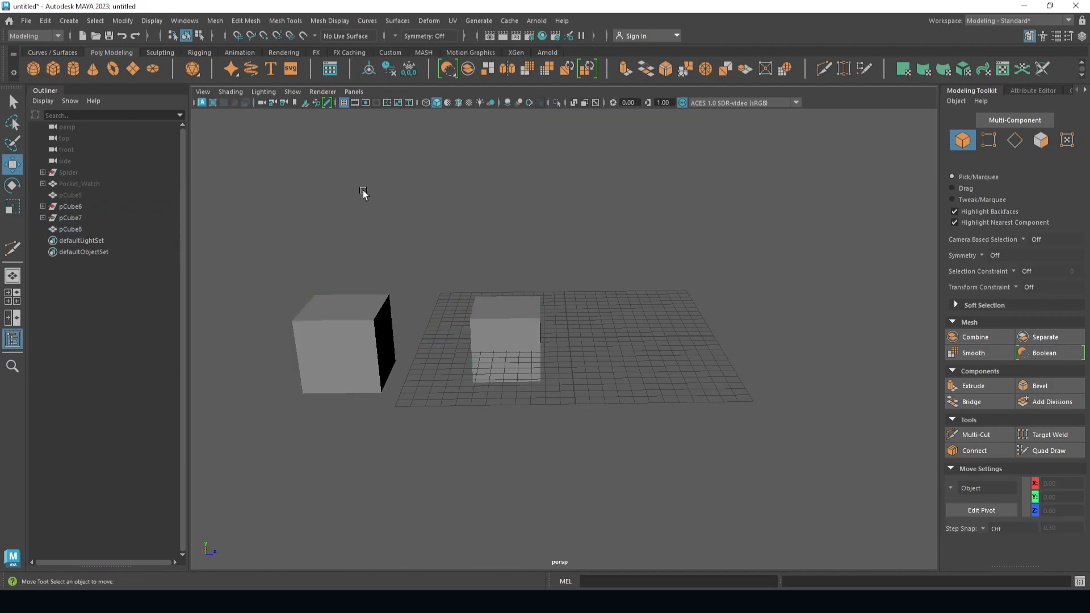
# Step: Delete the construction history of the combined mesh
pyautogui.click(360, 300)
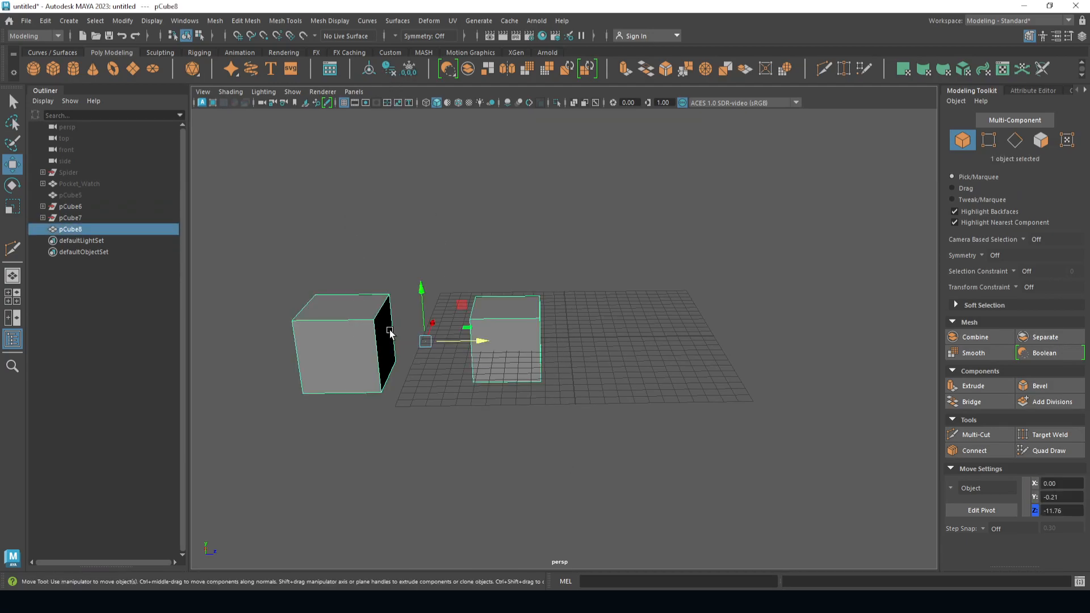
pyautogui.click(390, 68)
pyautogui.click(70, 257)
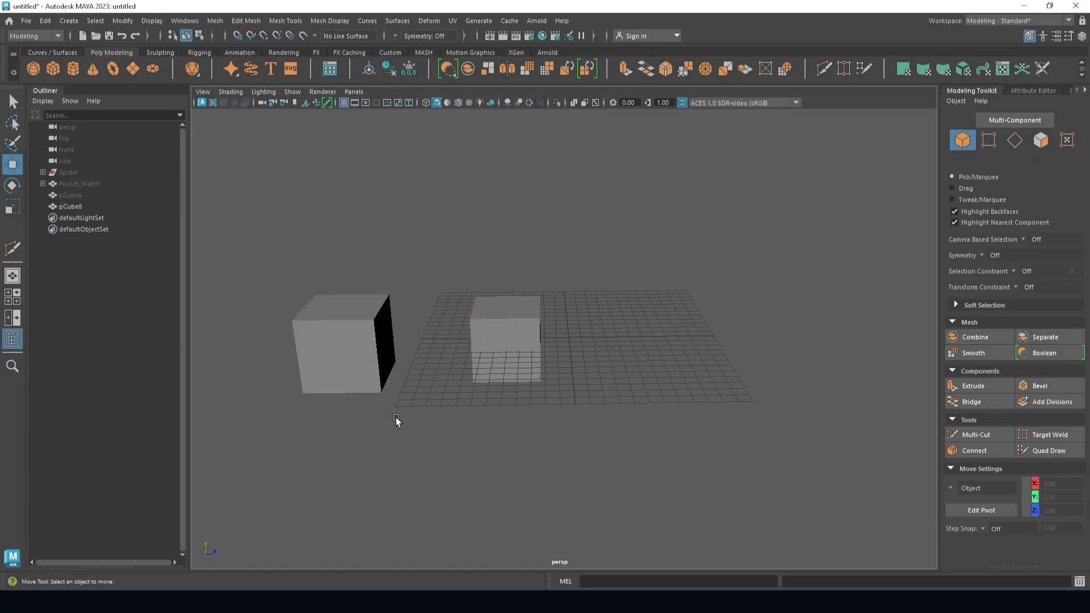
# Step: Move the combined mesh along the Z axis to about -4.07
pyautogui.click(521, 333)
pyautogui.moveTo(479, 340); pyautogui.dragTo(610, 398)
pyautogui.click(707, 391)
# Step: Separate the combined mesh into individual cubes and expand its group to show the resulting pieces
pyautogui.click(574, 358)
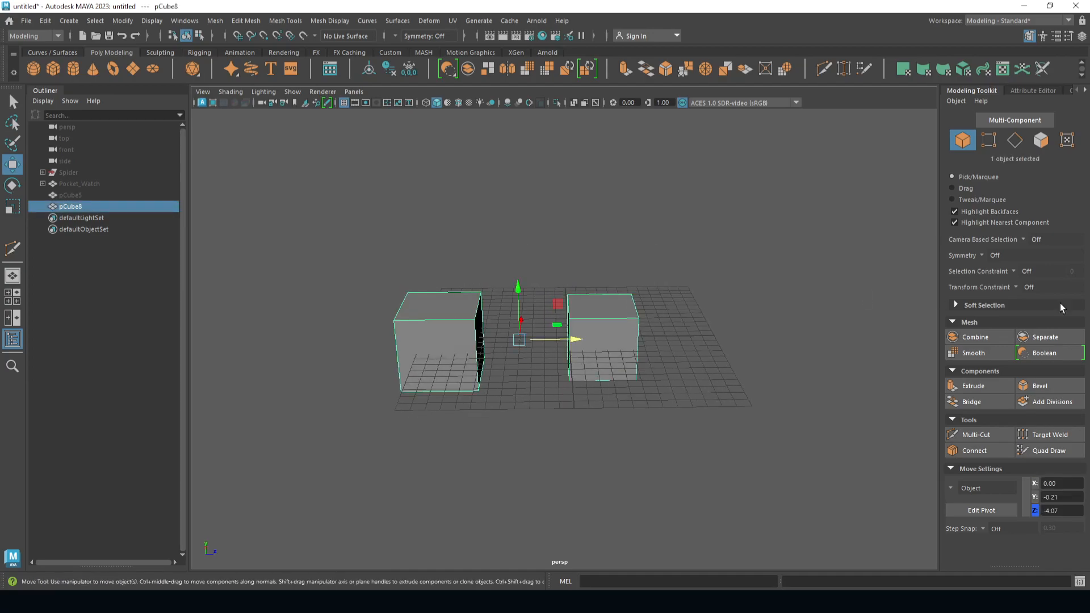
pyautogui.click(1050, 339)
pyautogui.click(826, 444)
pyautogui.click(623, 374)
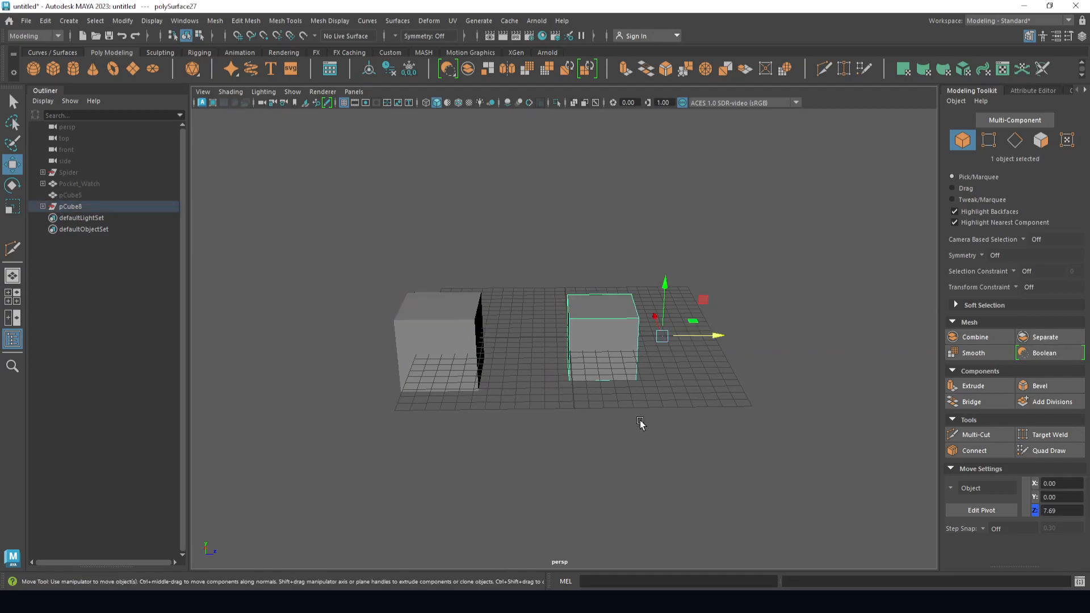
pyautogui.click(584, 384)
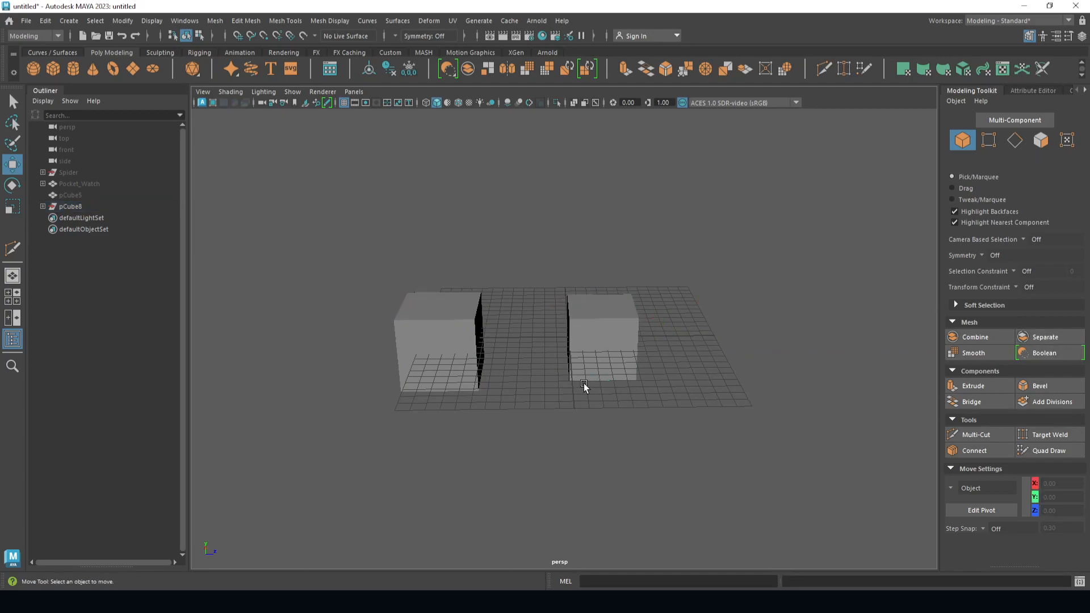
pyautogui.click(42, 207)
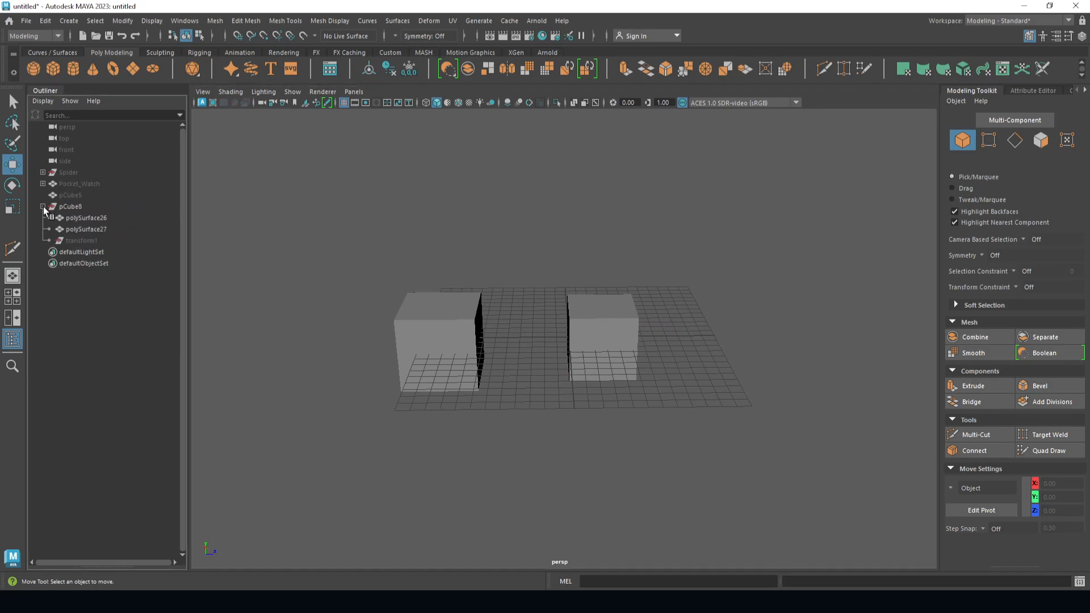
# Step: Delete the construction history of both separated cubes, polySurface26 and polySurface27
pyautogui.click(74, 241)
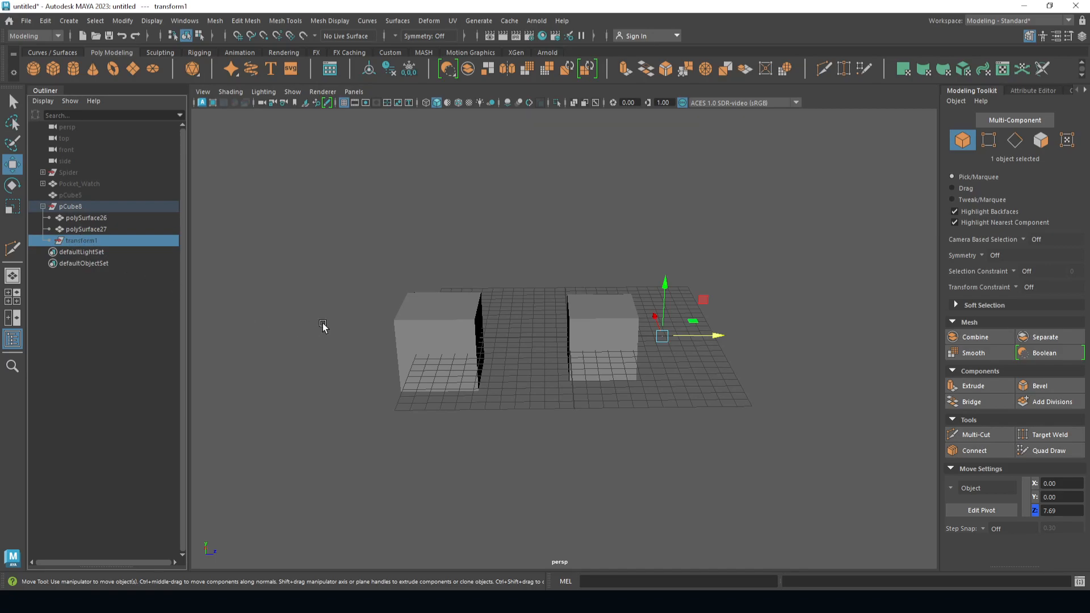
pyautogui.click(354, 325)
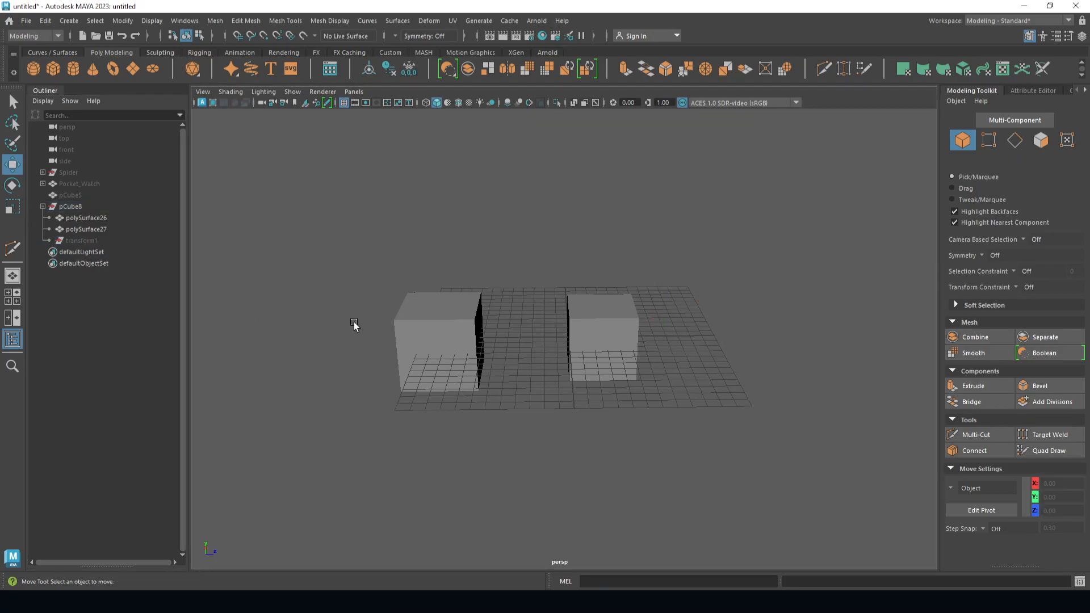
pyautogui.click(423, 331)
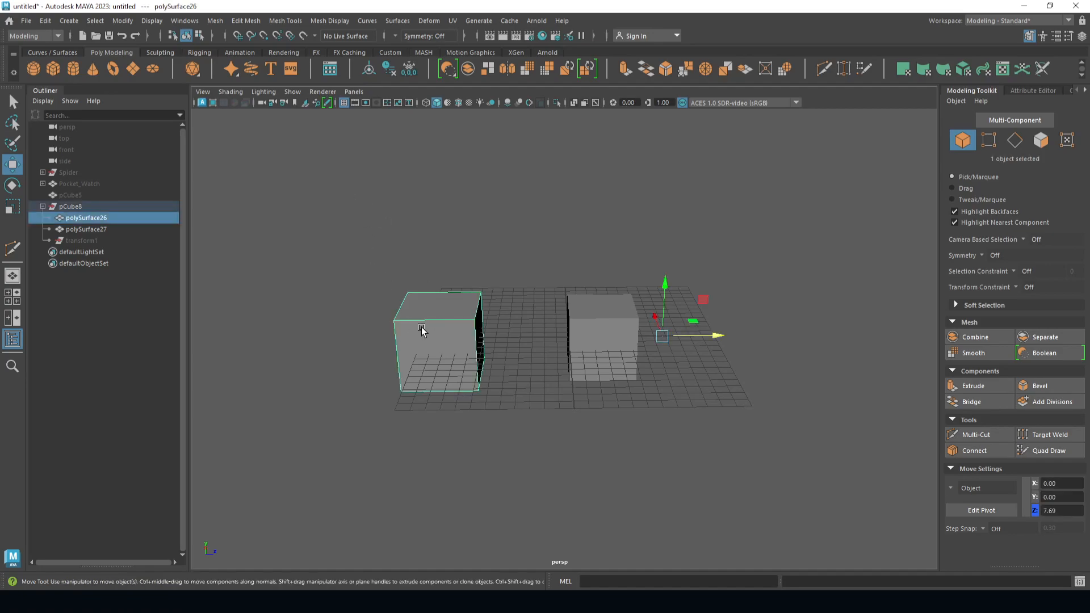
pyautogui.keyDown('shift'); pyautogui.click(594, 339); pyautogui.keyUp('shift')
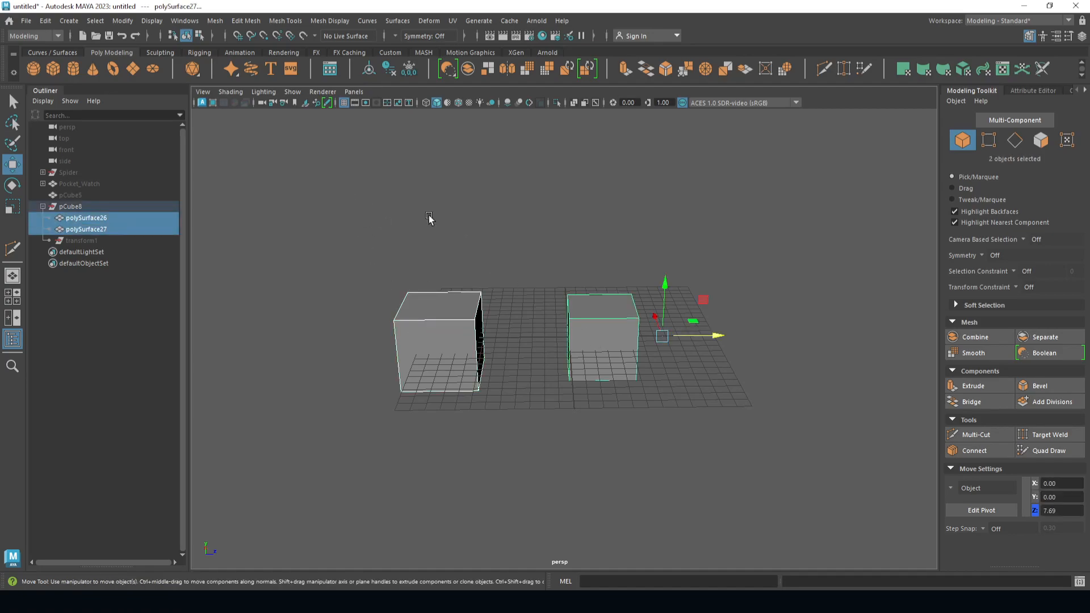
pyautogui.click(394, 68)
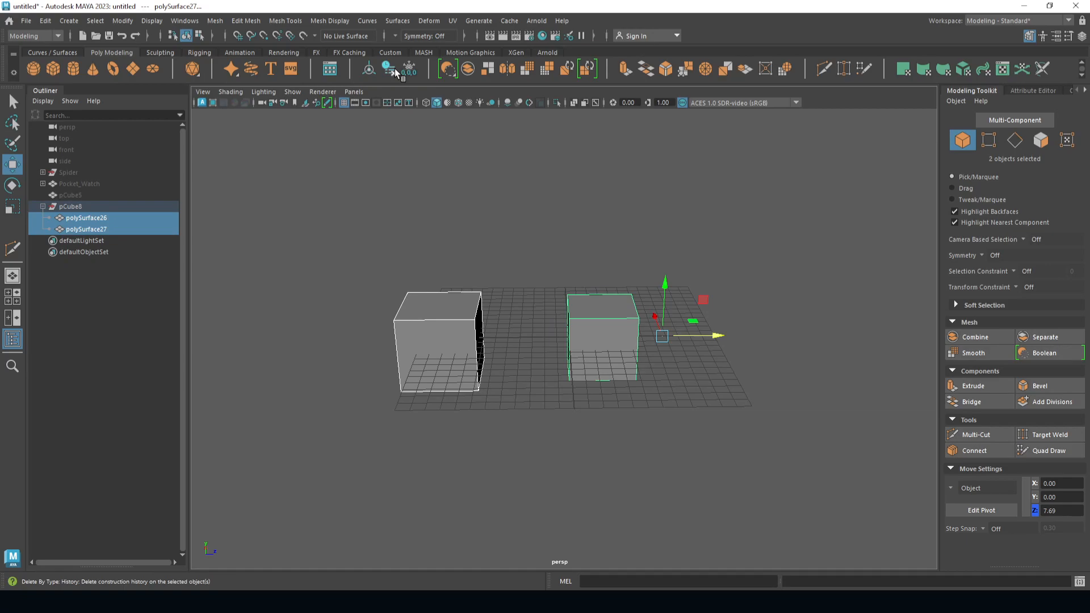
pyautogui.click(449, 209)
# Step: Center the pivot of the polySurface26 cube
pyautogui.click(465, 320)
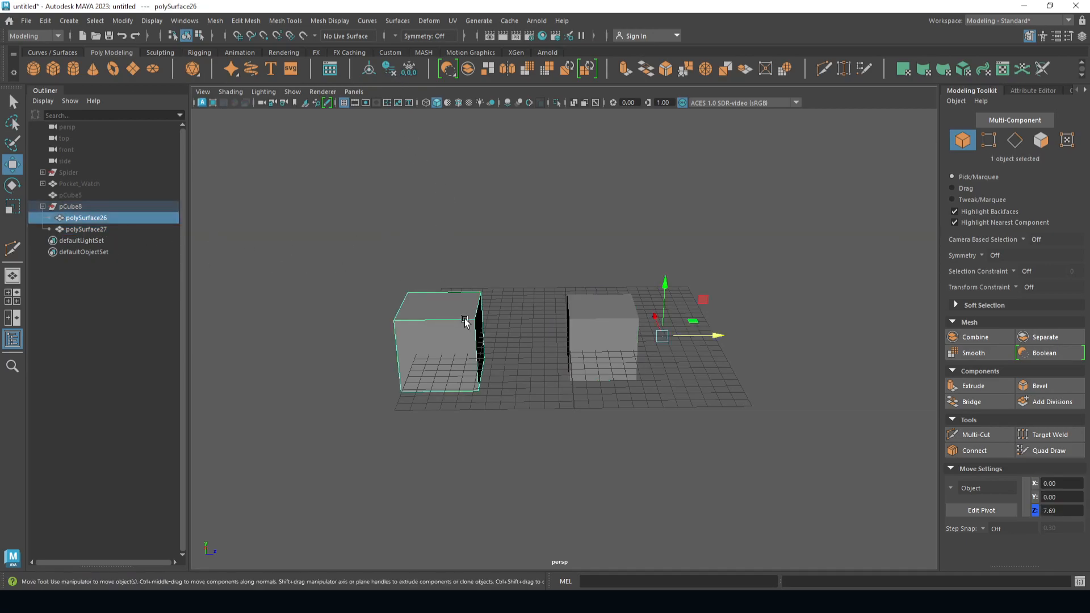
pyautogui.click(369, 68)
pyautogui.click(460, 217)
# Step: Try to ungroup the polySurface26 cube on its own from within the pCube8 group
pyautogui.click(44, 207)
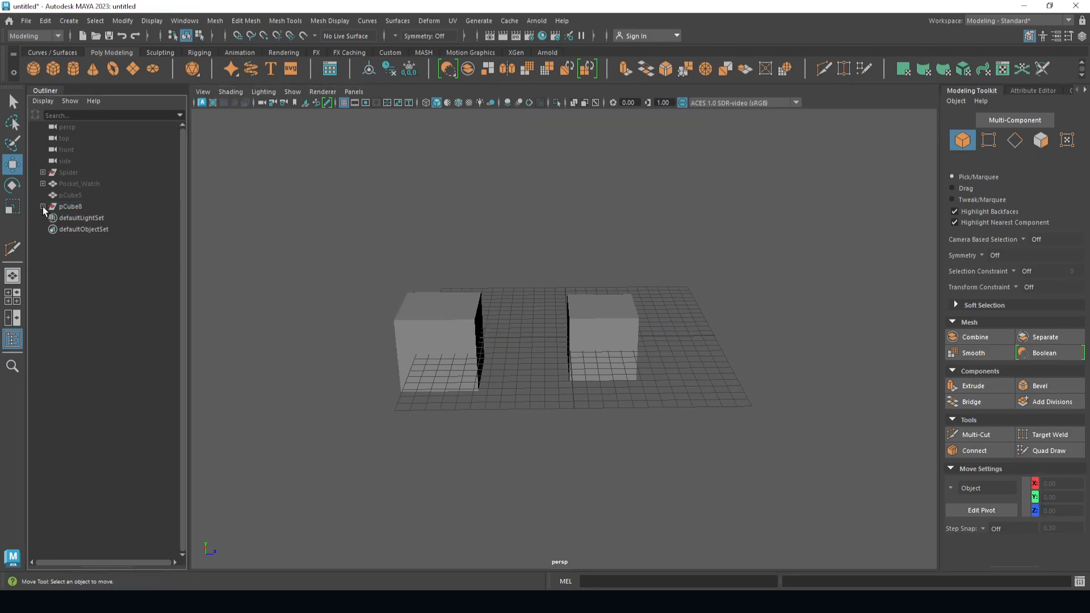
pyautogui.click(71, 206)
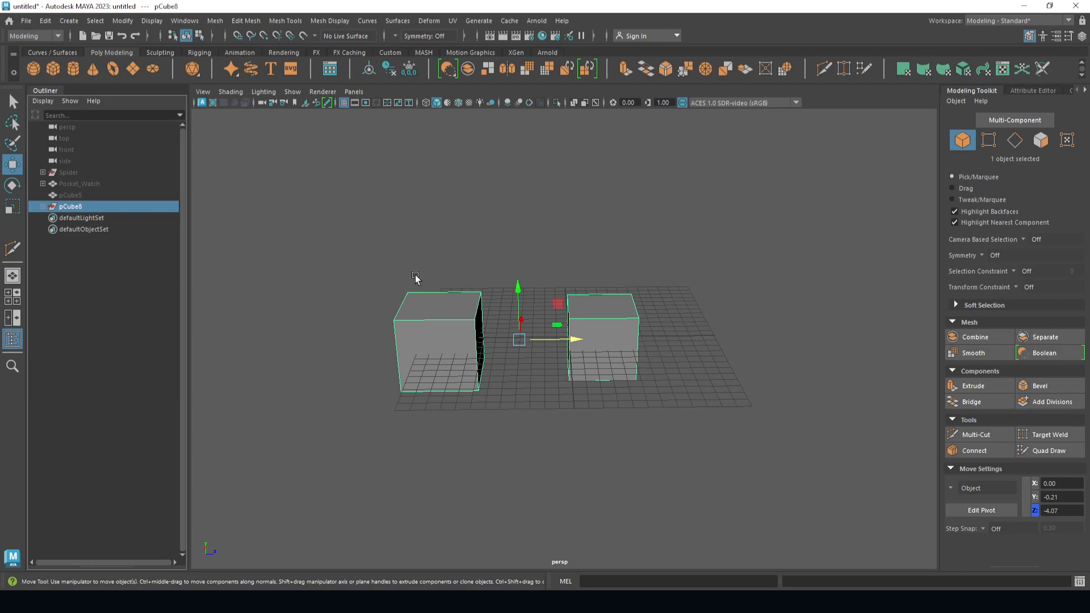
pyautogui.click(43, 206)
pyautogui.click(81, 218)
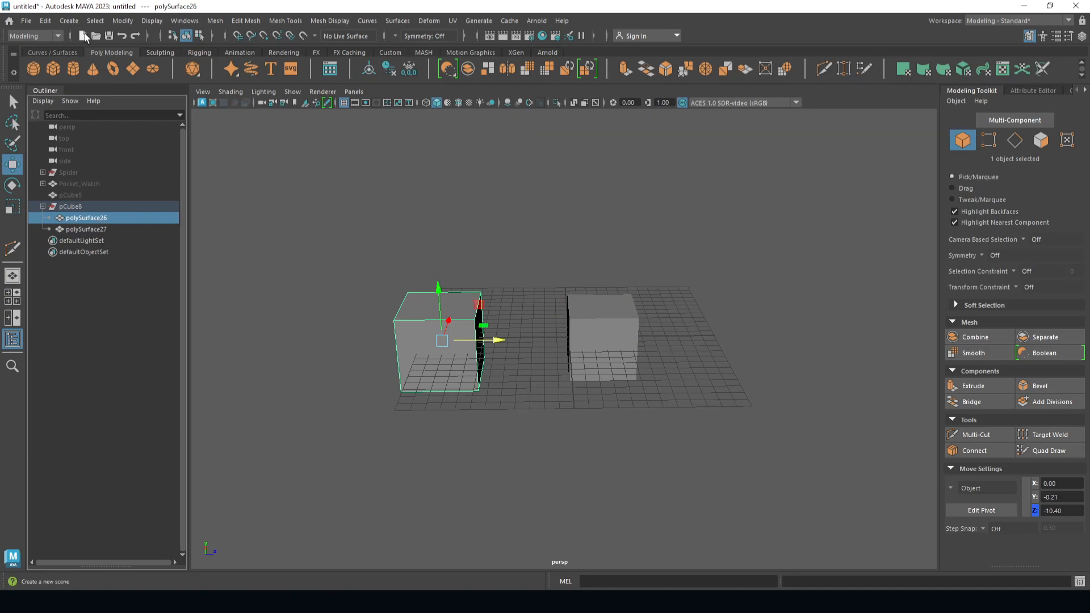
pyautogui.click(47, 21)
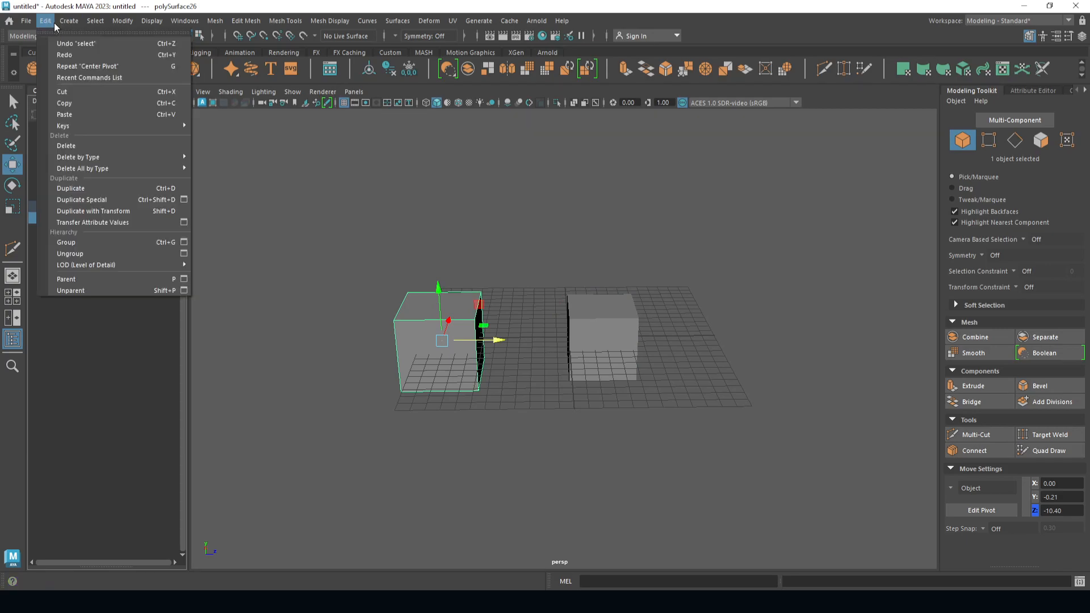
pyautogui.click(97, 254)
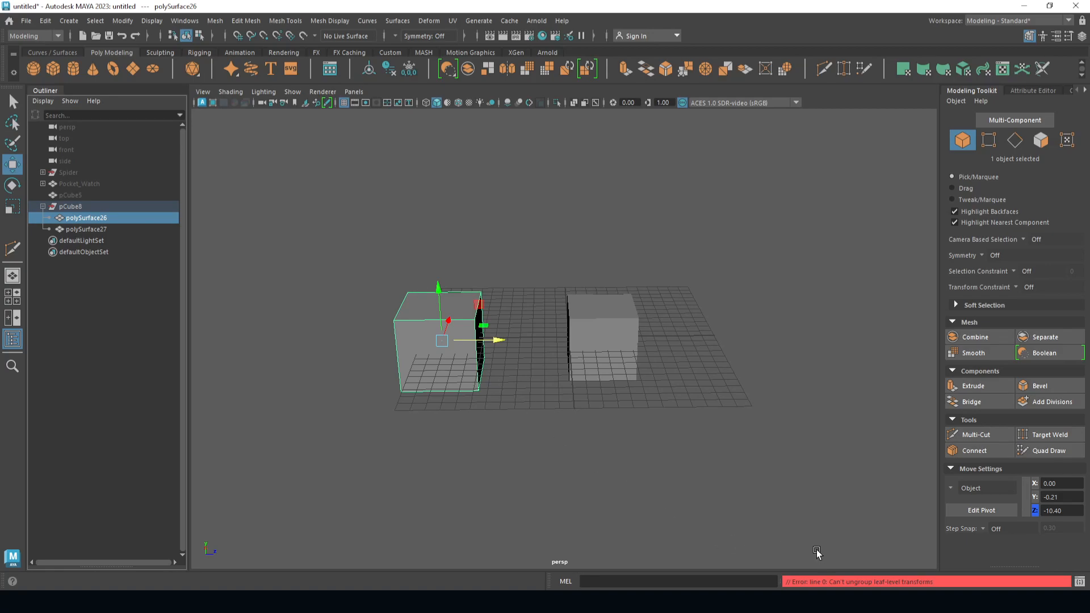
pyautogui.click(634, 496)
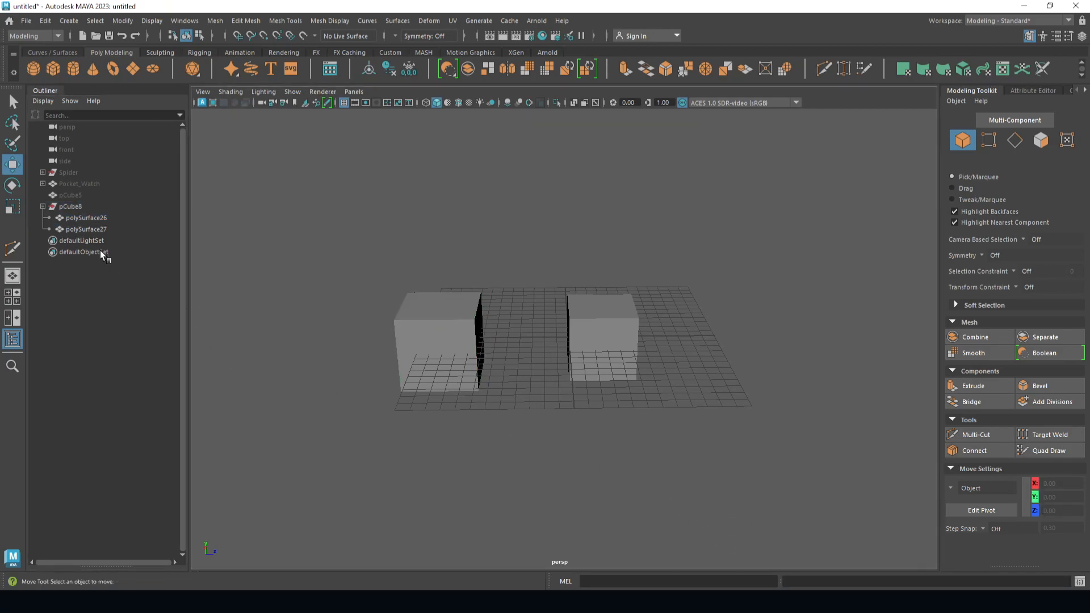
# Step: Ungroup pCube8 so that polySurface26 and polySurface27 stand directly in the scene
pyautogui.click(84, 220)
pyautogui.click(85, 230)
pyautogui.click(88, 219)
pyautogui.click(87, 229)
pyautogui.click(69, 207)
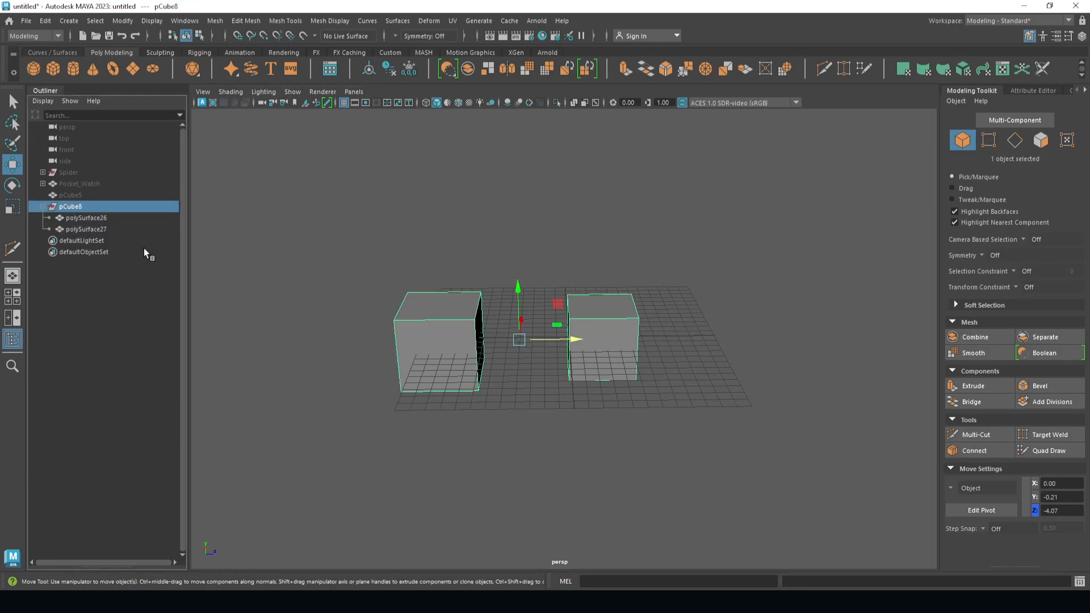
pyautogui.click(89, 292)
pyautogui.click(72, 206)
pyautogui.click(45, 20)
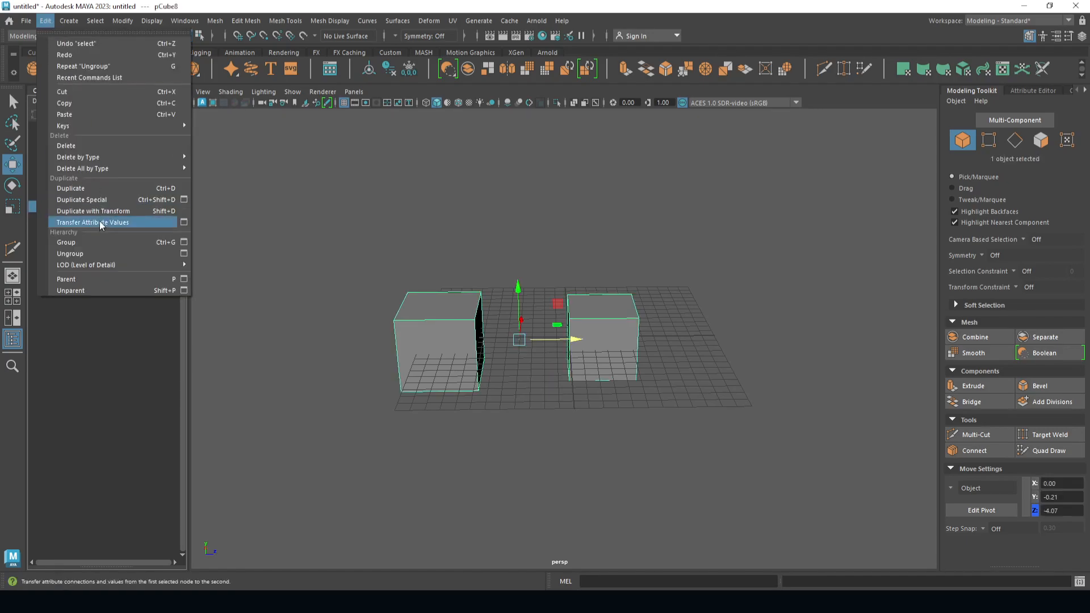
pyautogui.click(104, 253)
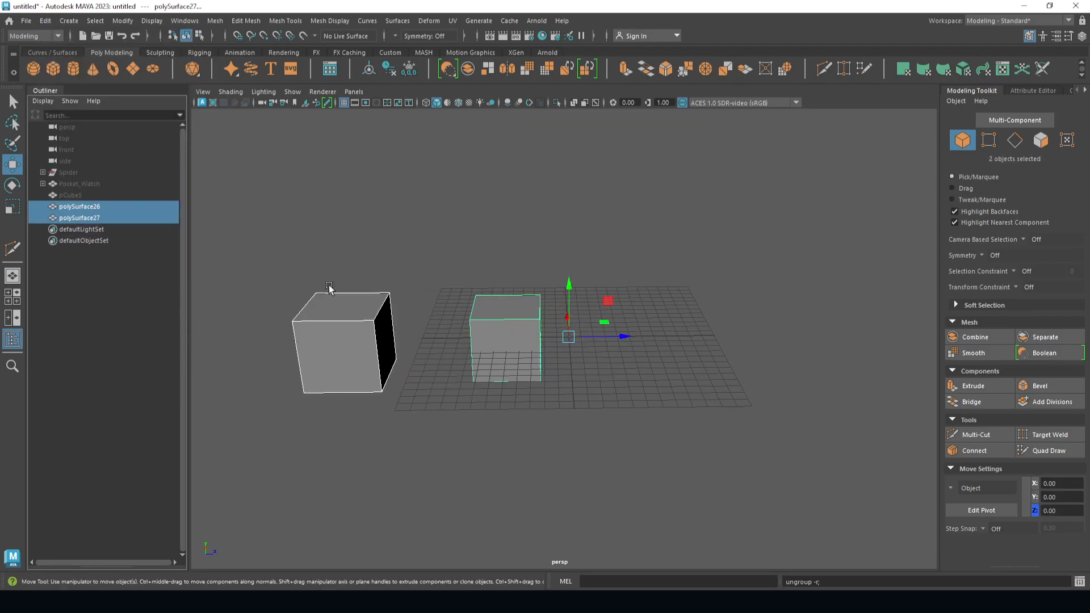
# Step: Undo the ungrouping of pCube8 and check that both pieces are inside the group
pyautogui.click(378, 265)
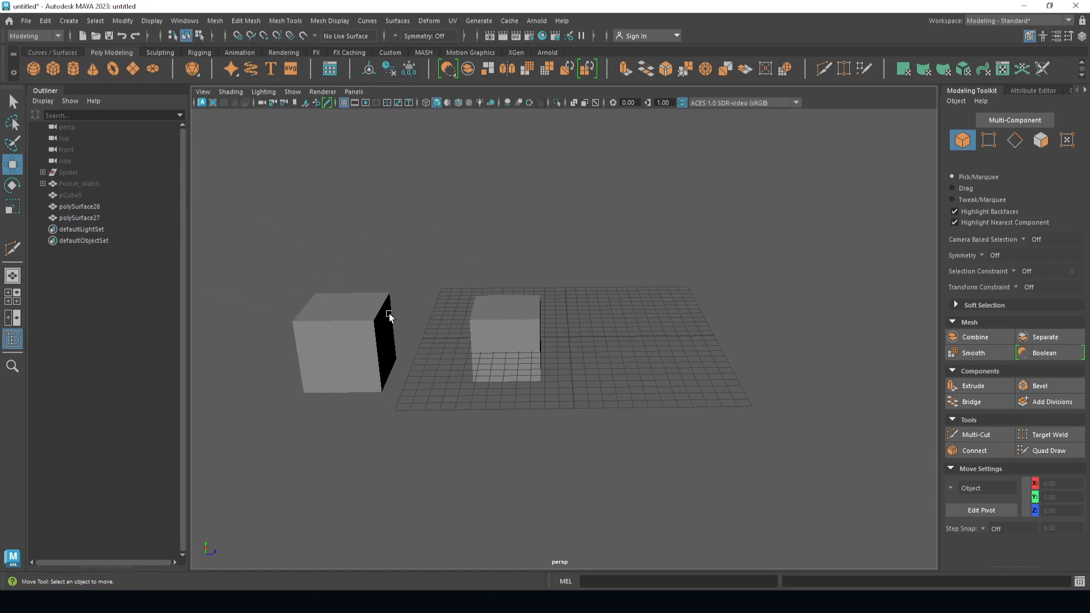
pyautogui.hotkey('ctrl', 'z')
pyautogui.hotkey('ctrl', 'z')
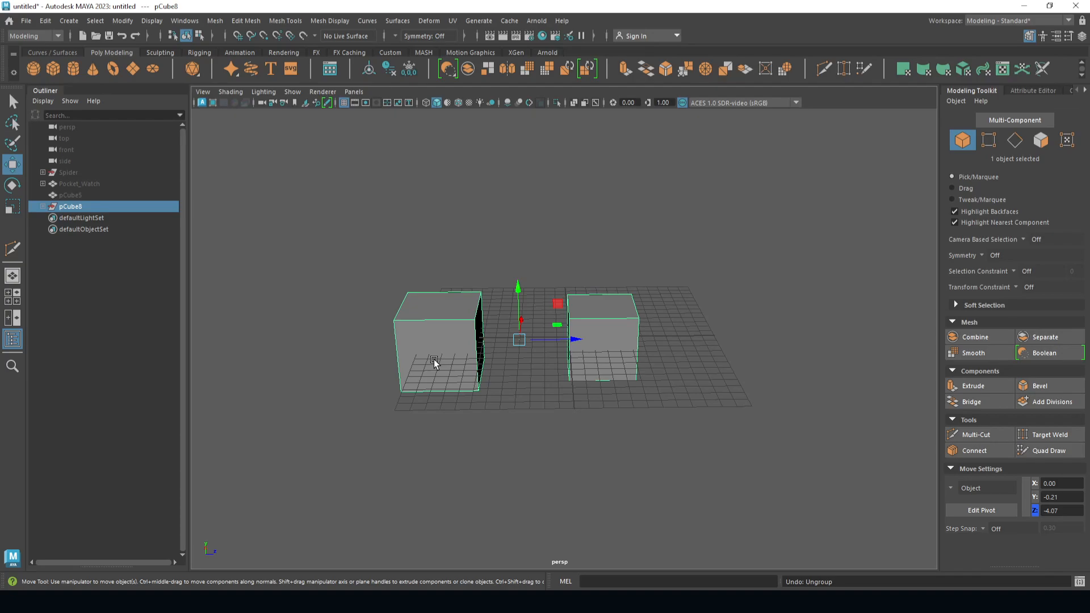
pyautogui.click(42, 207)
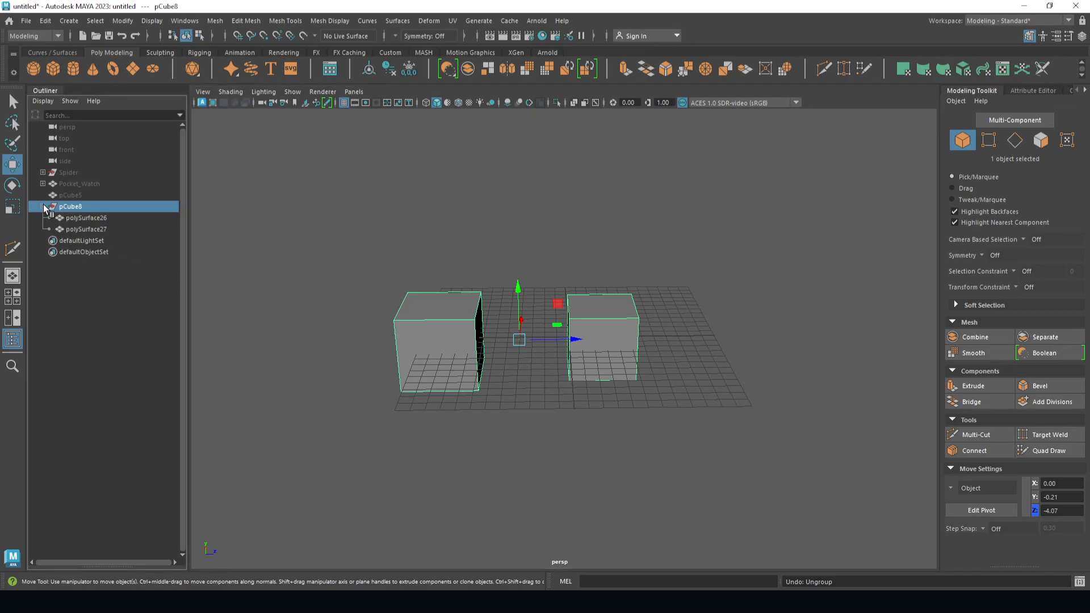
pyautogui.click(43, 206)
pyautogui.click(92, 306)
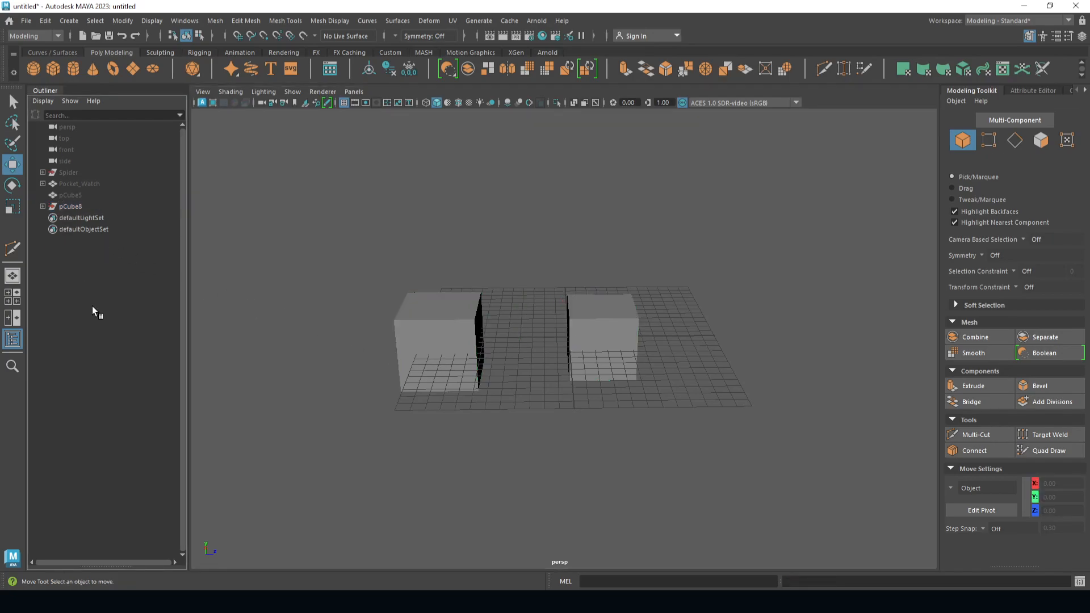
# Step: Repeat the ungrouping of pCube8 to inspect its effect on the cubes' position, and undo it
pyautogui.click(73, 208)
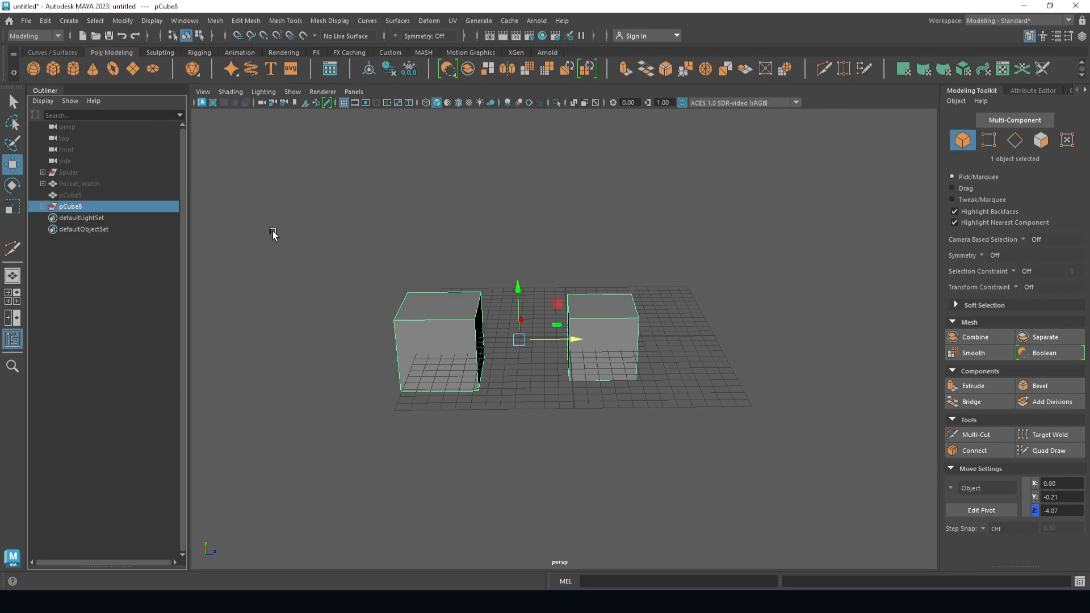
pyautogui.click(48, 21)
pyautogui.click(91, 250)
pyautogui.keyDown('alt'); pyautogui.moveTo(530, 364); pyautogui.dragTo(191, 365); pyautogui.keyUp('alt')
pyautogui.hotkey('ctrl', 'z')
pyautogui.hotkey('ctrl', 'z')
pyautogui.hotkey('ctrl', 'z')
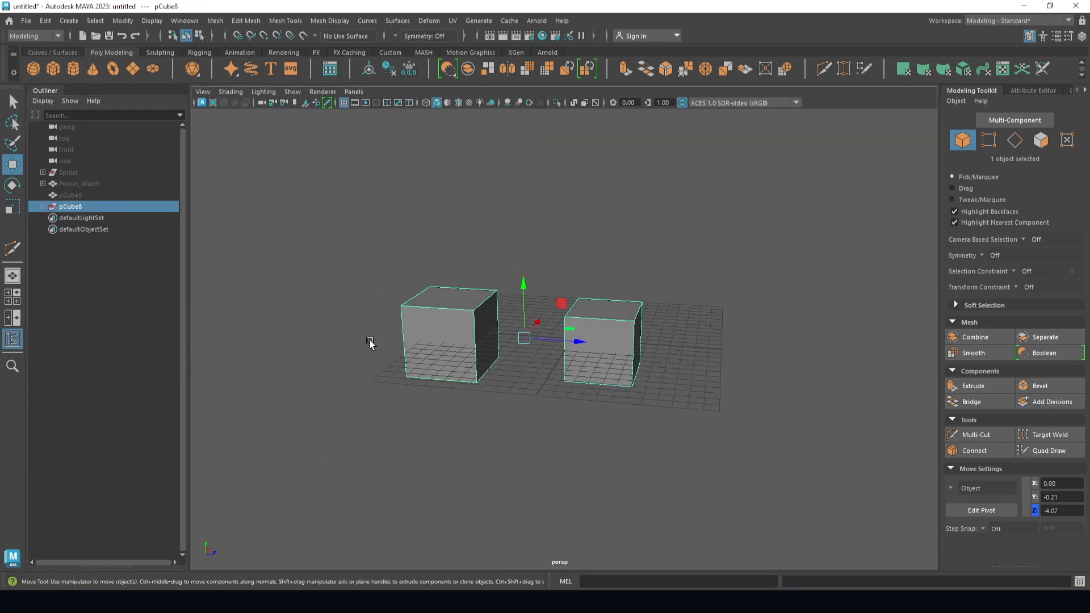
# Step: Freeze the transformations of polySurface26 and polySurface27 inside the pCube8 group
pyautogui.click(43, 205)
pyautogui.click(85, 218)
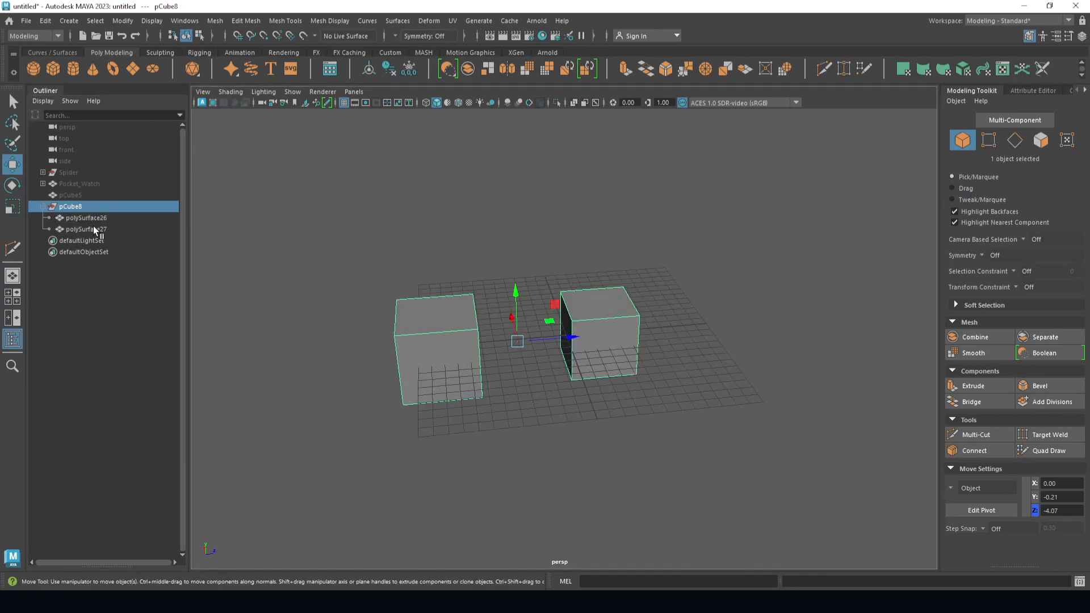
pyautogui.click(96, 229)
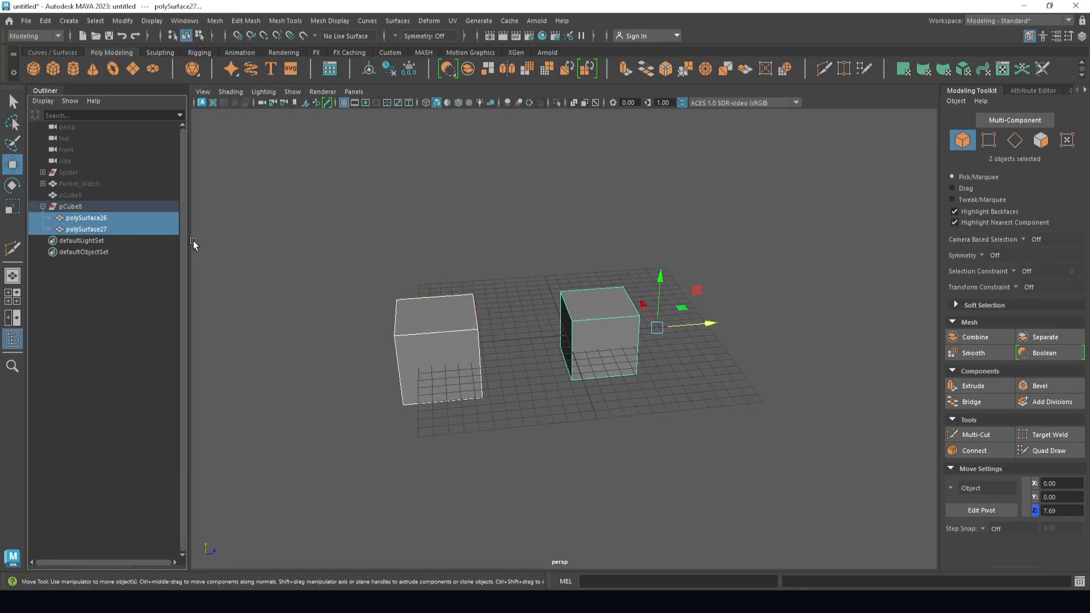
pyautogui.click(292, 283)
pyautogui.click(428, 328)
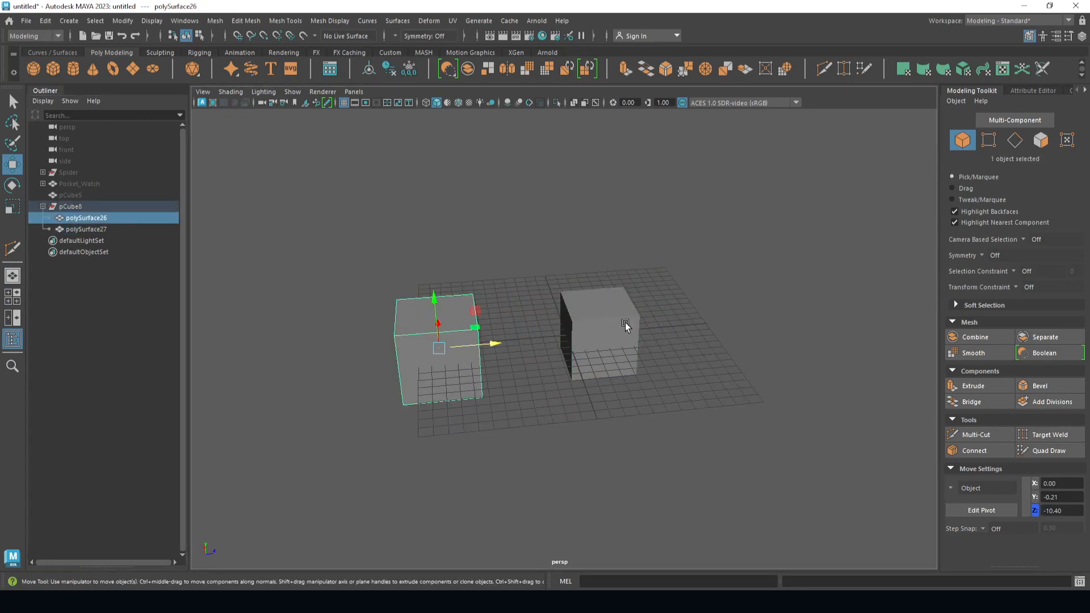
pyautogui.keyDown('alt'); pyautogui.moveTo(626, 323); pyautogui.dragTo(608, 322); pyautogui.keyUp('alt')
pyautogui.keyDown('shift'); pyautogui.click(608, 321); pyautogui.keyUp('shift')
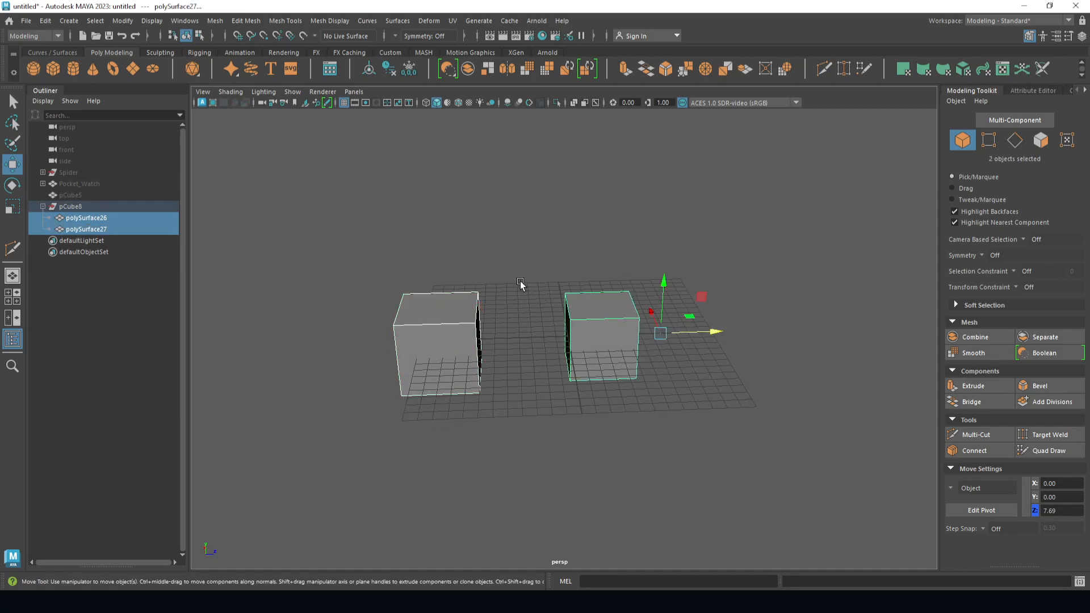
pyautogui.click(410, 67)
pyautogui.click(279, 259)
# Step: Freeze the transformations of the pCube8 group itself and ungroup it
pyautogui.click(82, 206)
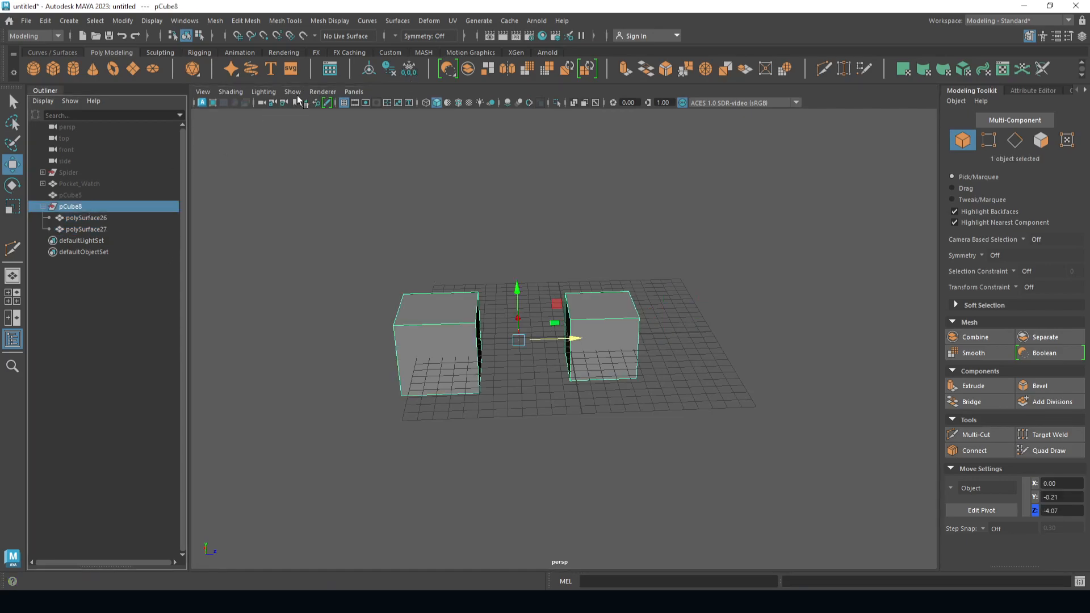
pyautogui.click(408, 69)
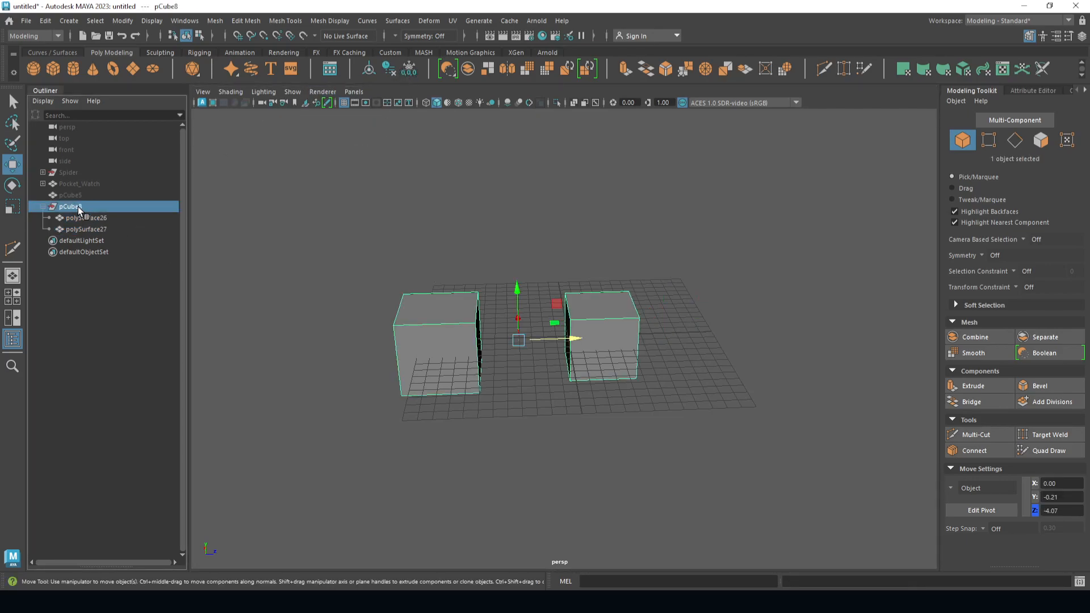
pyautogui.click(45, 20)
pyautogui.click(77, 256)
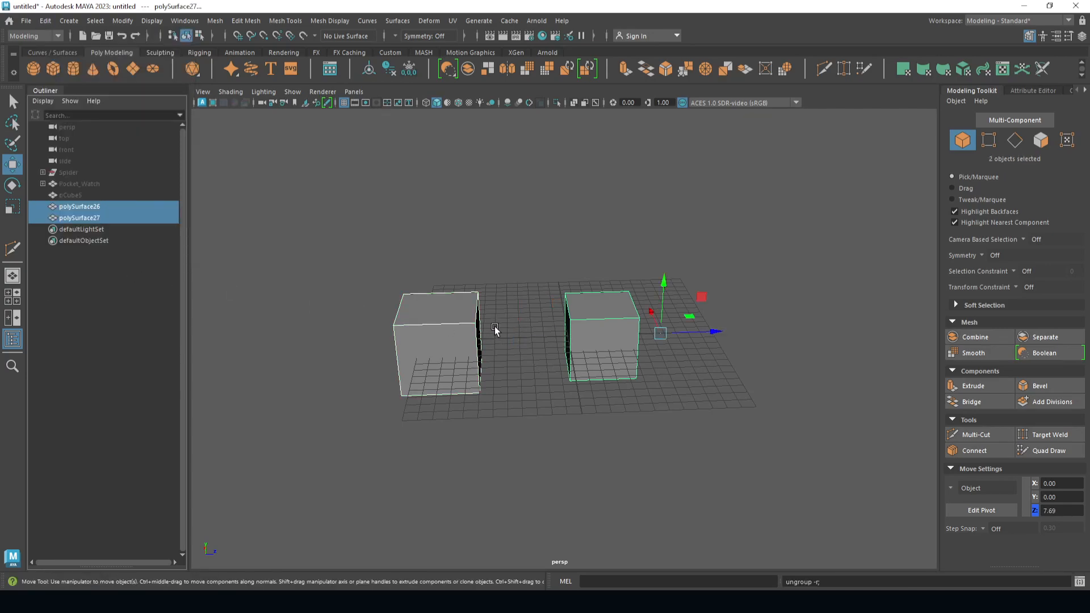
pyautogui.click(518, 261)
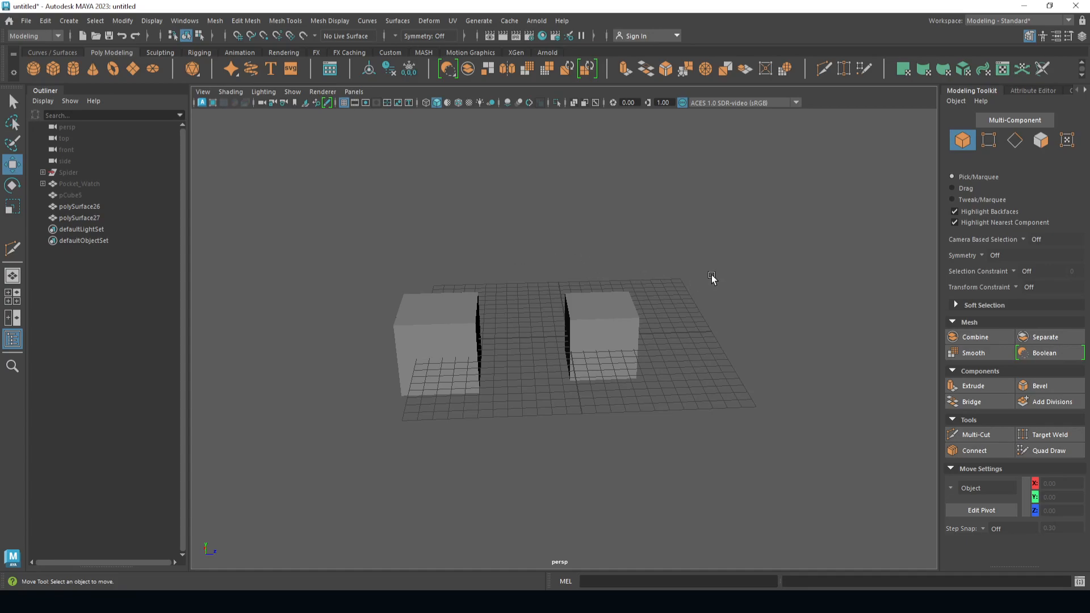
# Step: Detach the top face of the polySurface27 cube from its neighbouring faces
pyautogui.moveTo(402, 280); pyautogui.dragTo(669, 446)
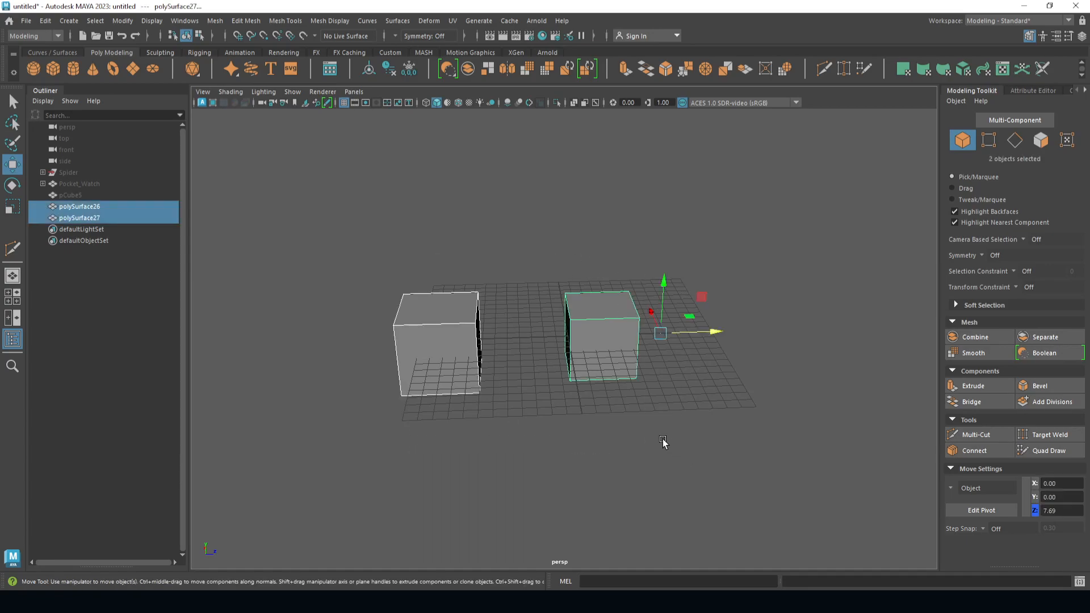
pyautogui.click(593, 332)
pyautogui.keyDown('alt'); pyautogui.moveTo(659, 350); pyautogui.dragTo(593, 335); pyautogui.keyUp('alt')
pyautogui.moveTo(592, 271); pyautogui.dragTo(592, 295, button='right')
pyautogui.click(593, 334)
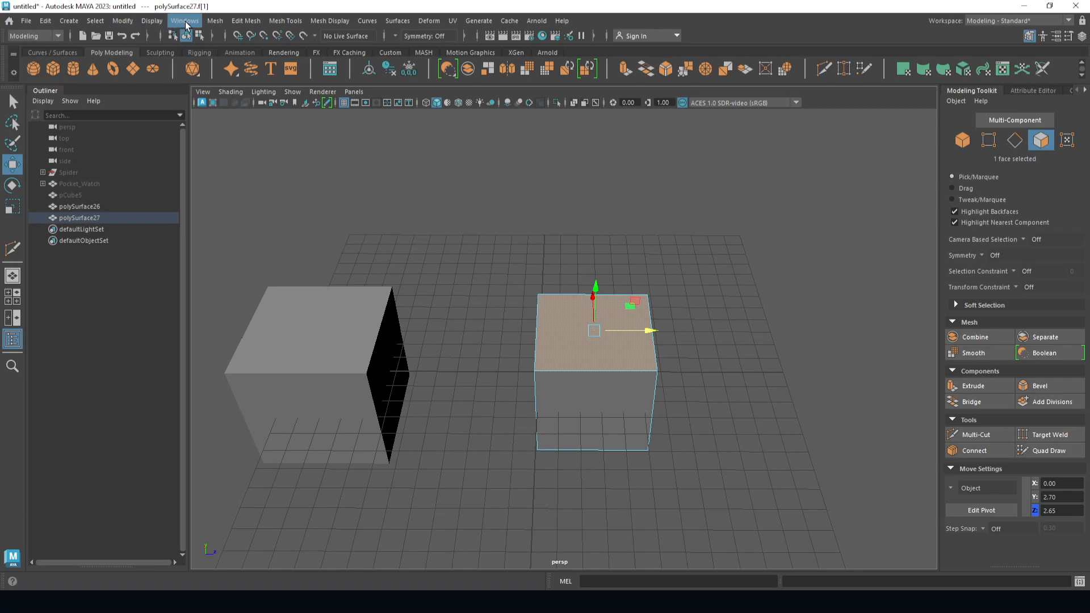
pyautogui.click(217, 22)
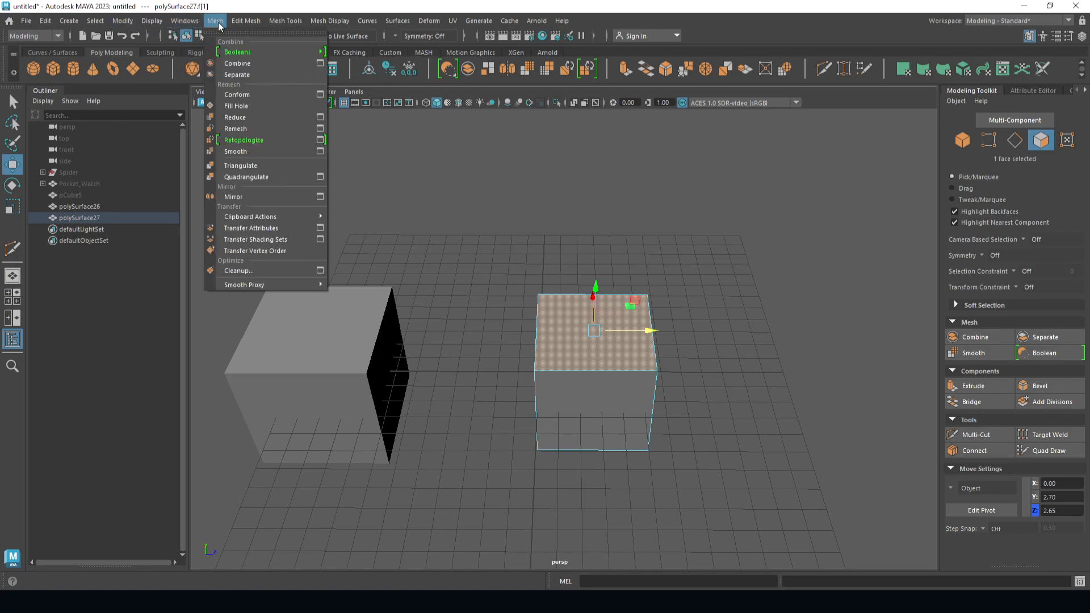
pyautogui.moveTo(250, 23)
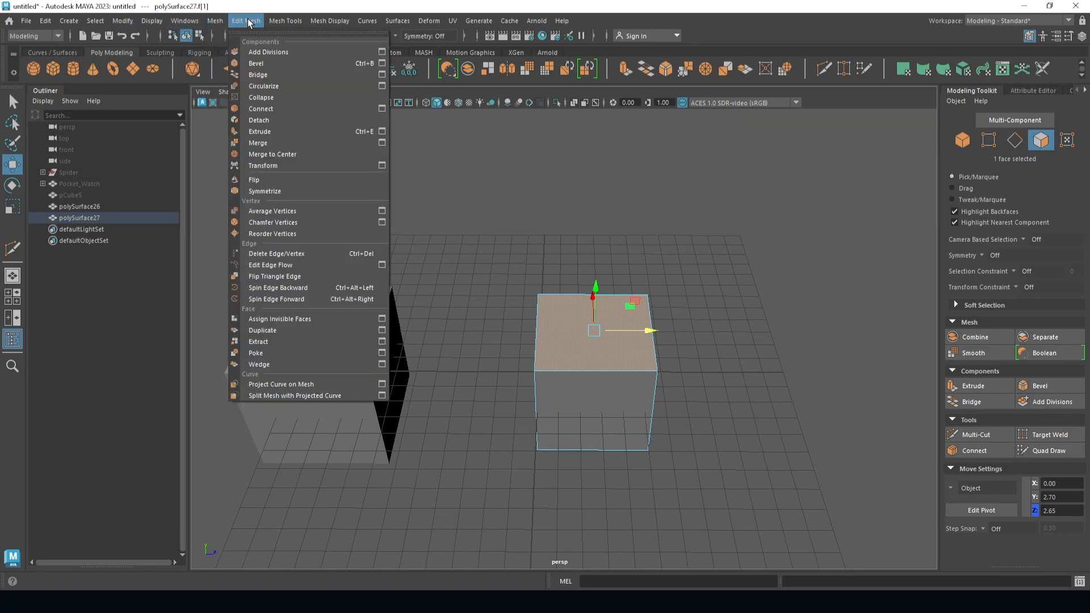
pyautogui.click(275, 122)
# Step: Raise the detached top face straight up above the polySurface27 cube
pyautogui.moveTo(595, 293); pyautogui.dragTo(620, 258)
pyautogui.keyDown('alt'); pyautogui.moveTo(691, 275); pyautogui.dragTo(671, 276); pyautogui.keyUp('alt')
pyautogui.click(689, 322)
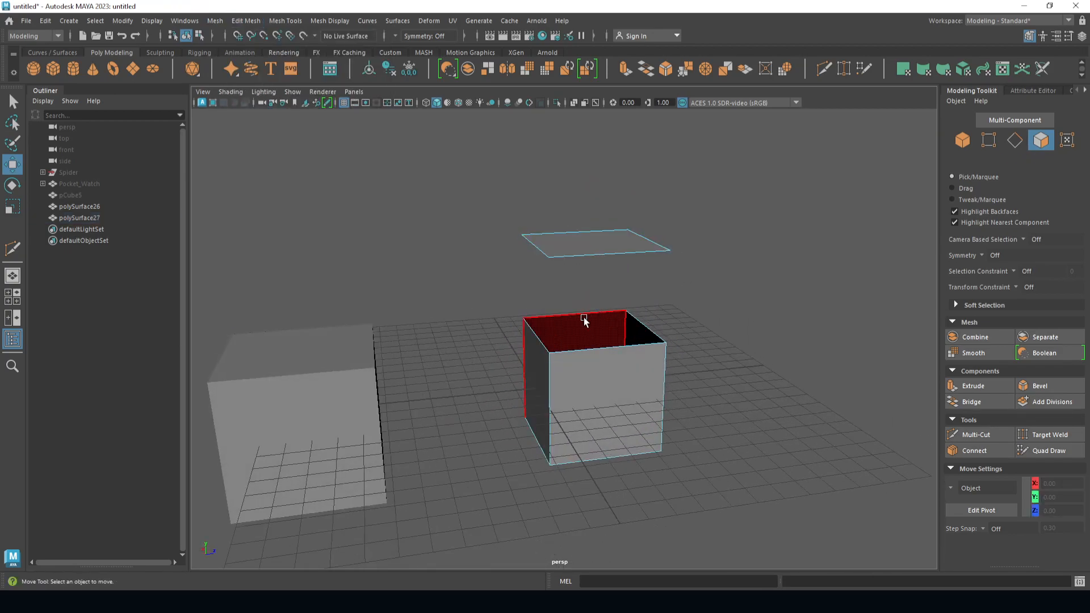
# Step: Return to object selection and move the whole polySurface27 object along the Z axis to about 8.75
pyautogui.moveTo(606, 265); pyautogui.dragTo(662, 248, button='right')
pyautogui.click(752, 327)
pyautogui.click(639, 379)
pyautogui.moveTo(708, 369)
pyautogui.mouseDown()
pyautogui.moveTo(667, 360)
pyautogui.moveTo(729, 364)
pyautogui.mouseUp()
pyautogui.click(694, 432)
pyautogui.click(641, 400)
pyautogui.keyDown('alt'); pyautogui.moveTo(640, 400); pyautogui.dragTo(732, 411); pyautogui.keyUp('alt')
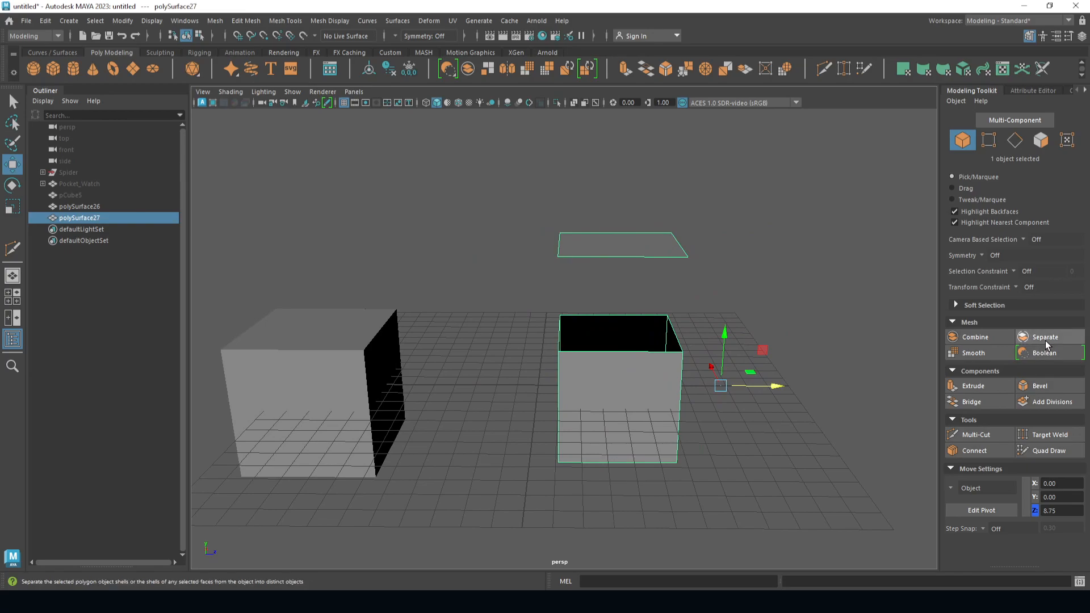
# Step: Separate polySurface27 into distinct objects and try sliding the open box along the Z axis on its own
pyautogui.keyDown('alt'); pyautogui.moveTo(787, 311); pyautogui.dragTo(787, 300); pyautogui.keyUp('alt')
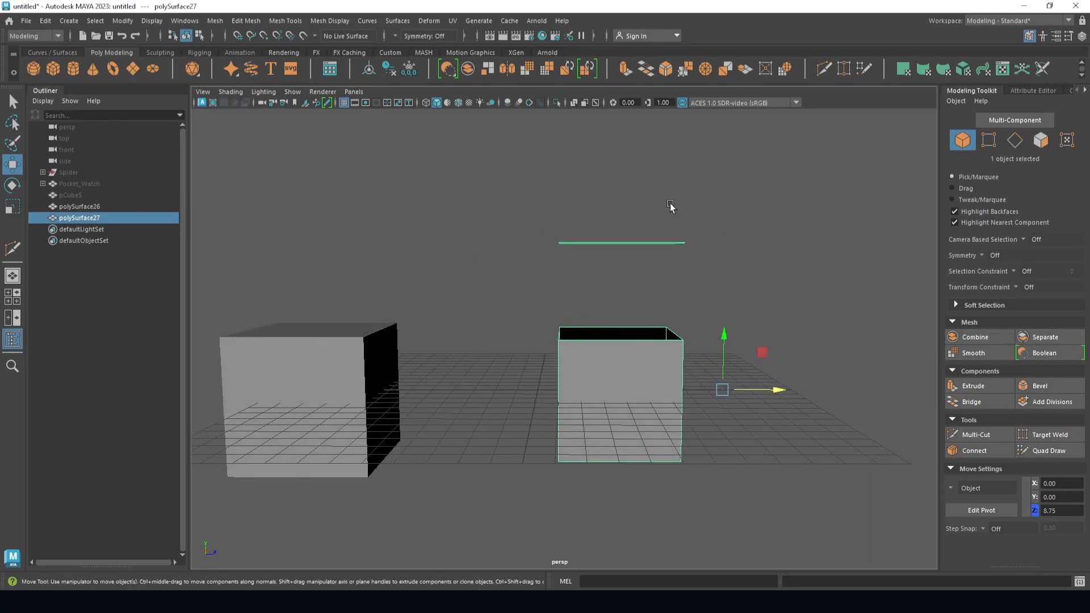
pyautogui.keyDown('alt'); pyautogui.moveTo(744, 207); pyautogui.dragTo(875, 307); pyautogui.keyUp('alt')
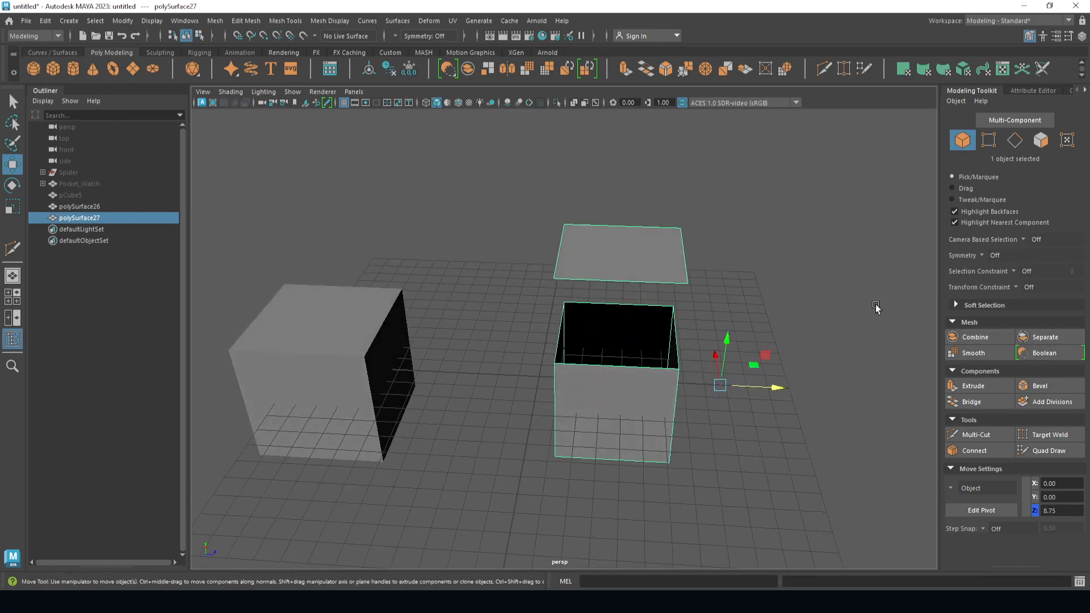
pyautogui.click(1045, 335)
pyautogui.keyDown('alt'); pyautogui.moveTo(711, 313); pyautogui.dragTo(677, 393); pyautogui.keyUp('alt')
pyautogui.click(653, 394)
pyautogui.click(629, 394)
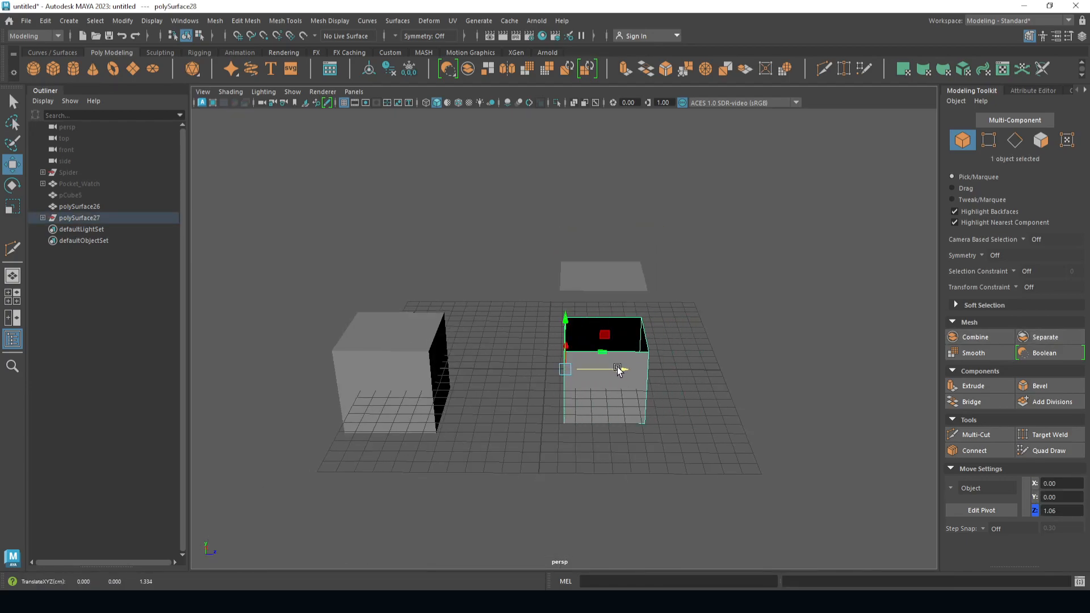
pyautogui.click(710, 389)
pyautogui.click(421, 351)
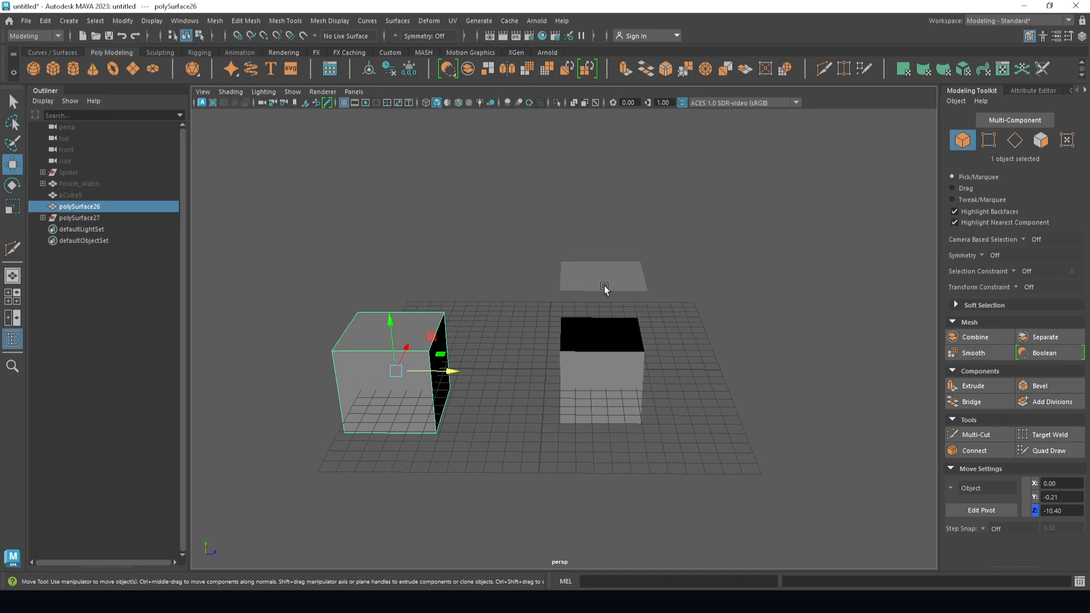
# Step: Show the hidden pCube5 object and scale it up uniformly to about 6.25
pyautogui.click(67, 195)
pyautogui.press('h')
pyautogui.keyDown('alt'); pyautogui.moveTo(768, 370); pyautogui.dragTo(569, 385, button='middle'); pyautogui.keyUp('alt')
pyautogui.press('r')
pyautogui.moveTo(570, 356); pyautogui.dragTo(613, 354)
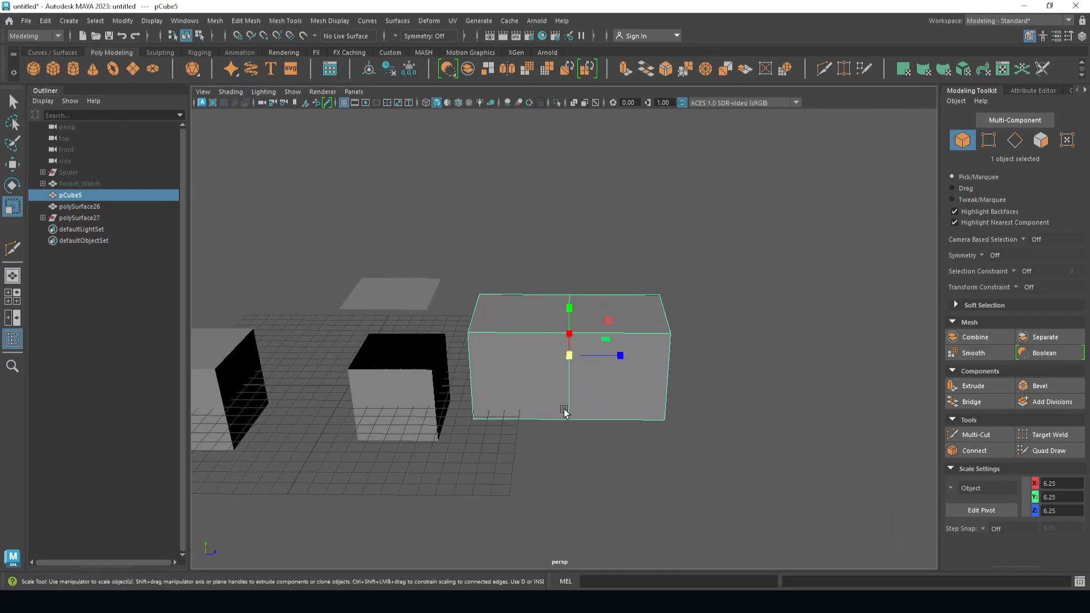
# Step: Separate the pCube5 mesh into its two individual cubes
pyautogui.click(592, 478)
pyautogui.keyDown('alt'); pyautogui.moveTo(593, 478); pyautogui.dragTo(632, 461); pyautogui.keyUp('alt')
pyautogui.click(593, 396)
pyautogui.press('capslock')
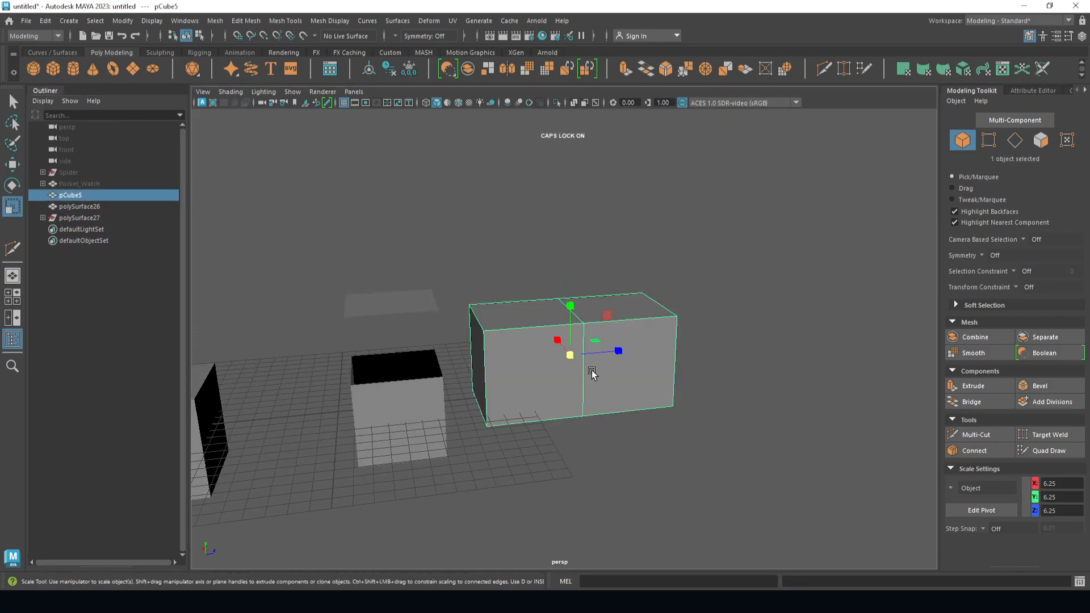
pyautogui.keyDown('alt'); pyautogui.moveTo(596, 421); pyautogui.dragTo(488, 432); pyautogui.keyUp('alt')
pyautogui.scroll(3, 490, 429)
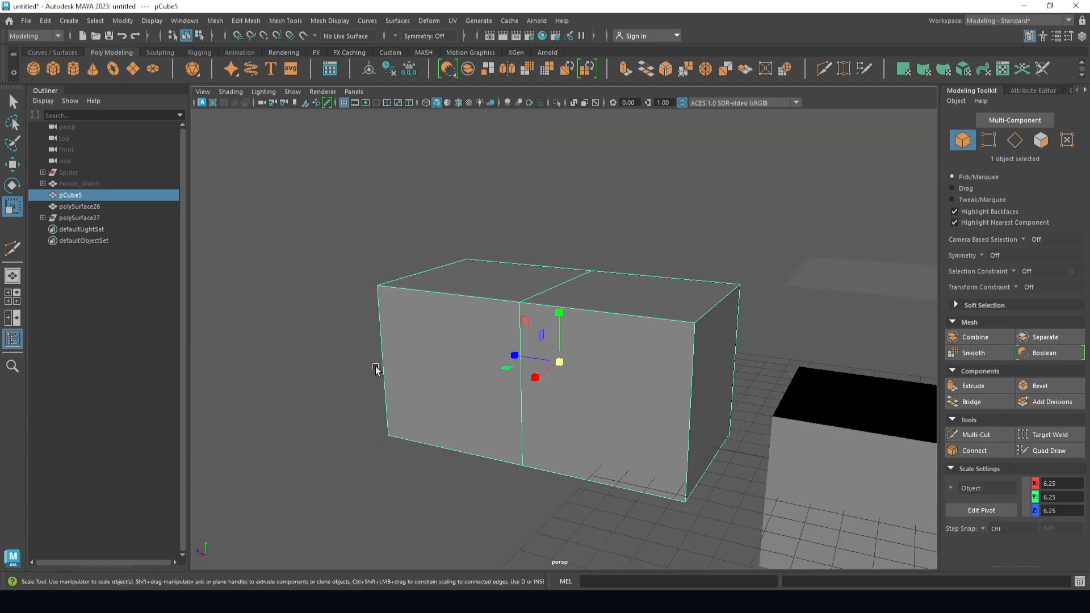
pyautogui.keyDown('alt'); pyautogui.moveTo(359, 302); pyautogui.dragTo(748, 301); pyautogui.keyUp('alt')
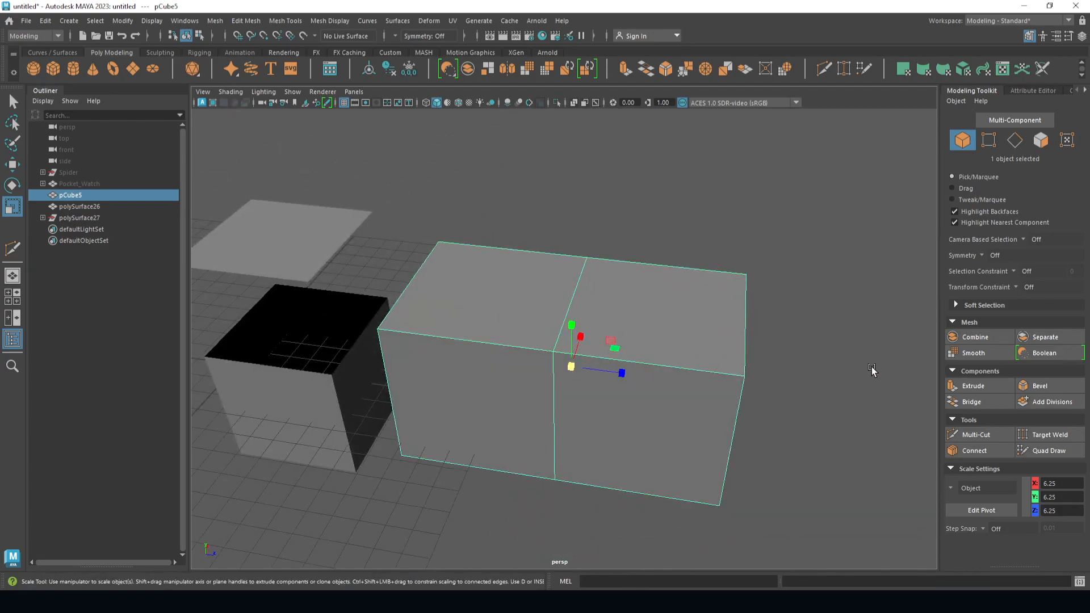
pyautogui.keyDown('alt'); pyautogui.moveTo(871, 373); pyautogui.dragTo(964, 353); pyautogui.keyUp('alt')
pyautogui.click(1022, 353)
# Step: Try raising the outer separated cube of pCube5 to about 4.66 along Y, then undo the move
pyautogui.click(657, 344)
pyautogui.press('w')
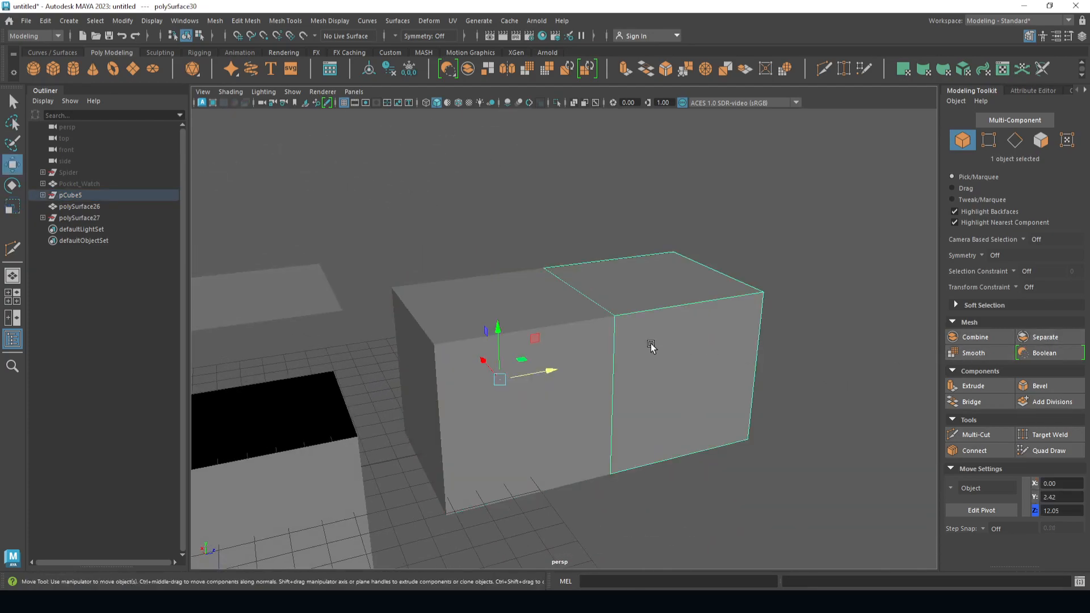
pyautogui.moveTo(509, 332); pyautogui.dragTo(494, 272)
pyautogui.keyDown('alt'); pyautogui.moveTo(811, 443); pyautogui.dragTo(750, 433); pyautogui.keyUp('alt')
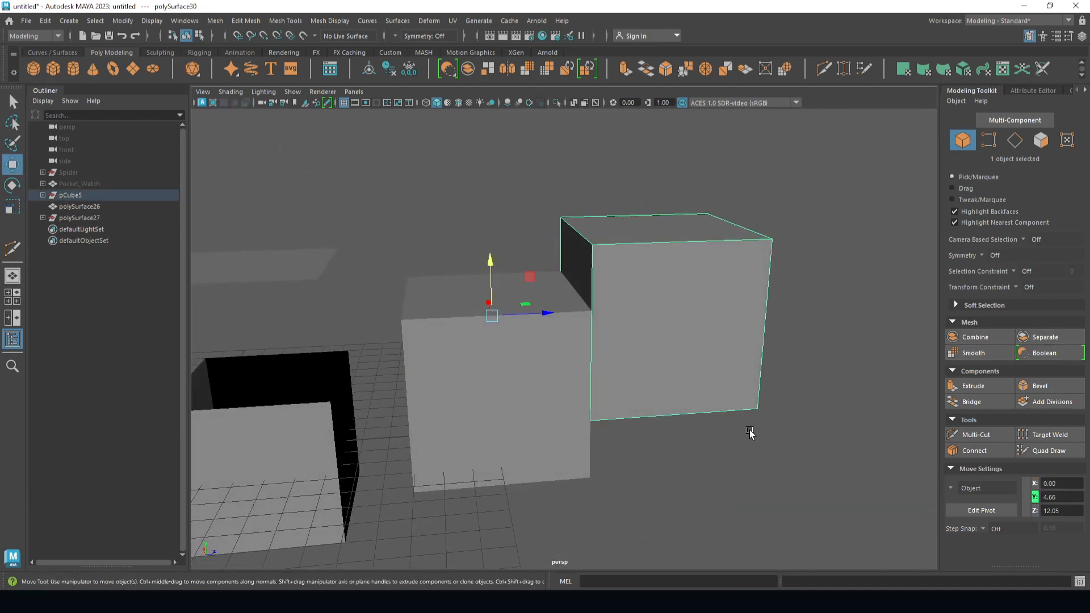
pyautogui.hotkey('ctrl', 'z')
# Step: Select both separated cubes of pCube5 and hide them
pyautogui.keyDown('alt'); pyautogui.moveTo(650, 407); pyautogui.dragTo(599, 271); pyautogui.keyUp('alt')
pyautogui.click(534, 224)
pyautogui.moveTo(535, 221); pyautogui.dragTo(739, 392)
pyautogui.scroll(-5, 586, 312)
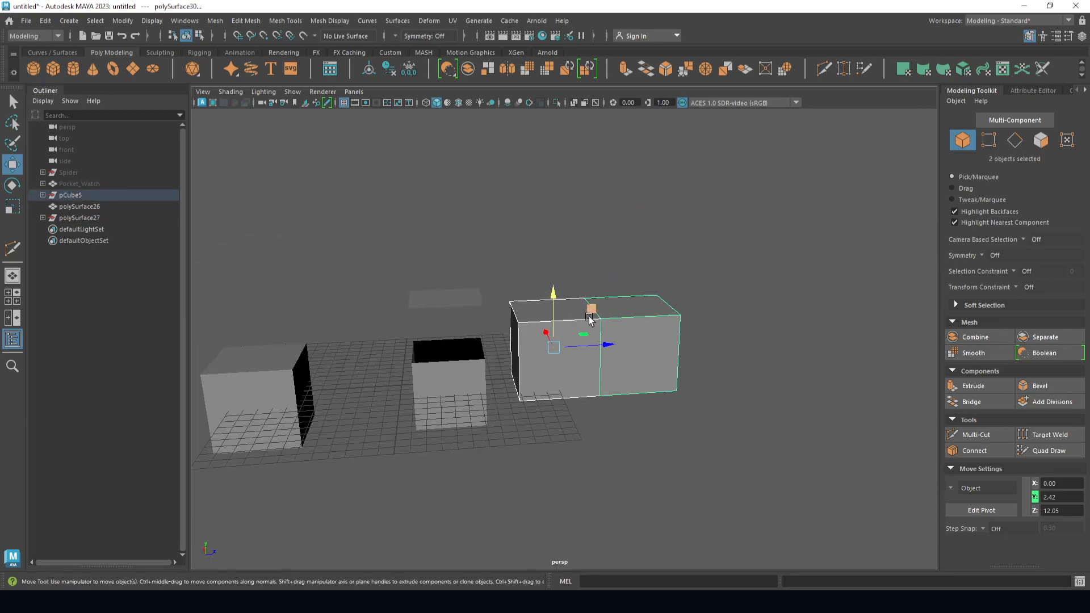
pyautogui.hotkey('ctrl', 'h')
pyautogui.keyDown('alt'); pyautogui.moveTo(402, 309); pyautogui.dragTo(436, 238); pyautogui.keyUp('alt')
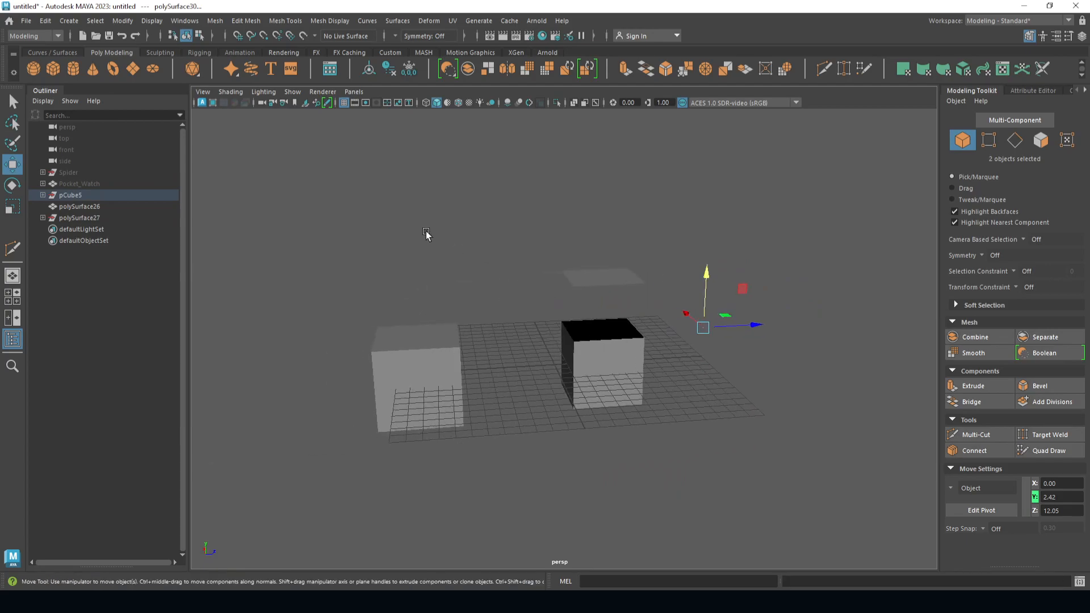
pyautogui.click(425, 233)
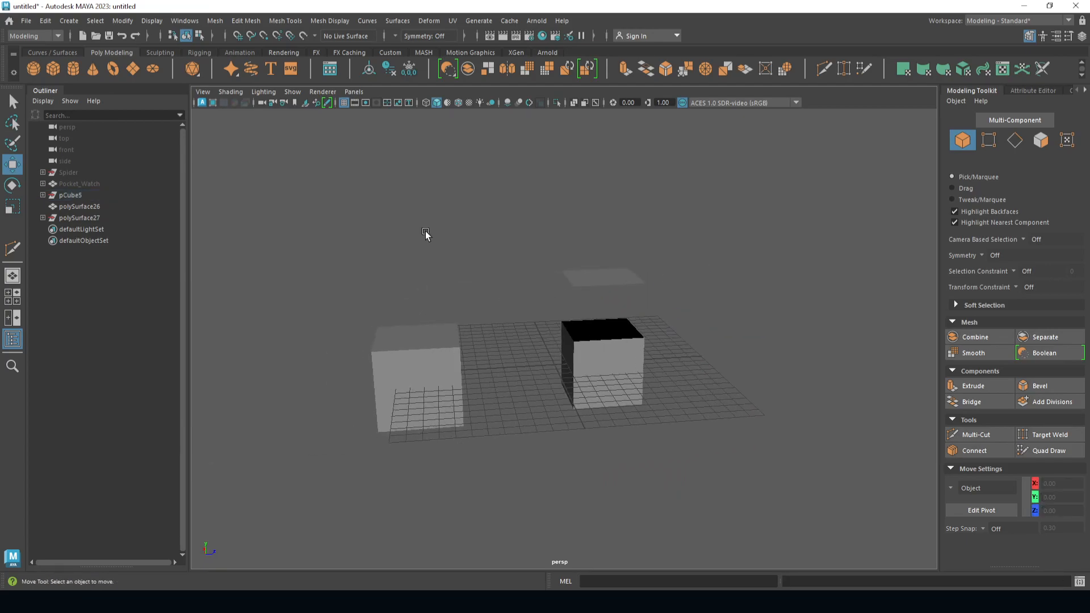
# Step: Delete the polySurface27 group, the polySurface26 cube and the hidden pCube5 group
pyautogui.click(82, 220)
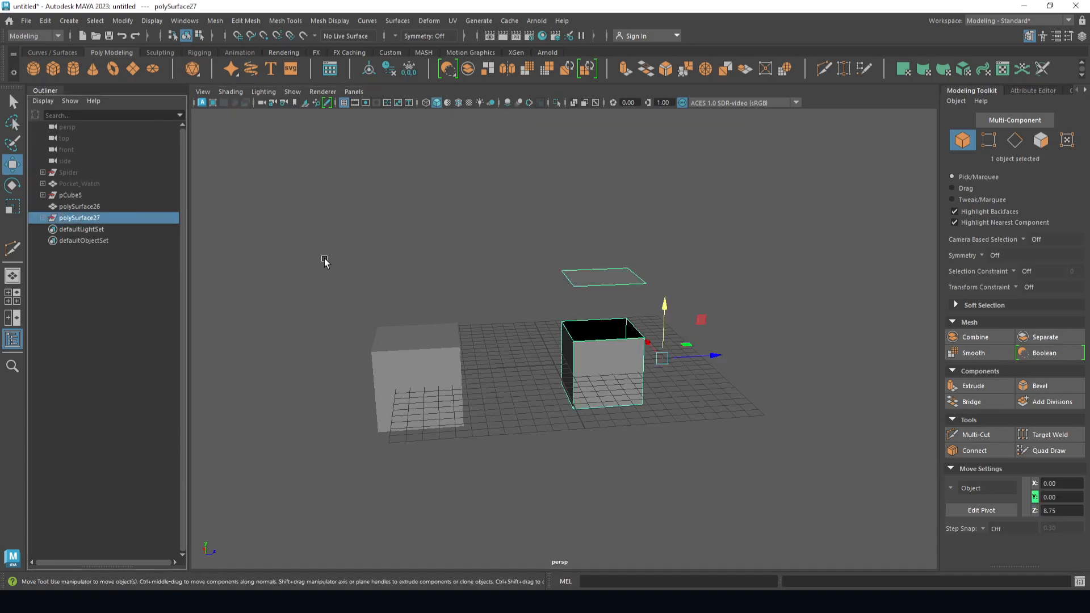
pyautogui.press('Delete')
pyautogui.moveTo(377, 292); pyautogui.dragTo(497, 407)
pyautogui.press('Delete')
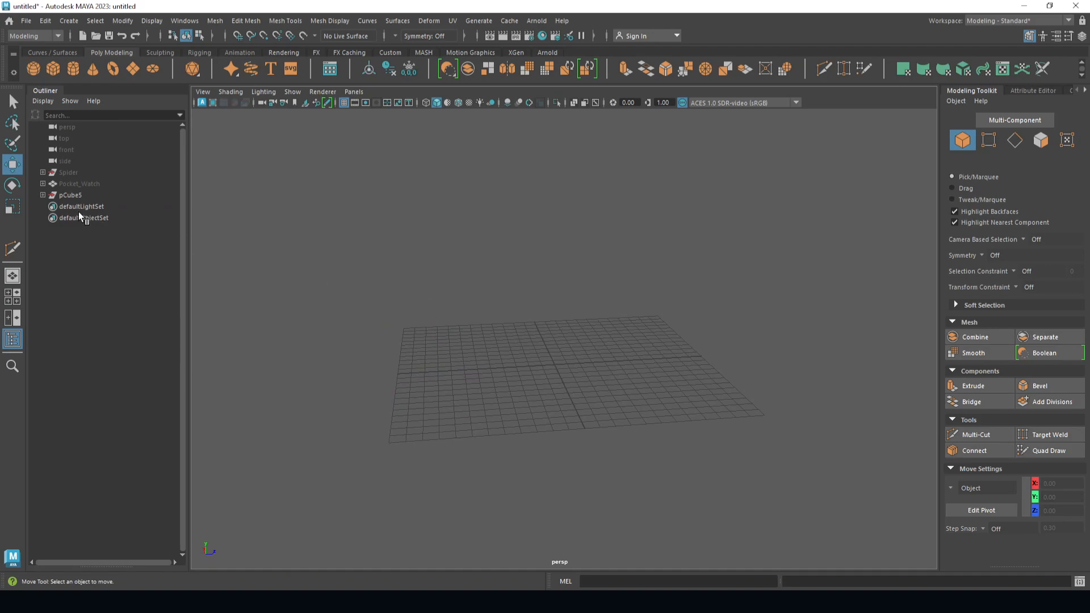
pyautogui.click(70, 196)
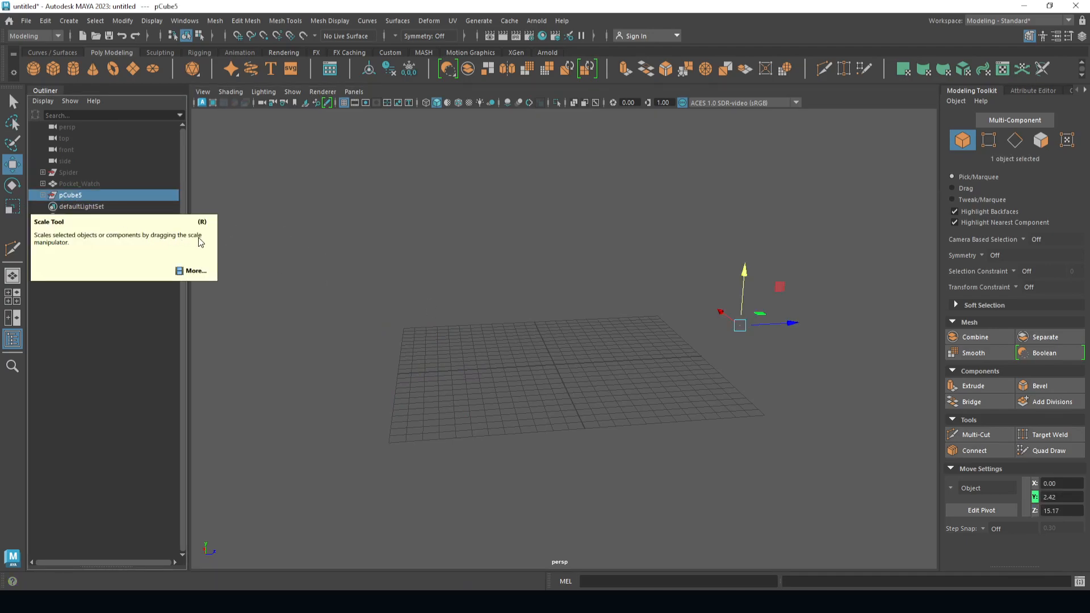
pyautogui.press('Delete')
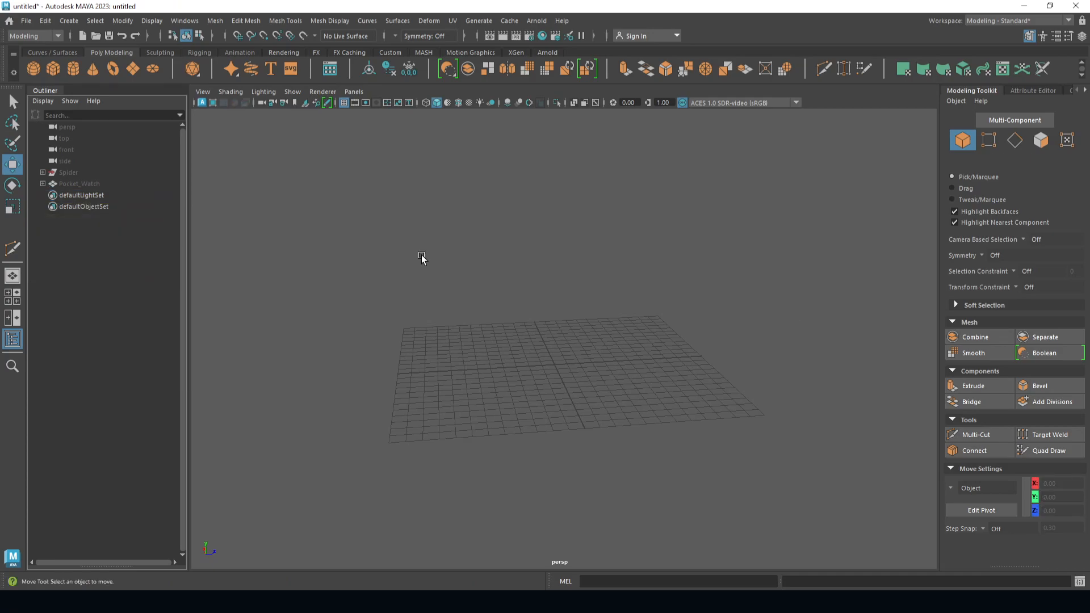
# Step: Create two polygon cubes and move the second one along the Z axis to about 1.90
pyautogui.scroll(-2, 425, 284)
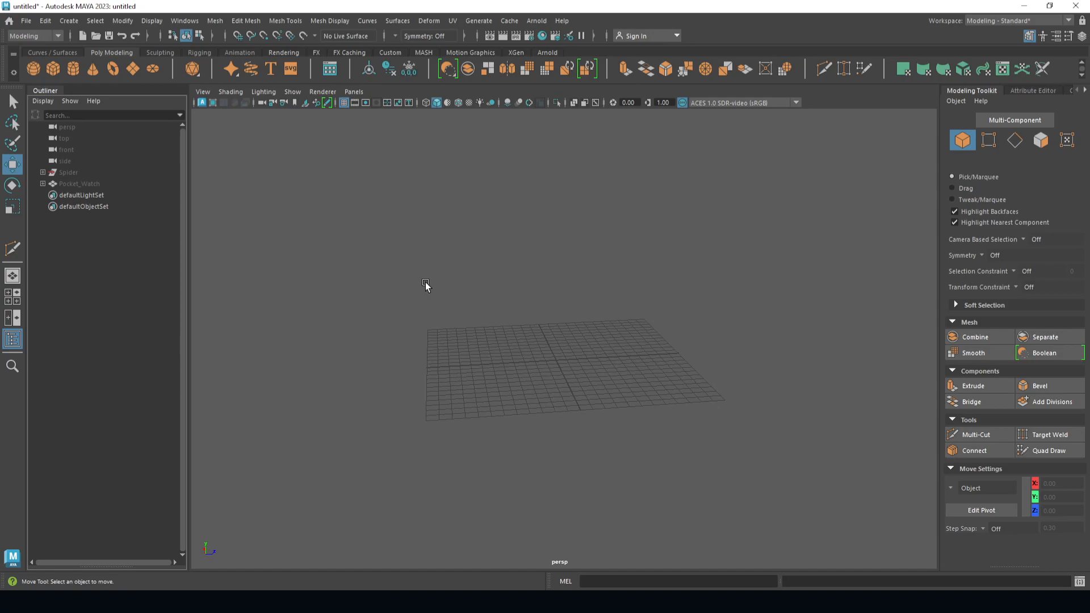
pyautogui.scroll(2, 484, 305)
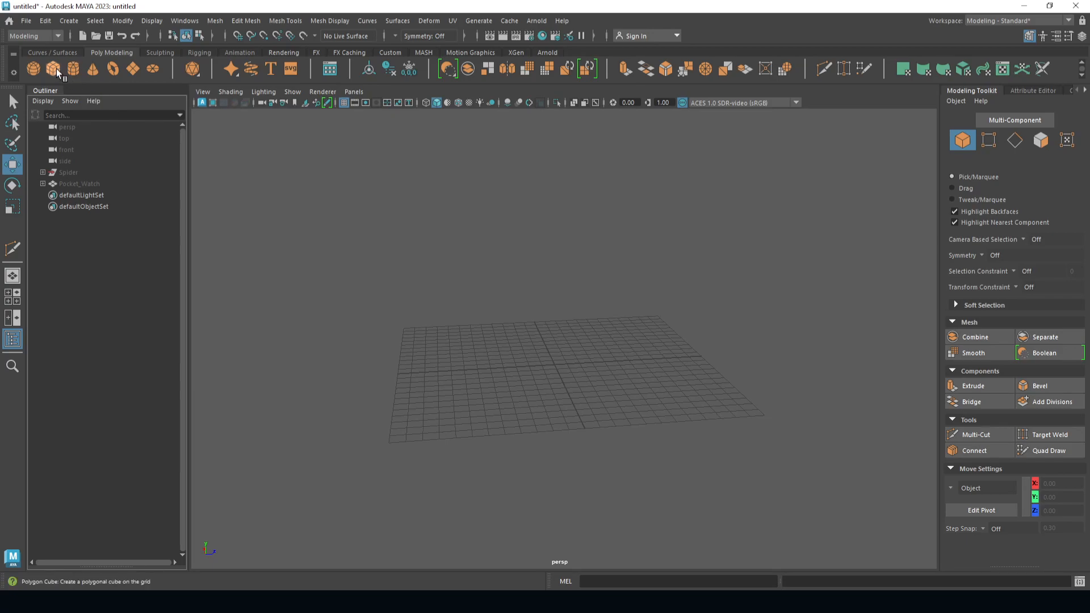
pyautogui.click(56, 68)
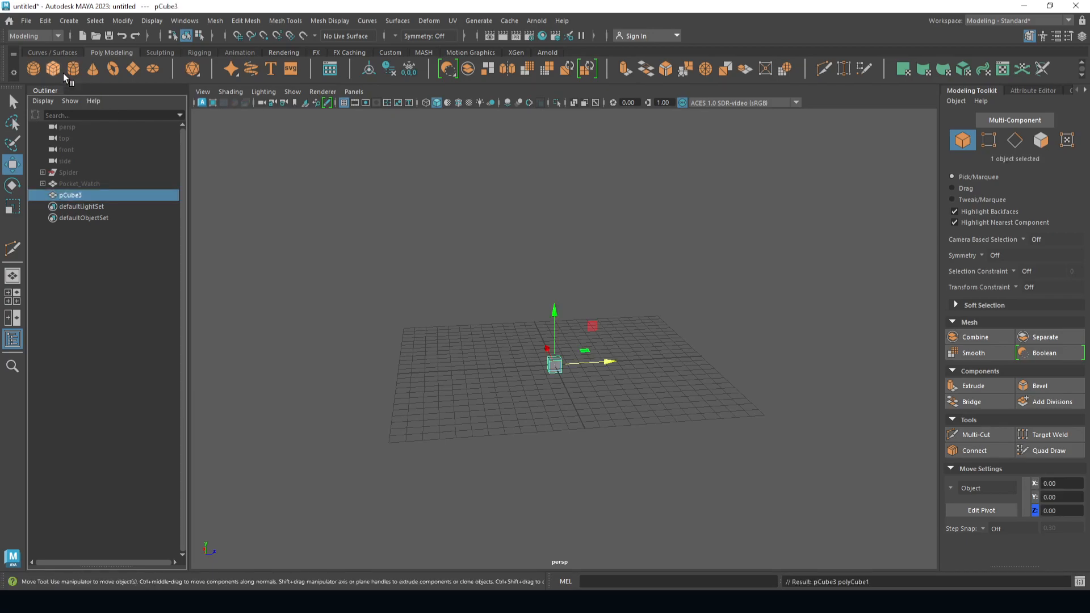
pyautogui.click(59, 69)
pyautogui.moveTo(606, 365); pyautogui.dragTo(625, 365)
pyautogui.scroll(2, 640, 401)
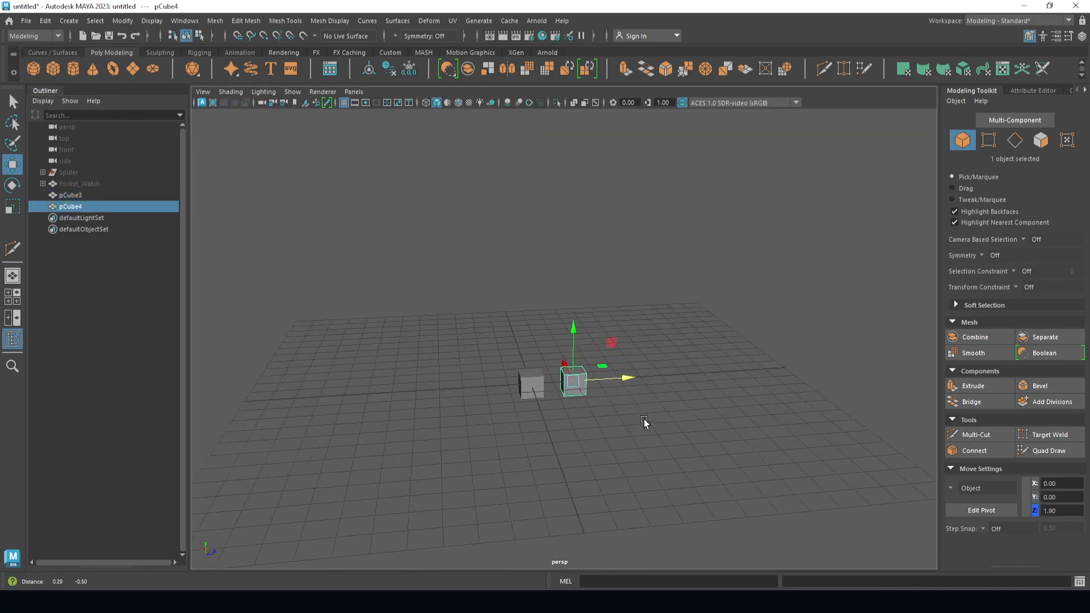
pyautogui.scroll(1, 645, 423)
# Step: Select both new cubes, group them, and view the Group command among the hierarchy commands
pyautogui.click(482, 330)
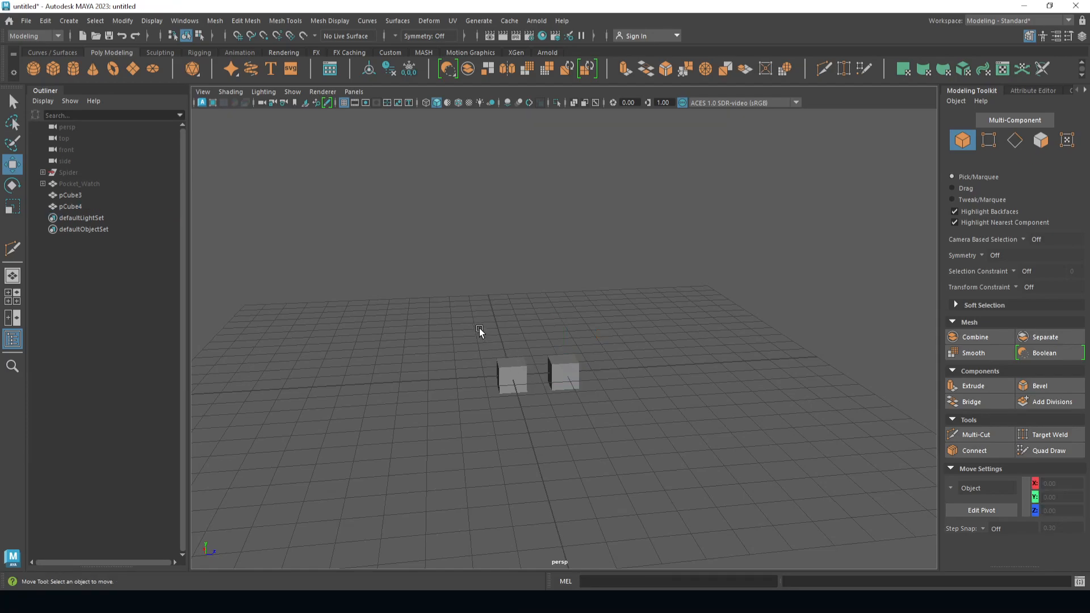
pyautogui.moveTo(481, 330); pyautogui.dragTo(649, 427)
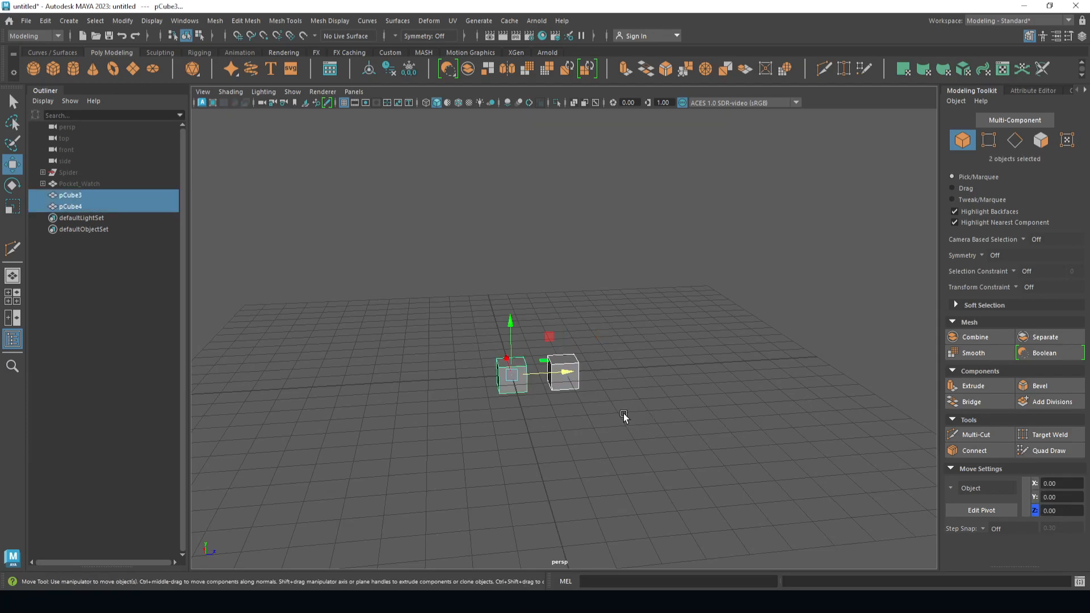
pyautogui.hotkey('ctrl', 'g')
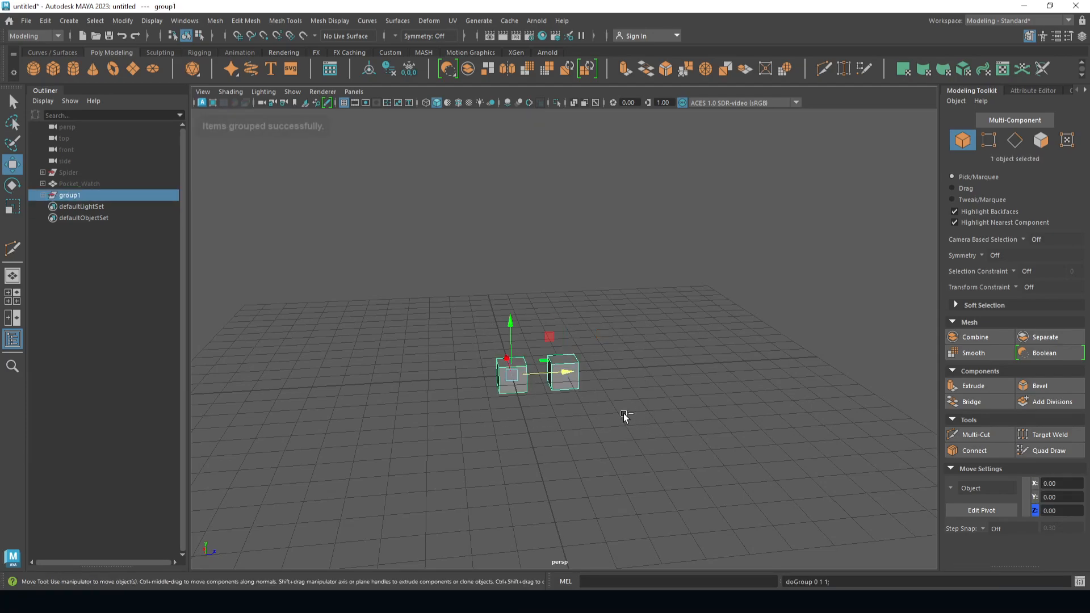
pyautogui.click(465, 333)
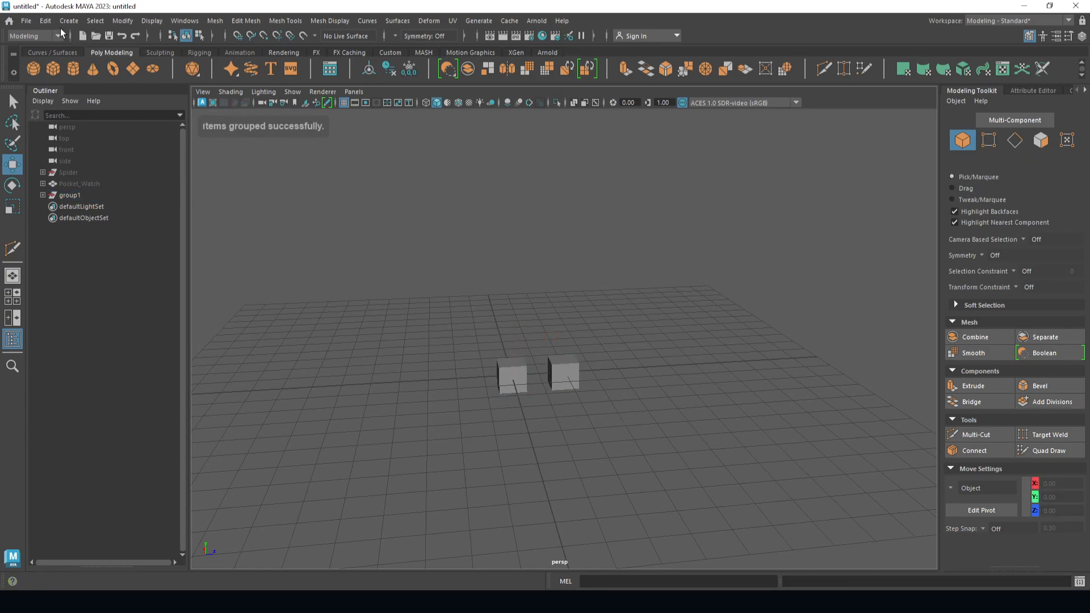
pyautogui.click(45, 20)
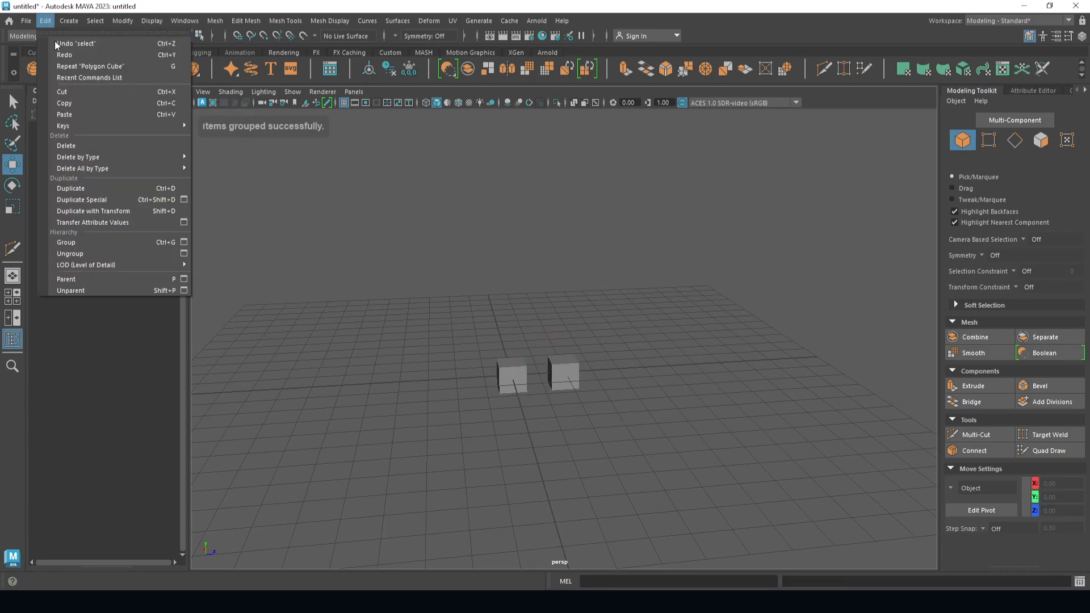
pyautogui.click(105, 243)
# Step: Delete the two grouped cubes and their leftover empty group
pyautogui.press('Delete')
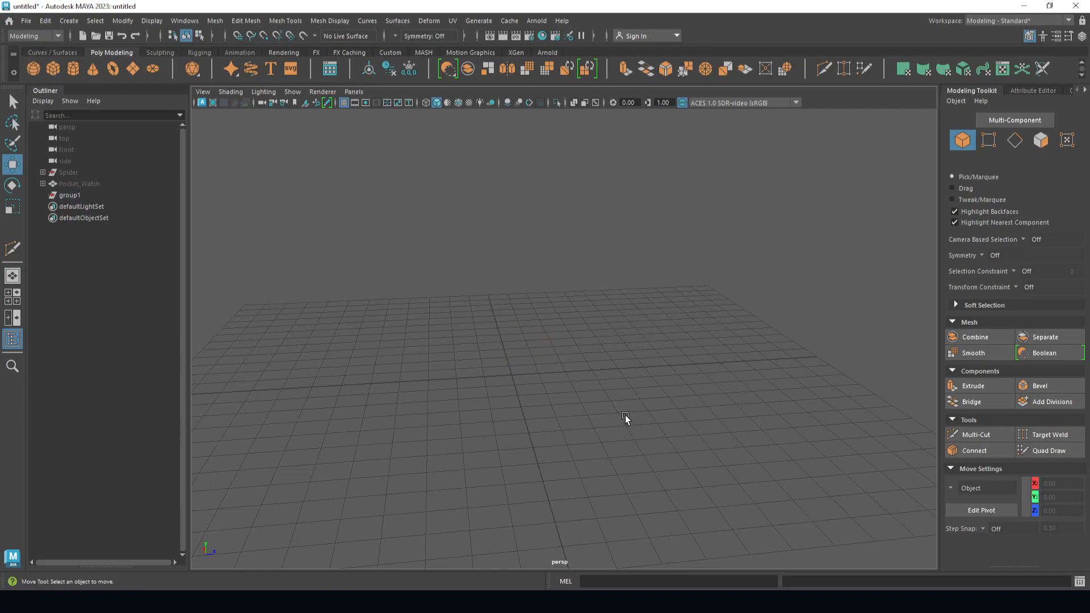
pyautogui.scroll(-3, 435, 342)
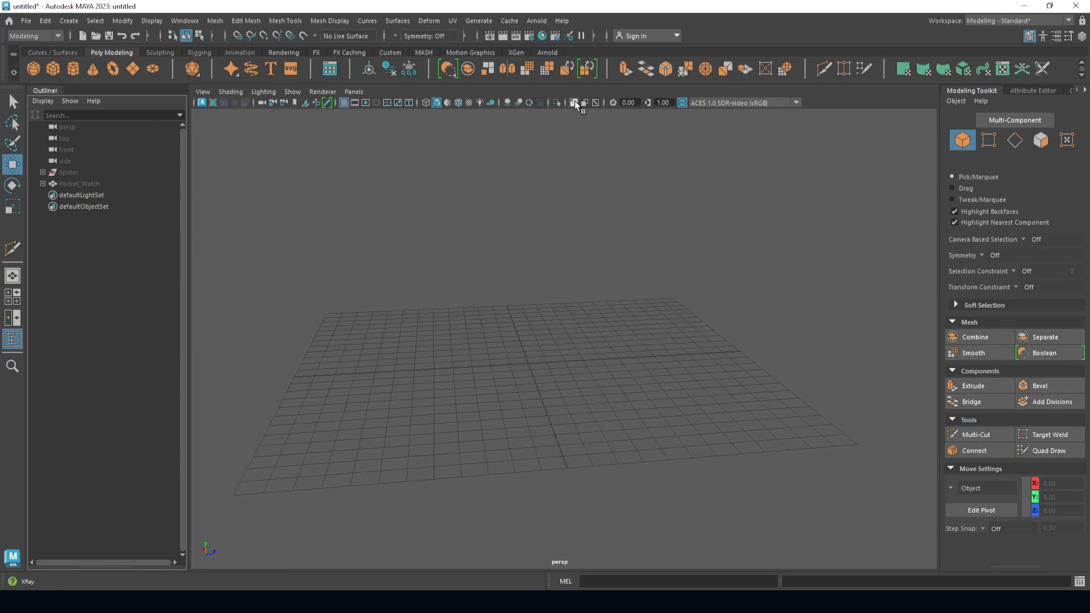
pyautogui.click(230, 92)
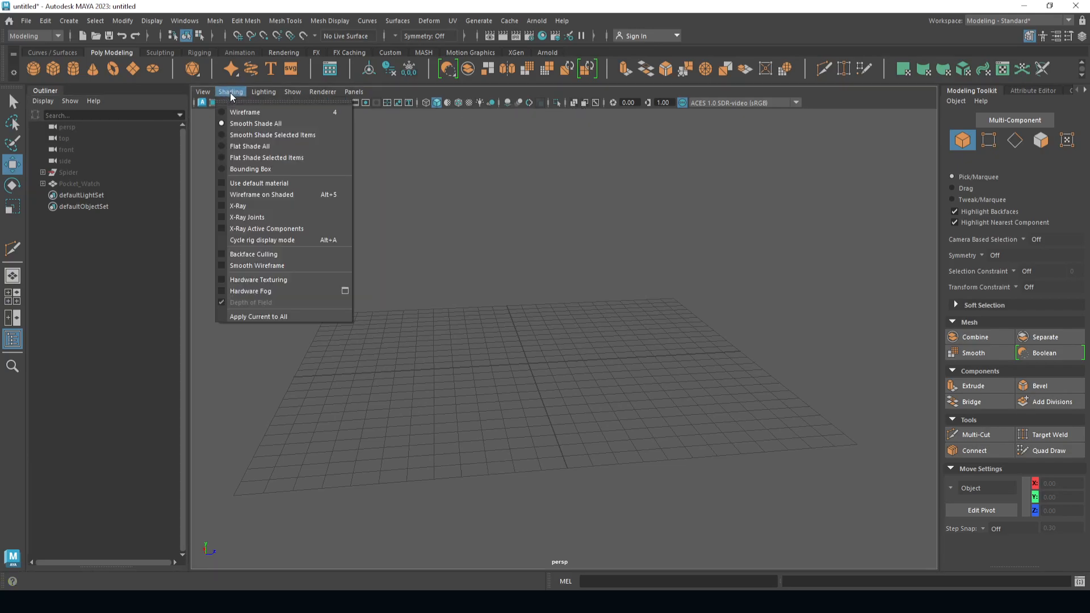
pyautogui.click(500, 218)
pyautogui.scroll(-3, 509, 218)
pyautogui.keyDown('alt'); pyautogui.moveTo(541, 238); pyautogui.dragTo(612, 357); pyautogui.keyUp('alt')
pyautogui.press('capslock')
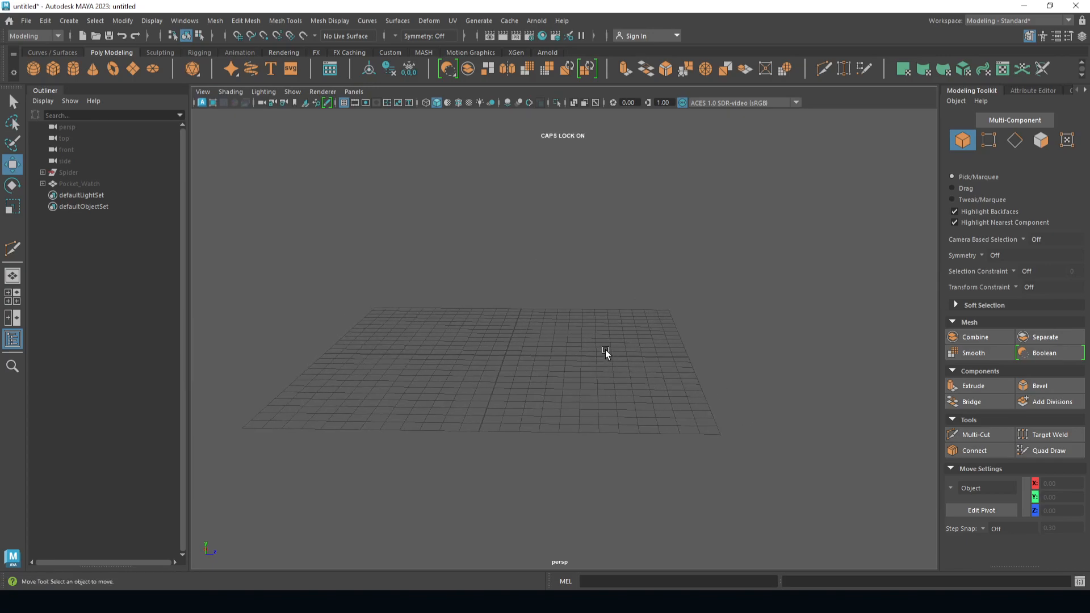
pyautogui.press('capslock')
pyautogui.keyDown('alt'); pyautogui.moveTo(595, 331); pyautogui.dragTo(534, 343); pyautogui.keyUp('alt')
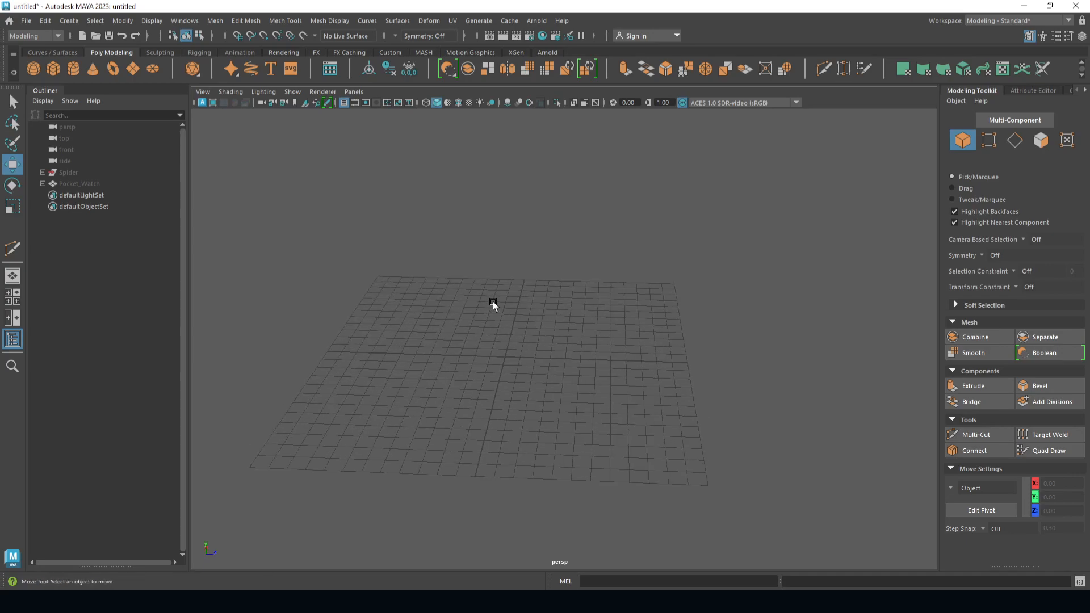
# Step: Show the hidden Spider and Pocket_Watch models, move them along the Z axis toward the grid, and display them shaded
pyautogui.click(62, 184)
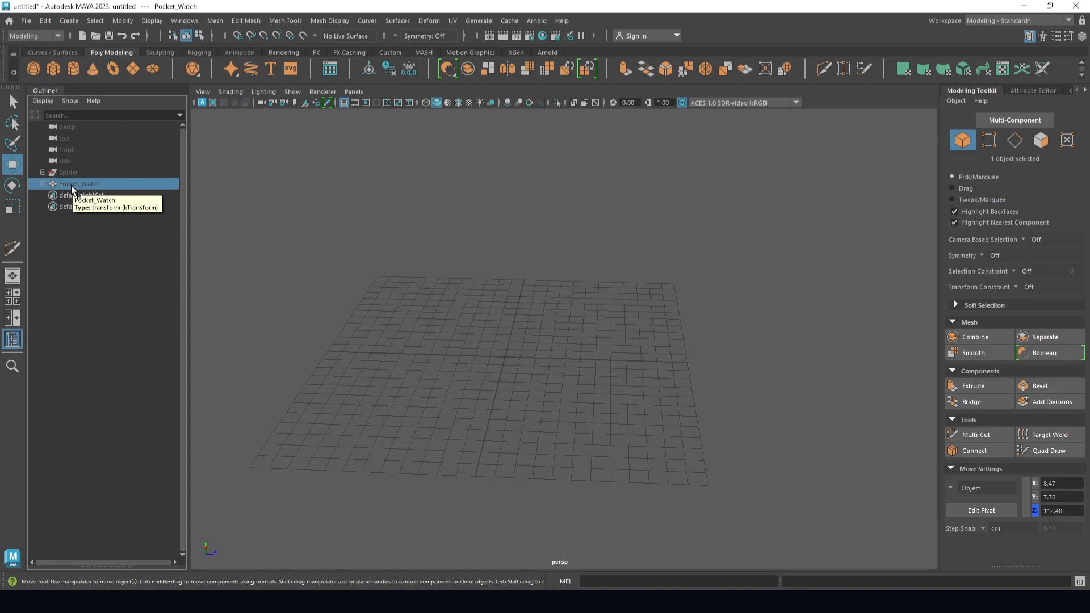
pyautogui.click(76, 174)
pyautogui.press('f')
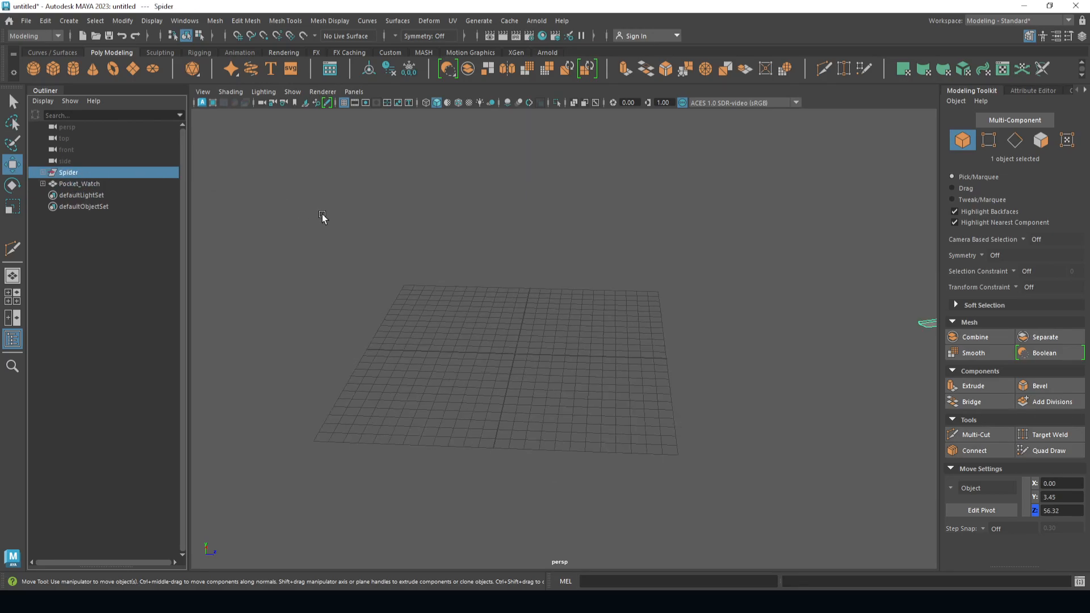
pyautogui.keyDown('ctrl'); pyautogui.click(74, 184); pyautogui.keyUp('ctrl')
pyautogui.press('f')
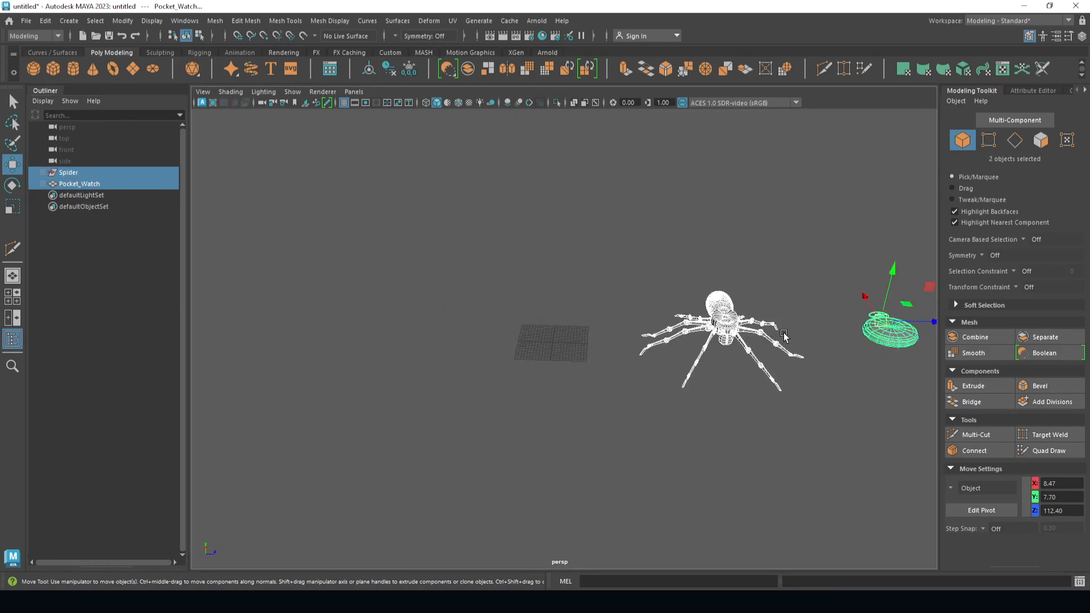
pyautogui.moveTo(930, 320)
pyautogui.mouseDown()
pyautogui.moveTo(676, 315)
pyautogui.moveTo(612, 376)
pyautogui.mouseUp()
pyautogui.press('5')
# Step: Select the pocket watch's Lid and frame it in the viewport
pyautogui.click(611, 337)
pyautogui.moveTo(611, 337)
pyautogui.keyDown('alt'); pyautogui.mouseDown()
pyautogui.moveTo(606, 319)
pyautogui.moveTo(555, 336)
pyautogui.moveTo(588, 337)
pyautogui.moveTo(558, 341)
pyautogui.moveTo(516, 329)
pyautogui.moveTo(610, 297)
pyautogui.moveTo(650, 340)
pyautogui.moveTo(660, 333)
pyautogui.moveTo(616, 339)
pyautogui.mouseUp(); pyautogui.keyUp('alt')
pyautogui.keyDown('alt'); pyautogui.moveTo(706, 345); pyautogui.dragTo(648, 353); pyautogui.keyUp('alt')
pyautogui.click(646, 355)
pyautogui.press('f')
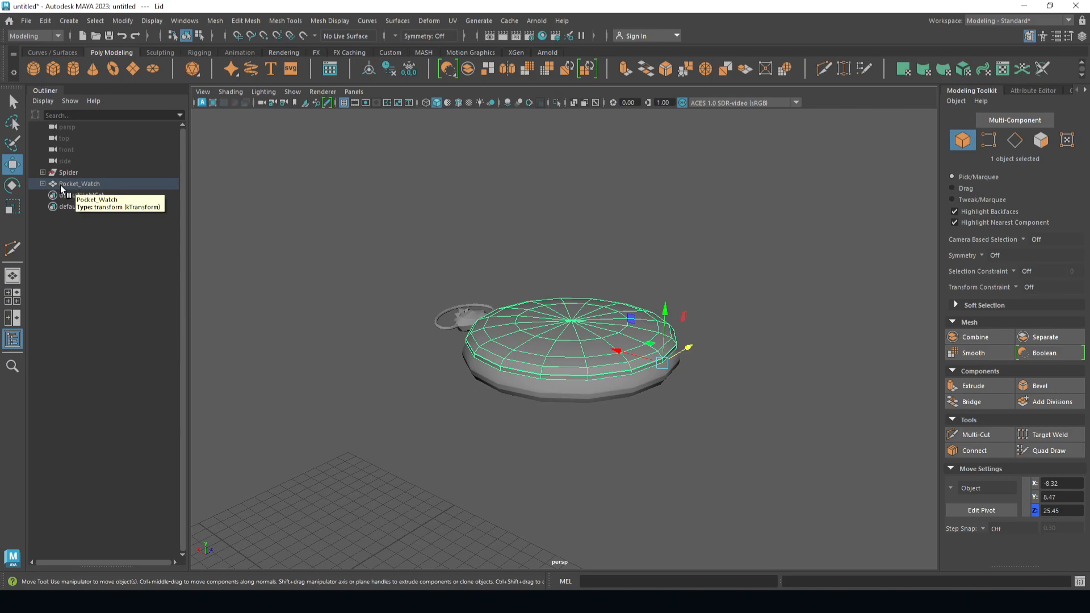
# Step: Expand the Pocket_Watch hierarchy and select the parent, Lid, Handle and Time_Dial in turn to examine what each one contains
pyautogui.click(43, 183)
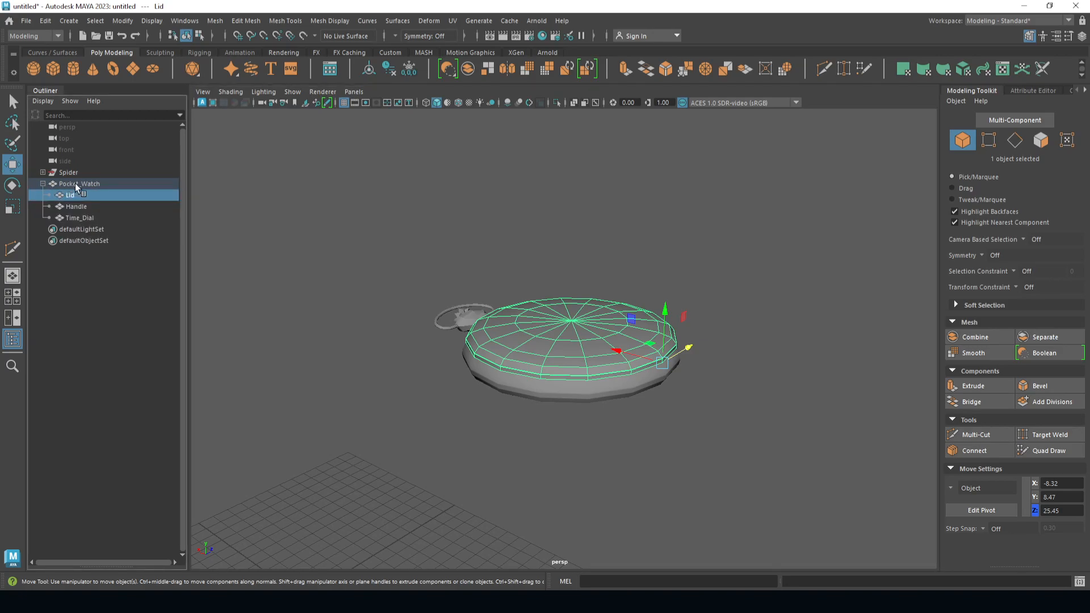
pyautogui.click(67, 172)
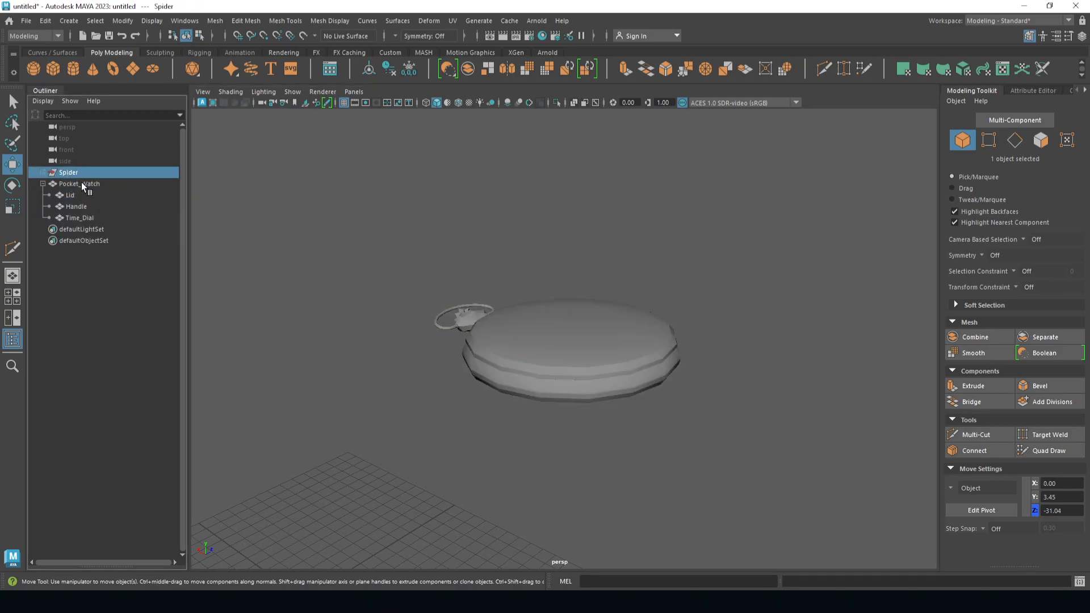
pyautogui.click(81, 185)
pyautogui.keyDown('alt'); pyautogui.moveTo(234, 267); pyautogui.dragTo(298, 297); pyautogui.keyUp('alt')
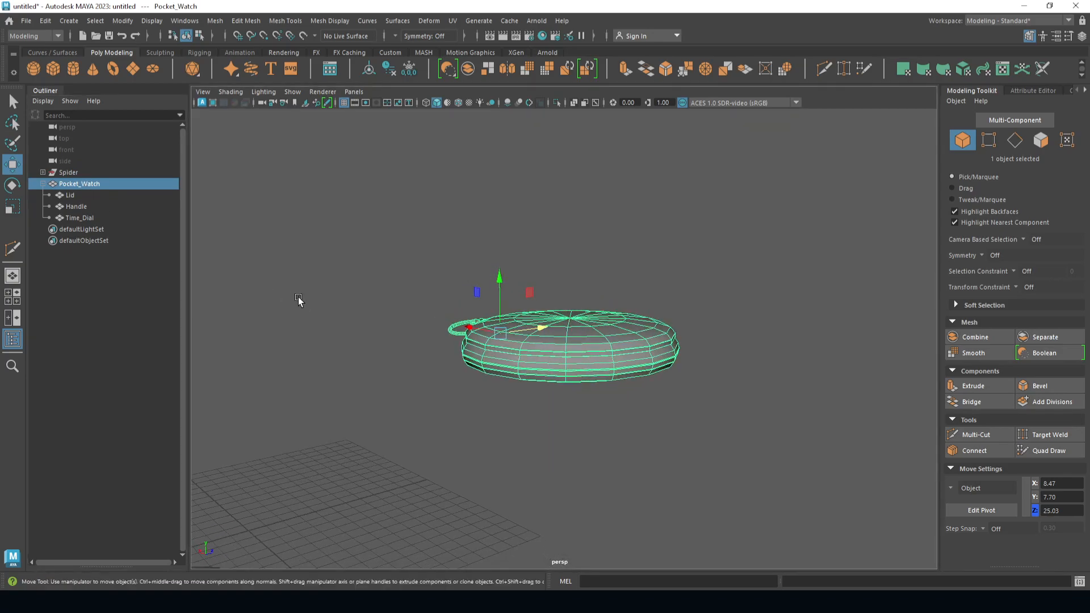
pyautogui.click(84, 194)
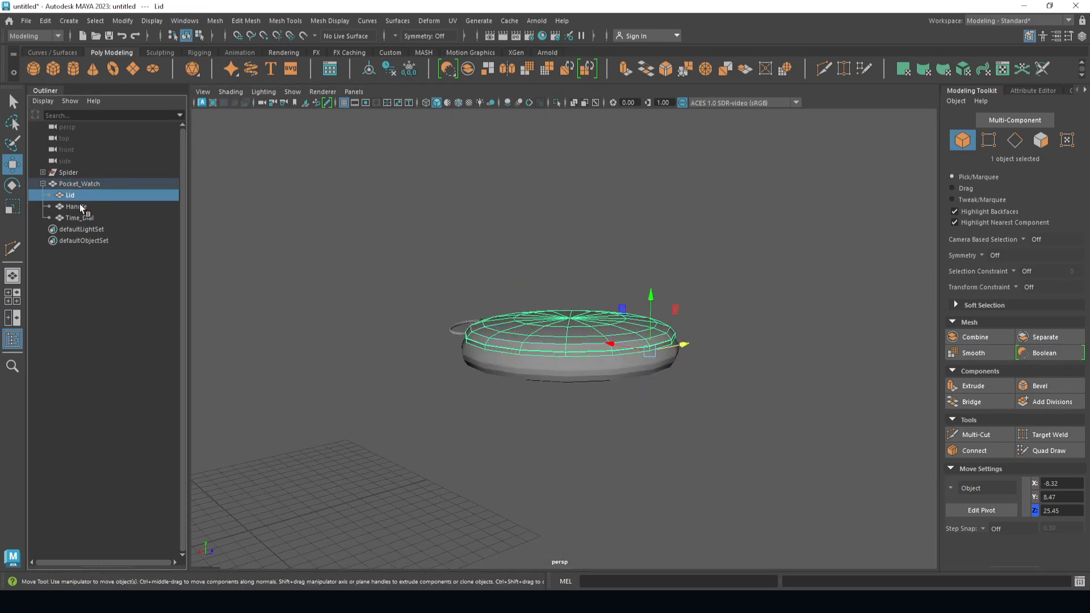
pyautogui.click(80, 206)
pyautogui.click(83, 219)
pyautogui.keyDown('alt'); pyautogui.moveTo(422, 394); pyautogui.dragTo(442, 452); pyautogui.keyUp('alt')
pyautogui.scroll(3, 579, 414)
pyautogui.click(564, 447)
pyautogui.scroll(-3, 555, 379)
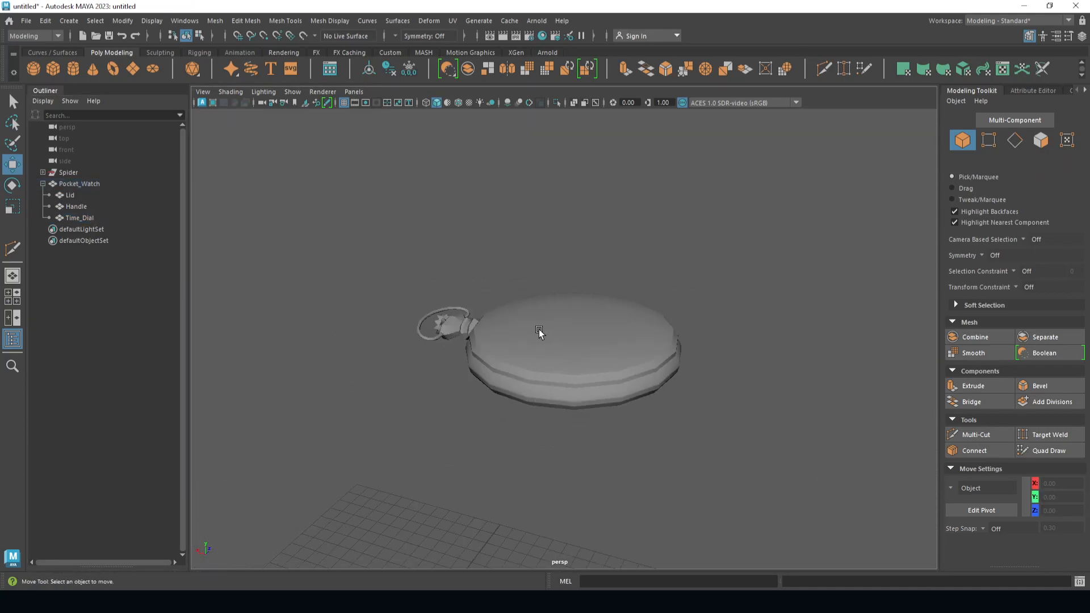
# Step: Move the whole Pocket_Watch by its parent along the Z axis to 22.63
pyautogui.click(531, 398)
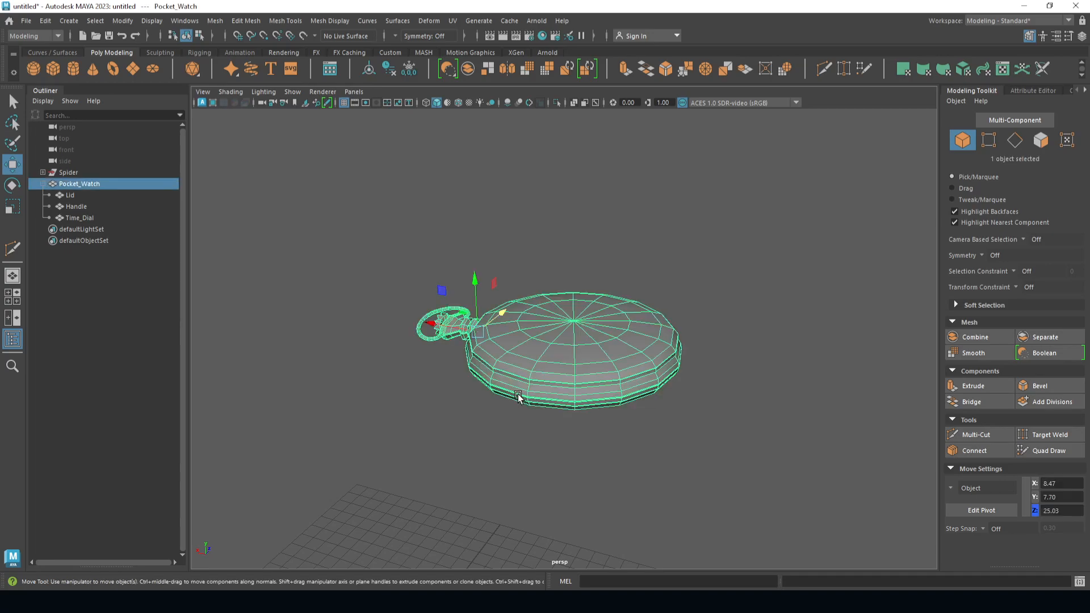
pyautogui.keyDown('alt'); pyautogui.moveTo(526, 398); pyautogui.dragTo(468, 399); pyautogui.keyUp('alt')
pyautogui.moveTo(548, 307); pyautogui.dragTo(494, 377)
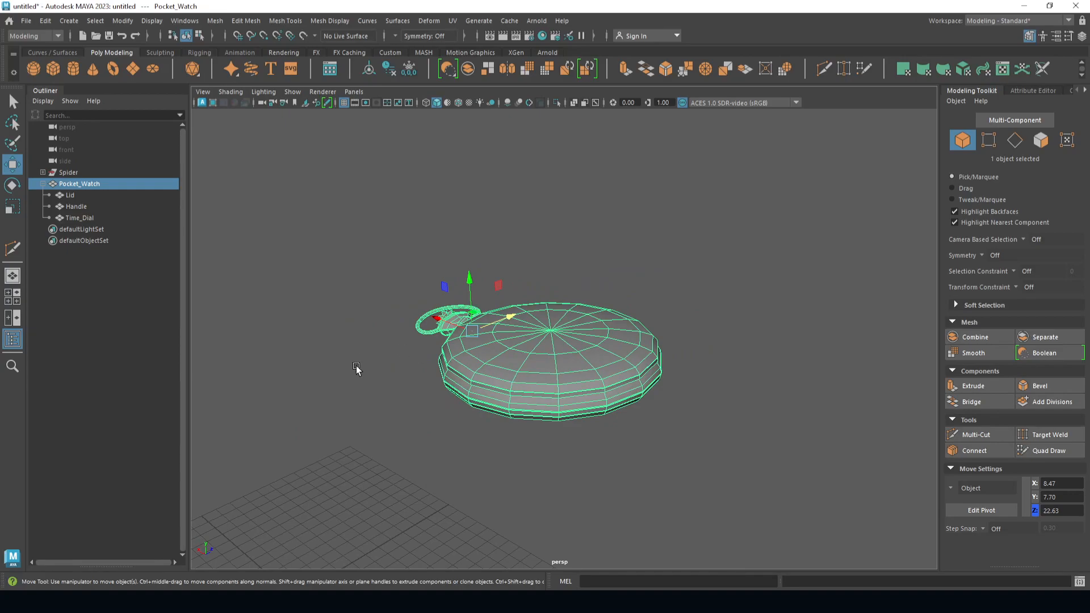
pyautogui.keyDown('alt'); pyautogui.moveTo(360, 363); pyautogui.dragTo(449, 398); pyautogui.keyUp('alt')
pyautogui.click(450, 417)
# Step: Try rotating the watch's Time_Dial about its X axis and undo the rotation
pyautogui.click(424, 377)
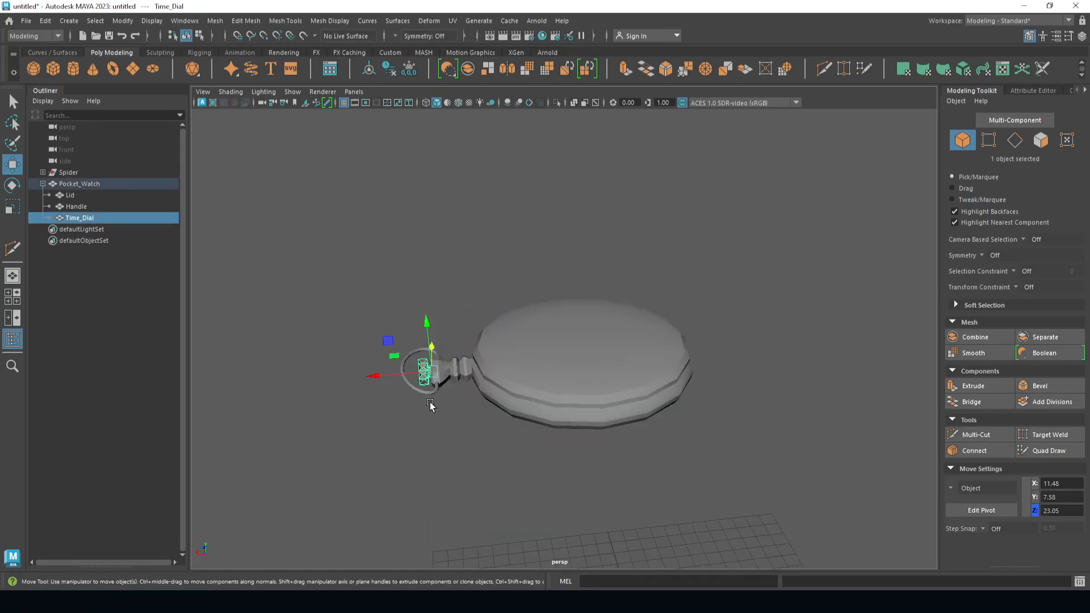
pyautogui.keyDown('alt'); pyautogui.moveTo(421, 381); pyautogui.dragTo(586, 440); pyautogui.keyUp('alt')
pyautogui.press('e')
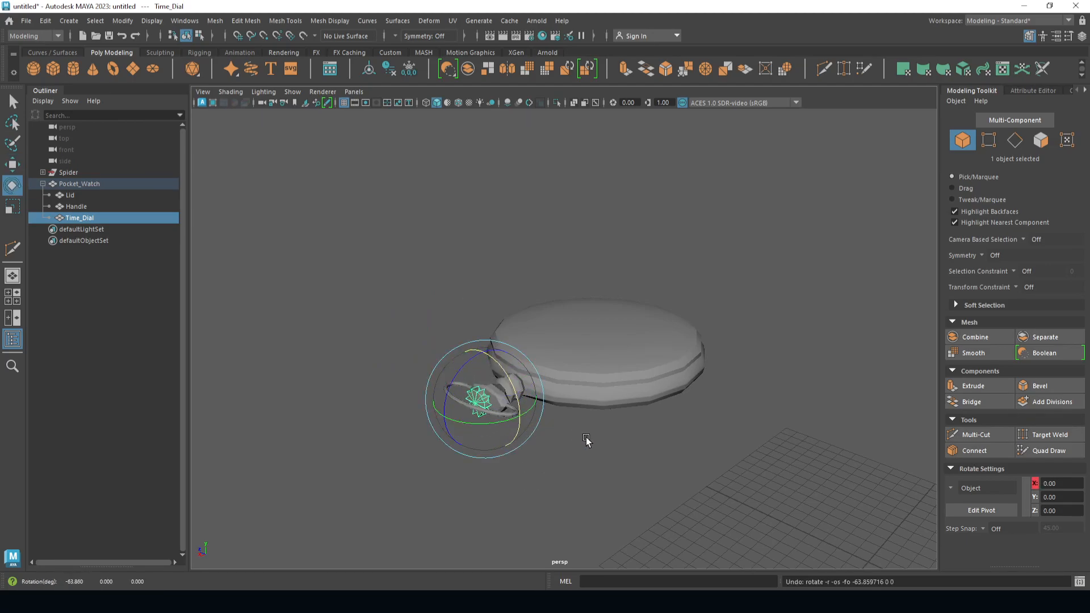
pyautogui.click(617, 345)
pyautogui.keyDown('alt'); pyautogui.moveTo(686, 393); pyautogui.dragTo(684, 305); pyautogui.keyUp('alt')
pyautogui.hotkey('ctrl', 'z')
pyautogui.keyDown('alt'); pyautogui.moveTo(739, 327); pyautogui.dragTo(740, 370); pyautogui.keyUp('alt')
pyautogui.click(739, 370)
# Step: Inspect the pivot at the Lid's edge, try rotating the Lid around it, and undo the rotation
pyautogui.click(520, 368)
pyautogui.keyDown('alt'); pyautogui.moveTo(521, 368); pyautogui.dragTo(524, 406); pyautogui.keyUp('alt')
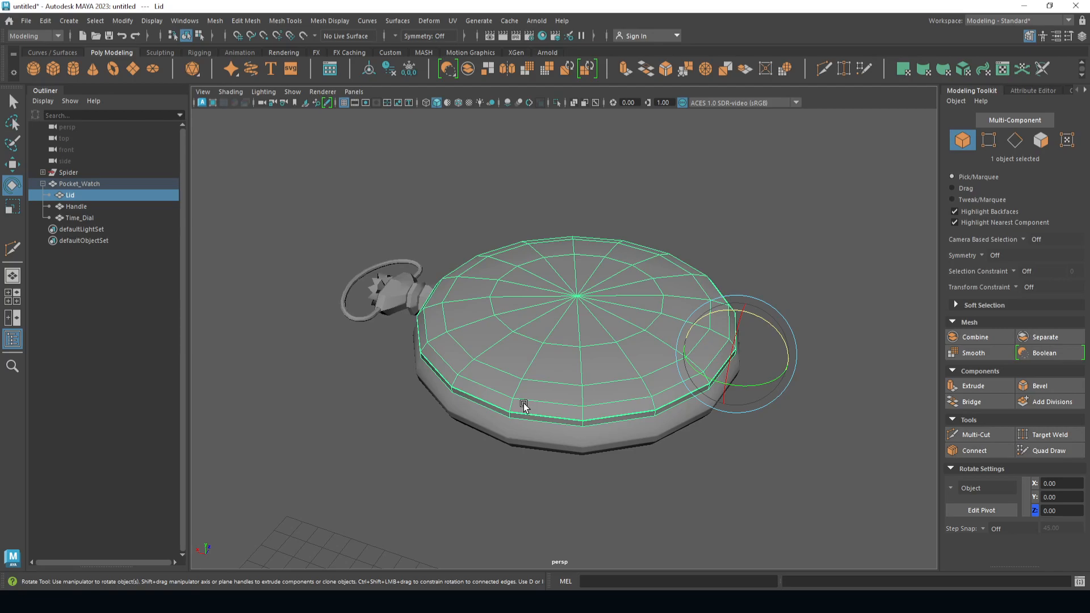
pyautogui.keyDown('alt'); pyautogui.moveTo(523, 406); pyautogui.dragTo(517, 389); pyautogui.keyUp('alt')
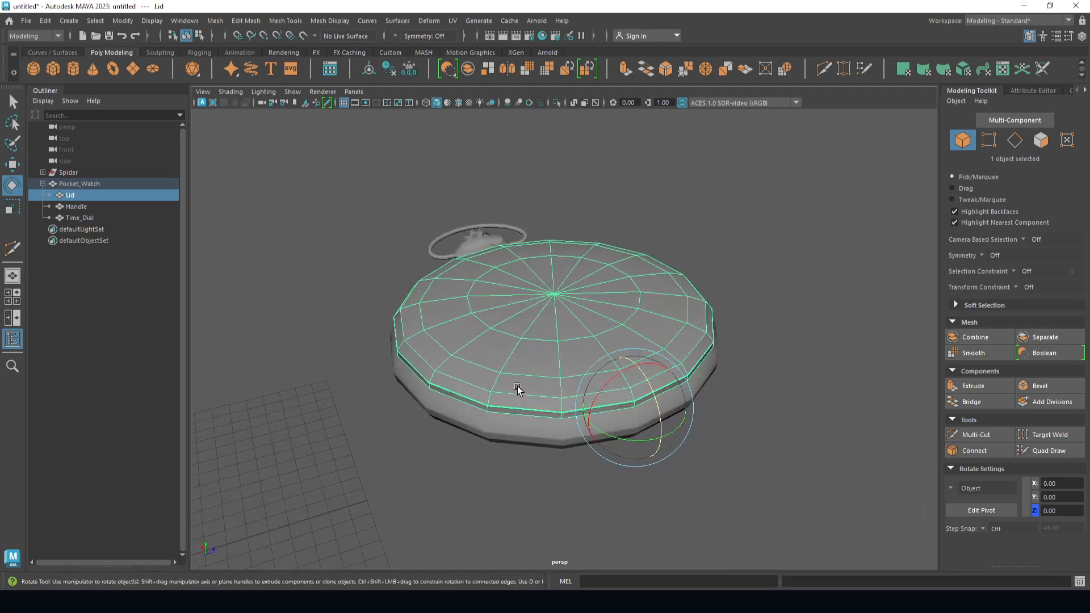
pyautogui.press('d')
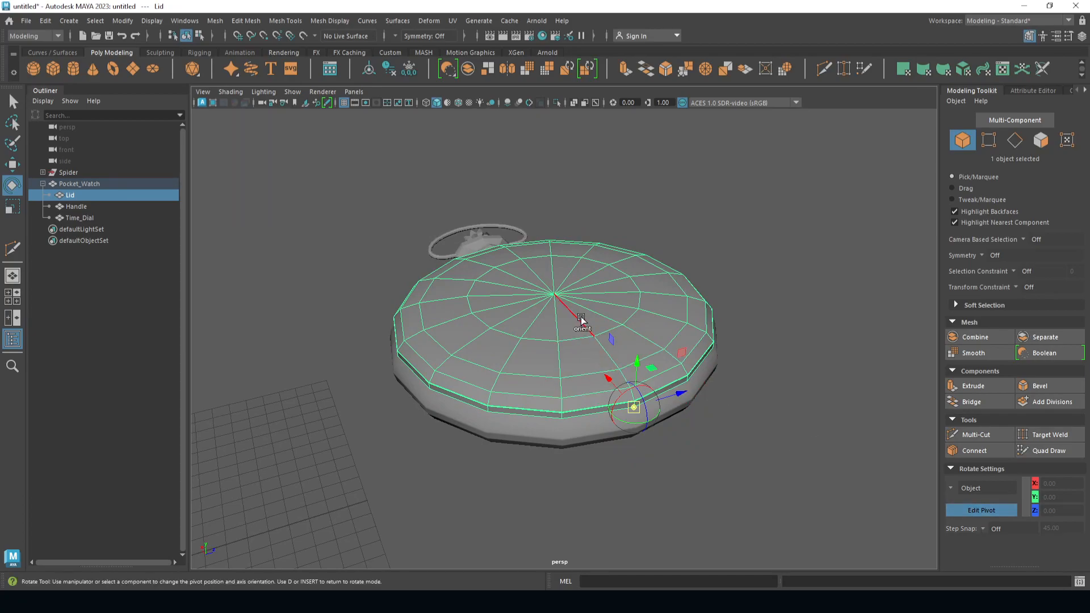
pyautogui.press('d')
pyautogui.keyDown('alt'); pyautogui.moveTo(581, 320); pyautogui.dragTo(637, 322); pyautogui.keyUp('alt')
pyautogui.moveTo(754, 312); pyautogui.dragTo(792, 319)
pyautogui.hotkey('ctrl', 'z')
pyautogui.click(792, 404)
# Step: Check the pocket watch's parts in the viewport once more and collapse the Pocket_Watch hierarchy
pyautogui.scroll(-5, 792, 404)
pyautogui.click(583, 372)
pyautogui.keyDown('alt'); pyautogui.moveTo(661, 440); pyautogui.dragTo(547, 420); pyautogui.keyUp('alt')
pyautogui.click(509, 402)
pyautogui.click(507, 368)
pyautogui.click(382, 391)
pyautogui.click(43, 184)
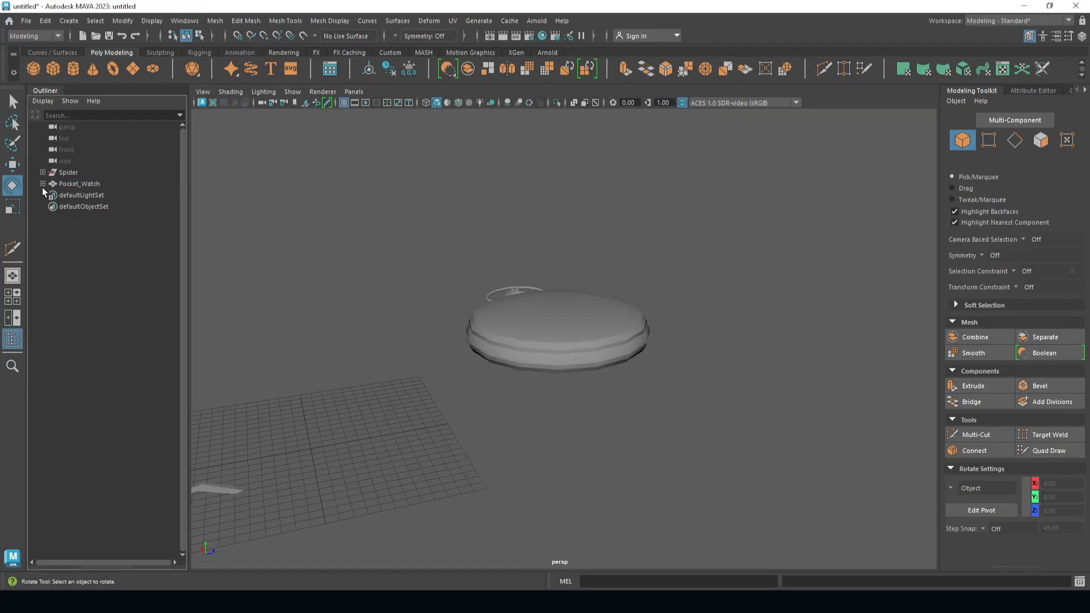
# Step: Bring the spider's front leg into view and examine how its foot and the segment above it are selected
pyautogui.keyDown('alt'); pyautogui.moveTo(260, 319); pyautogui.dragTo(701, 323); pyautogui.keyUp('alt')
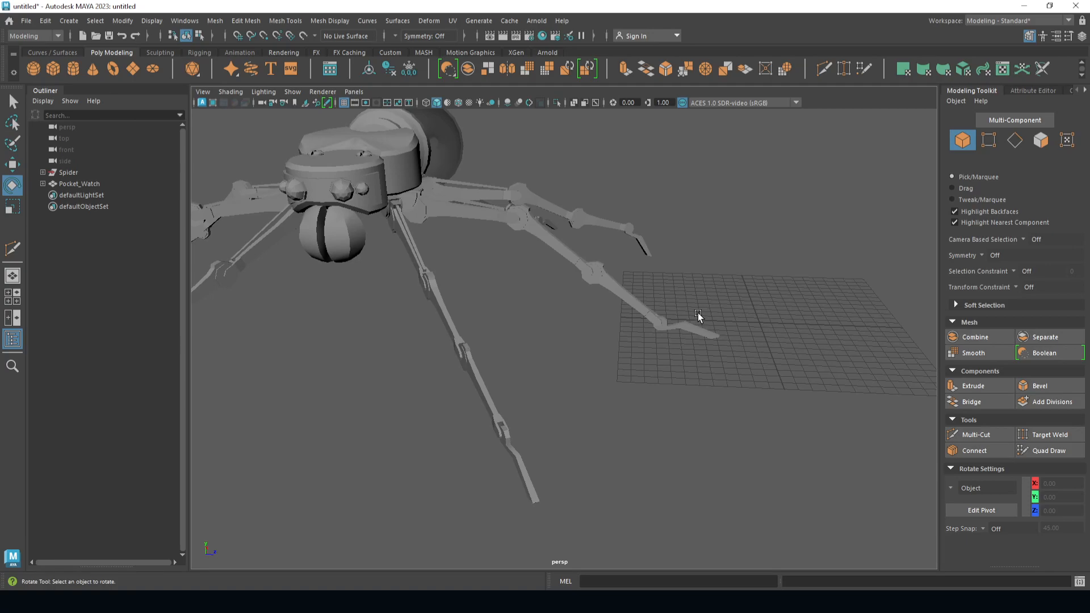
pyautogui.click(700, 329)
pyautogui.click(790, 281)
pyautogui.click(697, 331)
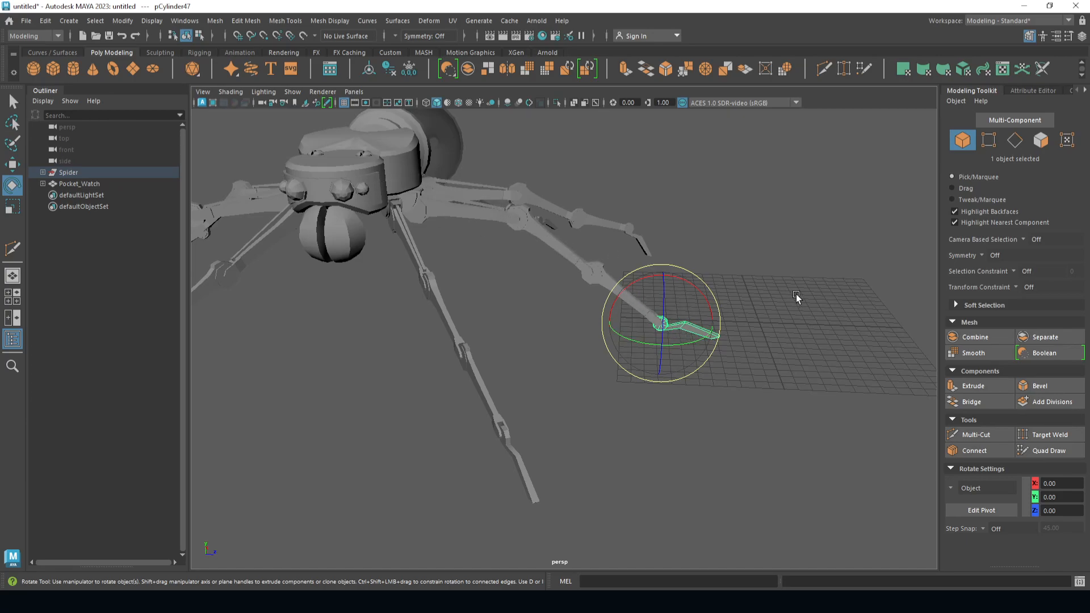
pyautogui.click(761, 311)
pyautogui.click(702, 329)
pyautogui.press('f')
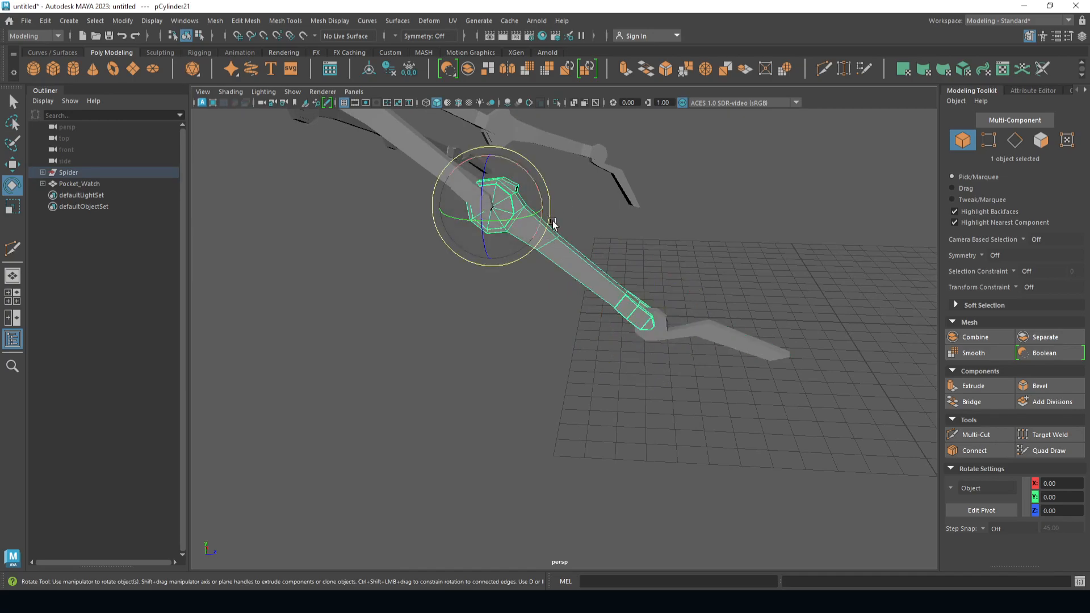
pyautogui.click(738, 342)
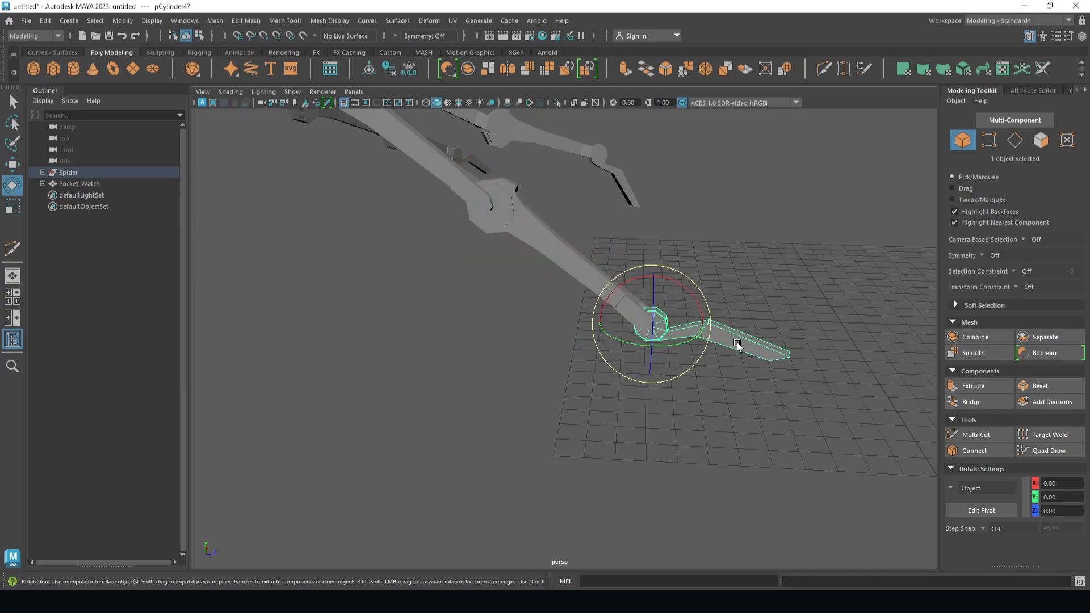
pyautogui.click(684, 414)
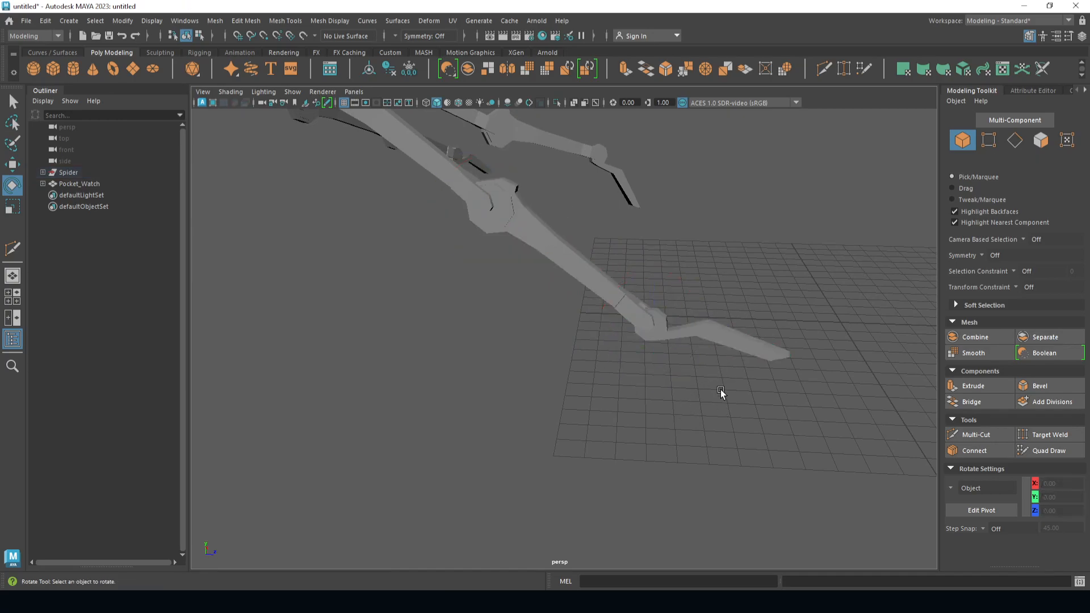
# Step: Parent the foot of the spider's front leg to the leg segment directly above it
pyautogui.click(725, 339)
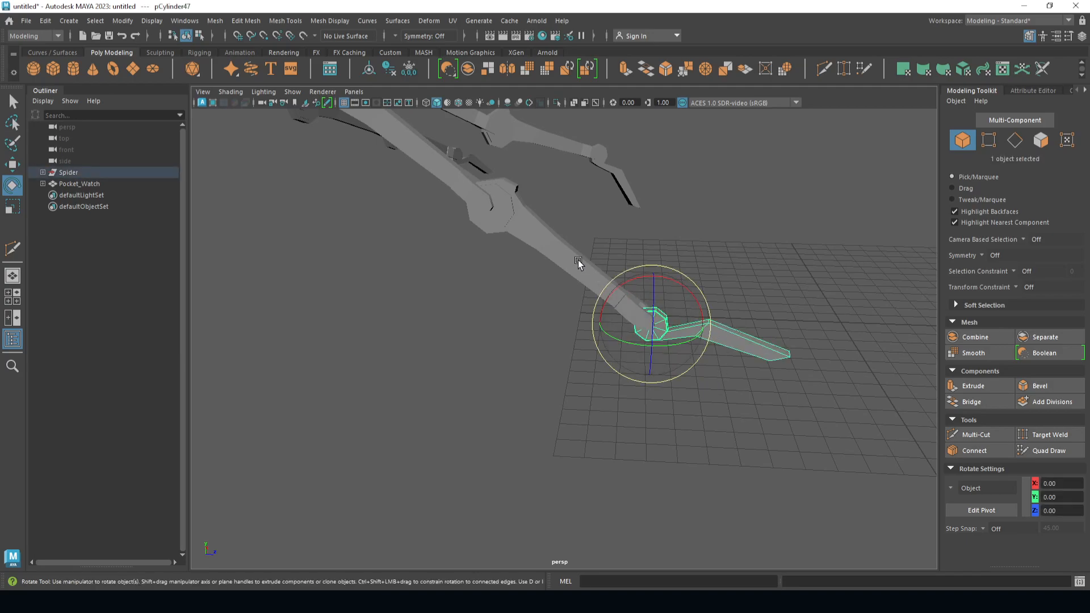
pyautogui.keyDown('shift'); pyautogui.click(560, 251); pyautogui.keyUp('shift')
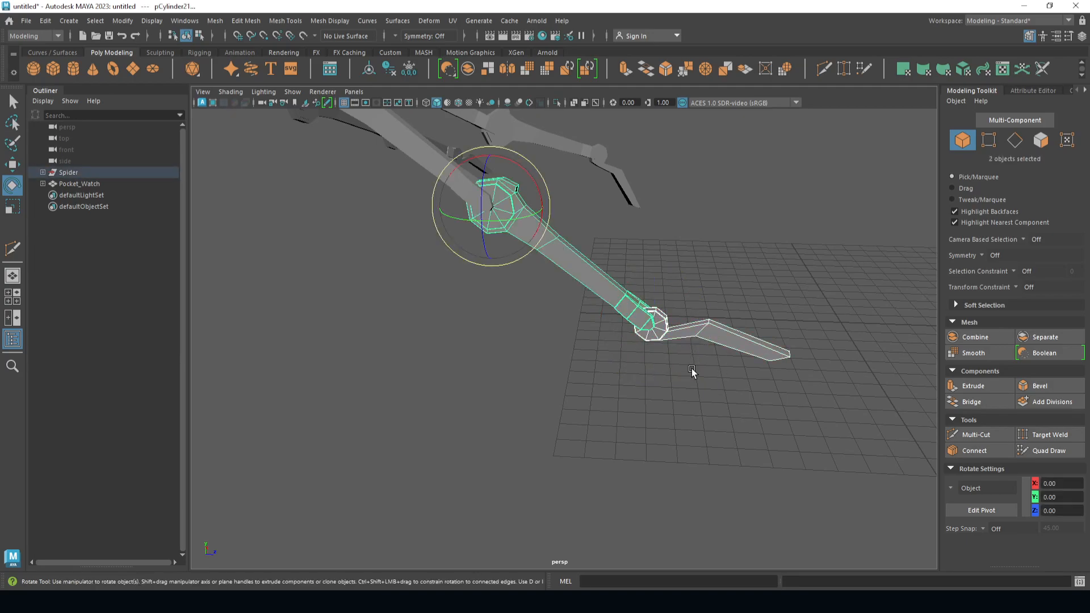
pyautogui.press('p')
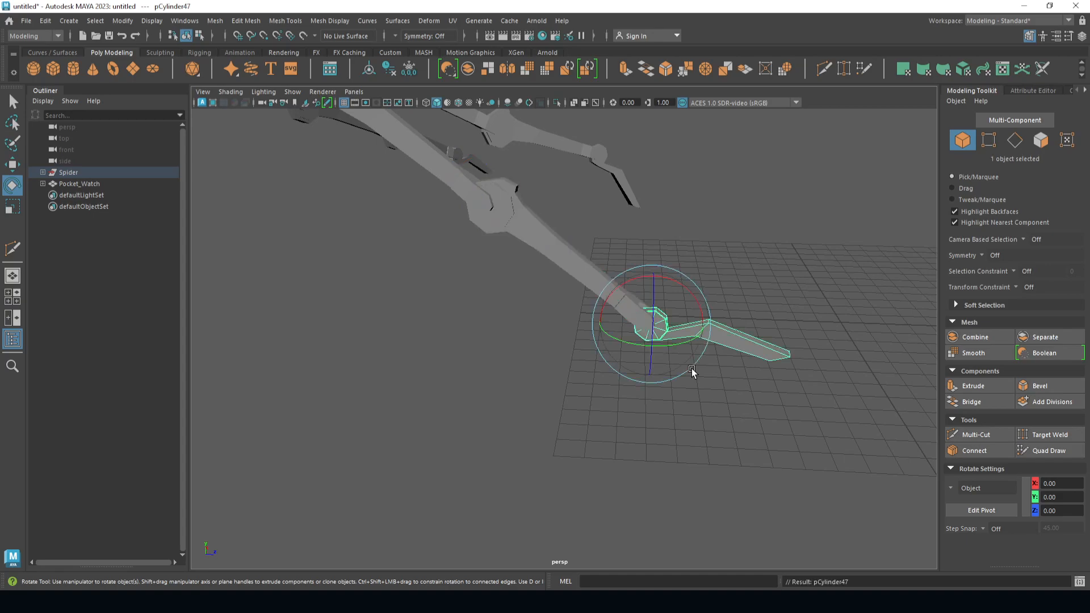
# Step: Parent the front leg's lower segment to the middle segment, and the middle segment to the upper segment
pyautogui.scroll(-3, 541, 365)
pyautogui.keyDown('alt'); pyautogui.moveTo(540, 364); pyautogui.dragTo(604, 444, button='middle'); pyautogui.keyUp('alt')
pyautogui.click(642, 398)
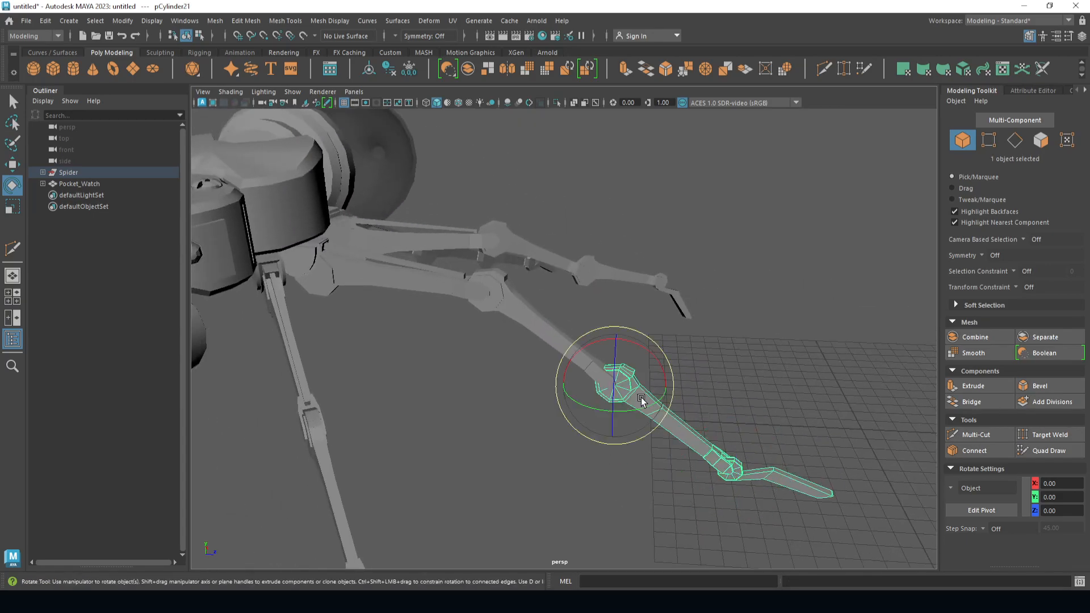
pyautogui.keyDown('shift'); pyautogui.click(538, 323); pyautogui.keyUp('shift')
pyautogui.press('p')
pyautogui.keyDown('shift'); pyautogui.click(394, 278); pyautogui.keyUp('shift')
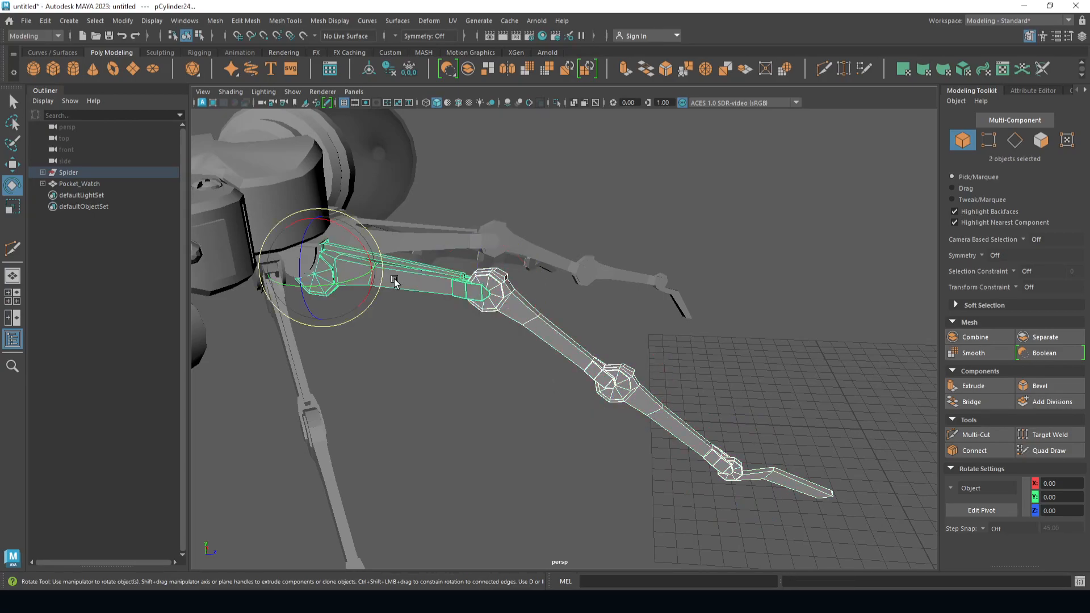
pyautogui.press('p')
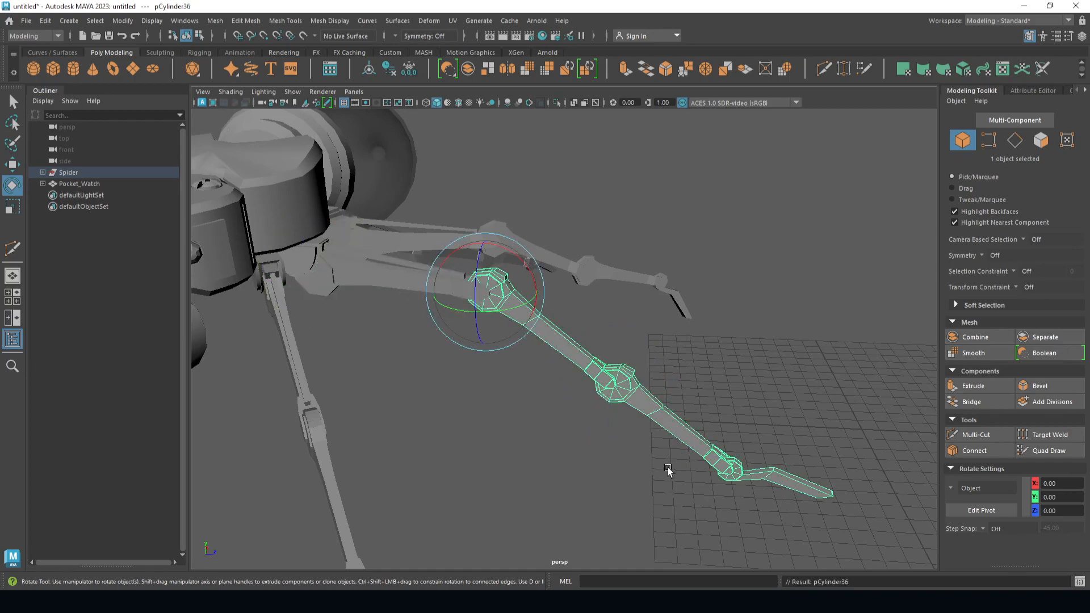
# Step: Select the front leg's segments one by one from the foot upward to check the parenting chain
pyautogui.click(595, 449)
pyautogui.click(780, 481)
pyautogui.click(664, 425)
pyautogui.click(562, 340)
pyautogui.click(400, 271)
# Step: Rotate the front leg's upper segment slightly about its joint, carrying its child segments along
pyautogui.keyDown('alt'); pyautogui.moveTo(497, 406); pyautogui.dragTo(444, 296); pyautogui.keyUp('alt')
pyautogui.click(444, 296)
pyautogui.click(426, 221)
pyautogui.moveTo(379, 220); pyautogui.dragTo(412, 220)
# Step: Try bending the front leg by rotating its lower segments about their joints, and undo these rotations
pyautogui.click(482, 247)
pyautogui.moveTo(527, 232); pyautogui.dragTo(511, 292)
pyautogui.click(444, 407)
pyautogui.moveTo(471, 354); pyautogui.dragTo(500, 455)
pyautogui.click(268, 341)
pyautogui.moveTo(356, 312); pyautogui.dragTo(369, 395)
pyautogui.keyDown('alt'); pyautogui.moveTo(528, 414); pyautogui.dragTo(545, 434); pyautogui.keyUp('alt')
pyautogui.hotkey('ctrl', 'z')
pyautogui.hotkey('ctrl', 'z')
pyautogui.hotkey('ctrl', 'z')
pyautogui.hotkey('ctrl', 'z')
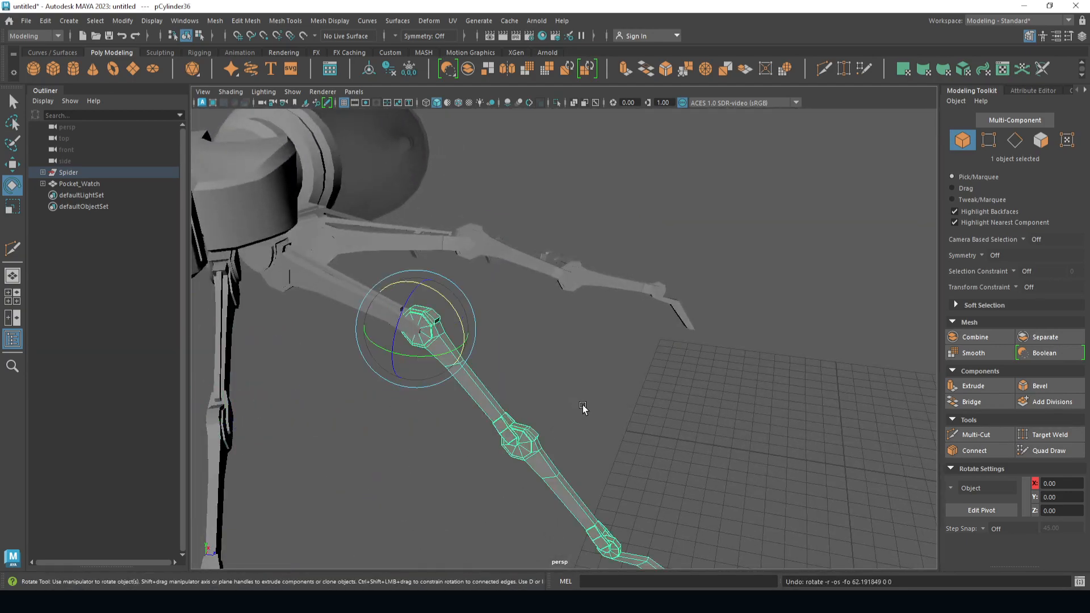
# Step: Select the front leg's upper and middle segments in turn to review which child segments each one includes
pyautogui.click(619, 401)
pyautogui.scroll(-4, 619, 401)
pyautogui.keyDown('alt'); pyautogui.moveTo(613, 408); pyautogui.dragTo(636, 398); pyautogui.keyUp('alt')
pyautogui.click(492, 292)
pyautogui.keyDown('alt'); pyautogui.moveTo(682, 323); pyautogui.dragTo(637, 343); pyautogui.keyUp('alt')
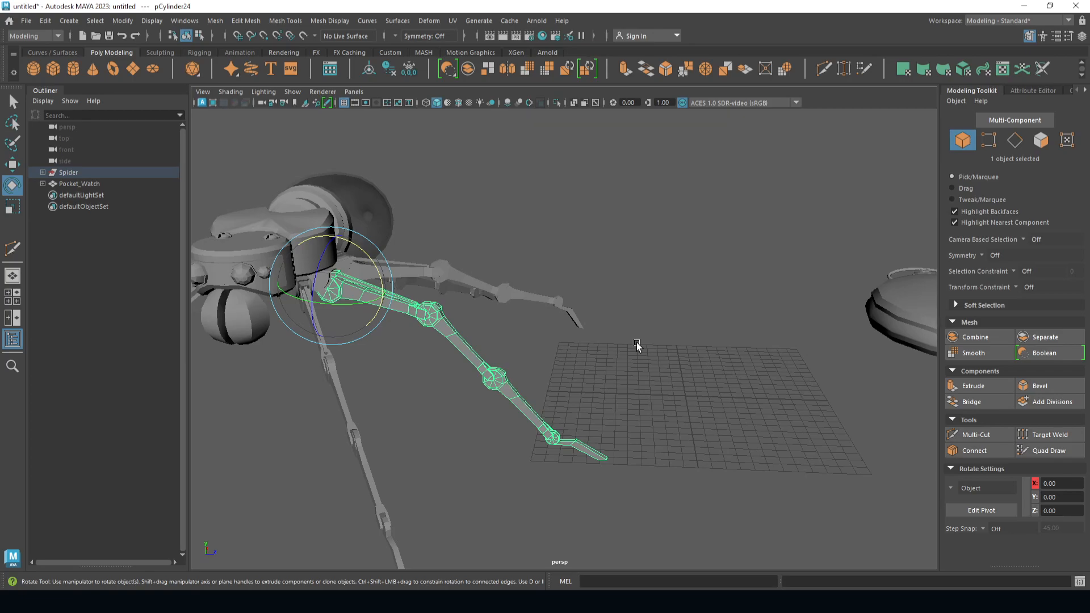
pyautogui.click(636, 342)
pyautogui.click(455, 330)
pyautogui.keyDown('alt'); pyautogui.moveTo(676, 350); pyautogui.dragTo(571, 369, button='middle'); pyautogui.keyUp('alt')
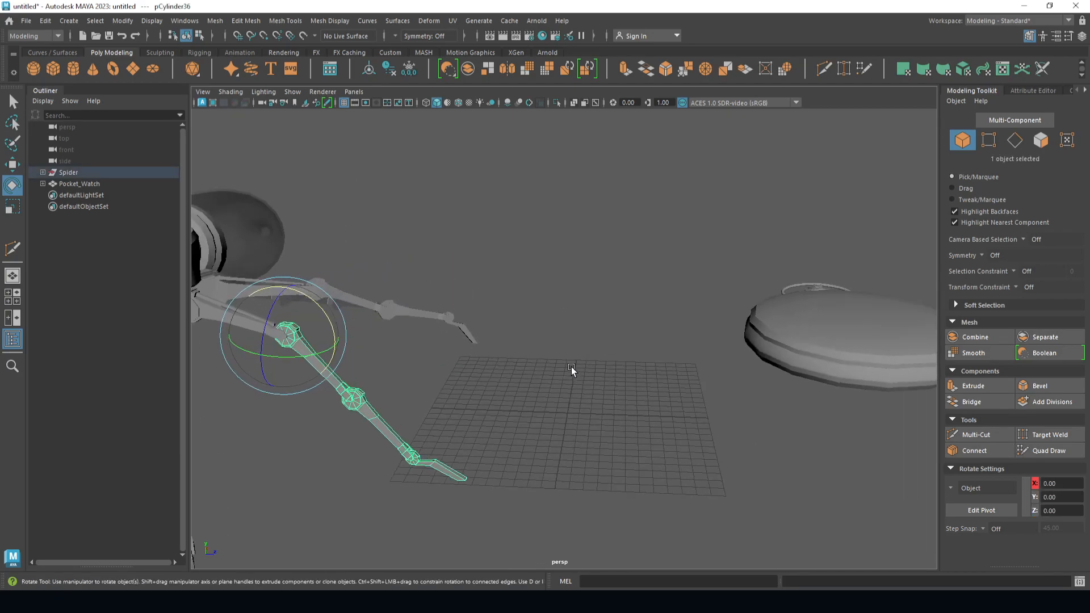
pyautogui.click(571, 369)
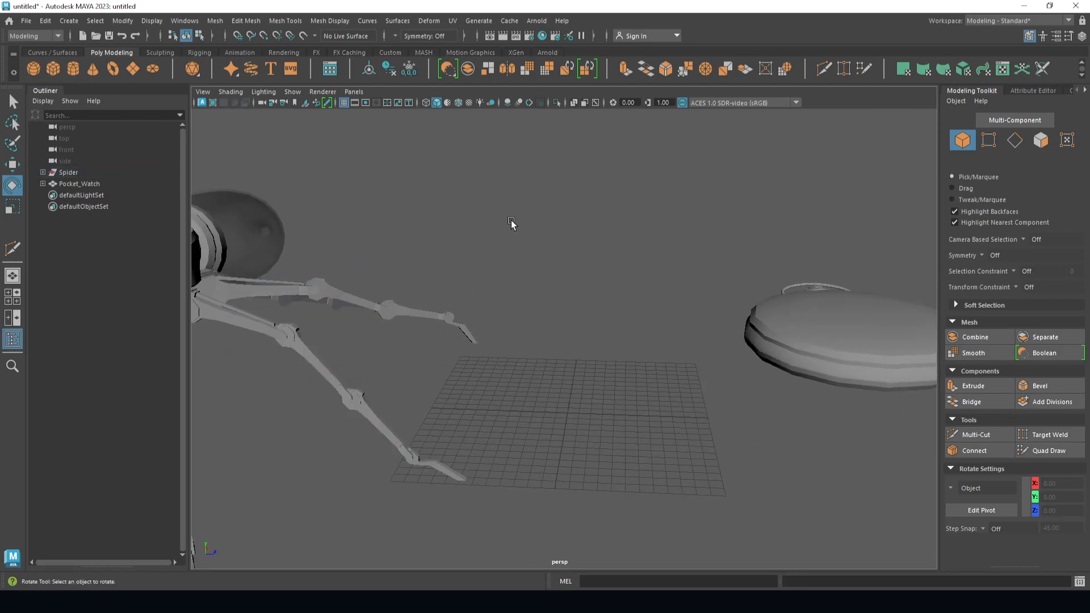
# Step: Create a polygon cube on the grid between the spider and the watch and scale it into a large thin slab
pyautogui.keyDown('alt'); pyautogui.moveTo(509, 221); pyautogui.dragTo(522, 239); pyautogui.keyUp('alt')
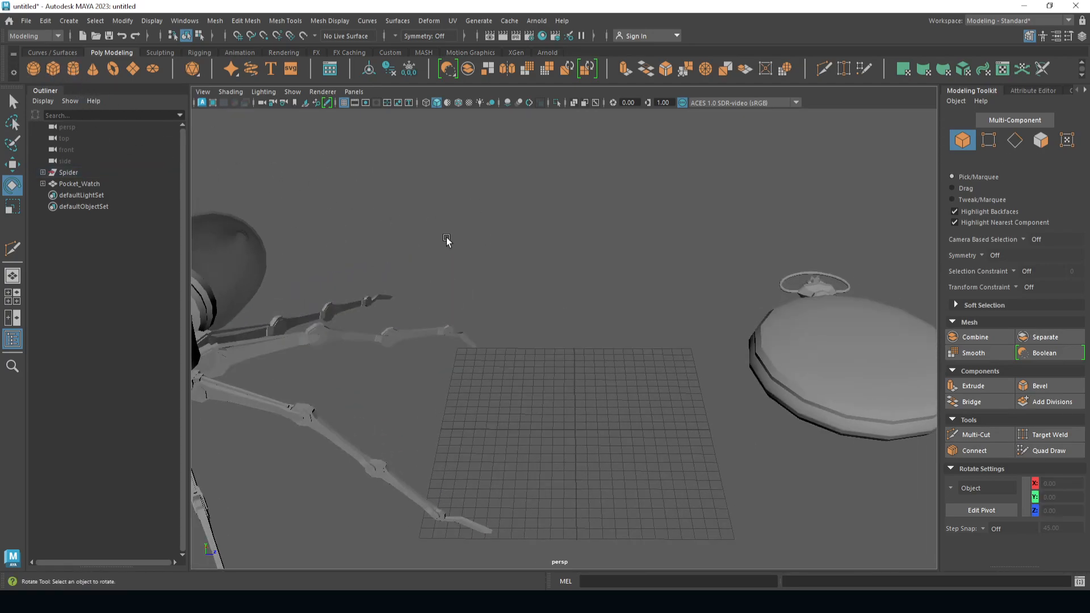
pyautogui.keyDown('alt'); pyautogui.moveTo(448, 238); pyautogui.dragTo(443, 237); pyautogui.keyUp('alt')
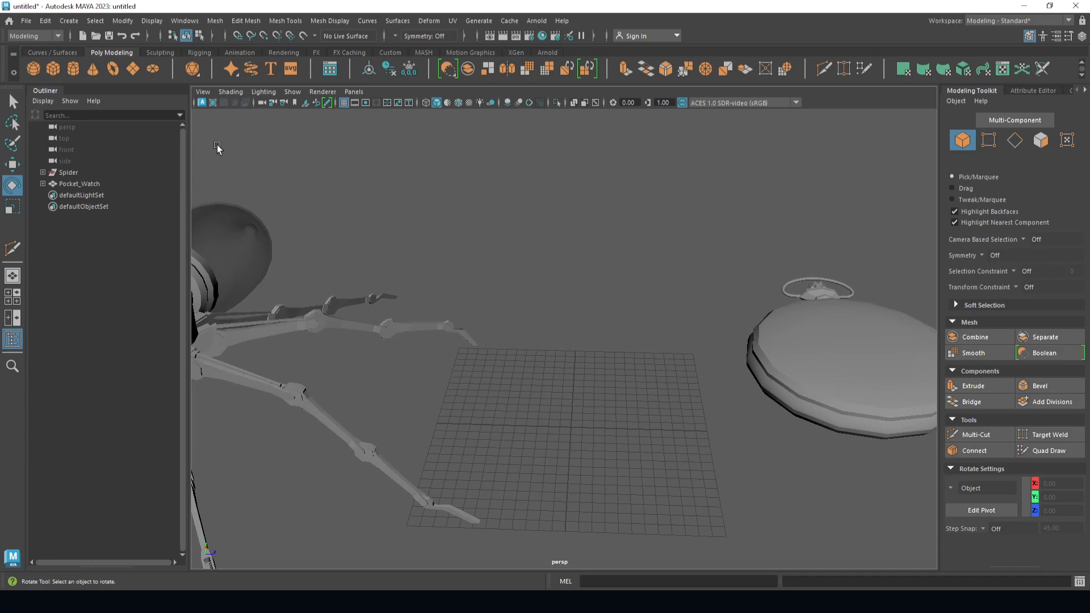
pyautogui.click(53, 69)
pyautogui.press('w')
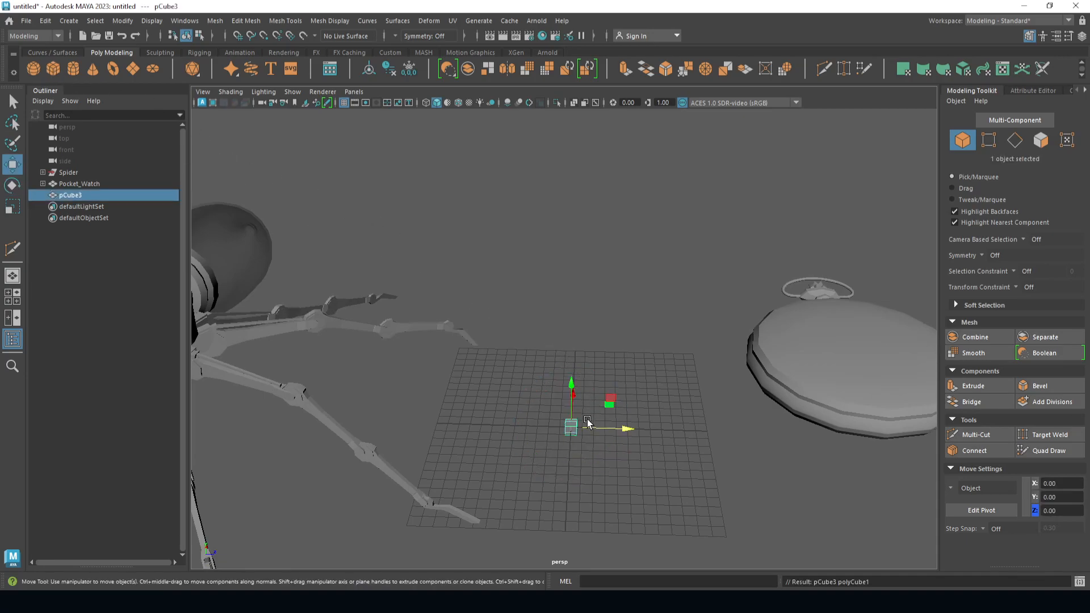
pyautogui.moveTo(568, 408); pyautogui.dragTo(711, 221)
pyautogui.press('r')
pyautogui.keyDown('alt'); pyautogui.moveTo(761, 245); pyautogui.dragTo(528, 271); pyautogui.keyUp('alt')
pyautogui.keyDown('alt'); pyautogui.moveTo(590, 292); pyautogui.dragTo(607, 306); pyautogui.keyUp('alt')
pyautogui.moveTo(583, 266)
pyautogui.mouseDown(button='right')
pyautogui.moveTo(585, 302)
pyautogui.moveTo(580, 268)
pyautogui.mouseUp(button='right')
pyautogui.keyDown('alt'); pyautogui.moveTo(597, 289); pyautogui.dragTo(655, 326); pyautogui.keyUp('alt')
# Step: Duplicate the slab about 31 units upward along Y and scale the copy into a narrow column
pyautogui.press('w')
pyautogui.moveTo(559, 301)
pyautogui.keyDown('shift'); pyautogui.mouseDown()
pyautogui.moveTo(614, 151)
pyautogui.moveTo(621, 284)
pyautogui.mouseUp(); pyautogui.keyUp('shift')
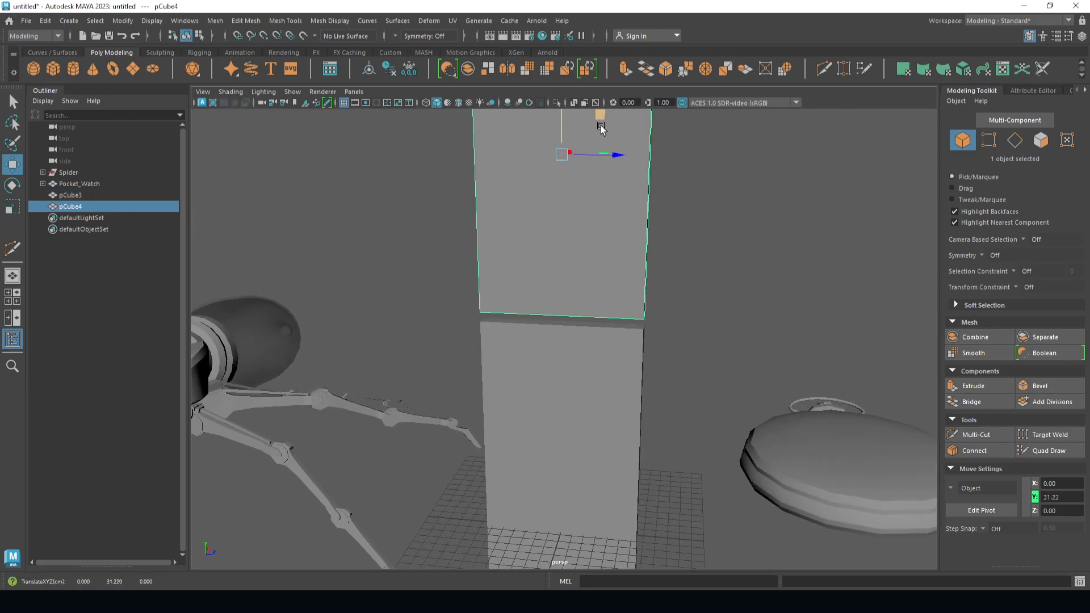
pyautogui.press('r')
pyautogui.scroll(3, 628, 237)
pyautogui.moveTo(693, 213); pyautogui.dragTo(650, 206)
# Step: Try extruding the column's top face with a rotation, and undo the extrusion
pyautogui.keyDown('alt'); pyautogui.moveTo(691, 254); pyautogui.dragTo(701, 355); pyautogui.keyUp('alt')
pyautogui.moveTo(670, 227); pyautogui.dragTo(672, 258, button='right')
pyautogui.click(662, 205)
pyautogui.press('e')
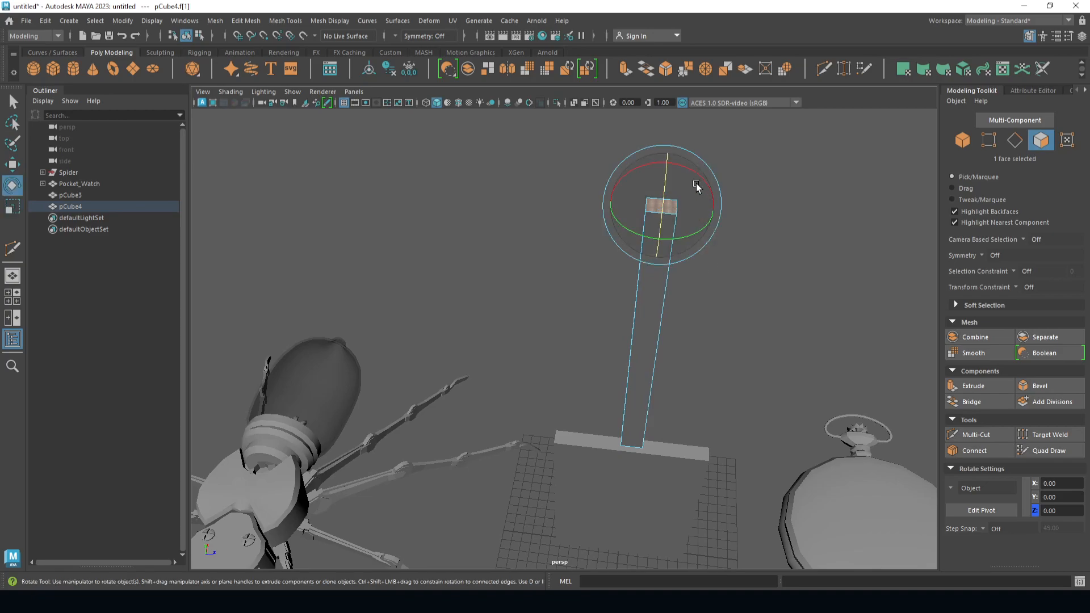
pyautogui.keyDown('shift'); pyautogui.moveTo(701, 178); pyautogui.dragTo(784, 197); pyautogui.keyUp('shift')
pyautogui.hotkey('ctrl', 'z')
pyautogui.hotkey('ctrl', 'z')
pyautogui.hotkey('ctrl', 'z')
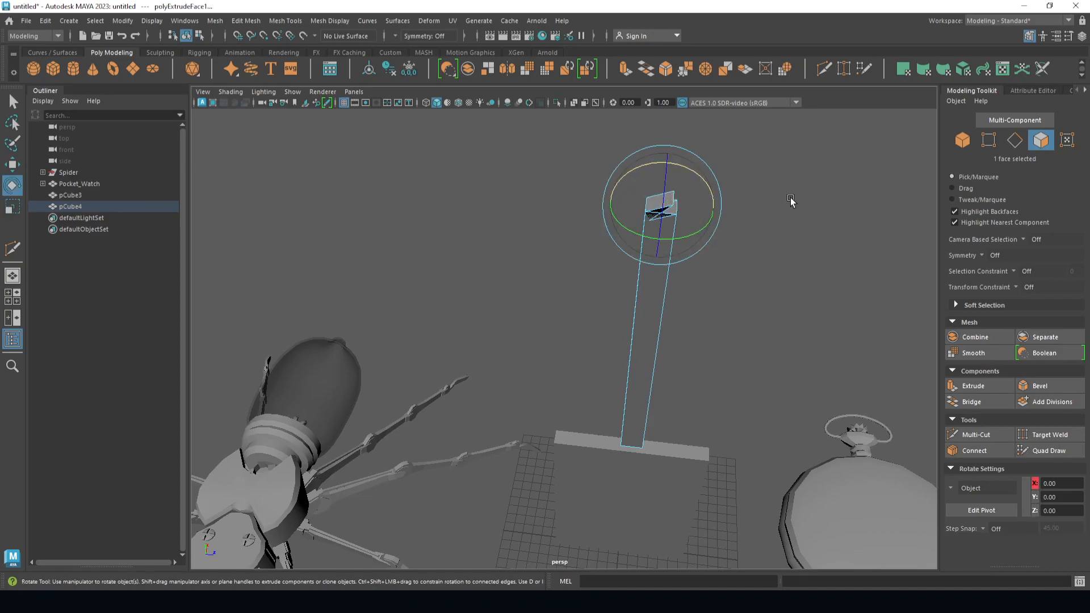
# Step: Reposition the pivot of the column's top face onto the face's side edge
pyautogui.keyDown('alt'); pyautogui.moveTo(762, 241); pyautogui.dragTo(652, 249); pyautogui.keyUp('alt')
pyautogui.press('d')
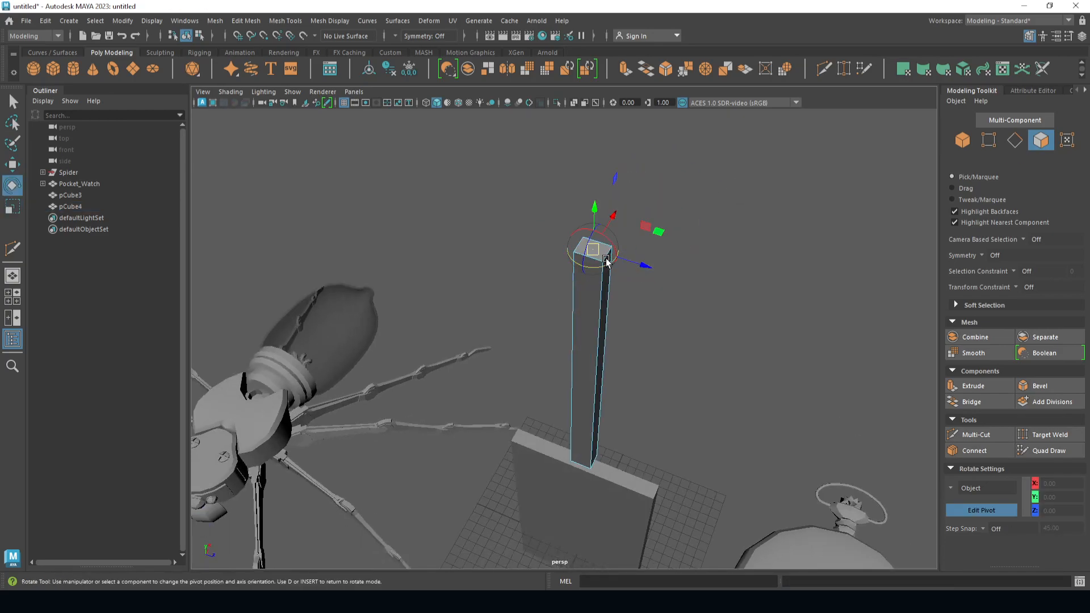
pyautogui.keyDown('ctrl'); pyautogui.keyDown('shift'); pyautogui.moveTo(600, 250); pyautogui.dragTo(593, 271, button='right'); pyautogui.keyUp('shift'); pyautogui.keyUp('ctrl')
pyautogui.keyDown('ctrl'); pyautogui.click(607, 251); pyautogui.keyUp('ctrl')
pyautogui.press('d')
pyautogui.click(600, 249)
pyautogui.press('-')
pyautogui.press('d')
pyautogui.click(608, 256)
pyautogui.press('d')
pyautogui.keyDown('alt'); pyautogui.moveTo(635, 288); pyautogui.dragTo(674, 232); pyautogui.keyUp('alt')
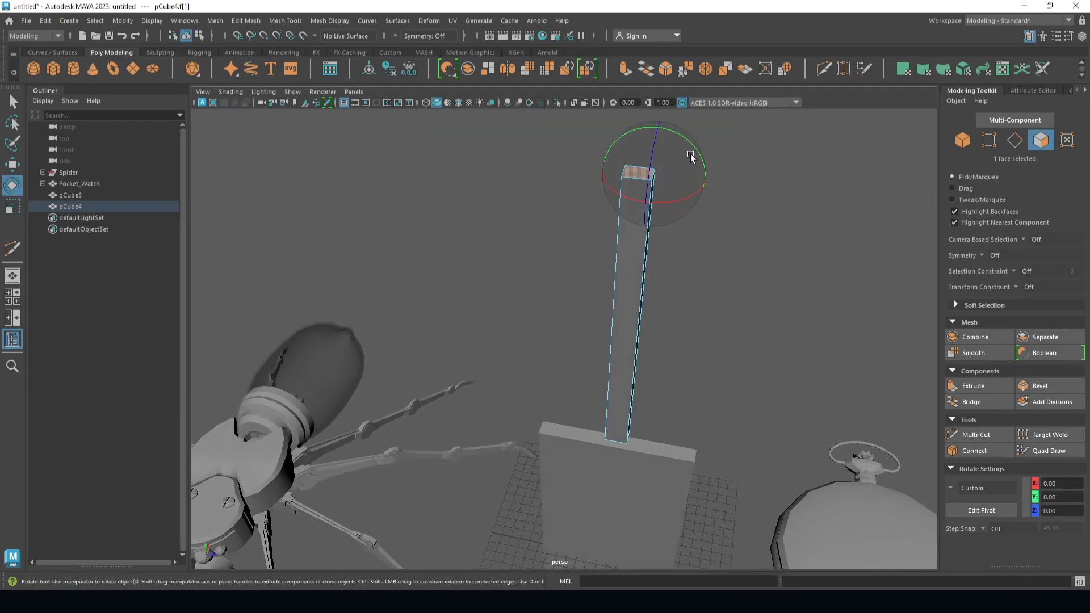
# Step: Extrude the column's top face with a rotation about that edge, and extrude it again sideways into a horizontal beam
pyautogui.press('j')
pyautogui.keyDown('shift'); pyautogui.moveTo(694, 155); pyautogui.dragTo(688, 159); pyautogui.keyUp('shift')
pyautogui.press('w')
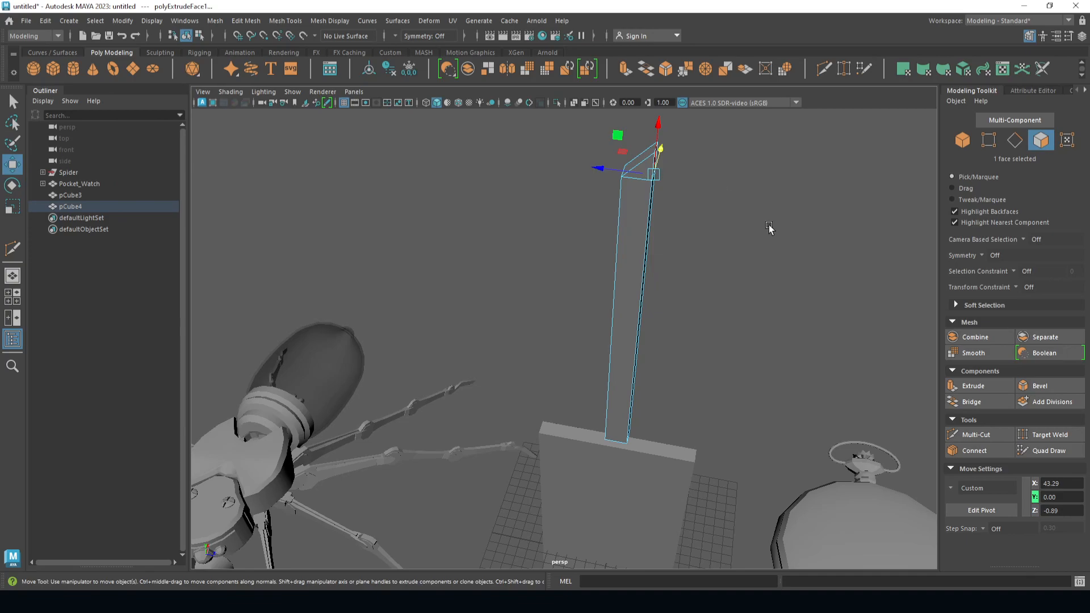
pyautogui.keyDown('alt'); pyautogui.moveTo(771, 230); pyautogui.dragTo(721, 226); pyautogui.keyUp('alt')
pyautogui.keyDown('shift'); pyautogui.moveTo(554, 174); pyautogui.dragTo(596, 227); pyautogui.keyUp('shift')
# Step: Set the pivot on the lower edge of the beam's end face and extrude the face with a rotation to form the second corner
pyautogui.press('d')
pyautogui.click(527, 195)
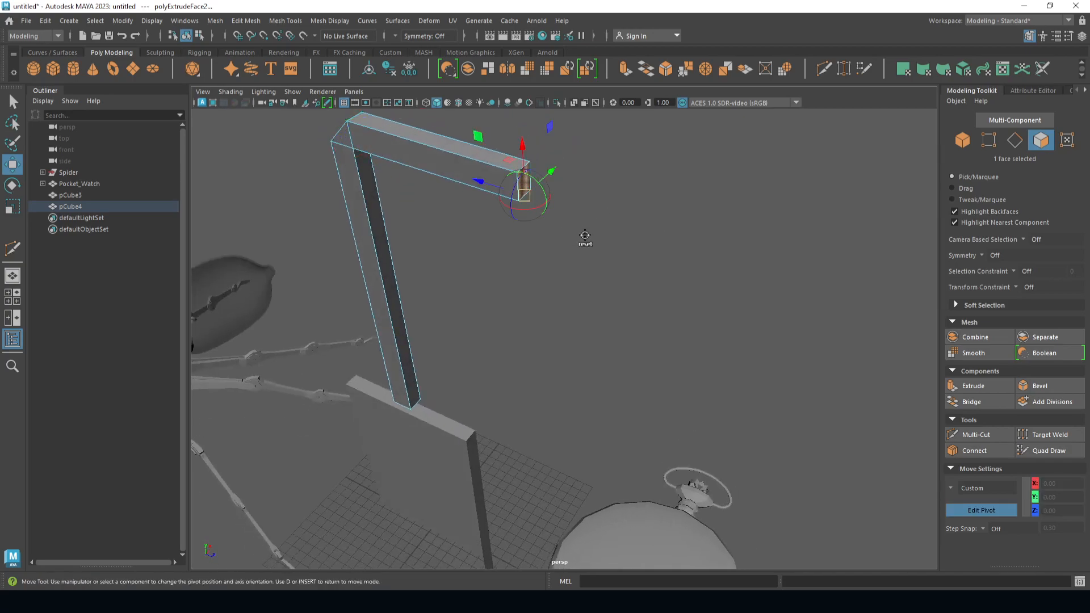
pyautogui.keyDown('alt'); pyautogui.moveTo(613, 263); pyautogui.dragTo(649, 261); pyautogui.keyUp('alt')
pyautogui.press('d')
pyautogui.keyDown('alt'); pyautogui.moveTo(657, 194); pyautogui.dragTo(657, 232, button='middle'); pyautogui.keyUp('alt')
pyautogui.press('e')
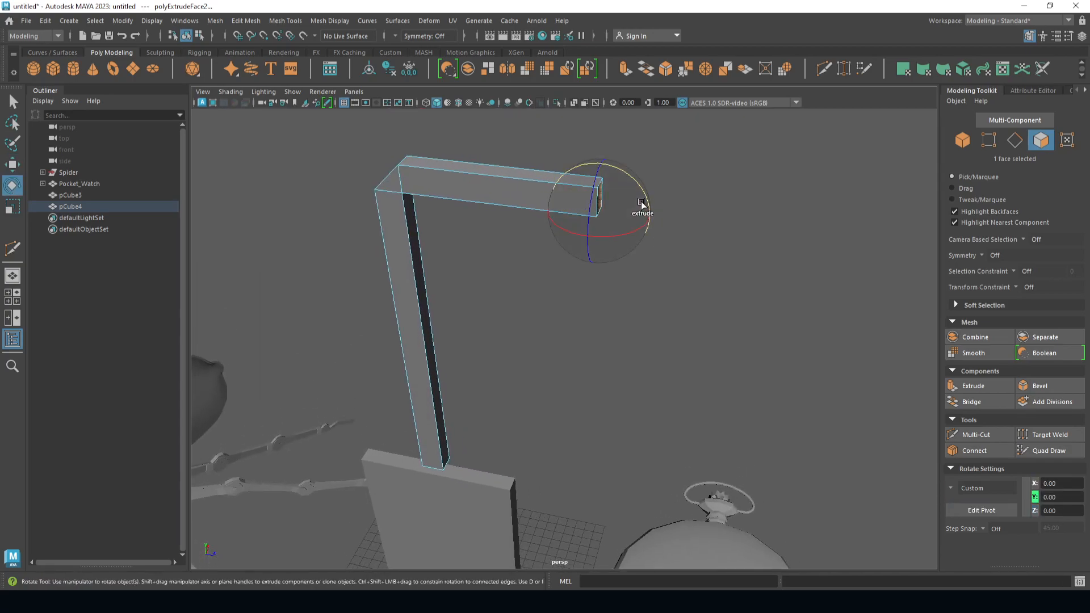
pyautogui.keyDown('shift'); pyautogui.moveTo(633, 185); pyautogui.dragTo(555, 153); pyautogui.keyUp('shift')
# Step: Extrude the turned end face downward into a second post and return the frame to object selection
pyautogui.keyDown('alt'); pyautogui.moveTo(630, 318); pyautogui.dragTo(674, 285); pyautogui.keyUp('alt')
pyautogui.scroll(-5, 674, 284)
pyautogui.press('w')
pyautogui.keyDown('shift'); pyautogui.moveTo(623, 180); pyautogui.dragTo(628, 337); pyautogui.keyUp('shift')
pyautogui.moveTo(574, 236); pyautogui.dragTo(630, 219, button='right')
# Step: Center the frame's pivot and lower the frame around the slab
pyautogui.keyDown('alt'); pyautogui.moveTo(623, 268); pyautogui.dragTo(504, 307); pyautogui.keyUp('alt')
pyautogui.press('r')
pyautogui.click(369, 69)
pyautogui.press('w')
pyautogui.moveTo(521, 266); pyautogui.dragTo(534, 431)
pyautogui.press('f')
pyautogui.keyDown('alt'); pyautogui.moveTo(612, 356); pyautogui.dragTo(567, 377); pyautogui.keyUp('alt')
# Step: Scale and position the frame and slab so the frame fits closely around the slab like a doorway
pyautogui.press('r')
pyautogui.moveTo(564, 339); pyautogui.dragTo(586, 355)
pyautogui.press('w')
pyautogui.moveTo(524, 334); pyautogui.dragTo(671, 364)
pyautogui.click(672, 364)
pyautogui.keyDown('alt'); pyautogui.moveTo(650, 326); pyautogui.dragTo(623, 314); pyautogui.keyUp('alt')
pyautogui.click(637, 299)
pyautogui.moveTo(537, 348)
pyautogui.mouseDown()
pyautogui.moveTo(528, 279)
pyautogui.moveTo(494, 273)
pyautogui.moveTo(476, 202)
pyautogui.mouseUp()
pyautogui.press('r')
pyautogui.press('w')
pyautogui.click(744, 277)
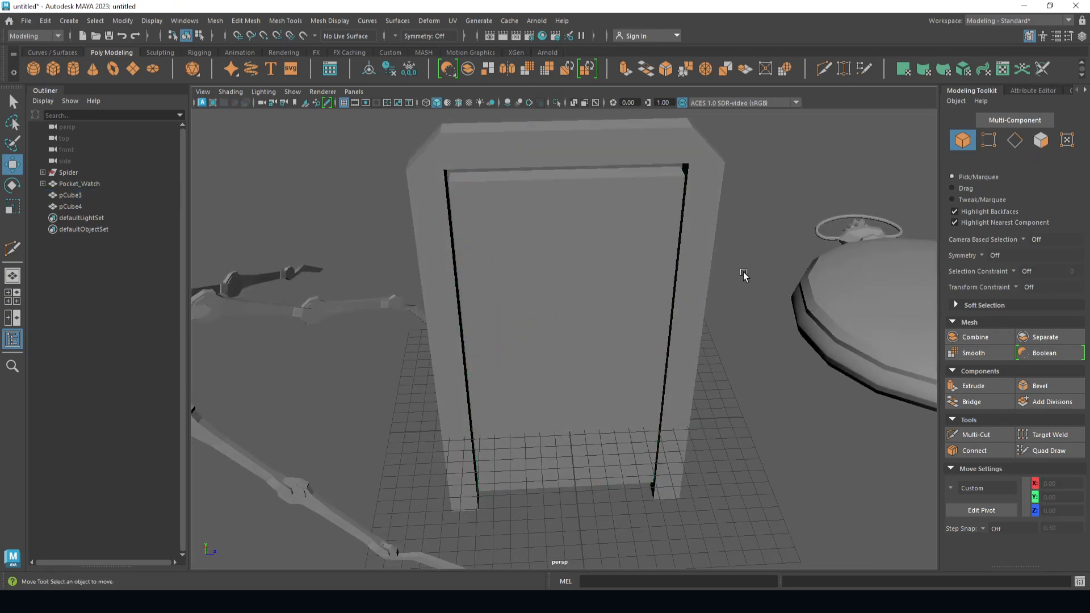
# Step: Snap the slab's pivot to its upper front corner beside the frame's post
pyautogui.click(574, 254)
pyautogui.keyDown('alt'); pyautogui.moveTo(473, 245); pyautogui.dragTo(500, 287); pyautogui.keyUp('alt')
pyautogui.press('d')
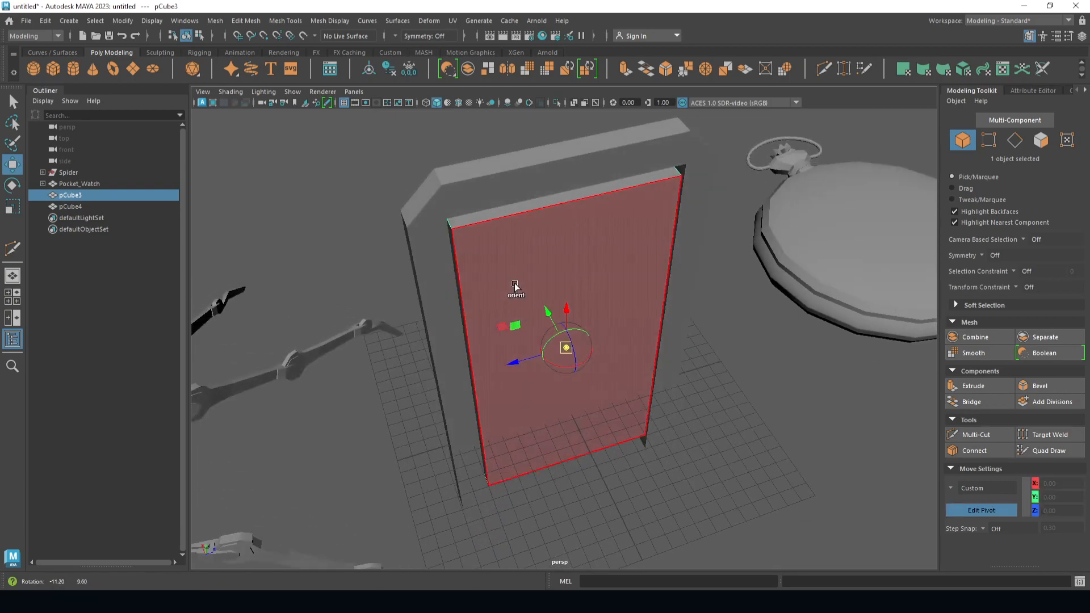
pyautogui.click(452, 229)
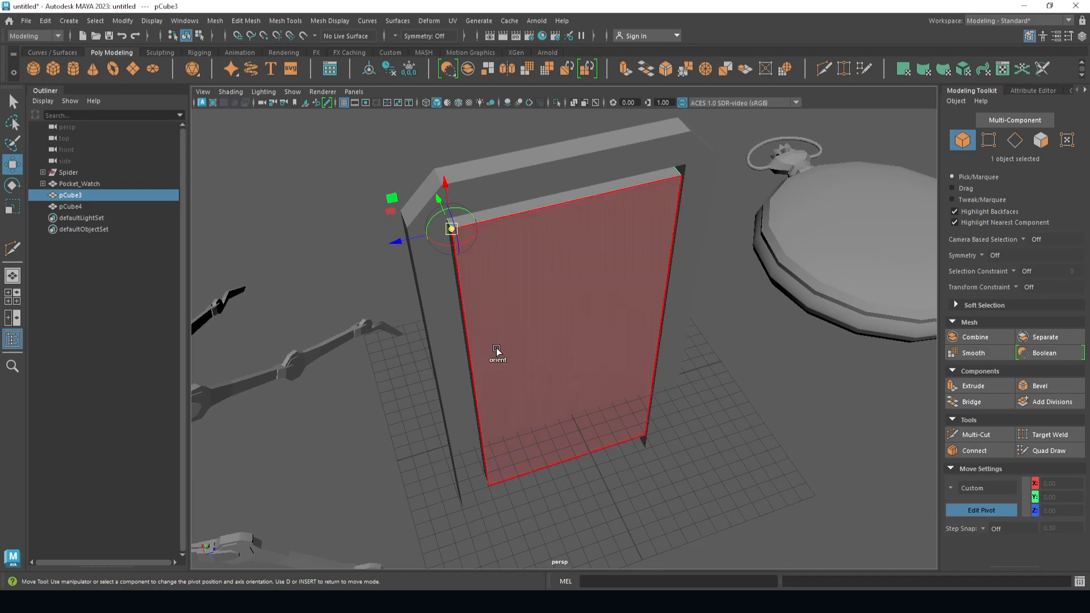
pyautogui.press('d')
pyautogui.keyDown('alt'); pyautogui.moveTo(535, 360); pyautogui.dragTo(513, 352); pyautogui.keyUp('alt')
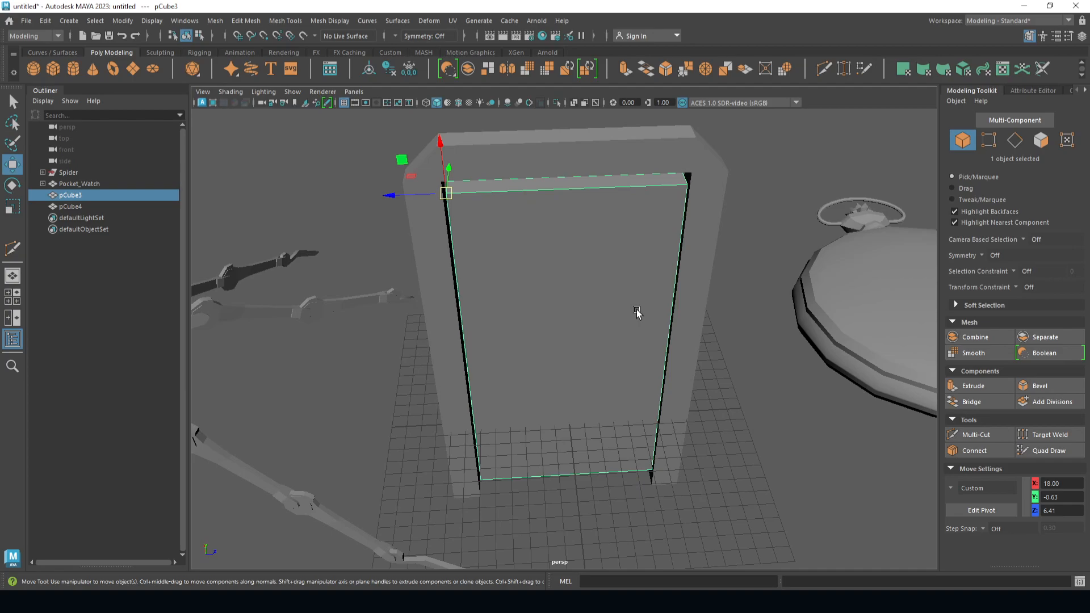
# Step: Parent the slab to the frame, and select each object to check the hierarchy
pyautogui.scroll(-3, 630, 313)
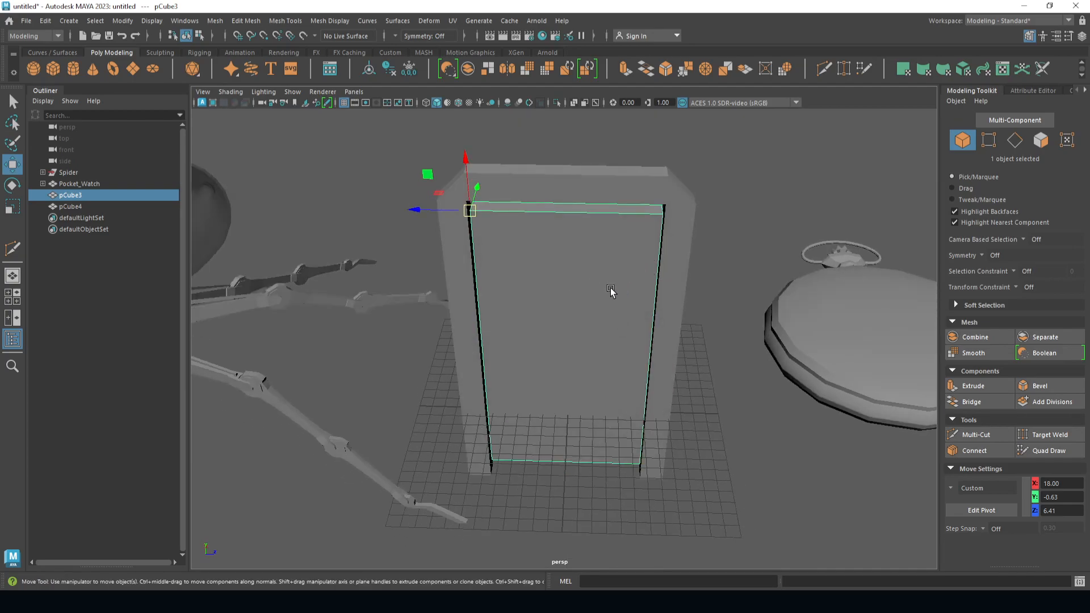
pyautogui.keyDown('shift'); pyautogui.click(645, 189); pyautogui.keyUp('shift')
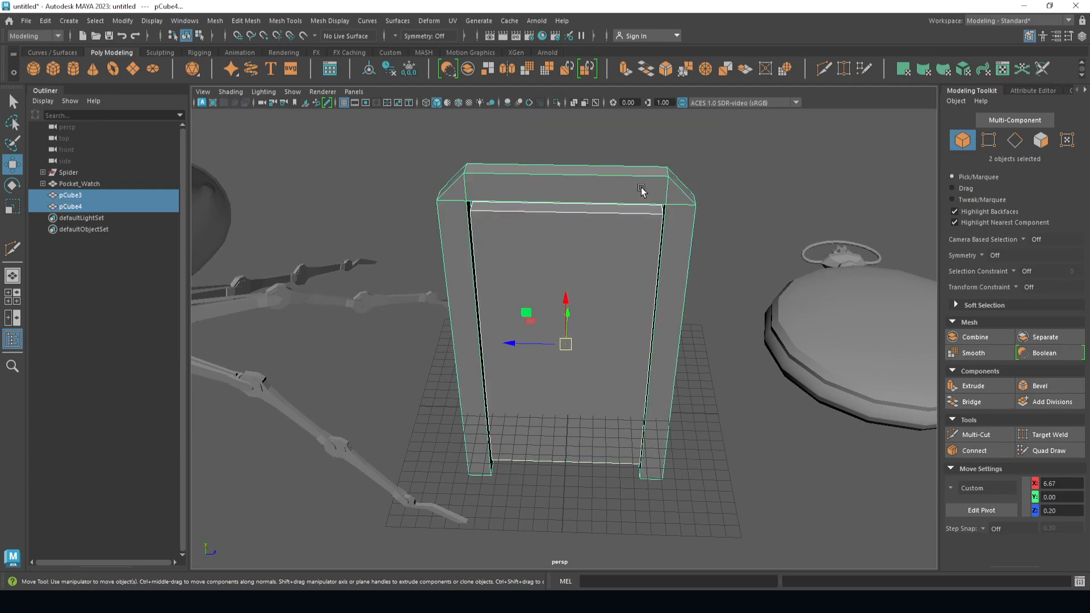
pyautogui.click(487, 365)
pyautogui.click(613, 503)
pyautogui.click(555, 202)
# Step: Try swinging the slab open like a door about its corner pivot, and undo the rotation
pyautogui.keyDown('alt'); pyautogui.moveTo(630, 339); pyautogui.dragTo(707, 326); pyautogui.keyUp('alt')
pyautogui.click(701, 311)
pyautogui.press('e')
pyautogui.moveTo(616, 156); pyautogui.dragTo(657, 195)
pyautogui.hotkey('ctrl', 'z')
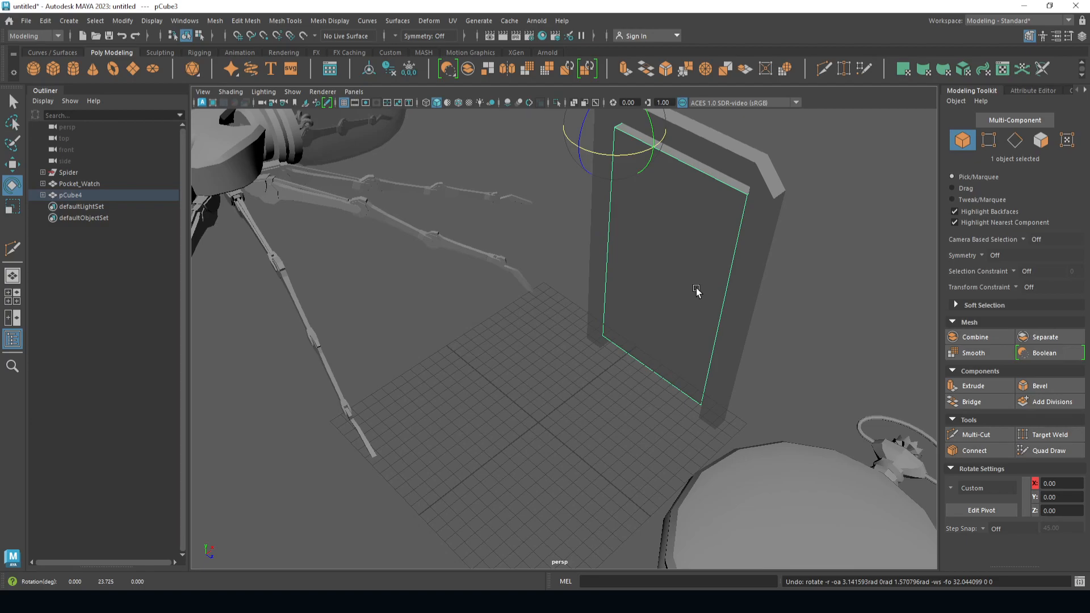
# Step: Delete the door frame together with its slab
pyautogui.scroll(-6, 696, 290)
pyautogui.keyDown('alt'); pyautogui.moveTo(678, 274); pyautogui.dragTo(709, 266); pyautogui.keyUp('alt')
pyautogui.scroll(3, 681, 250)
pyautogui.click(667, 244)
pyautogui.moveTo(473, 192); pyautogui.dragTo(647, 282)
pyautogui.press('Delete')
pyautogui.keyDown('alt'); pyautogui.moveTo(591, 338); pyautogui.dragTo(540, 361); pyautogui.keyUp('alt')
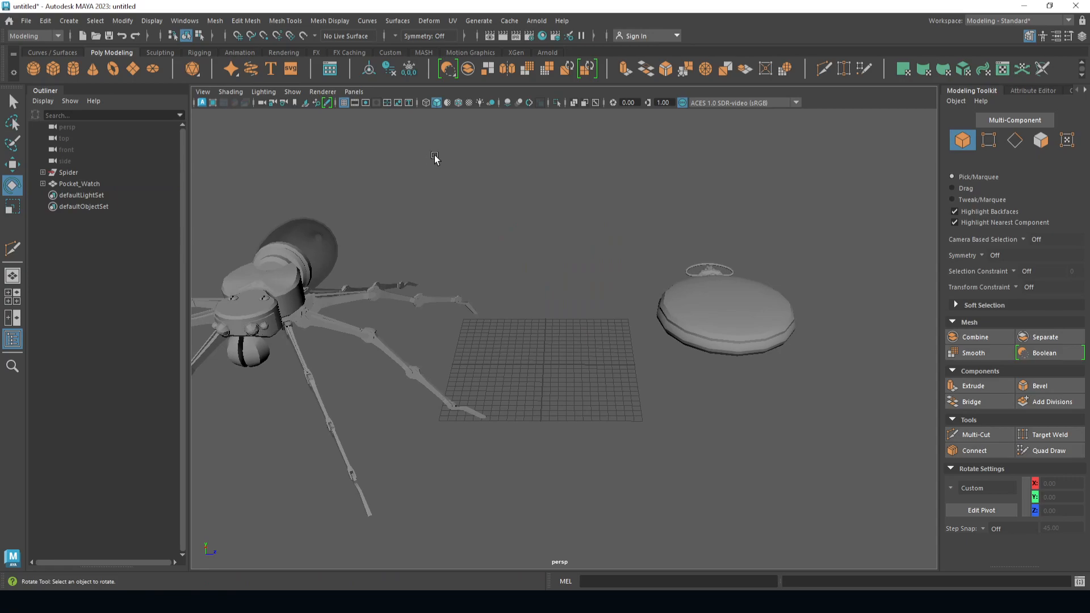
# Step: Select the watch's lid and examine its modeling commands and the existing materials available for assignment
pyautogui.click(543, 37)
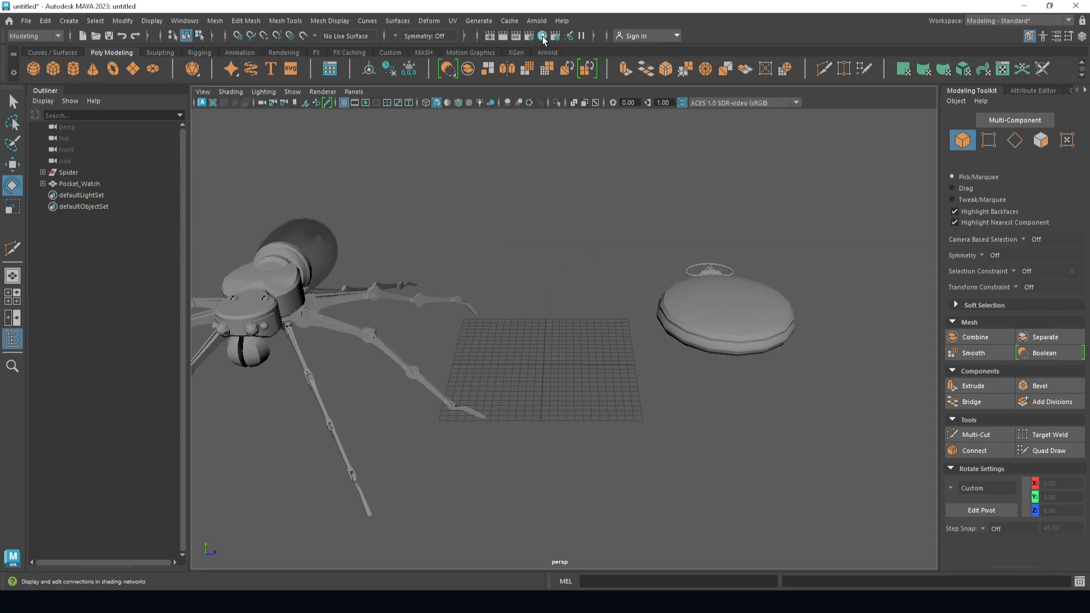
pyautogui.keyDown('shift'); pyautogui.rightClick(552, 328); pyautogui.keyUp('shift')
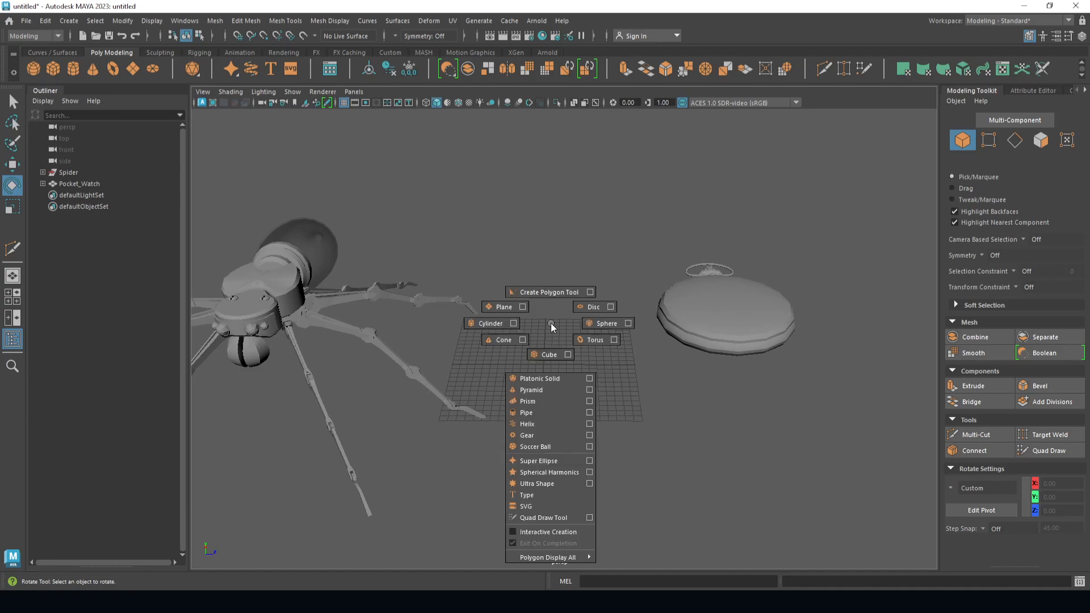
pyautogui.click(710, 281)
pyautogui.keyDown('shift'); pyautogui.rightClick(687, 279); pyautogui.keyUp('shift')
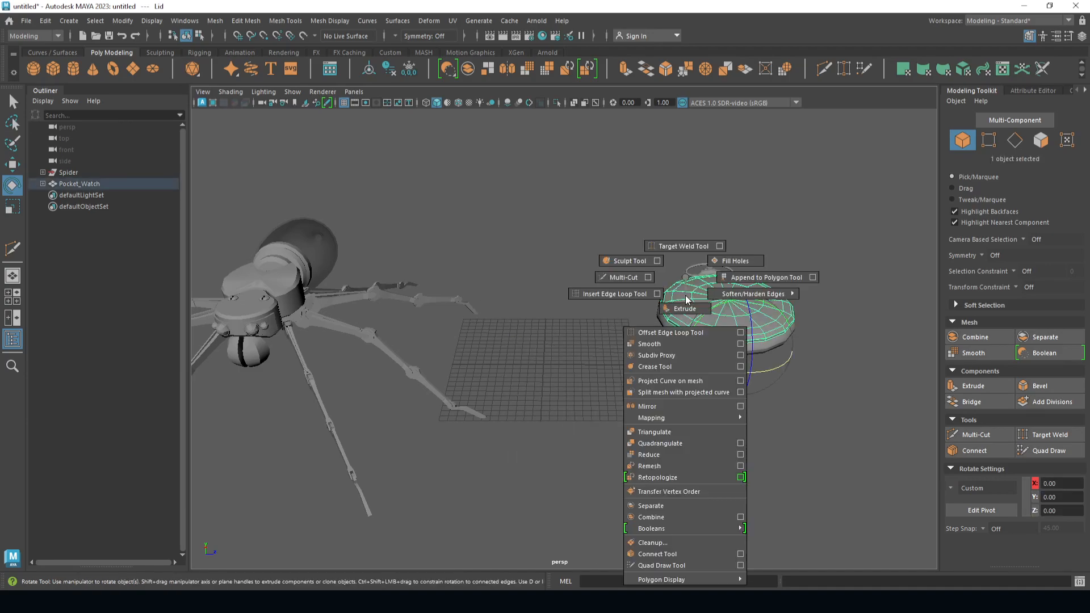
pyautogui.rightClick(721, 265)
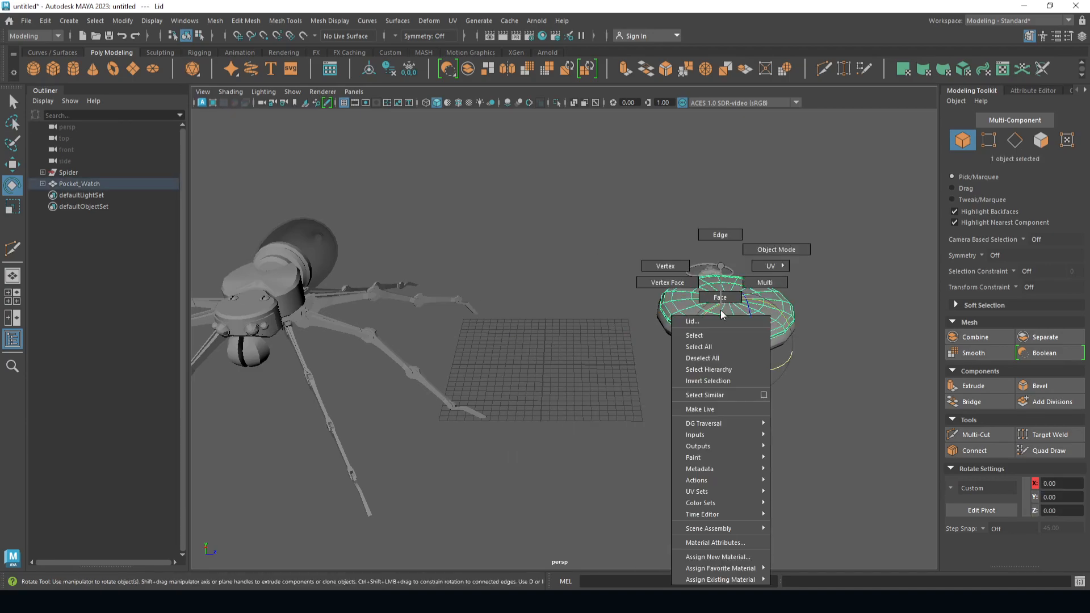
pyautogui.moveTo(743, 569)
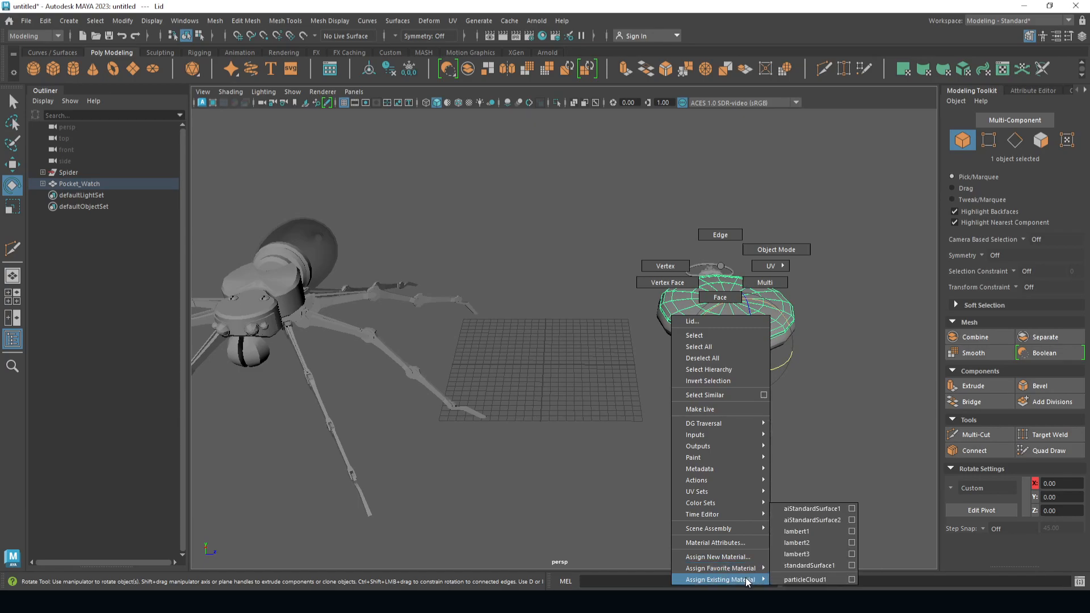
pyautogui.moveTo(746, 580); pyautogui.dragTo(645, 537, button='right')
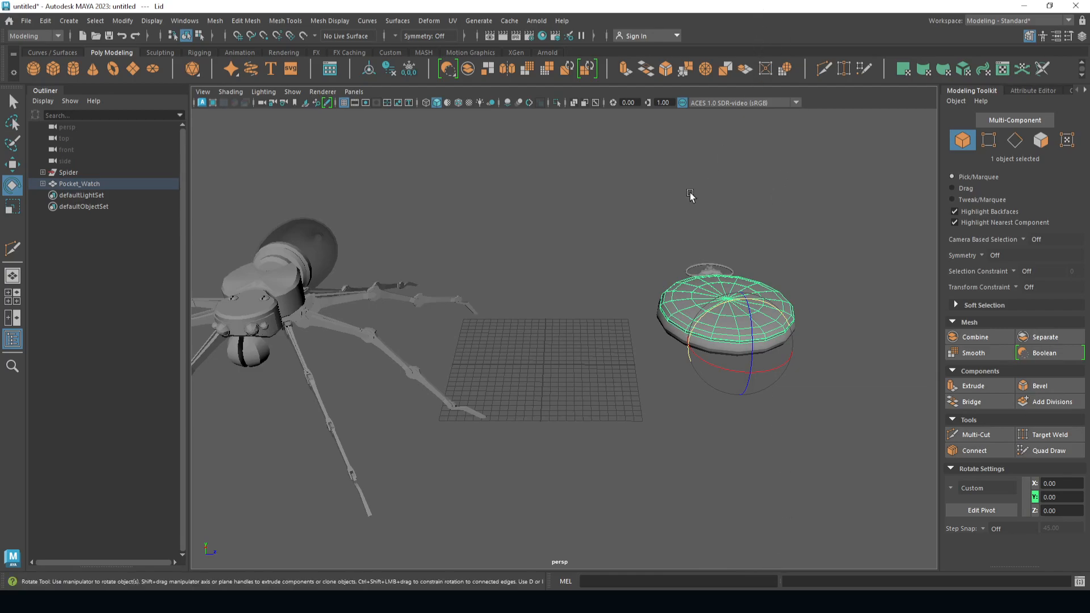
pyautogui.click(620, 295)
# Step: Open the Hypershade and inspect aiStandardSurface1 on the preview shader ball from another angle
pyautogui.click(543, 36)
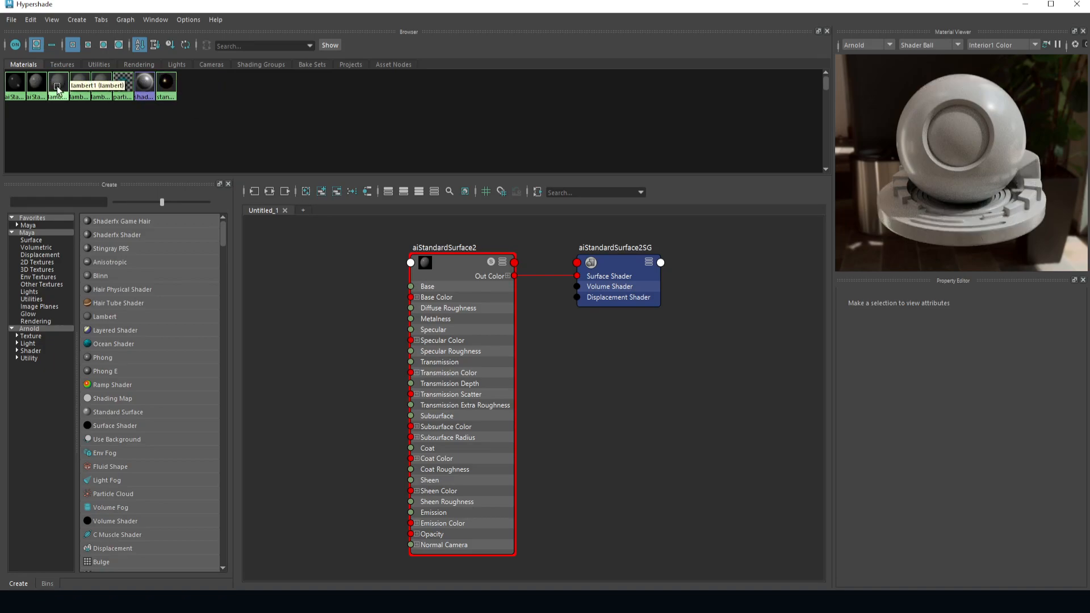
pyautogui.click(15, 83)
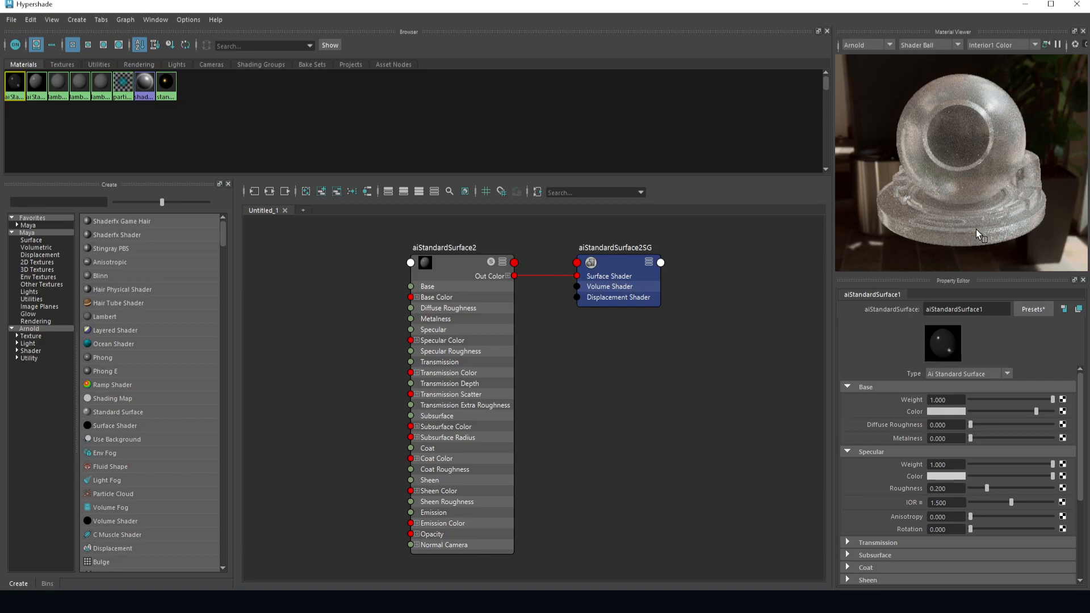
pyautogui.keyDown('alt'); pyautogui.moveTo(1000, 196); pyautogui.dragTo(972, 192); pyautogui.keyUp('alt')
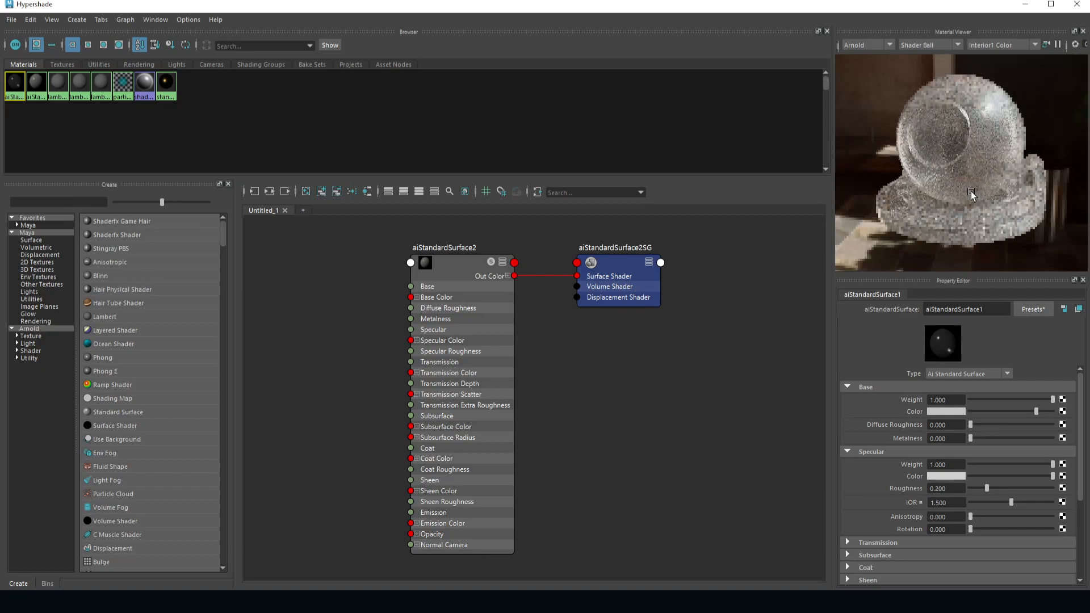
# Step: Preview aiStandardSurface1 on the Cloth model, and switch the preview back to Shader Ball
pyautogui.click(931, 45)
pyautogui.click(918, 67)
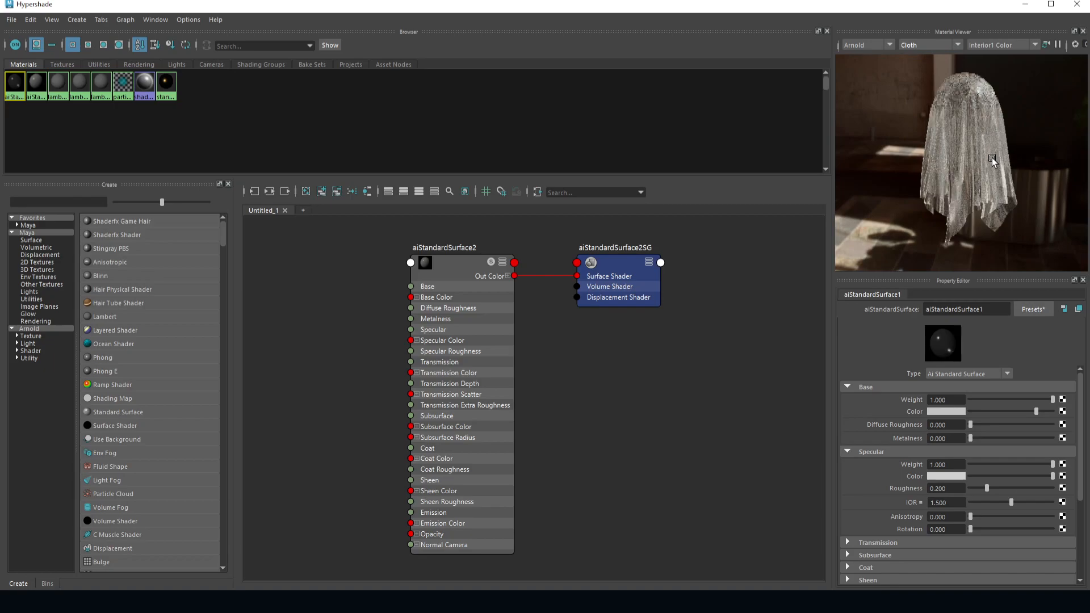
pyautogui.click(926, 45)
pyautogui.click(932, 56)
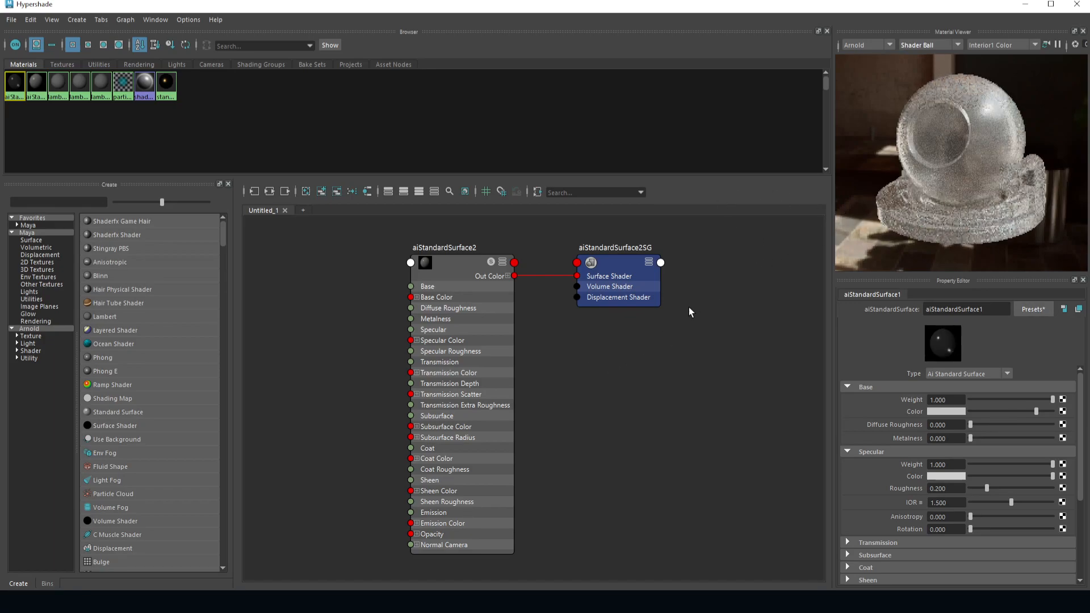
pyautogui.click(670, 355)
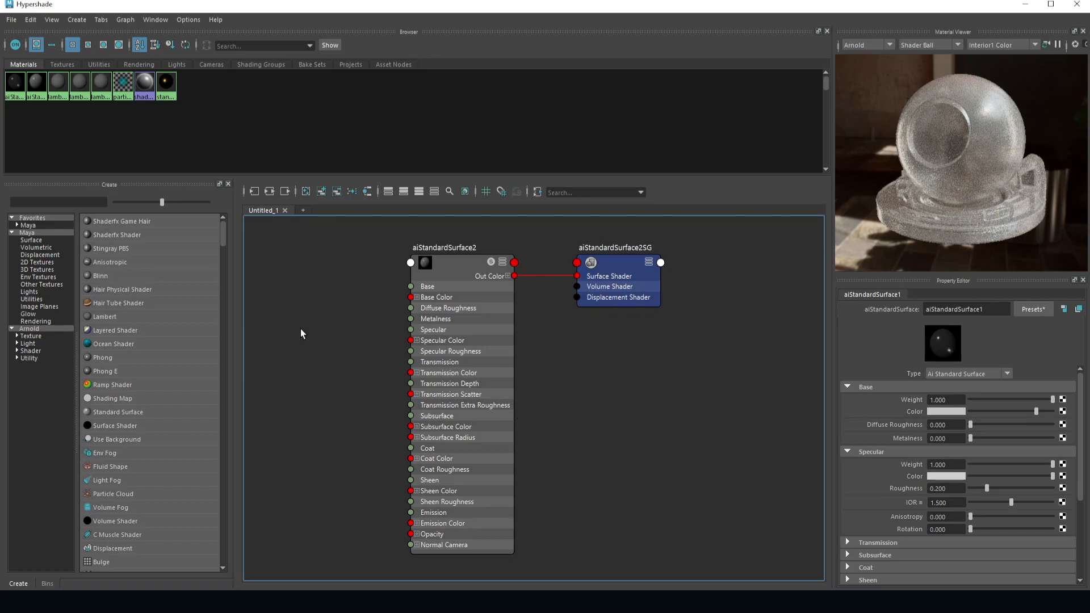
# Step: Browse the creatable nodes in the Maya Surface and Arnold Texture categories
pyautogui.scroll(-5, 137, 347)
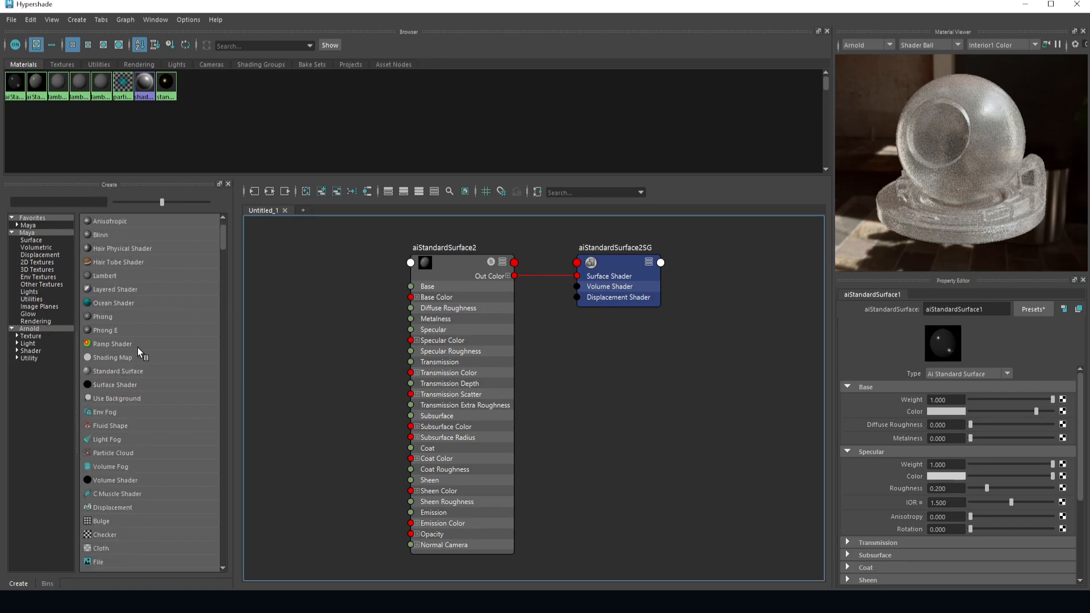
pyautogui.click(32, 336)
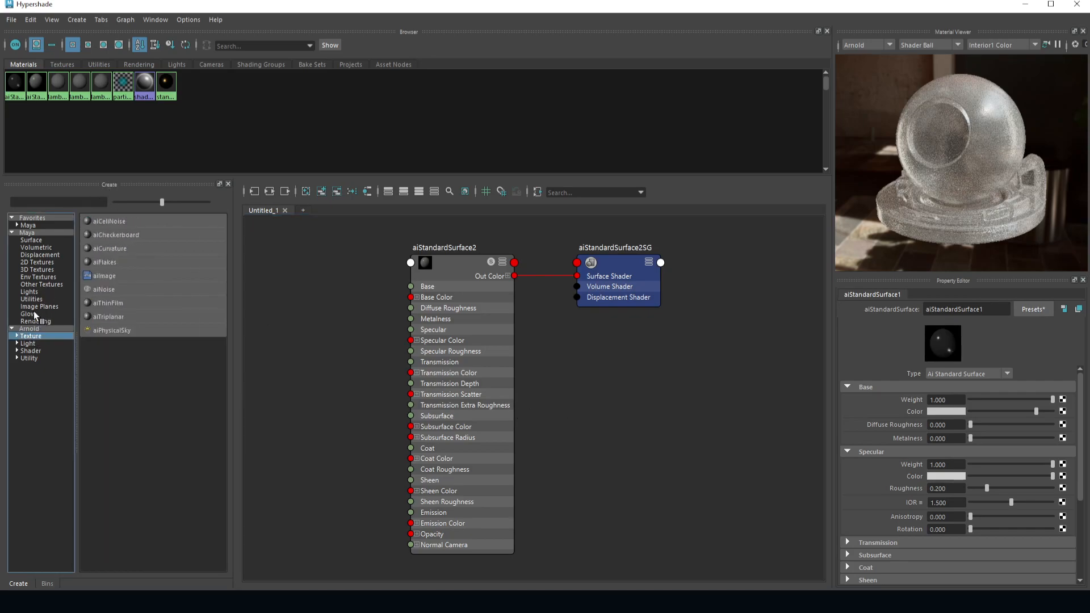
pyautogui.click(36, 240)
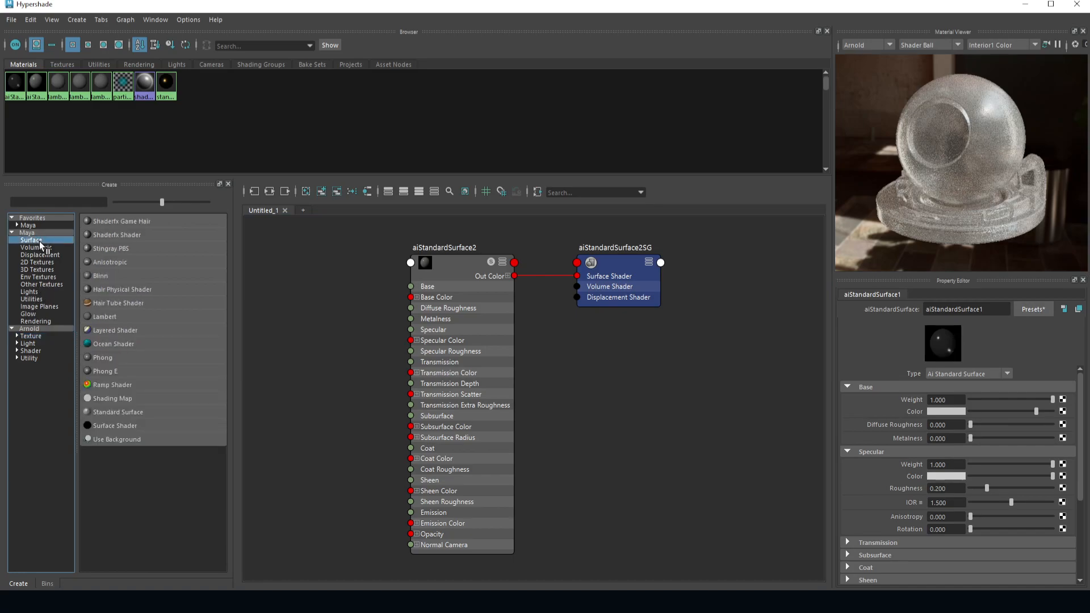
pyautogui.click(20, 337)
pyautogui.click(21, 336)
pyautogui.click(21, 336)
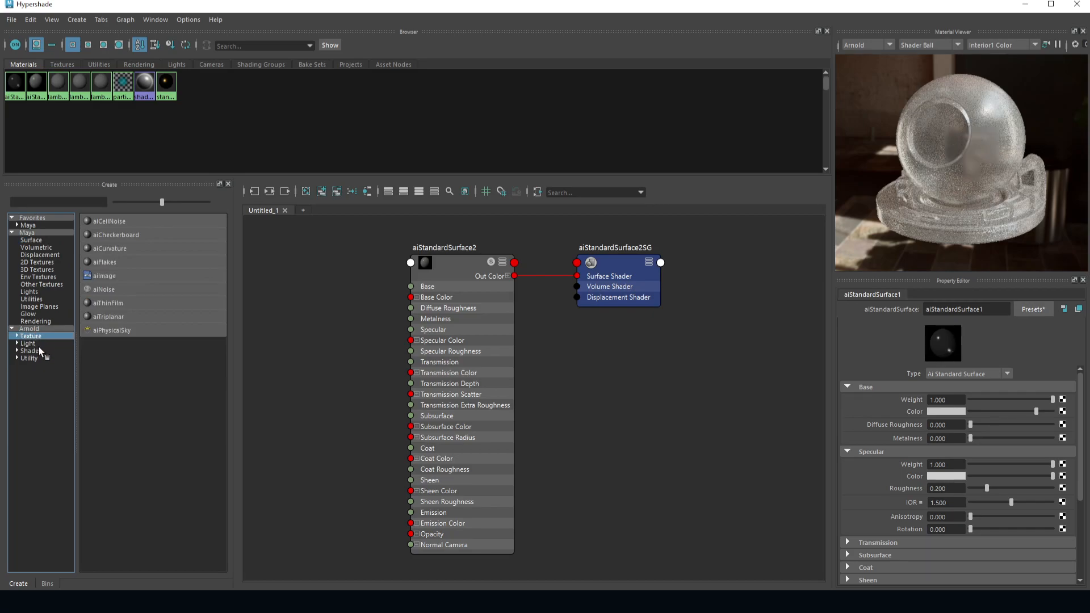
# Step: Create eight aiStandardSurface materials from the Arnold Shader category
pyautogui.click(34, 351)
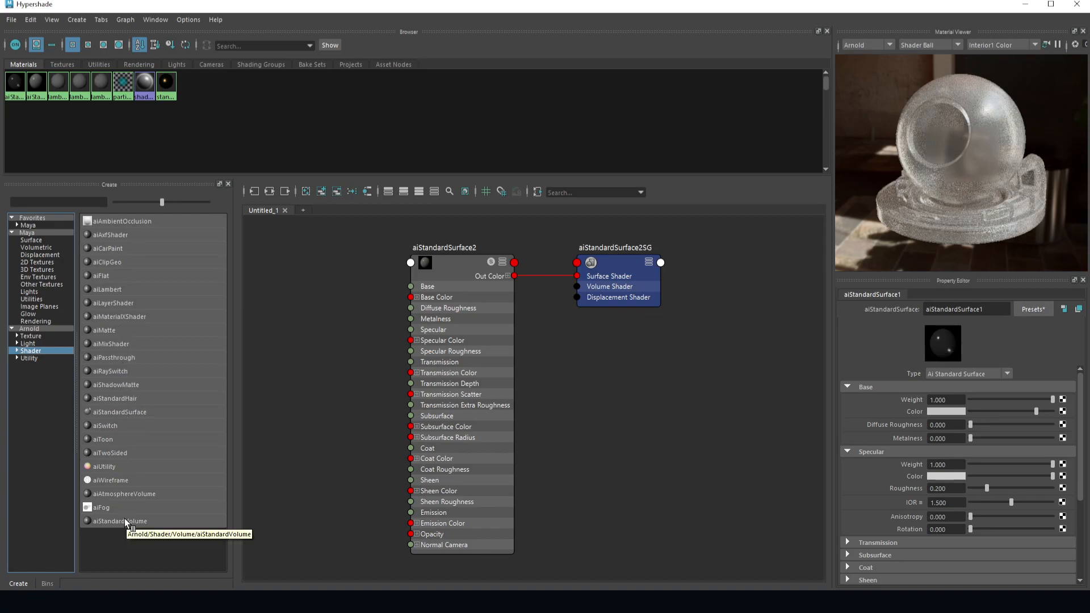
pyautogui.click(123, 412)
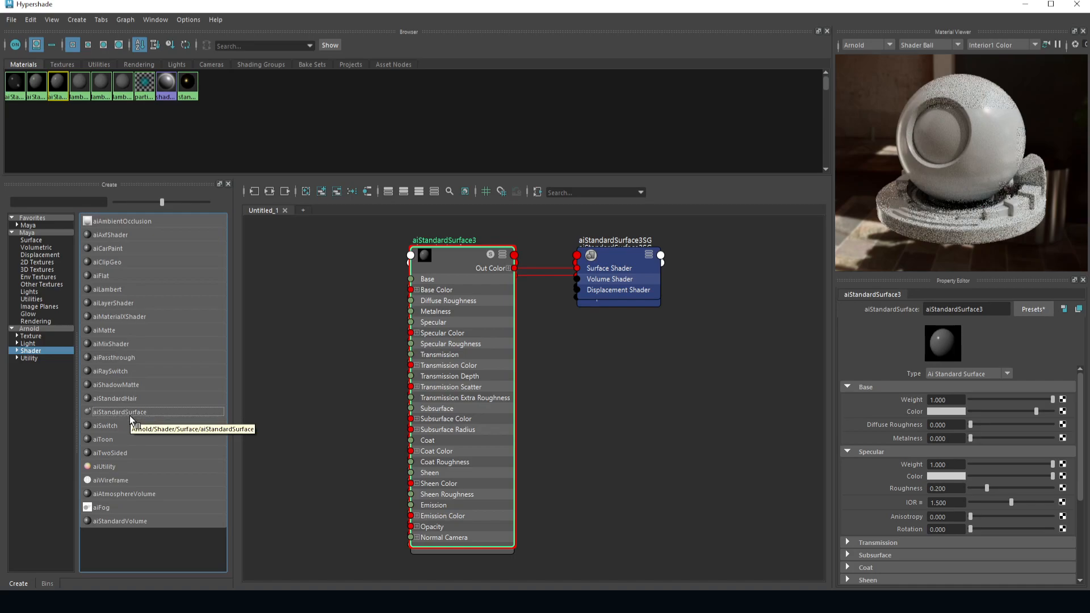
pyautogui.click(125, 411)
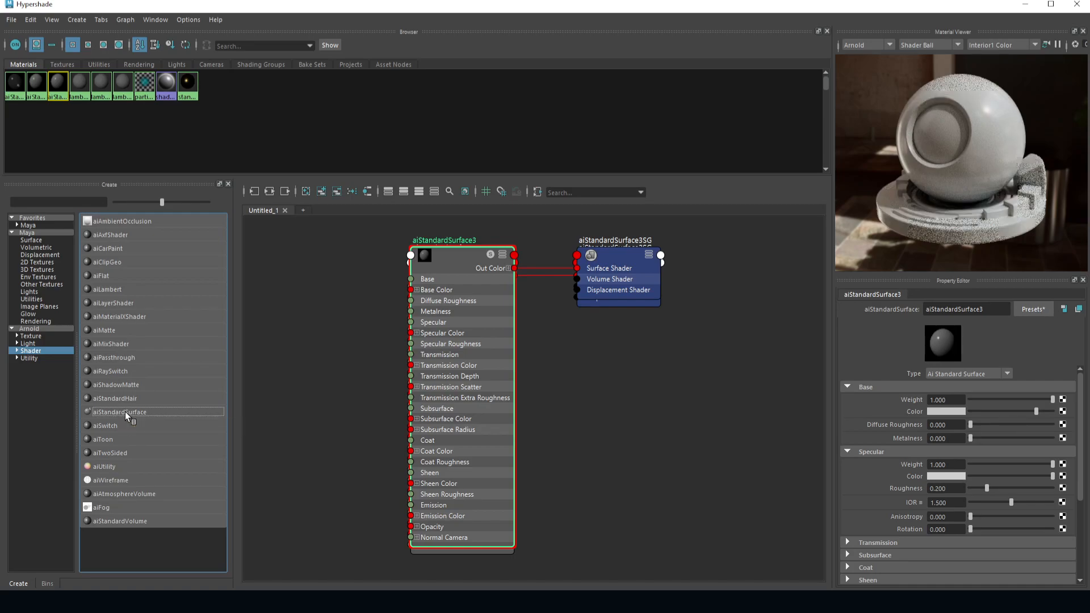
pyautogui.click(125, 411)
pyautogui.click(125, 411)
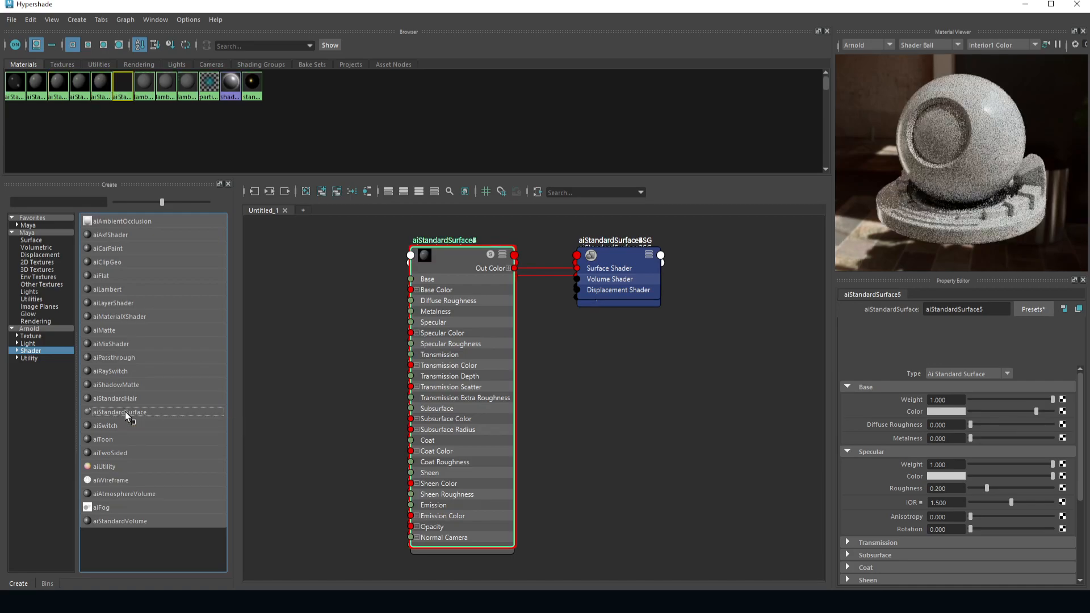
pyautogui.click(125, 411)
pyautogui.click(125, 412)
pyautogui.click(125, 411)
pyautogui.click(125, 411)
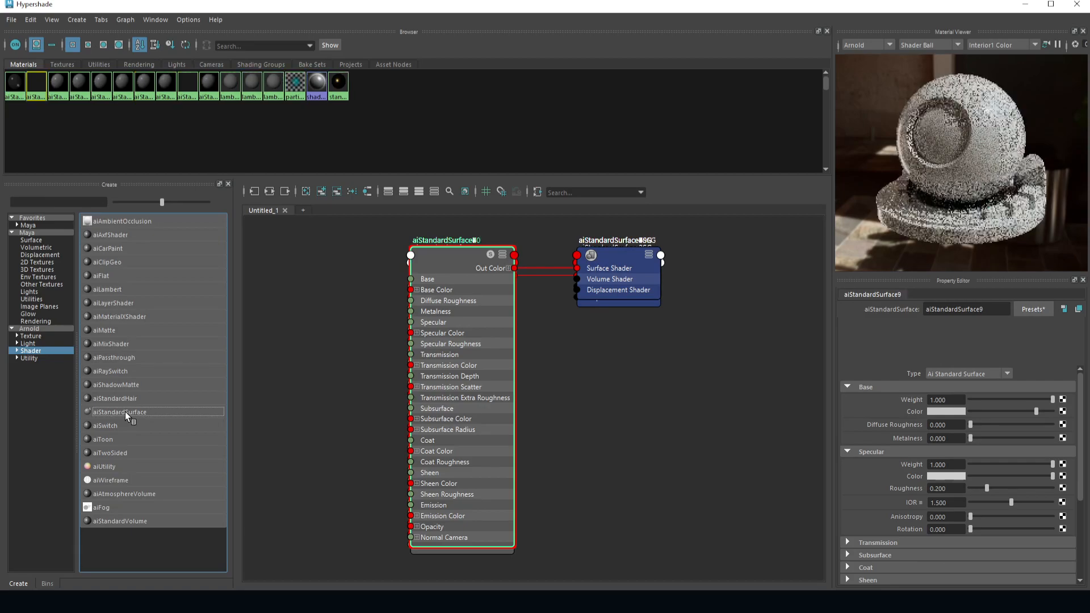
# Step: Delete all the aiStandardSurface materials except aiStandardSurface1
pyautogui.moveTo(38, 113); pyautogui.dragTo(208, 87)
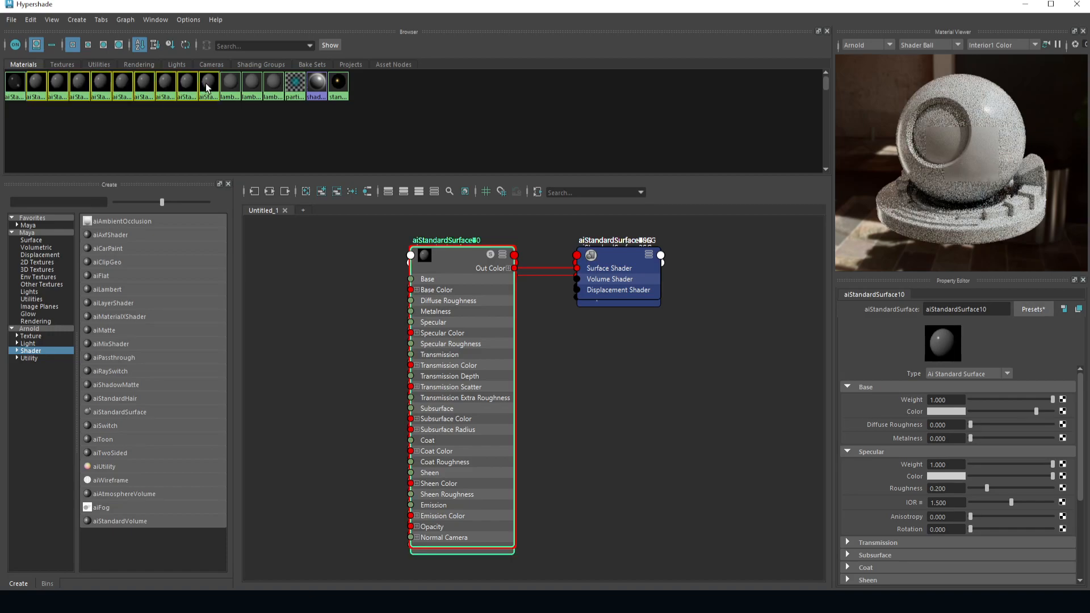
pyautogui.press('Delete')
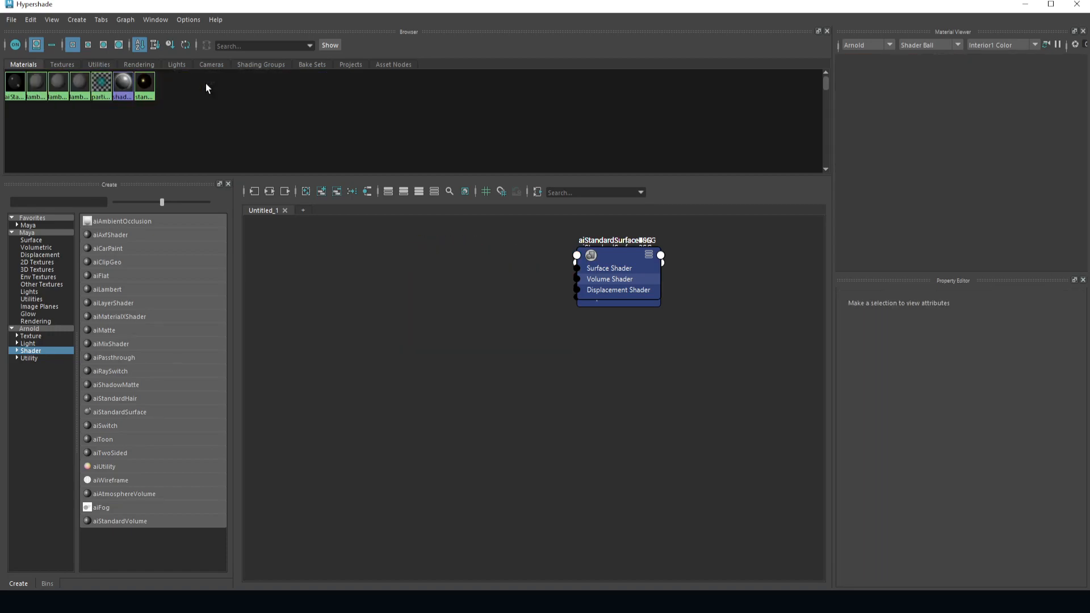
pyautogui.click(58, 82)
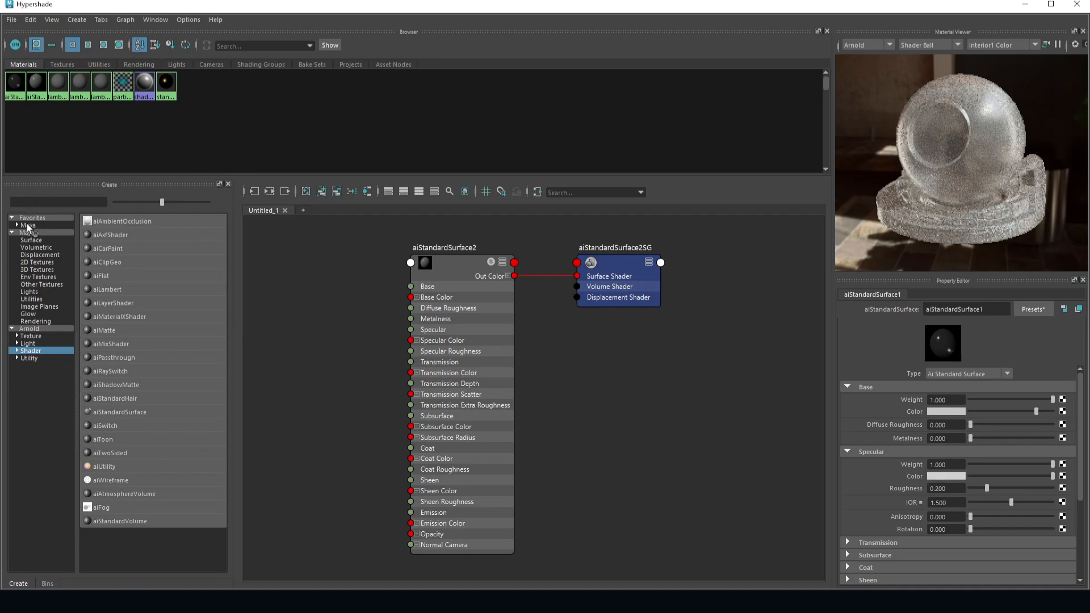
# Step: Browse the Arnold surface shader types available for creating a new material, including Ai Standard Surface
pyautogui.rightClick(256, 115)
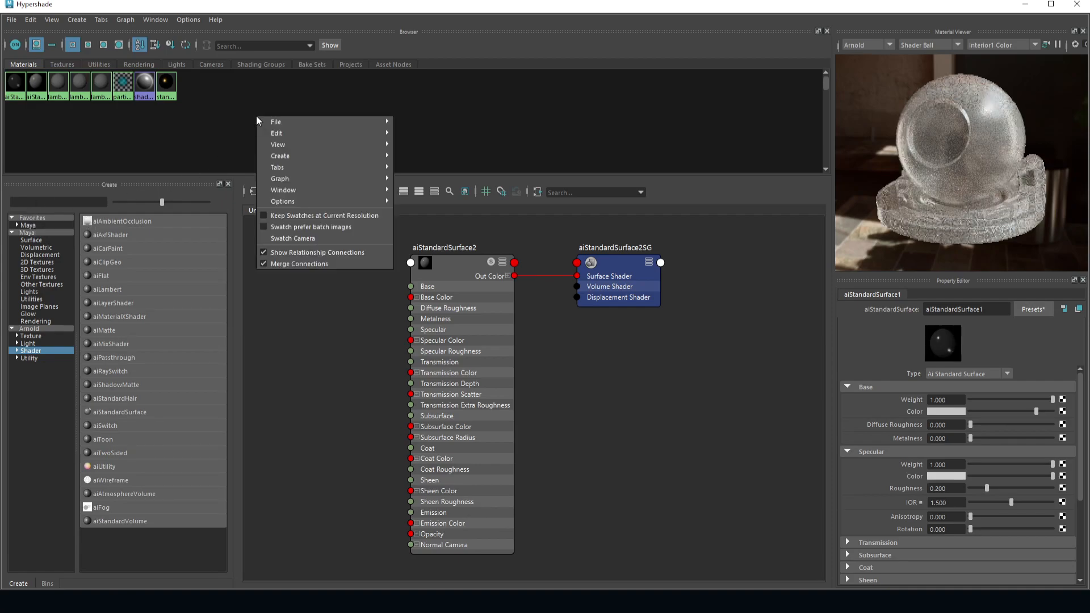
pyautogui.moveTo(312, 158)
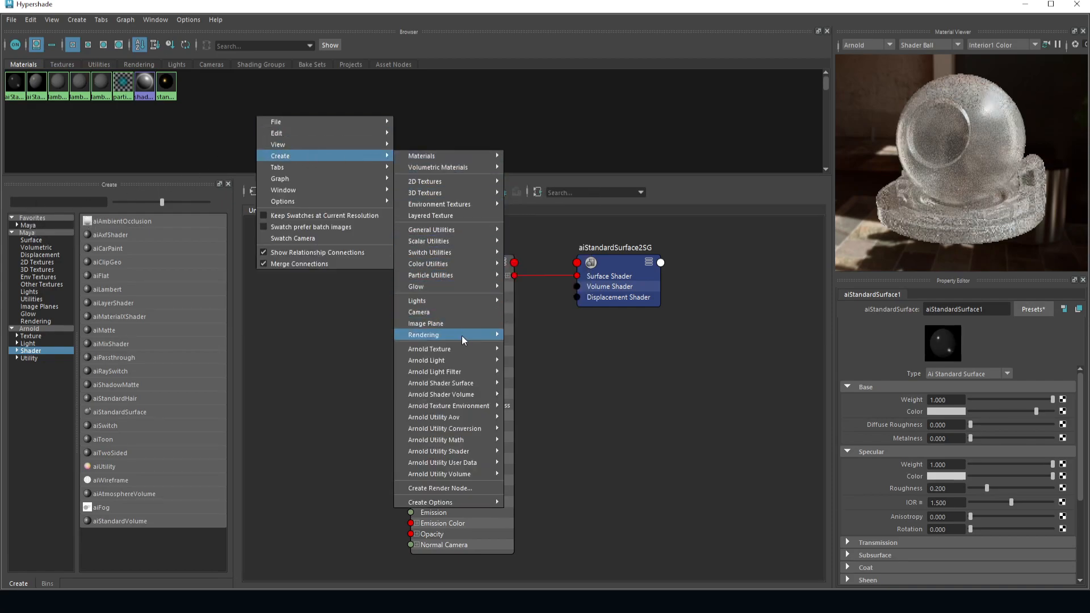
pyautogui.moveTo(472, 385)
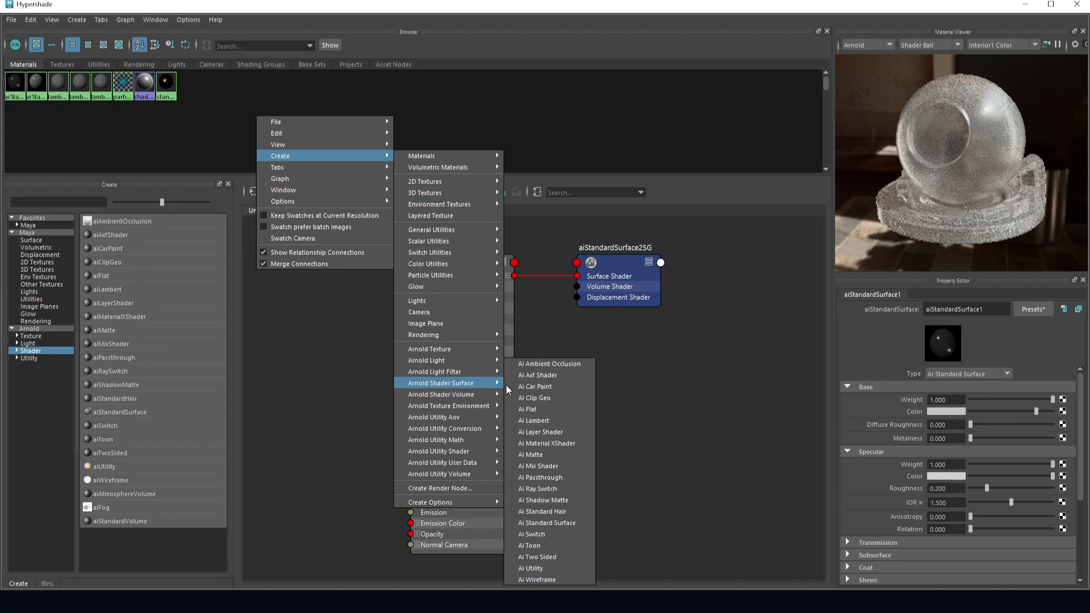
pyautogui.click(564, 522)
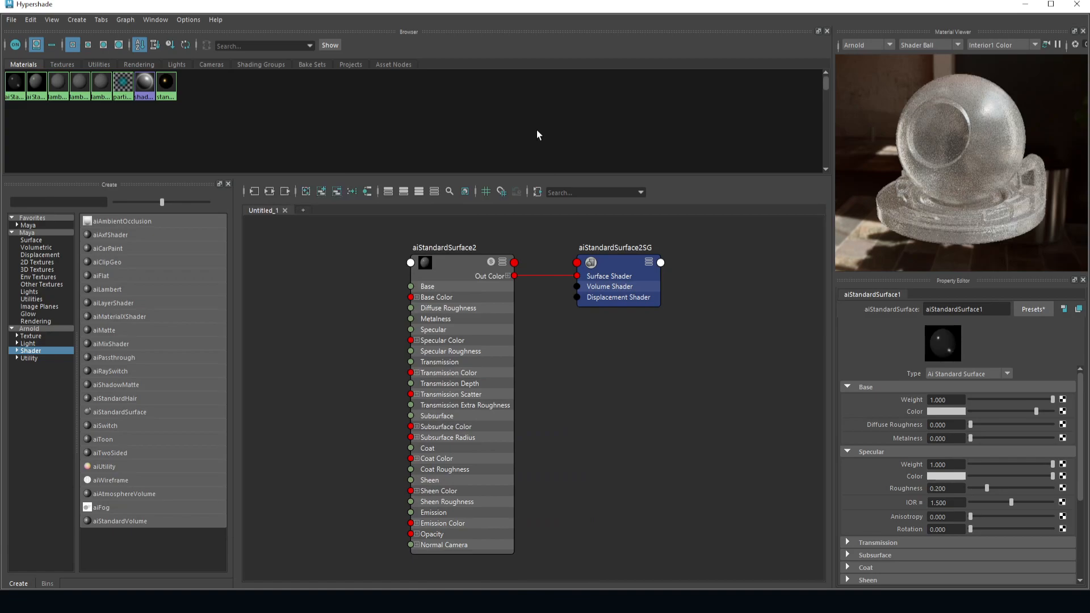
pyautogui.click(638, 348)
# Step: Map aiStandardSurface1's base color with a File texture and load brick_wall_006_diff_2k.jpg into it
pyautogui.click(1063, 412)
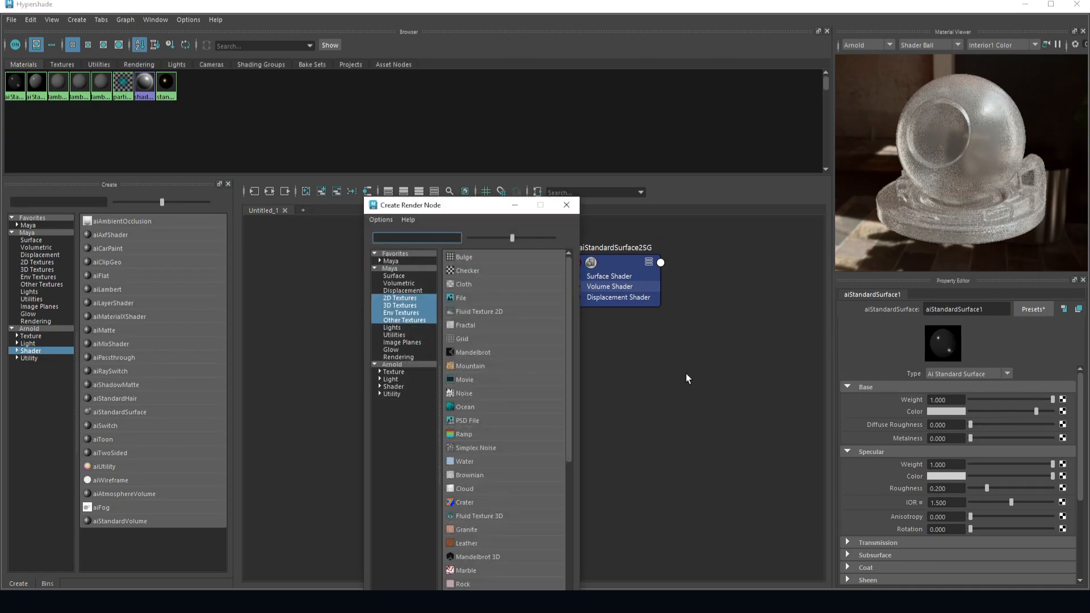
pyautogui.click(464, 299)
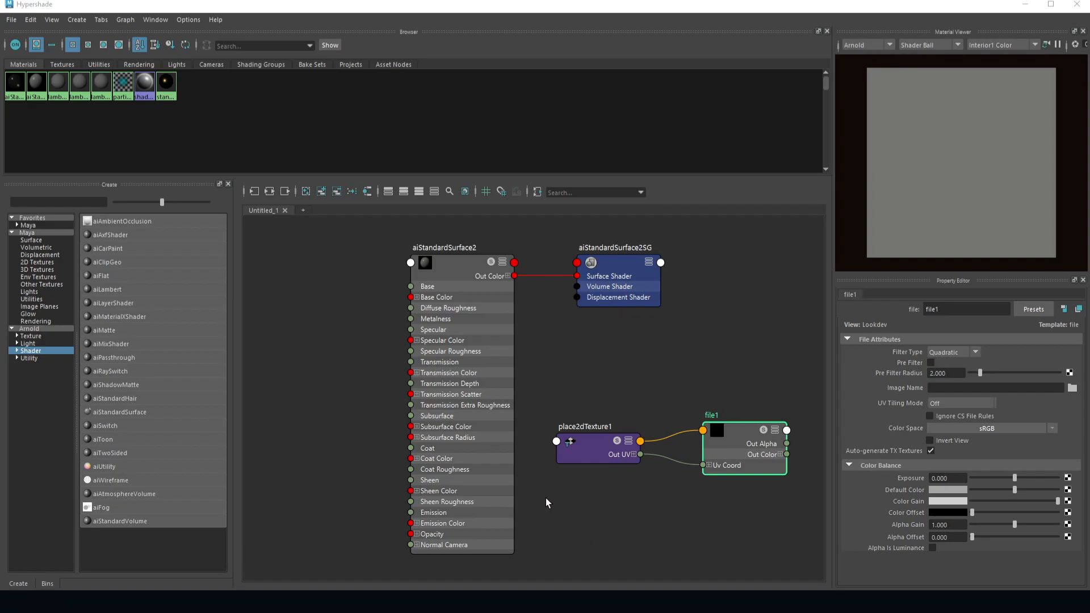
pyautogui.click(1073, 388)
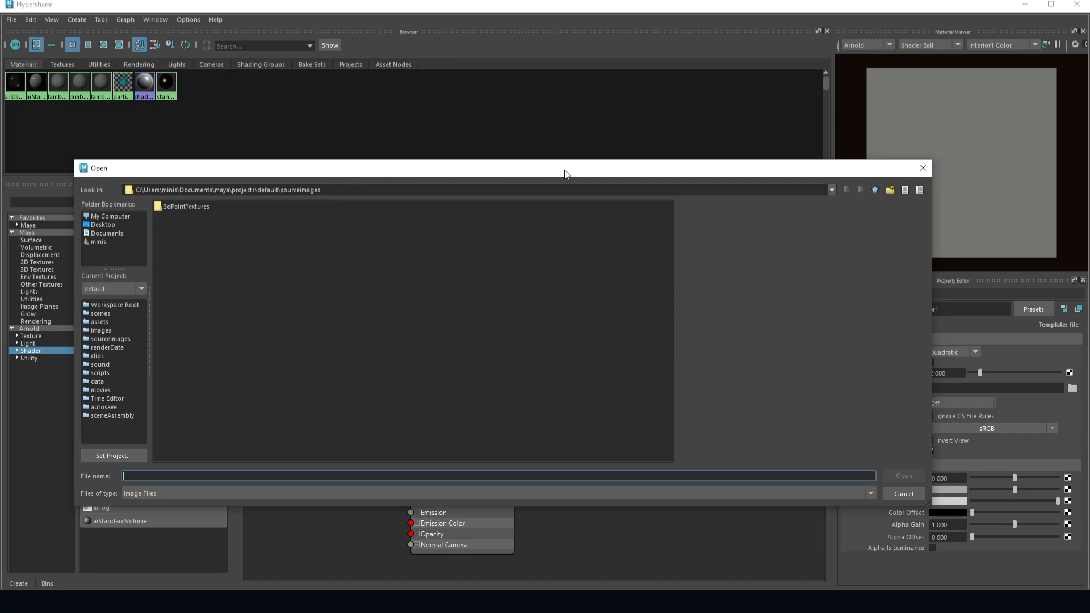
pyautogui.moveTo(567, 172); pyautogui.dragTo(0, 64)
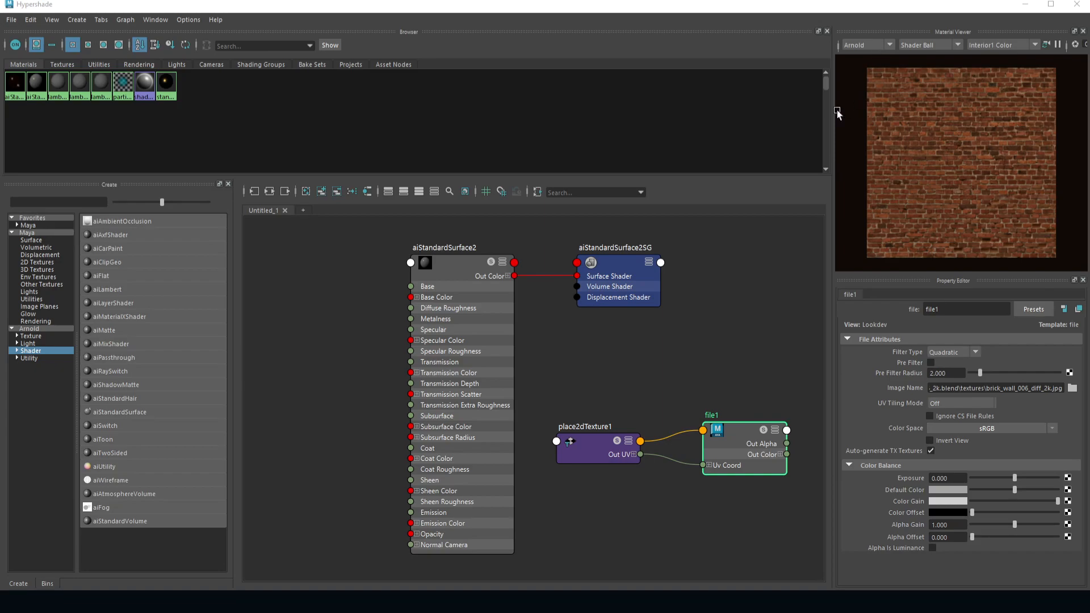
pyautogui.click(744, 332)
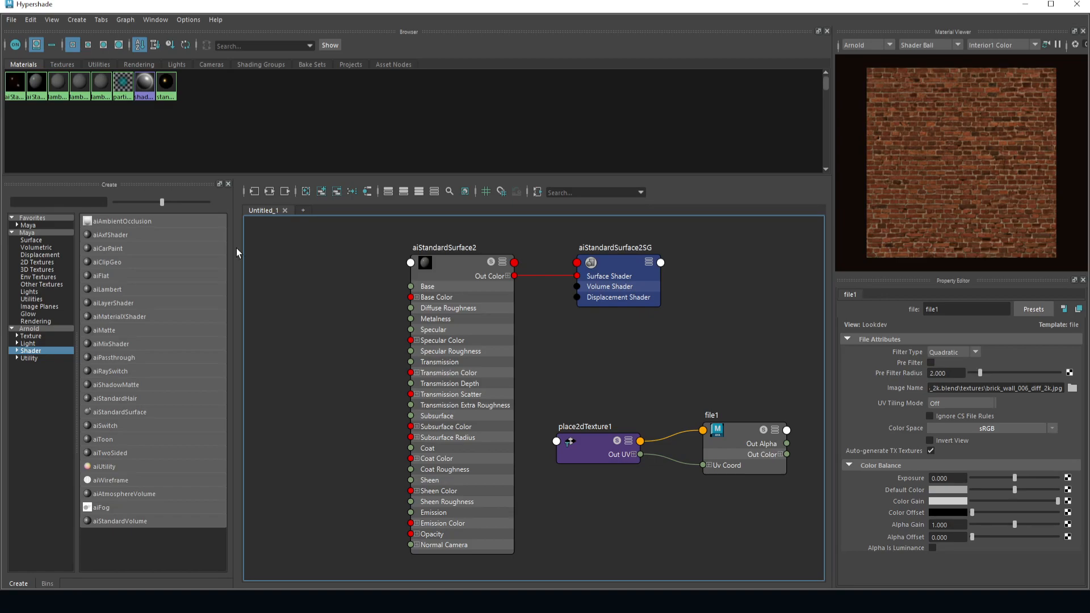
# Step: Inspect the attributes of the aiStandardSurface2 node and its aiStandardSurface2SG shading group in the graph
pyautogui.click(450, 278)
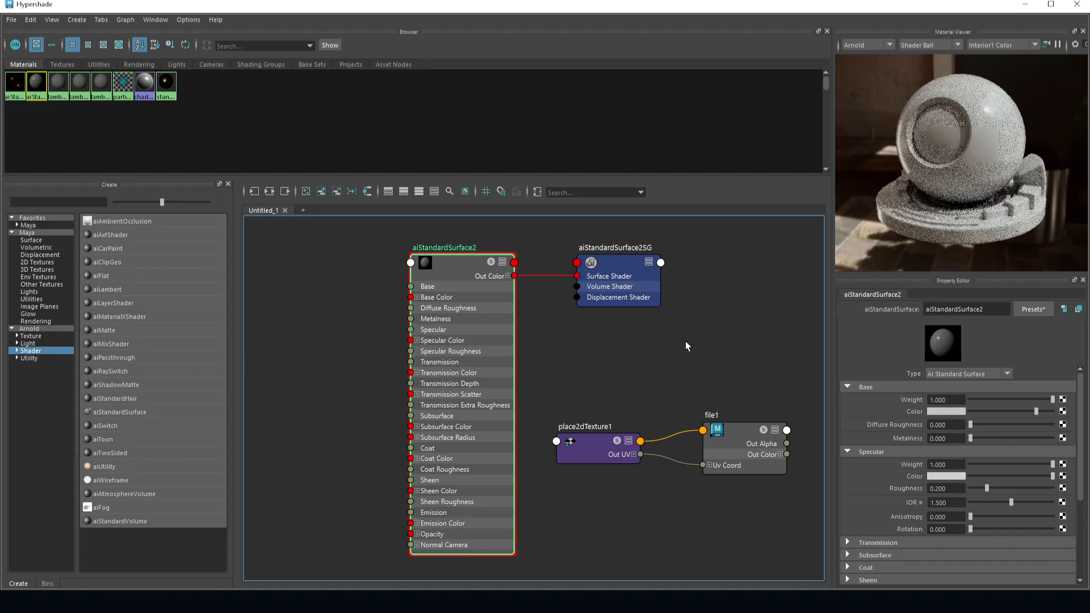
pyautogui.click(741, 384)
pyautogui.click(624, 269)
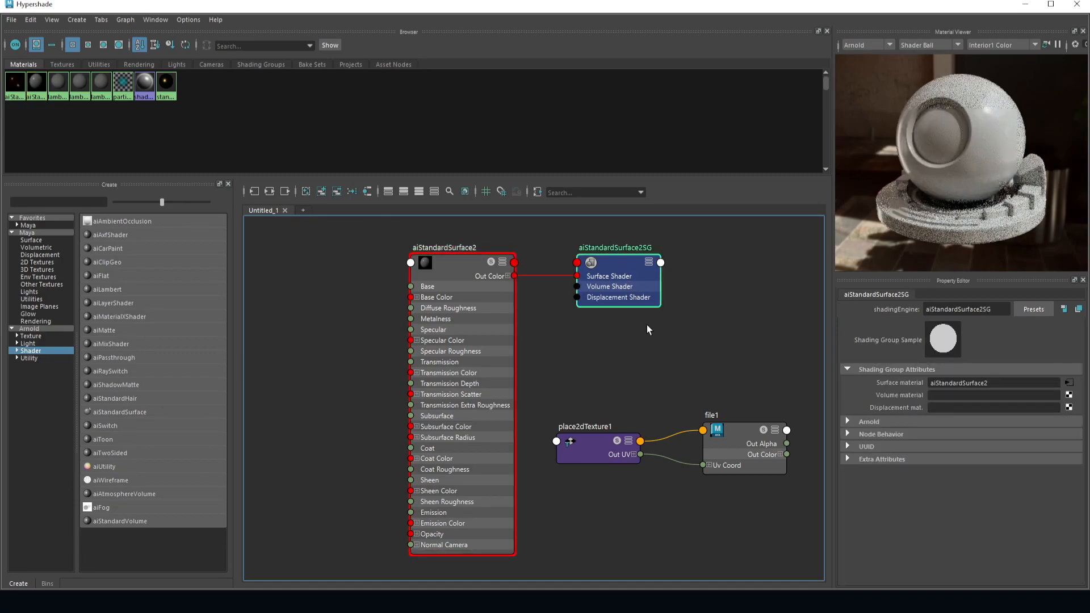
pyautogui.click(648, 349)
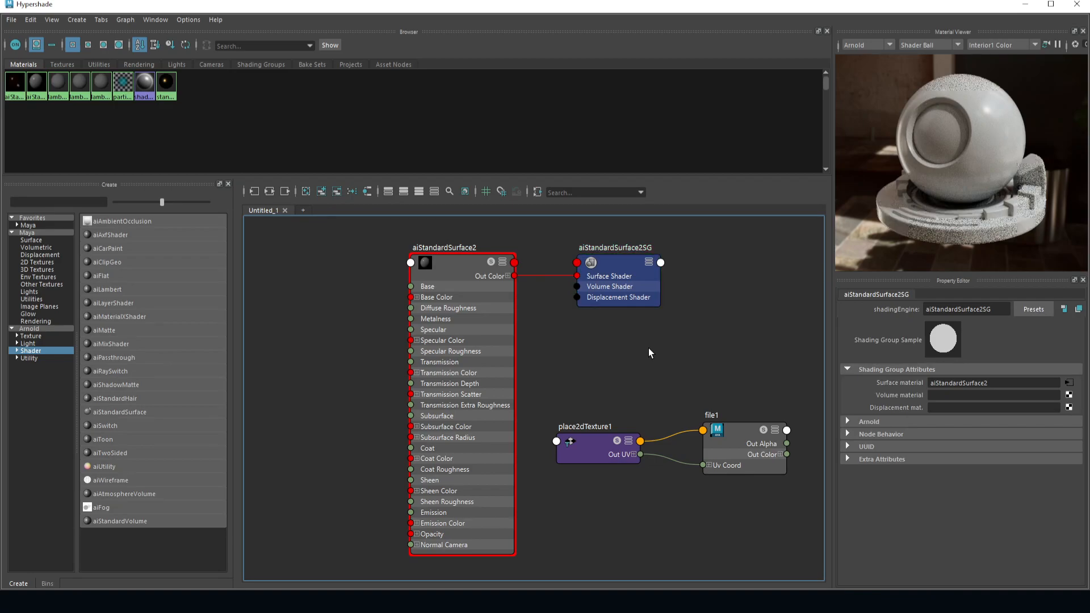
# Step: Undo the brick image and the File texture added to aiStandardSurface1's base color
pyautogui.hotkey('ctrl', 'z')
pyautogui.hotkey('ctrl', 'z')
pyautogui.hotkey('ctrl', 'z')
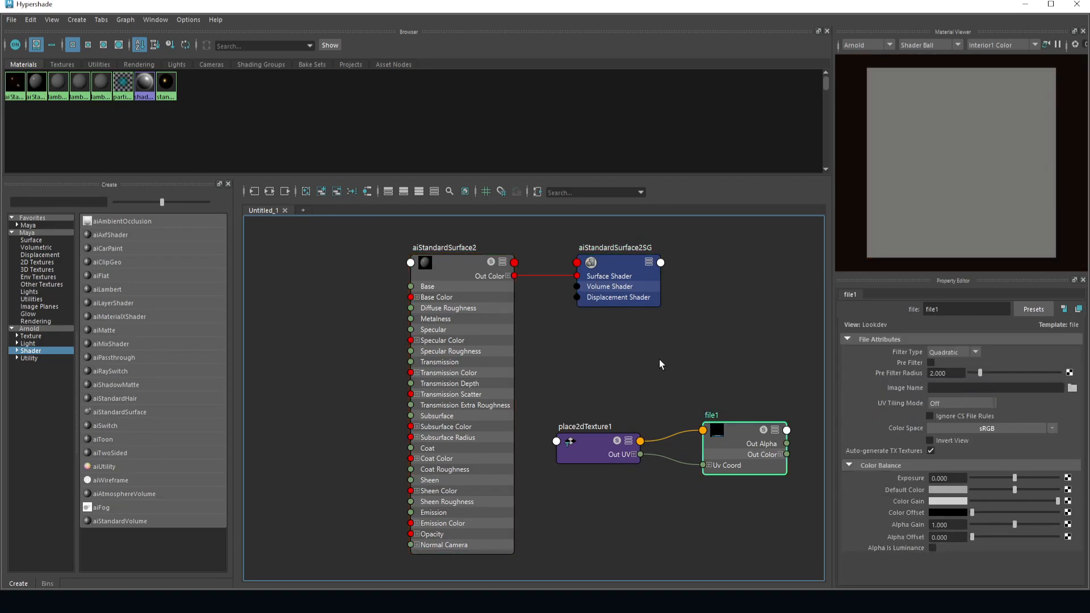
pyautogui.hotkey('ctrl', 'z')
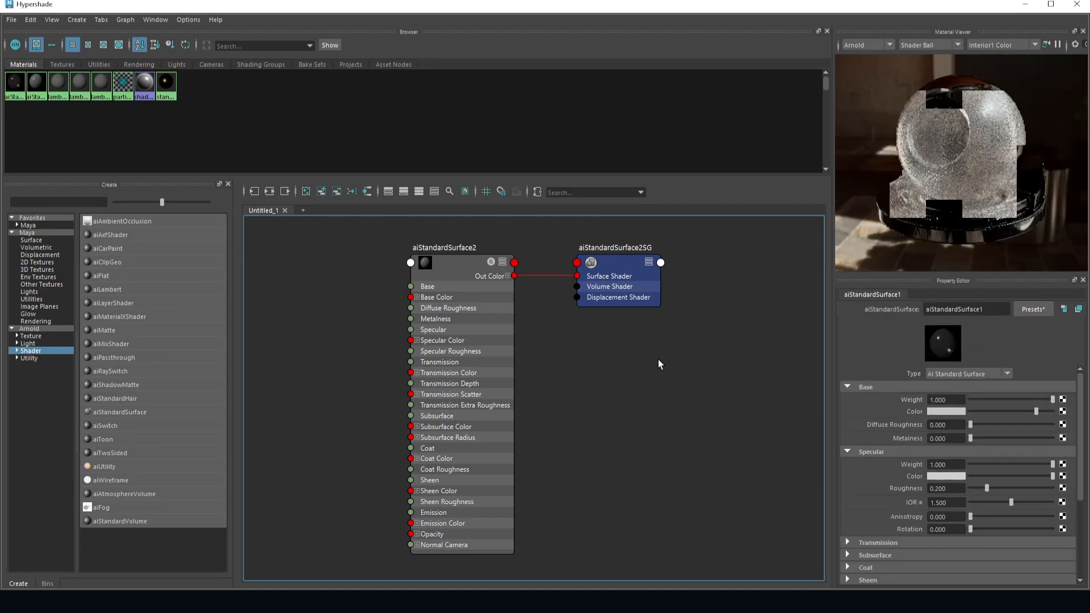
pyautogui.click(463, 148)
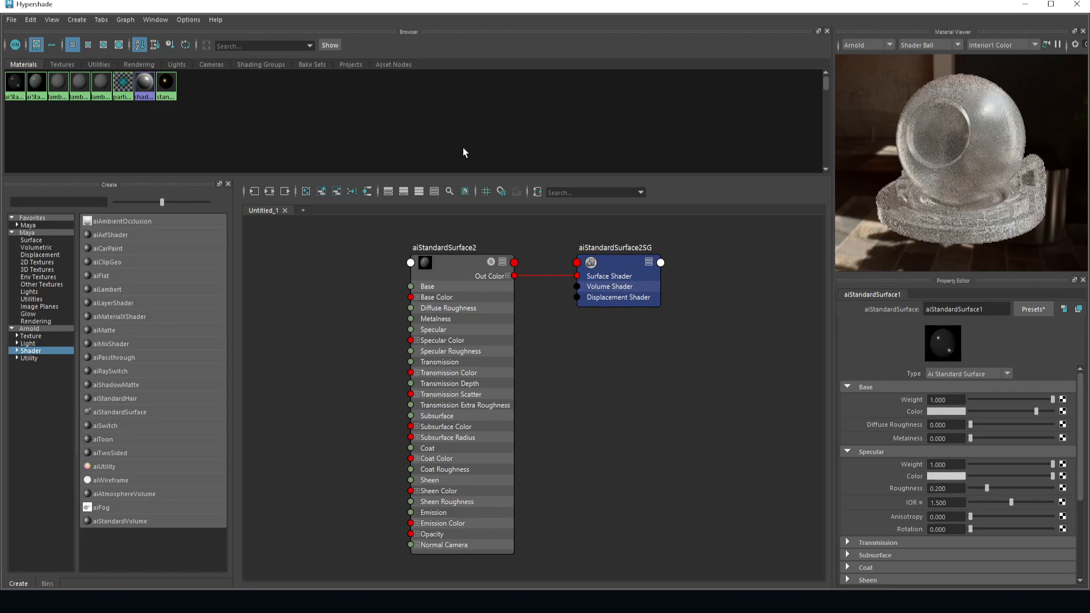
# Step: Create one more aiStandardSurface material and clear the node graph
pyautogui.click(129, 411)
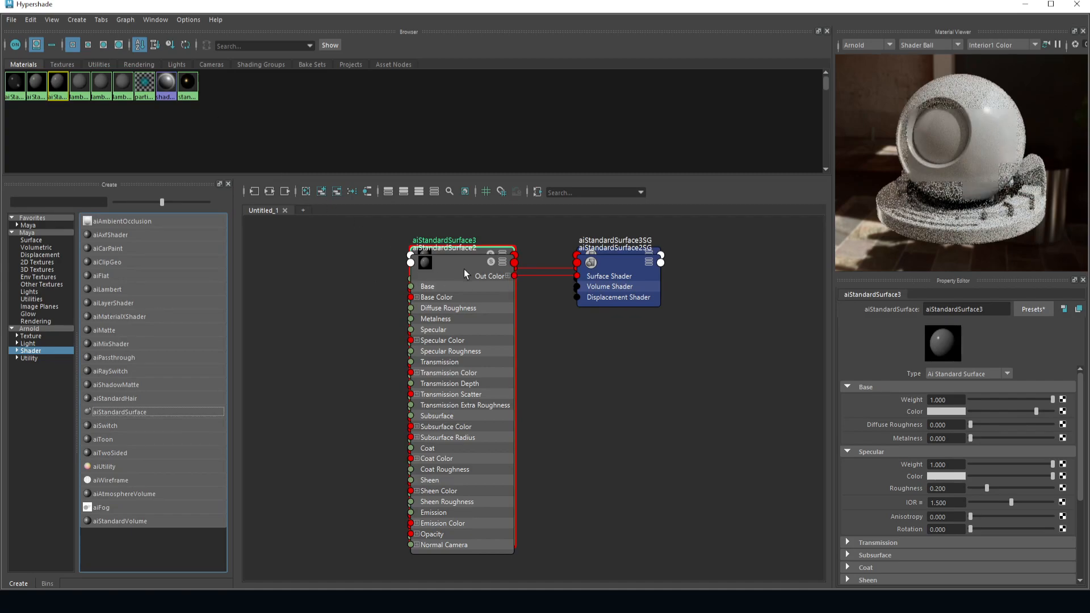
pyautogui.click(285, 210)
# Step: Inspect the properties of shaderGlow1, aiStandardSurface2 and aiStandardSurface3 one after another
pyautogui.click(166, 85)
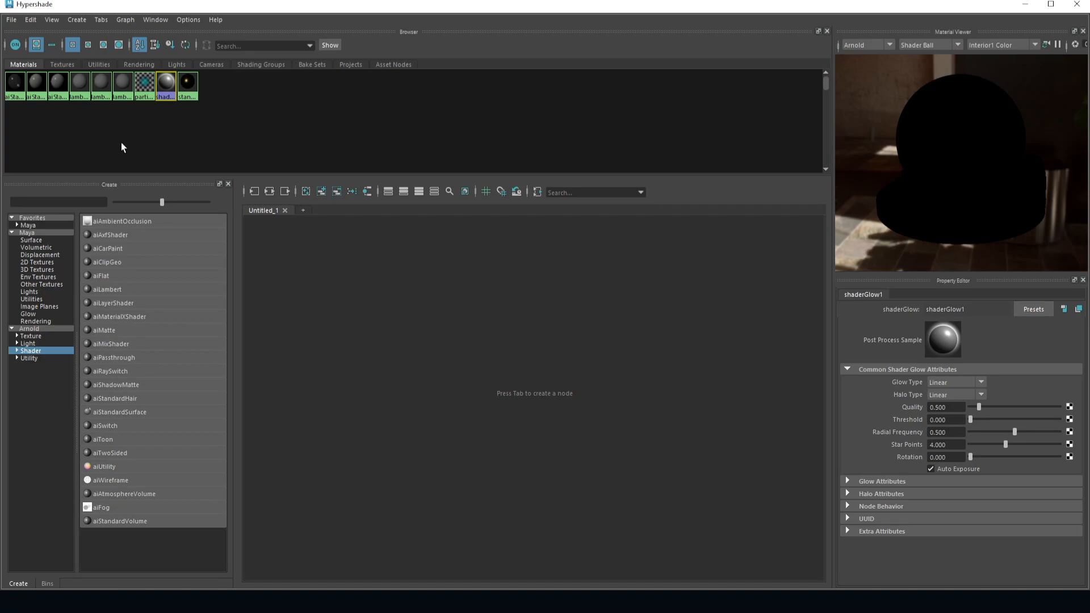
pyautogui.click(36, 84)
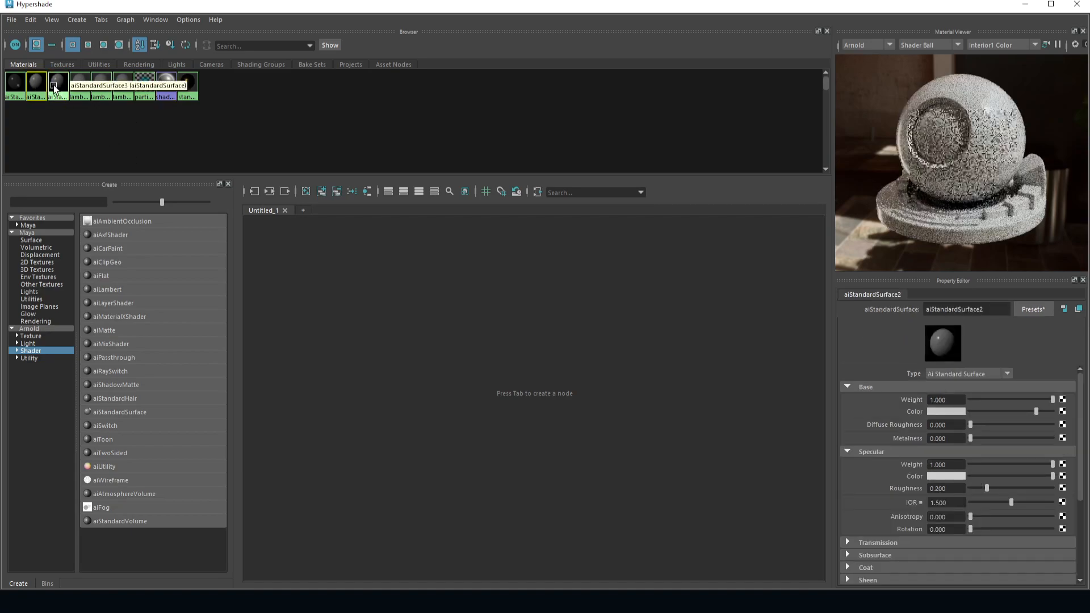
pyautogui.click(55, 86)
pyautogui.click(371, 278)
pyautogui.click(262, 210)
pyautogui.click(421, 377)
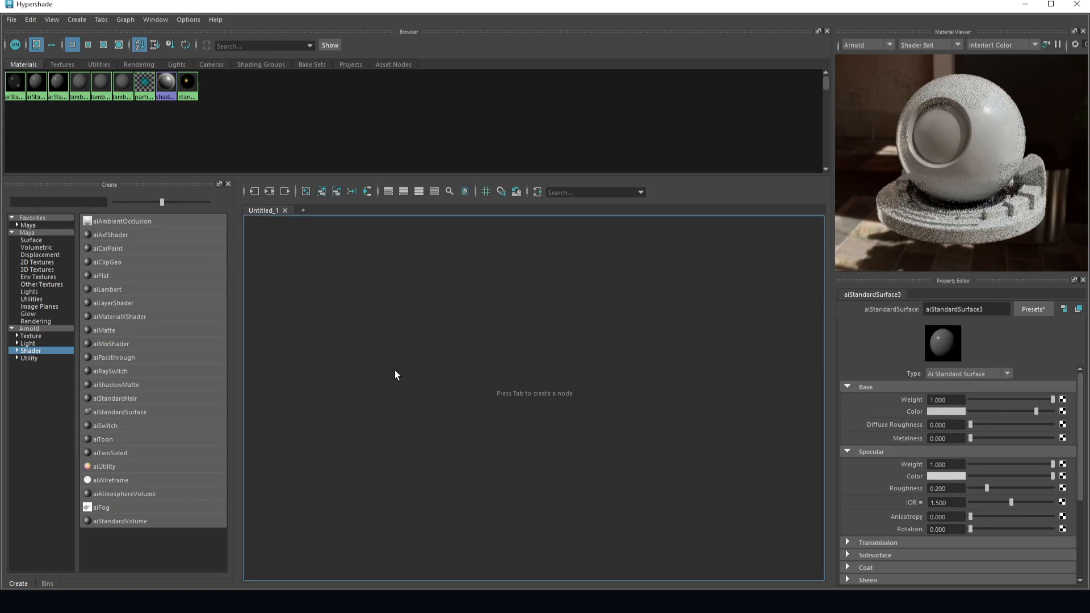
pyautogui.press('Tab')
pyautogui.press('Escape')
pyautogui.press('Tab')
pyautogui.press('Escape')
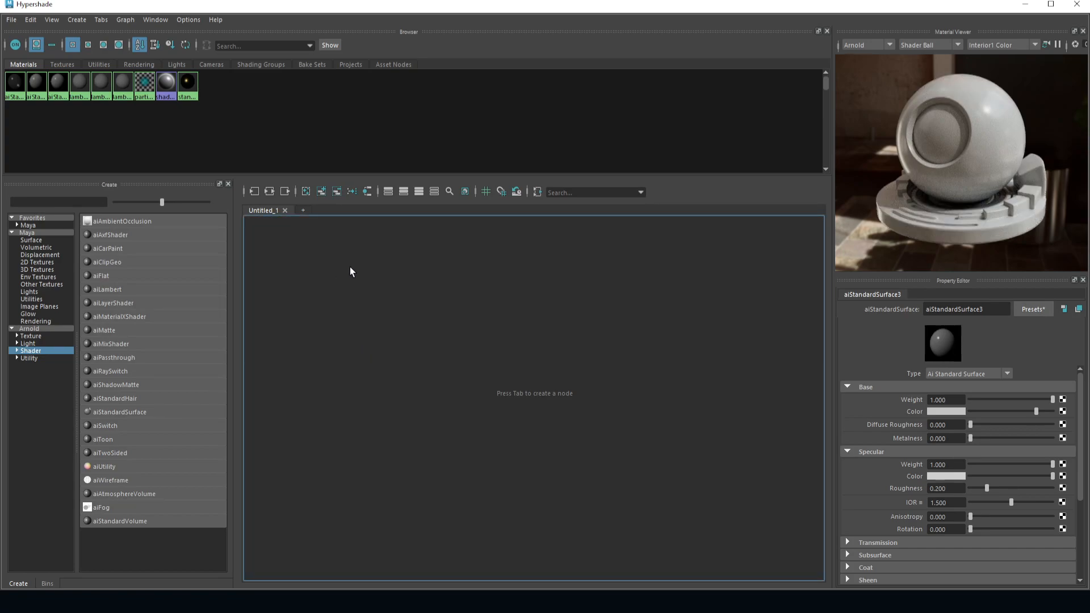
# Step: Graph the shading network of aiStandardSurface3 in the empty work area
pyautogui.click(56, 84)
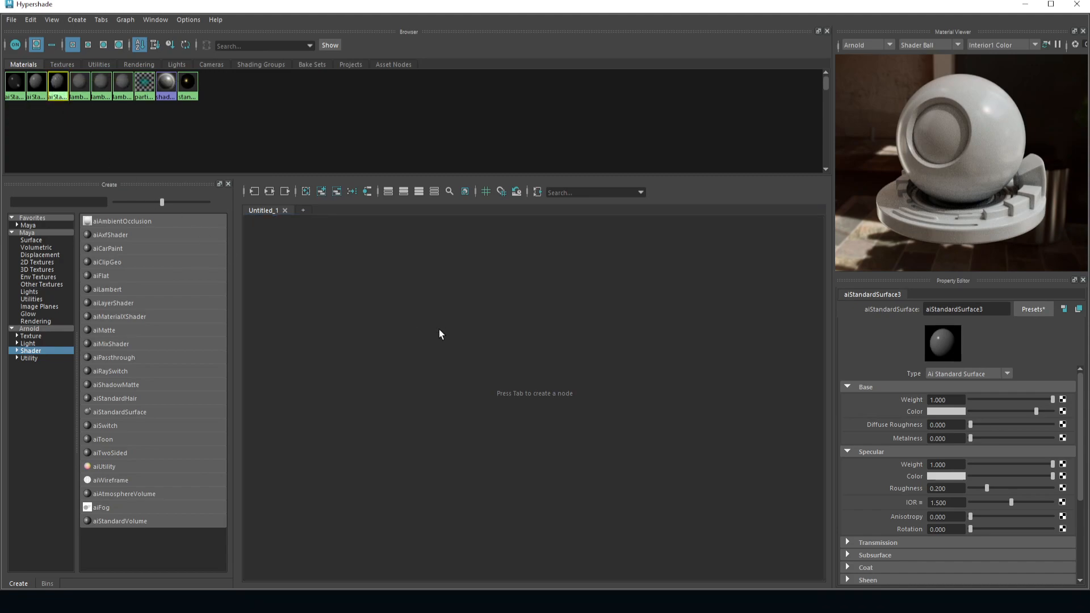
pyautogui.rightClick(56, 85)
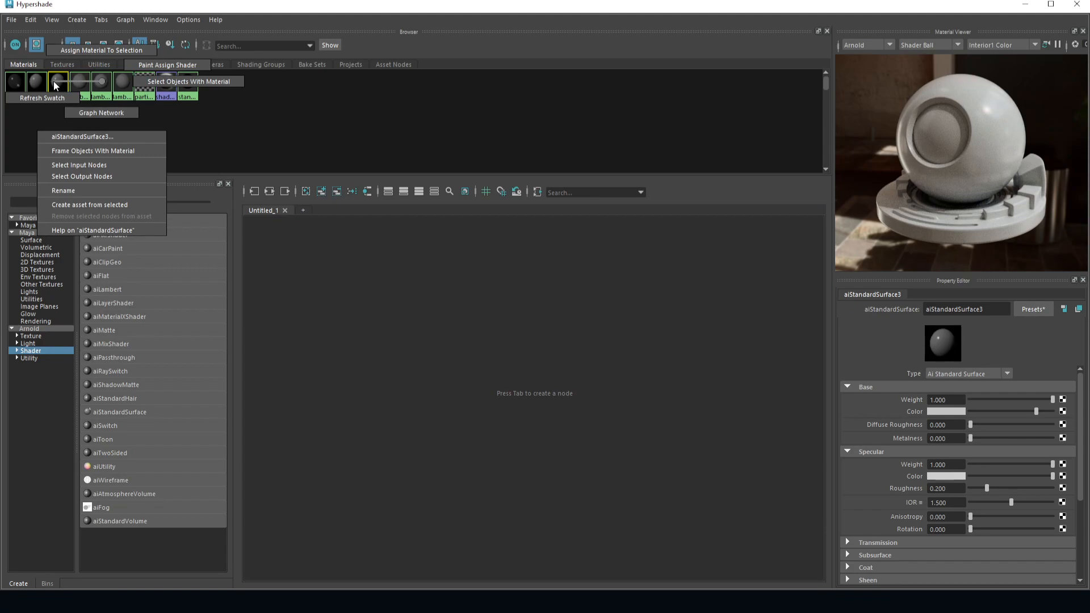
pyautogui.click(101, 111)
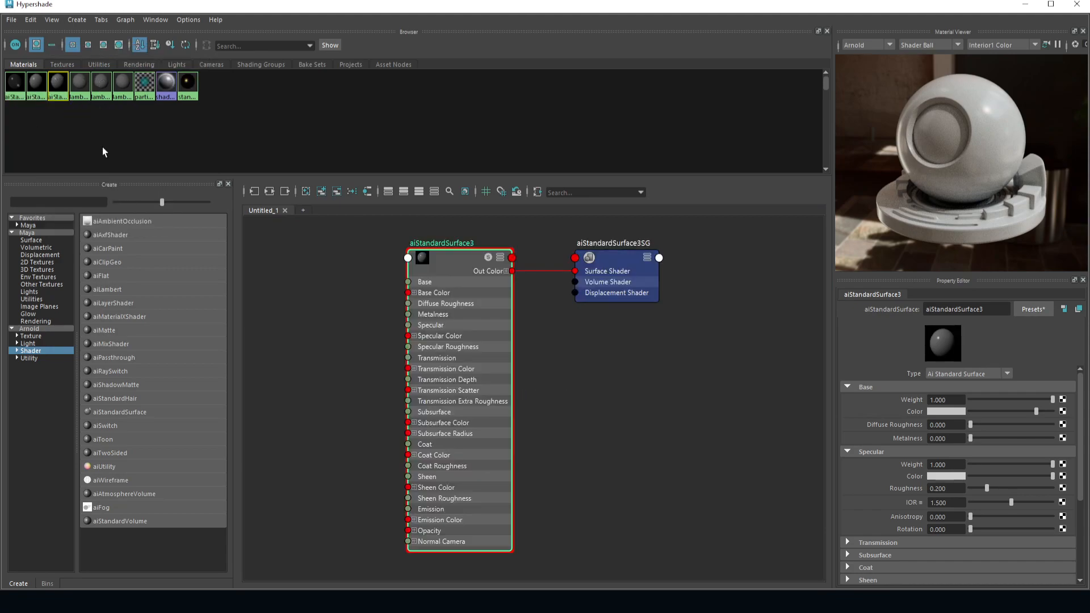
pyautogui.click(367, 347)
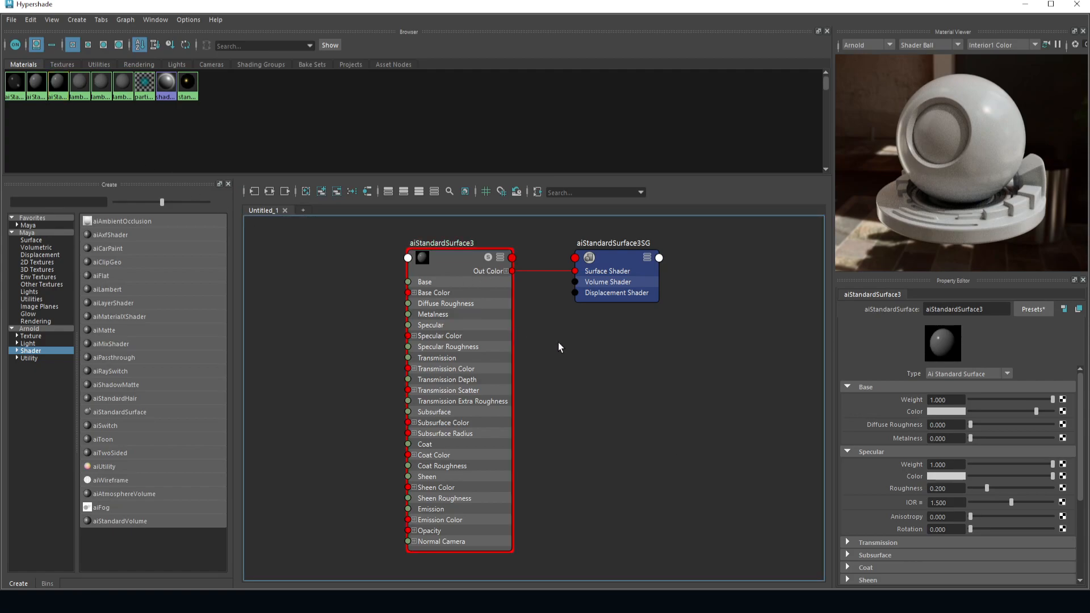
pyautogui.rightClick(59, 85)
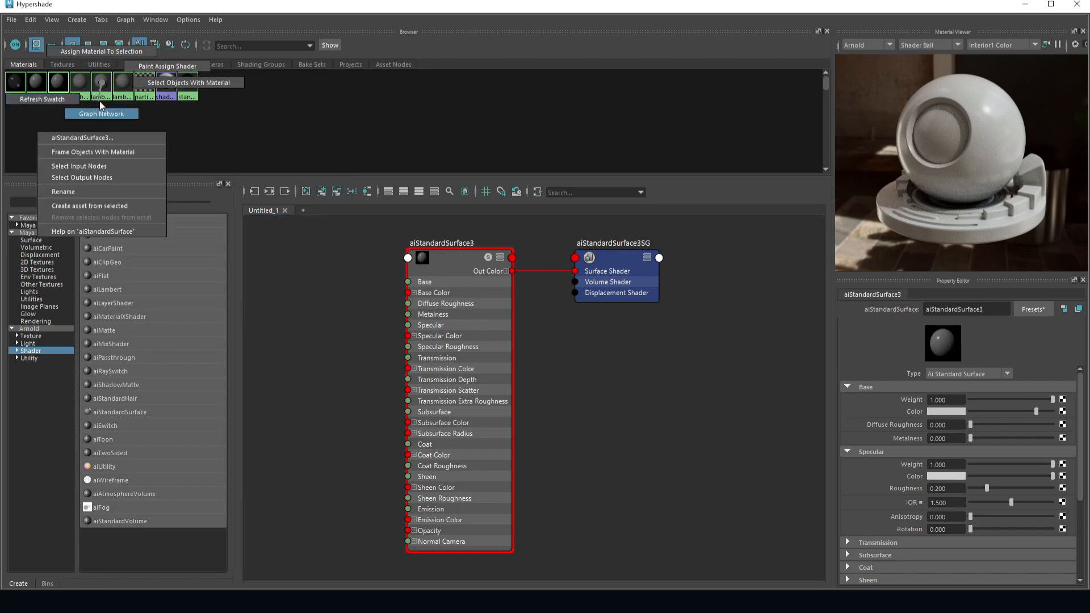
pyautogui.click(142, 130)
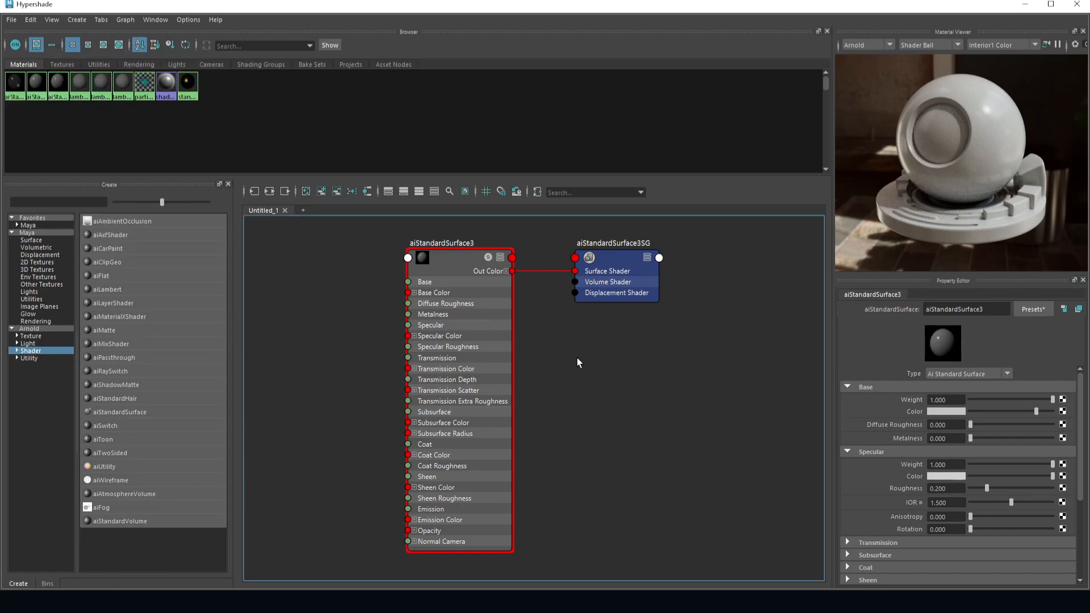
# Step: Map aiStandardSurface3's base color with a File texture and load brick_wall_006_diff_2k.jpg as its image
pyautogui.click(459, 258)
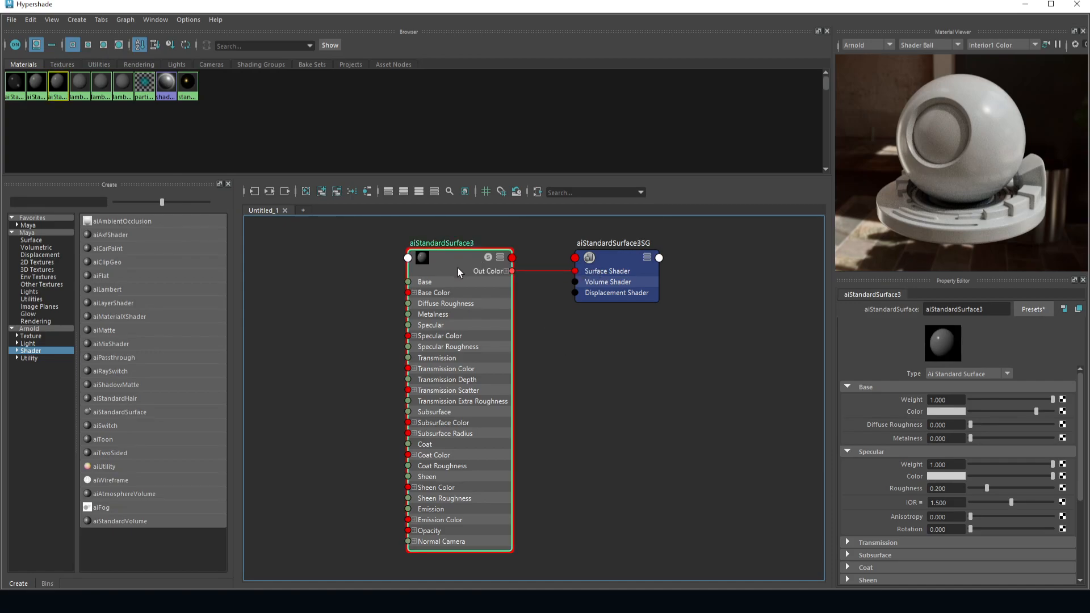
pyautogui.click(1064, 412)
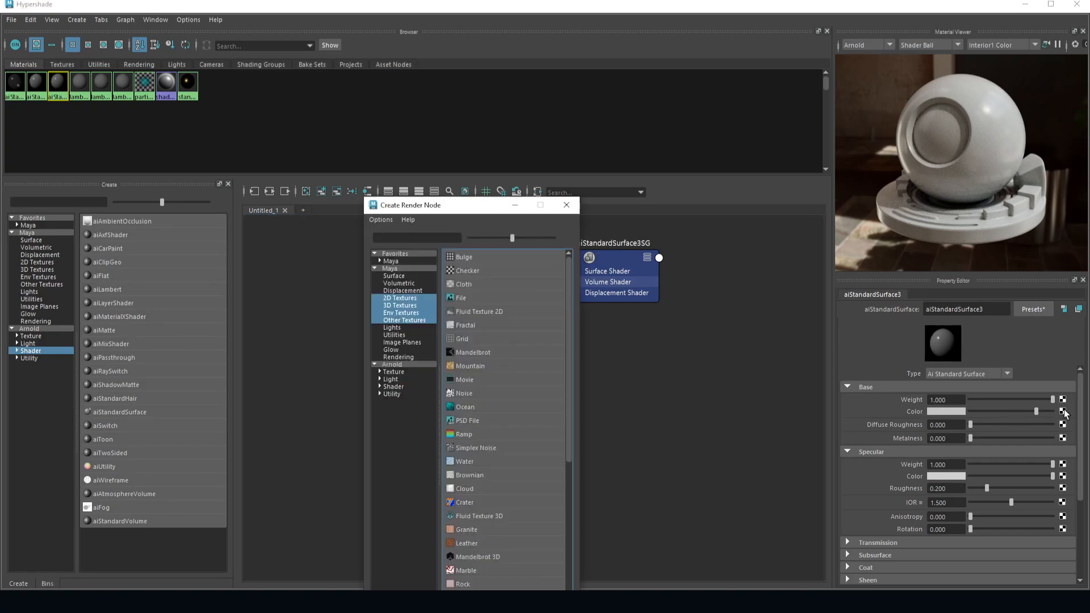
pyautogui.click(461, 298)
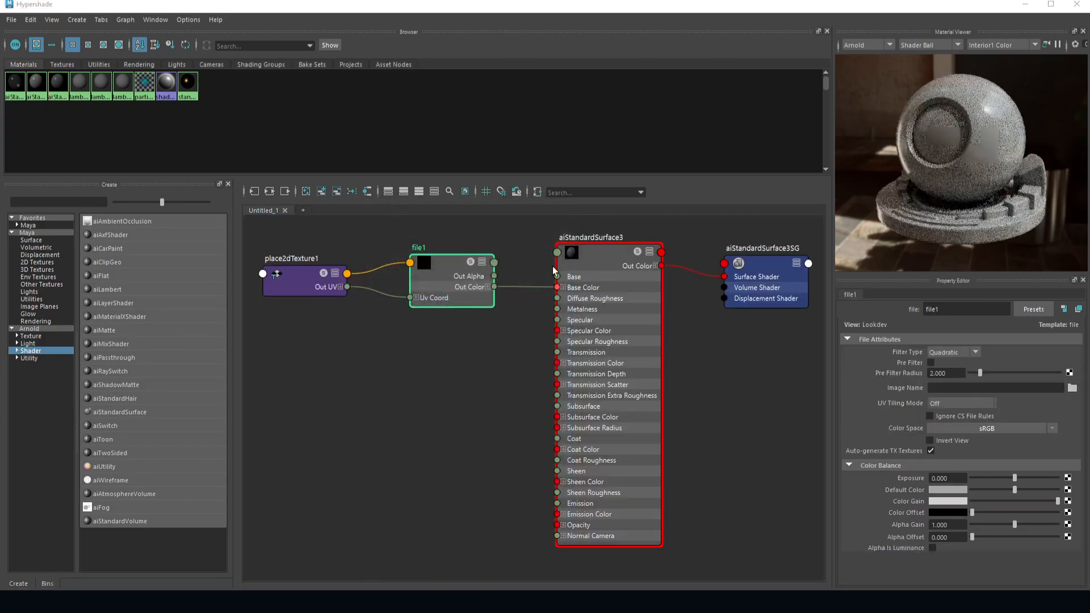
pyautogui.scroll(-1, 476, 275)
pyautogui.scroll(1, 559, 262)
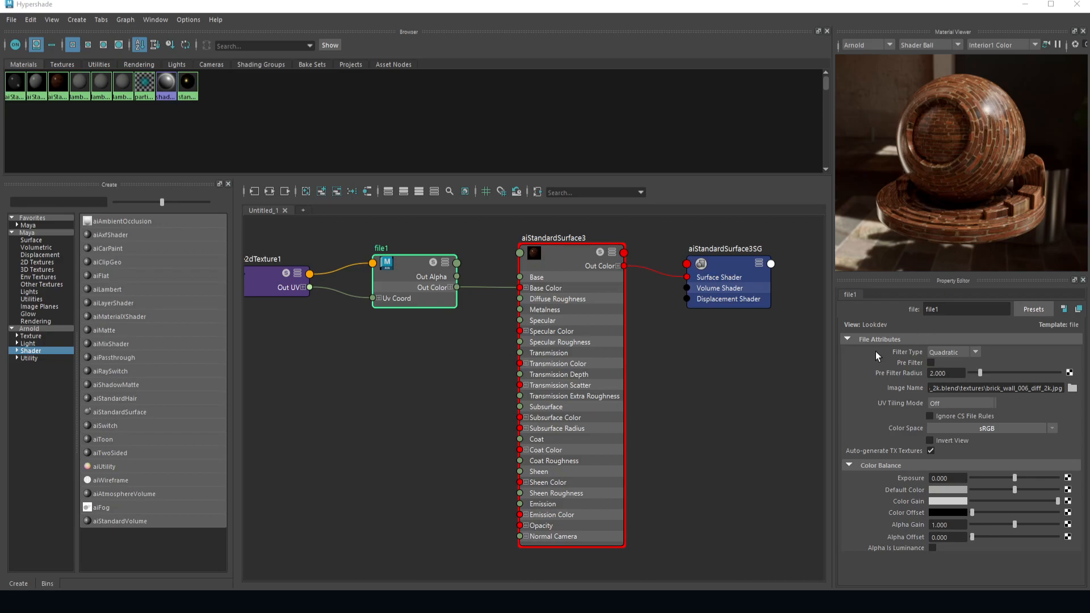
# Step: Raise the specular roughness of aiStandardSurface3 to 0.755
pyautogui.click(560, 253)
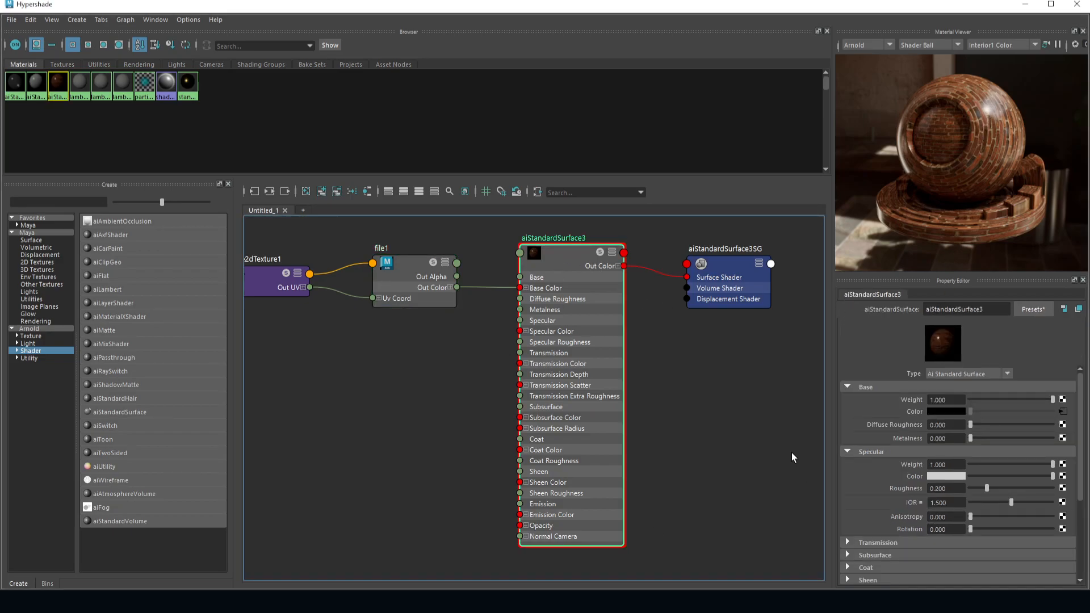
pyautogui.moveTo(989, 488); pyautogui.dragTo(1032, 484)
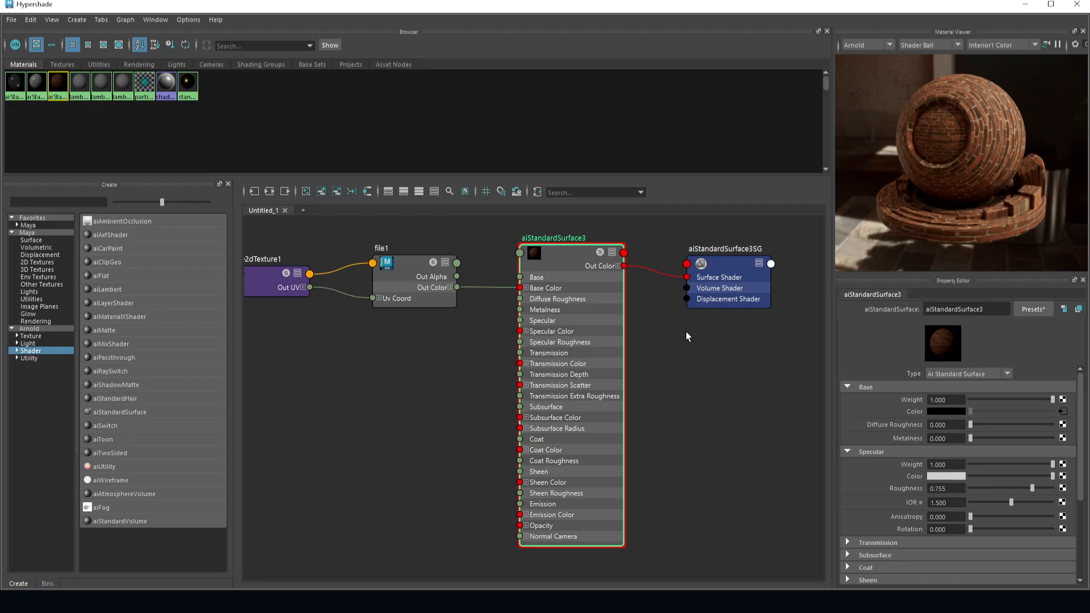
# Step: Expand the Geometry attributes of aiStandardSurface3 and look at its bump mapping slot
pyautogui.moveTo(1080, 454); pyautogui.dragTo(1078, 540)
pyautogui.click(863, 492)
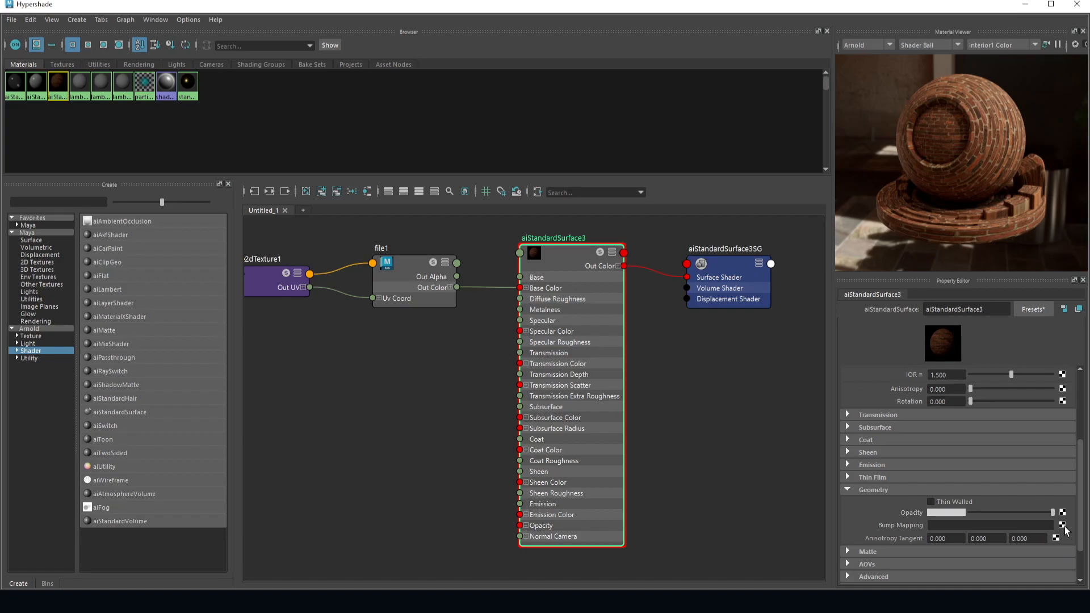
pyautogui.click(703, 439)
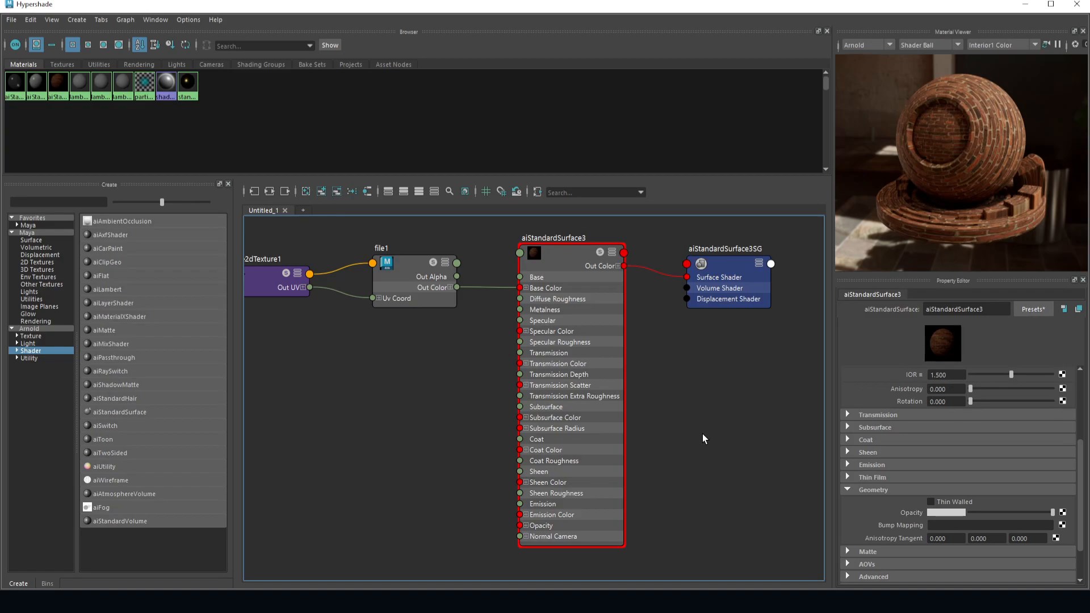
pyautogui.moveTo(968, 5); pyautogui.dragTo(900, 397)
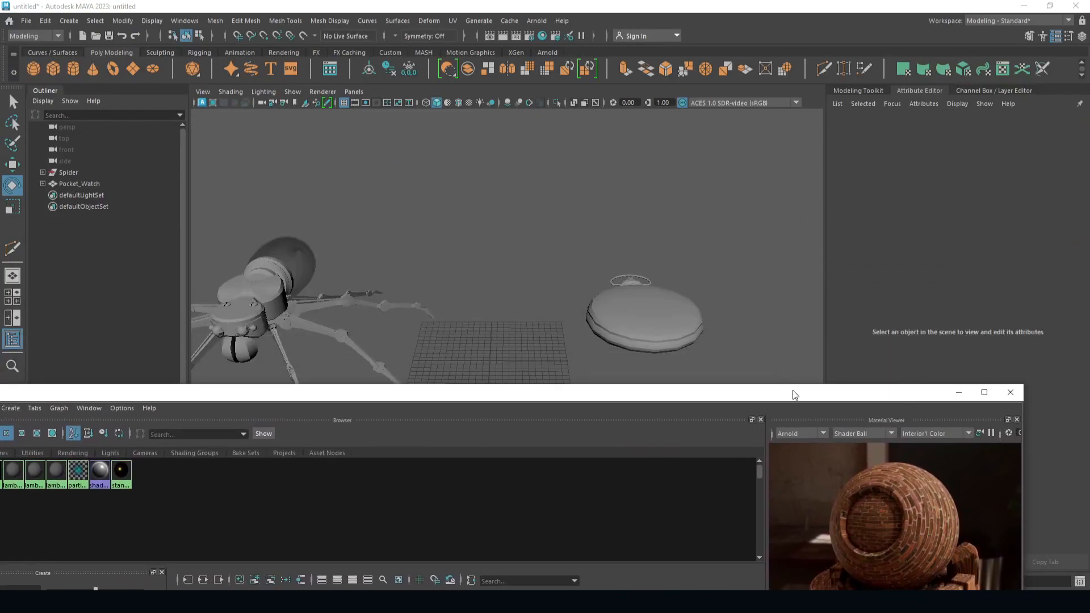
pyautogui.doubleClick(795, 394)
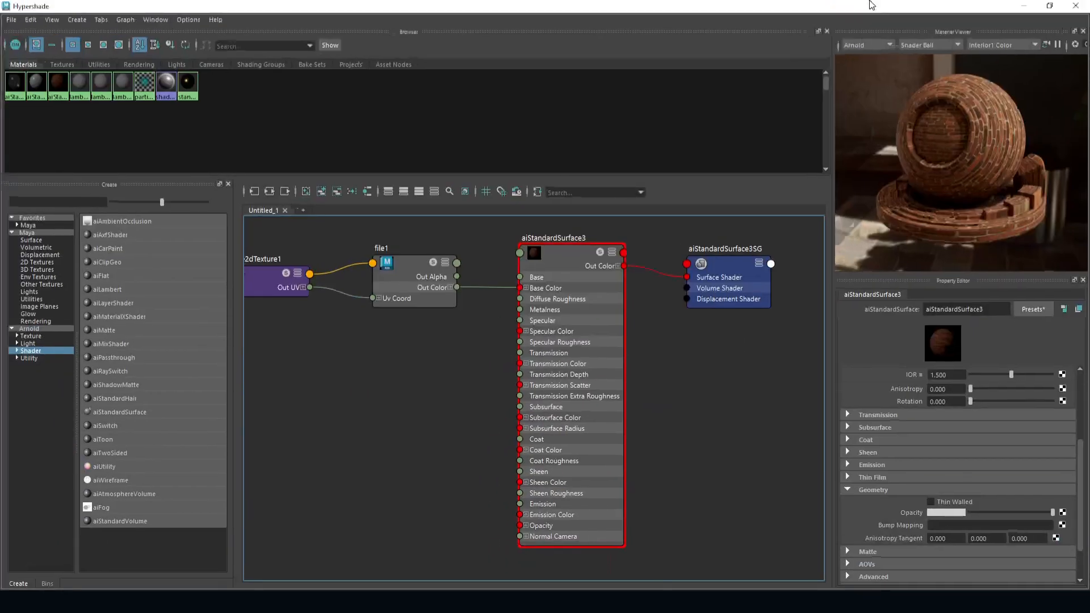
# Step: Map the displacement material of the aiStandardSurface3SG shading group with a File texture
pyautogui.click(725, 267)
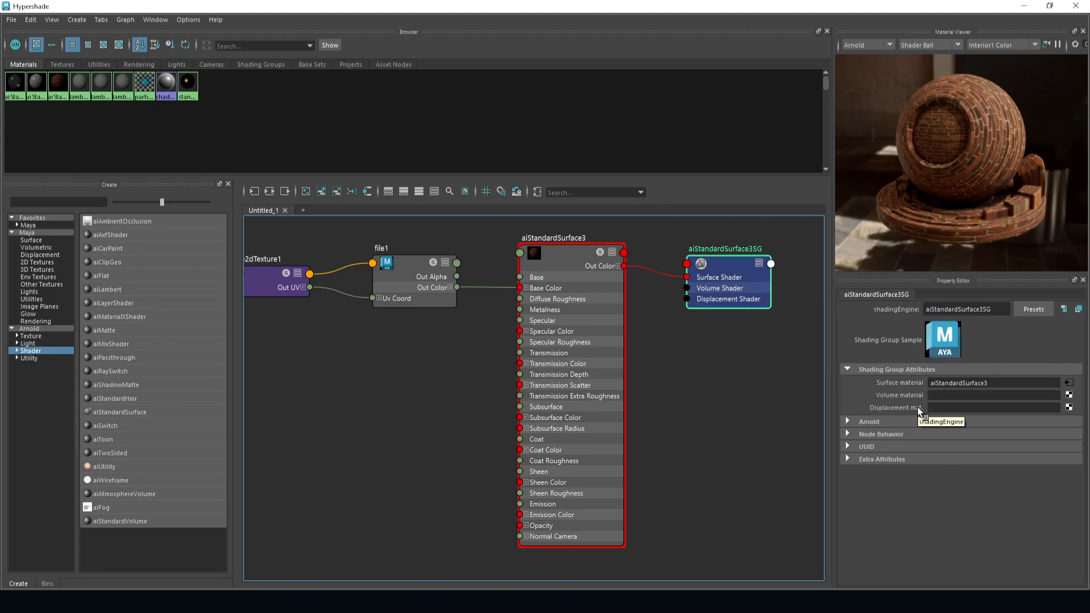
pyautogui.click(1069, 407)
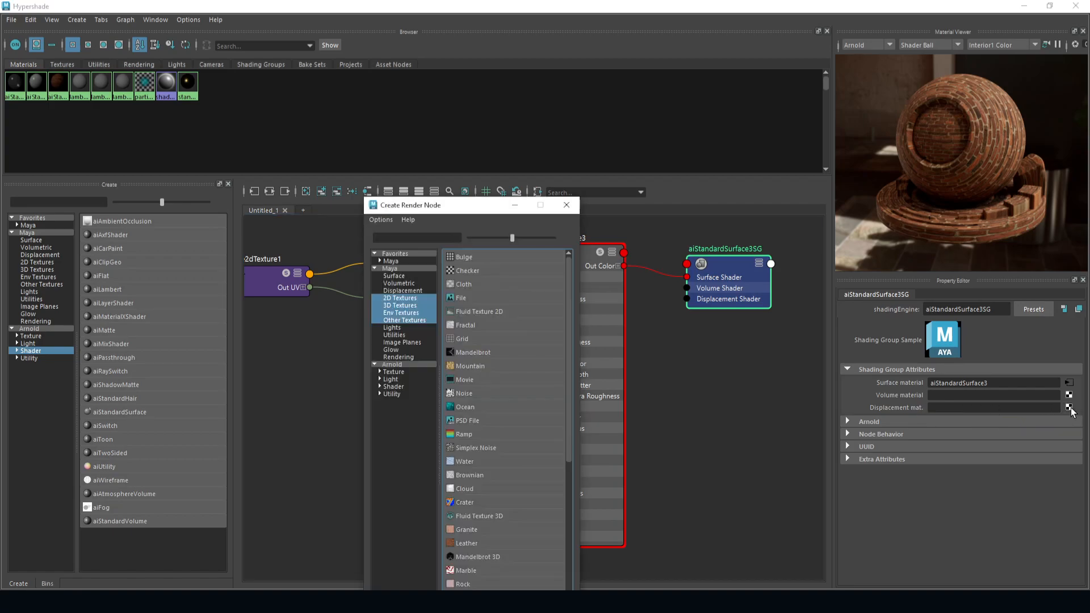
pyautogui.click(458, 298)
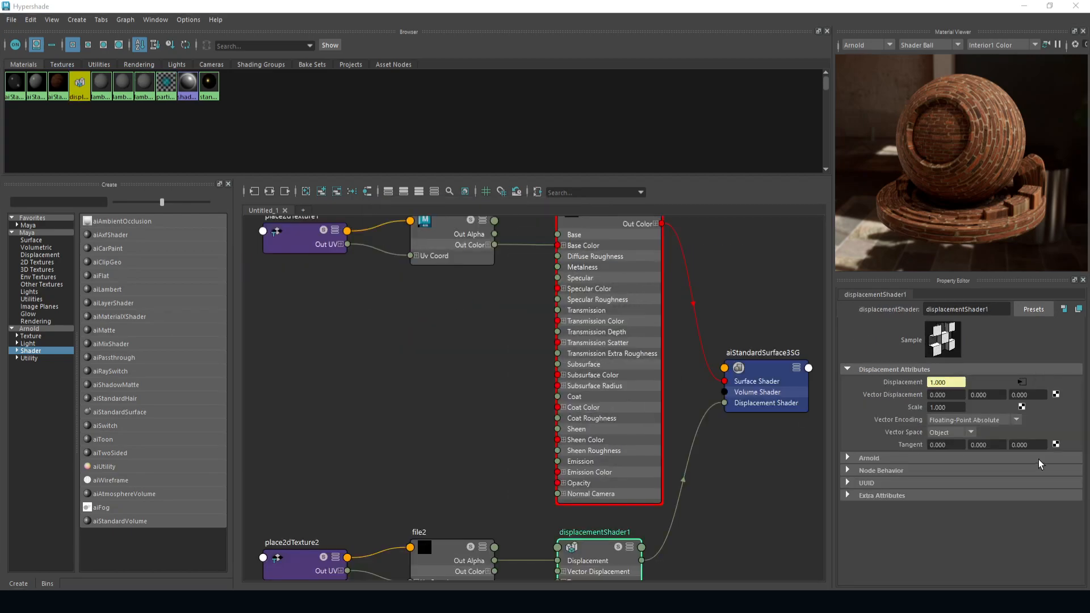
pyautogui.scroll(-3, 720, 424)
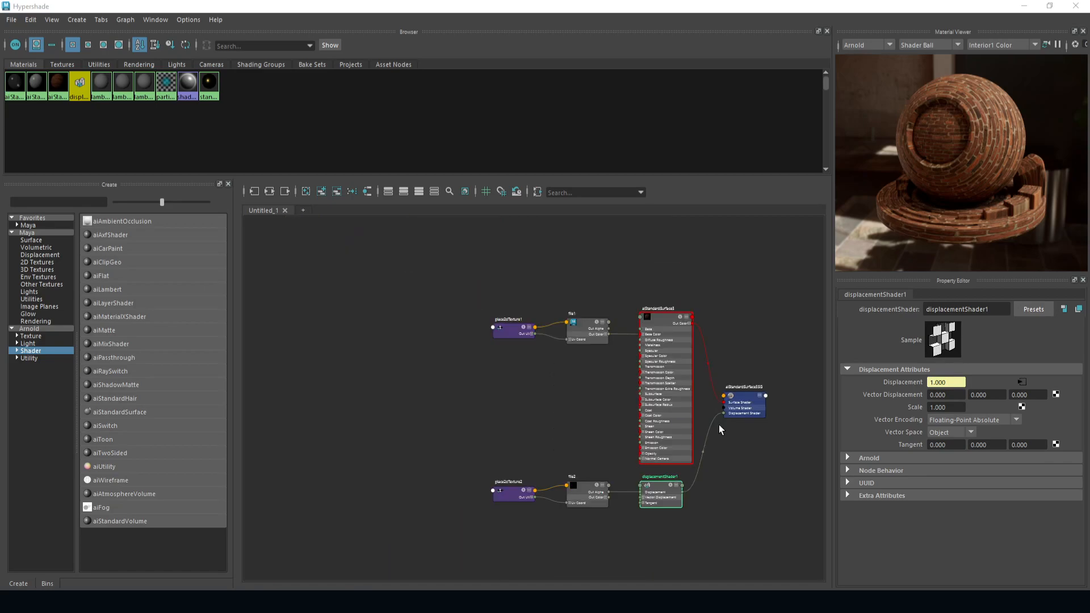
pyautogui.keyDown('alt'); pyautogui.moveTo(747, 468); pyautogui.dragTo(732, 461, button='middle'); pyautogui.keyUp('alt')
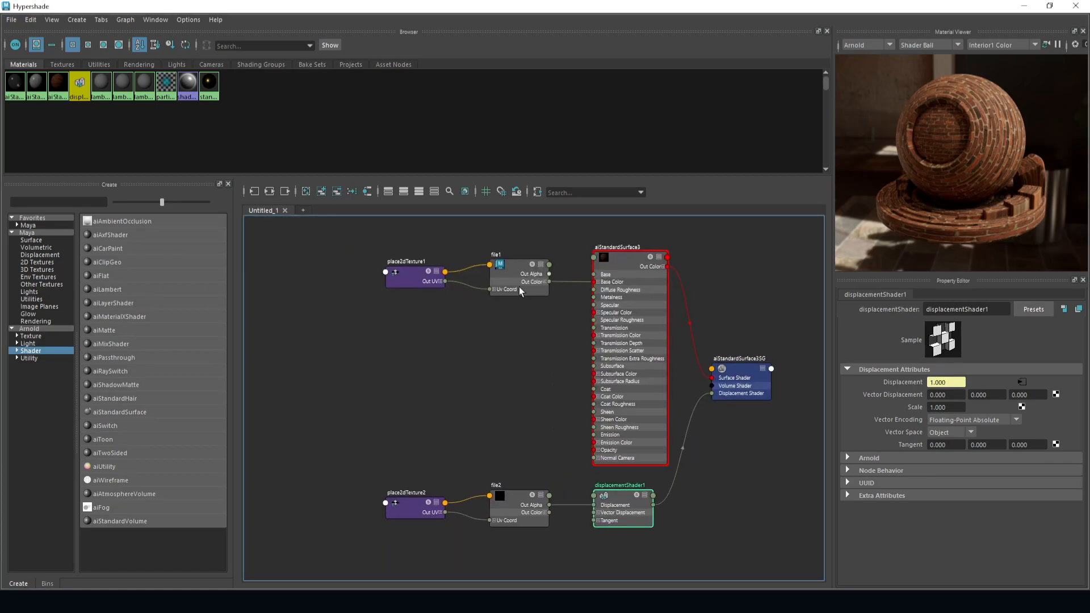
pyautogui.click(735, 460)
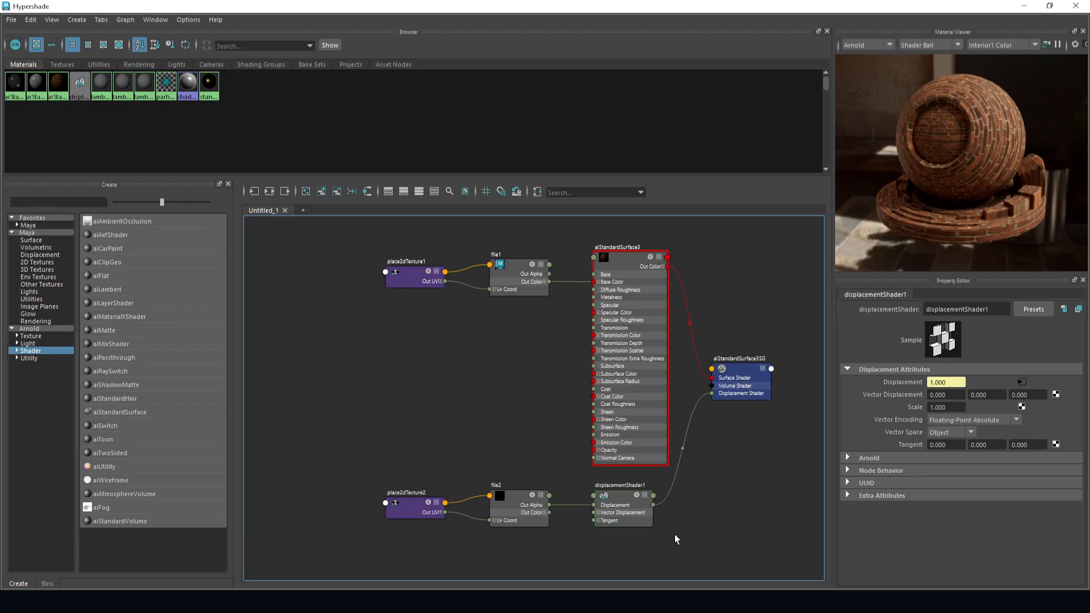
# Step: Load brick_wall_006_disp_2k.png as the image of the file2 texture node
pyautogui.click(510, 500)
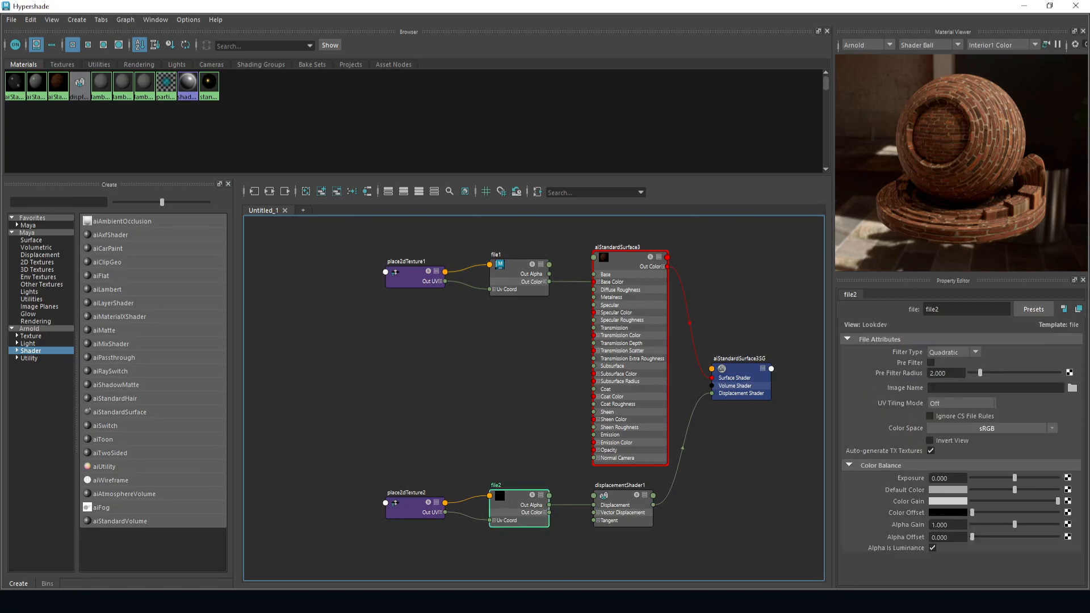
pyautogui.click(1075, 390)
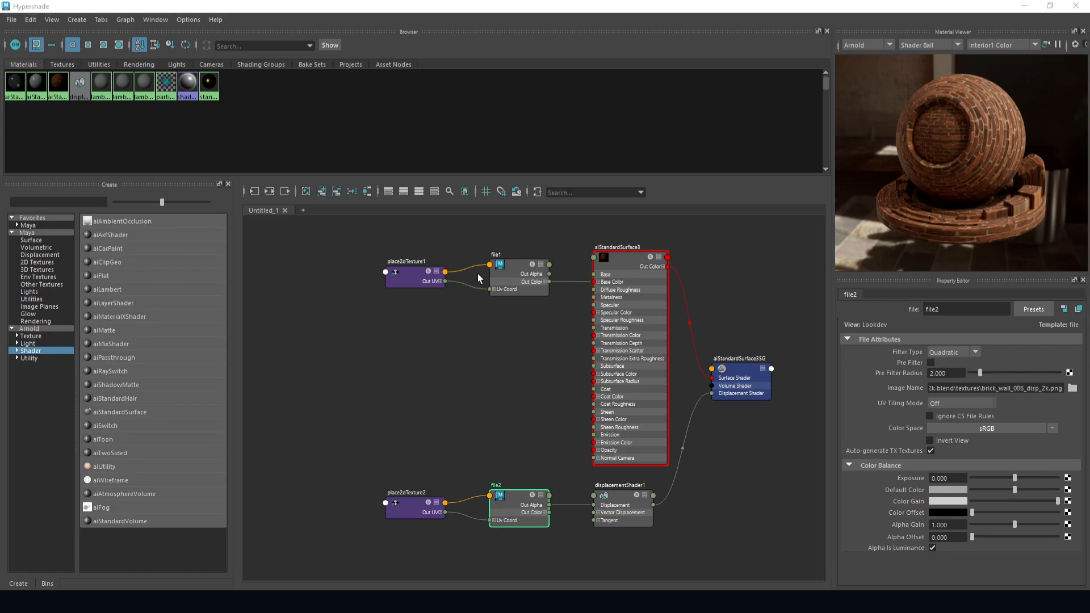
pyautogui.click(741, 459)
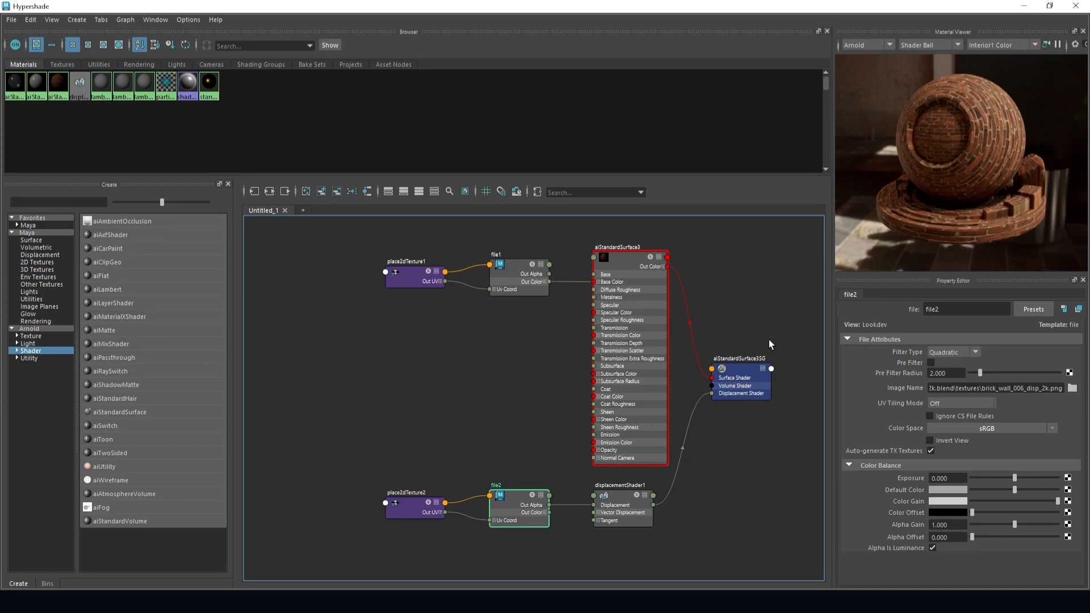
# Step: Follow displacementShader1's displacement input and examine the brick surface in the material preview
pyautogui.click(620, 503)
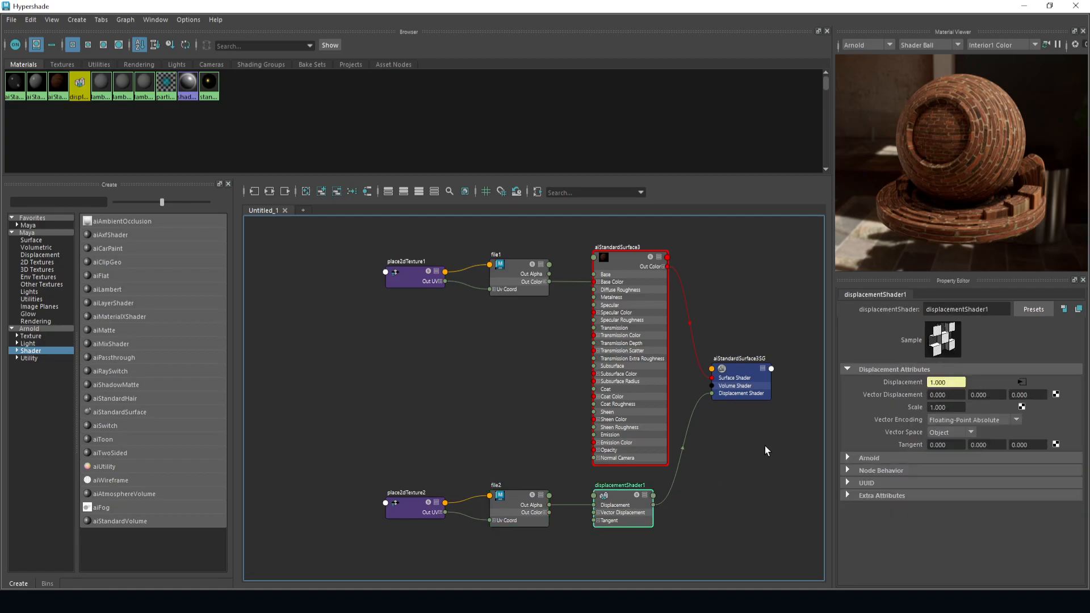
pyautogui.click(1022, 382)
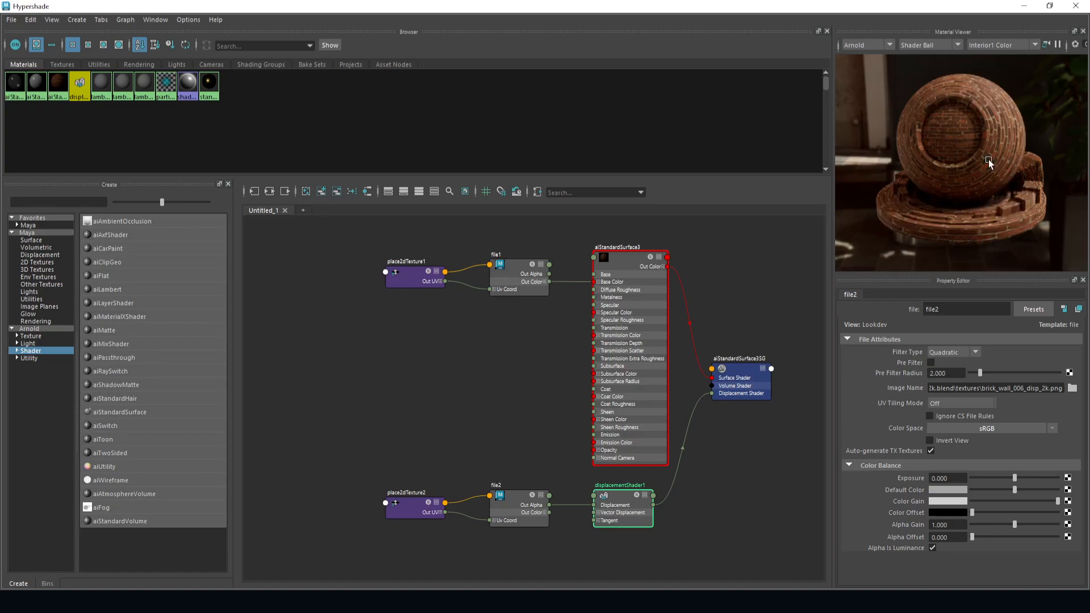
pyautogui.scroll(5, 989, 159)
pyautogui.scroll(-5, 989, 163)
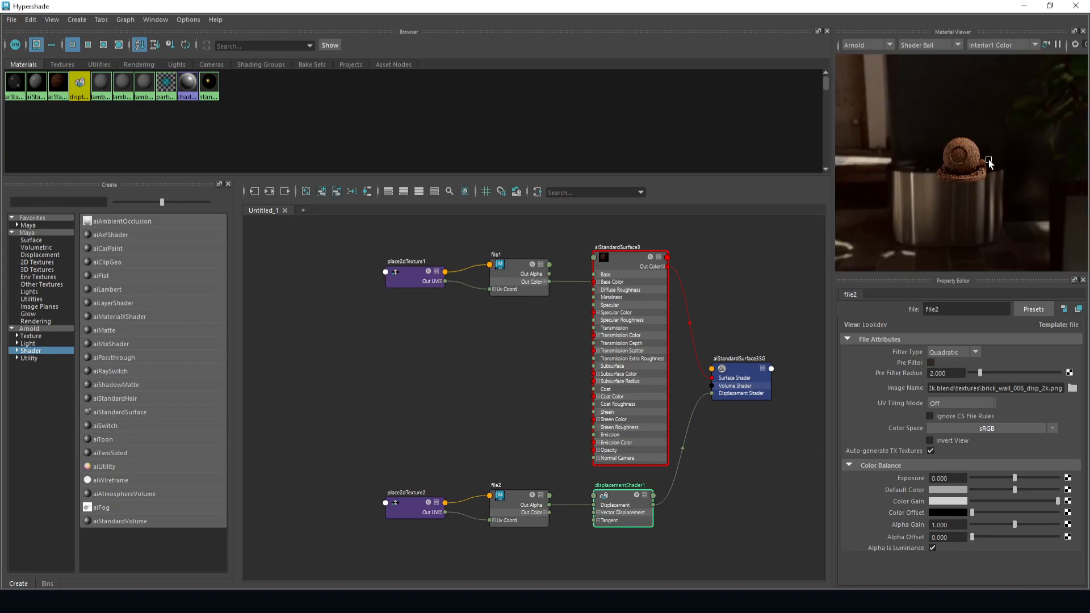
# Step: Inspect the shading group's displacement input and place2dTexture2's placement attributes, and examine the brick preview up close and from afar
pyautogui.click(748, 488)
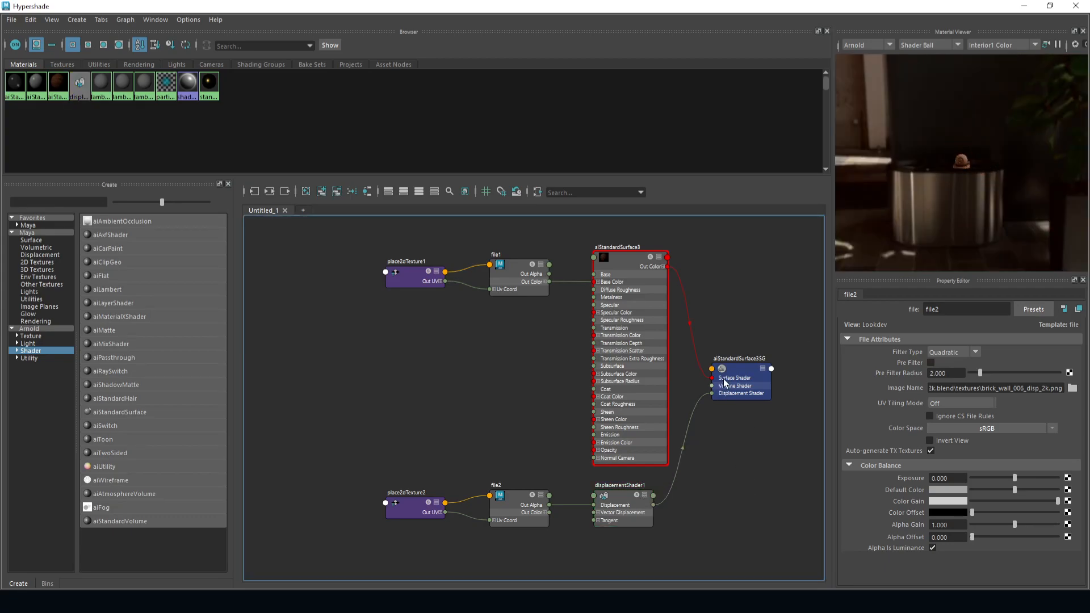
pyautogui.click(746, 373)
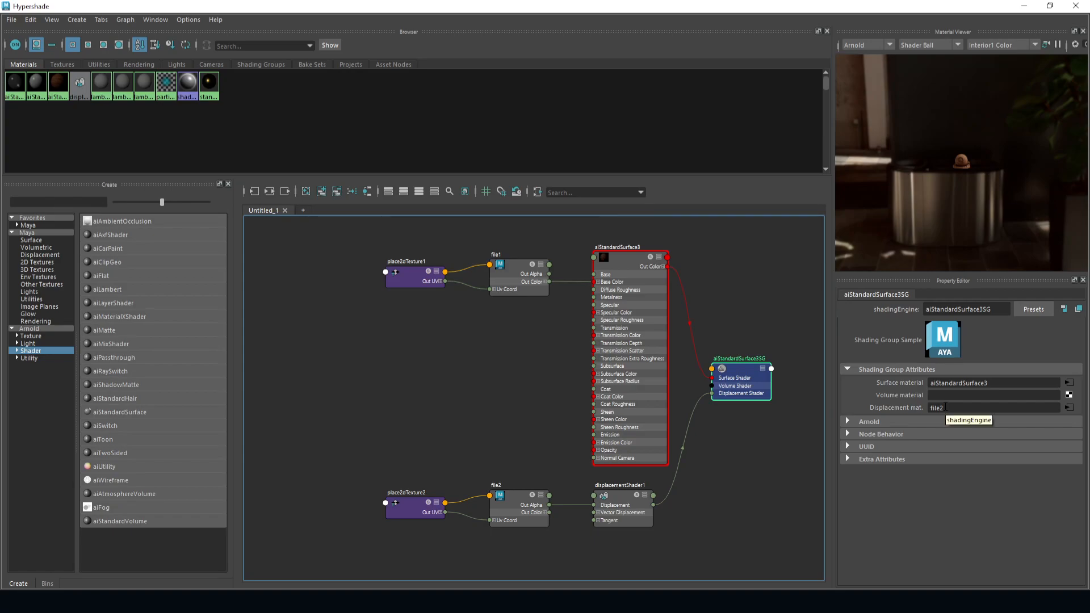
pyautogui.click(1071, 408)
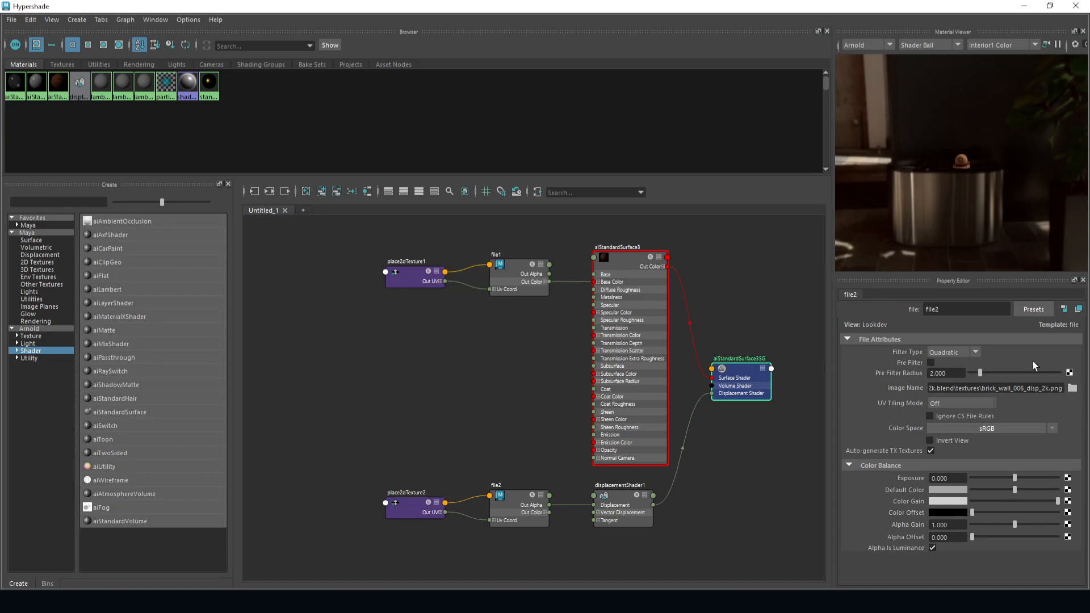
pyautogui.click(416, 507)
pyautogui.click(428, 415)
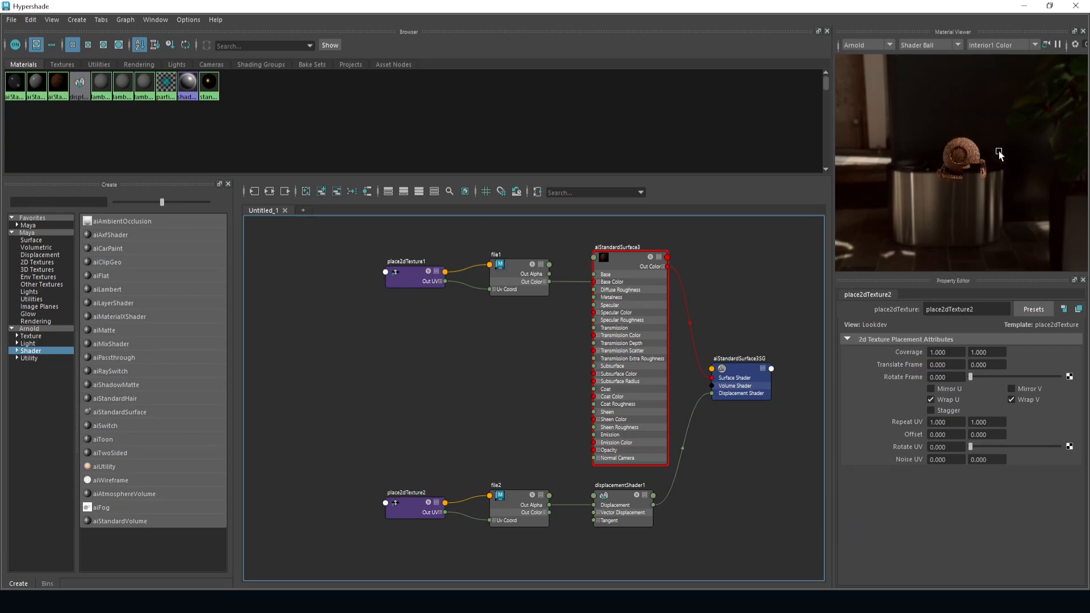
pyautogui.scroll(6, 996, 152)
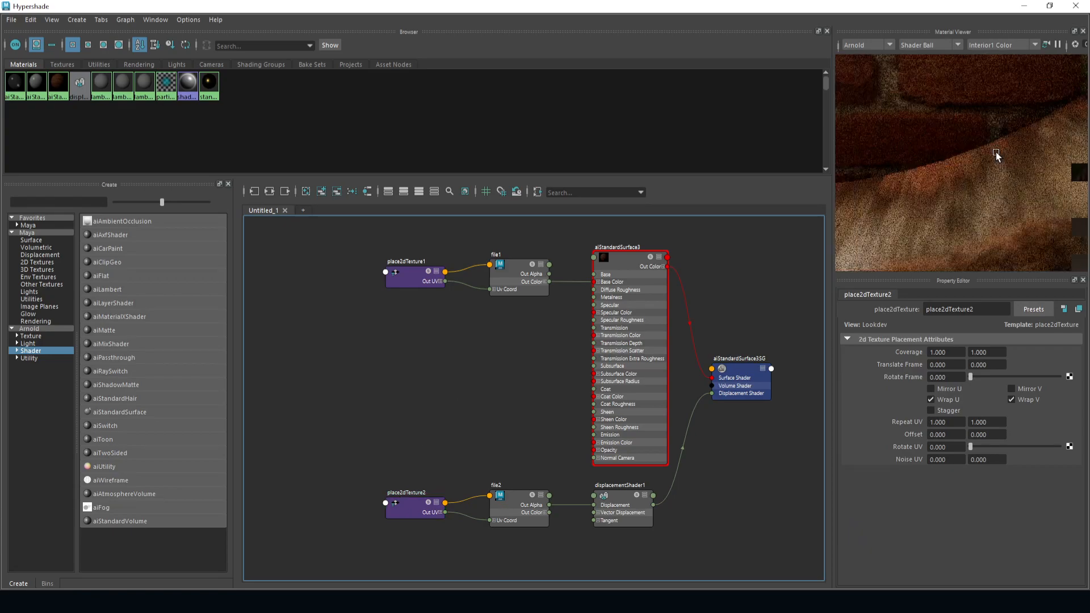
pyautogui.scroll(-6, 996, 152)
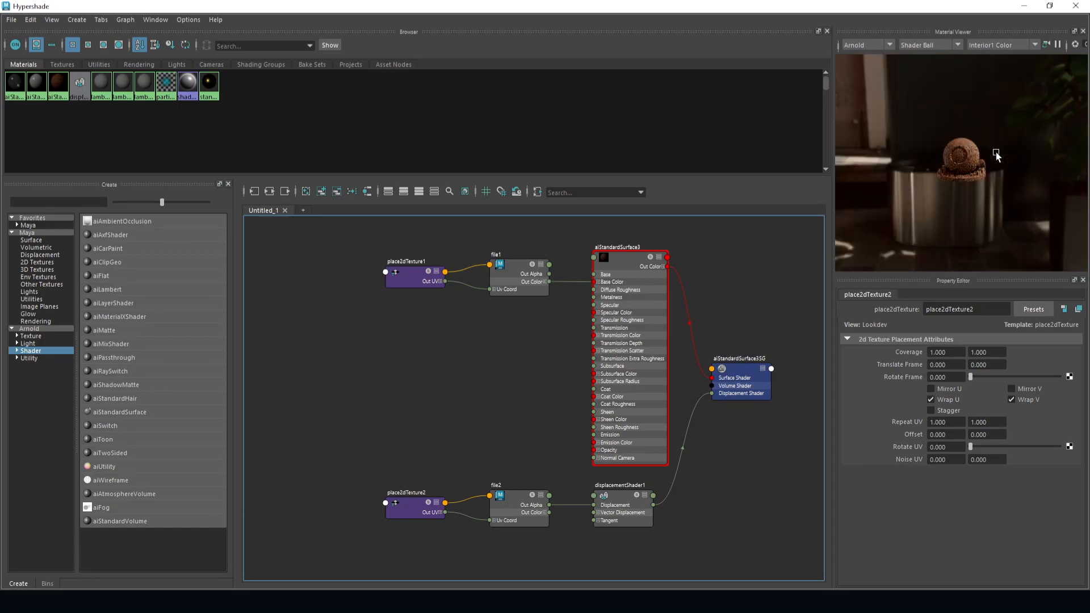
pyautogui.scroll(2, 996, 152)
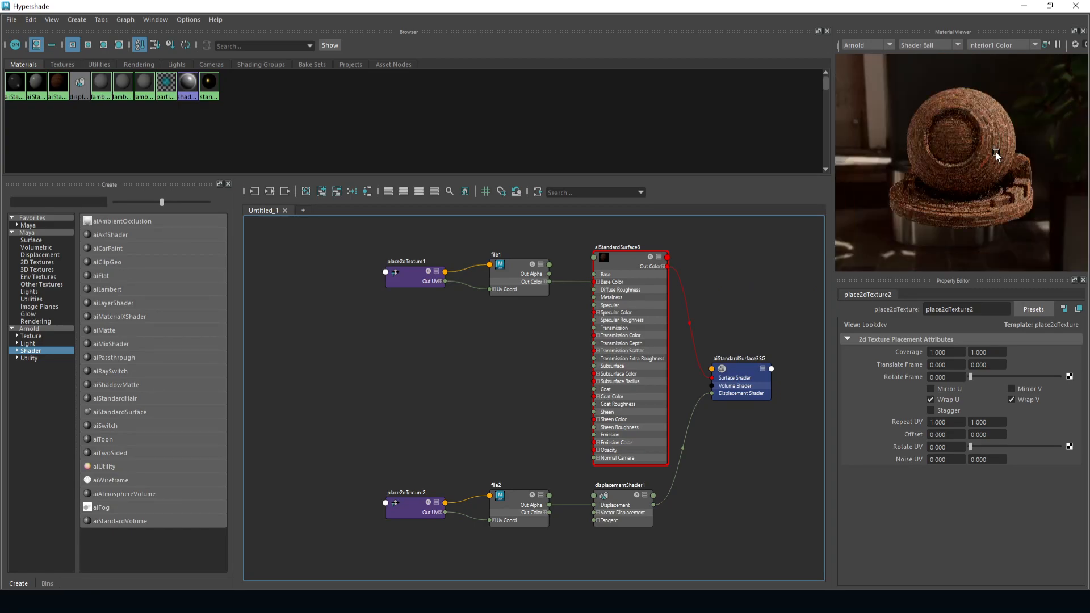
# Step: Switch to the main Maya window, create a polygon cube beside the spider and scale it into a thin square slab
pyautogui.click(1024, 6)
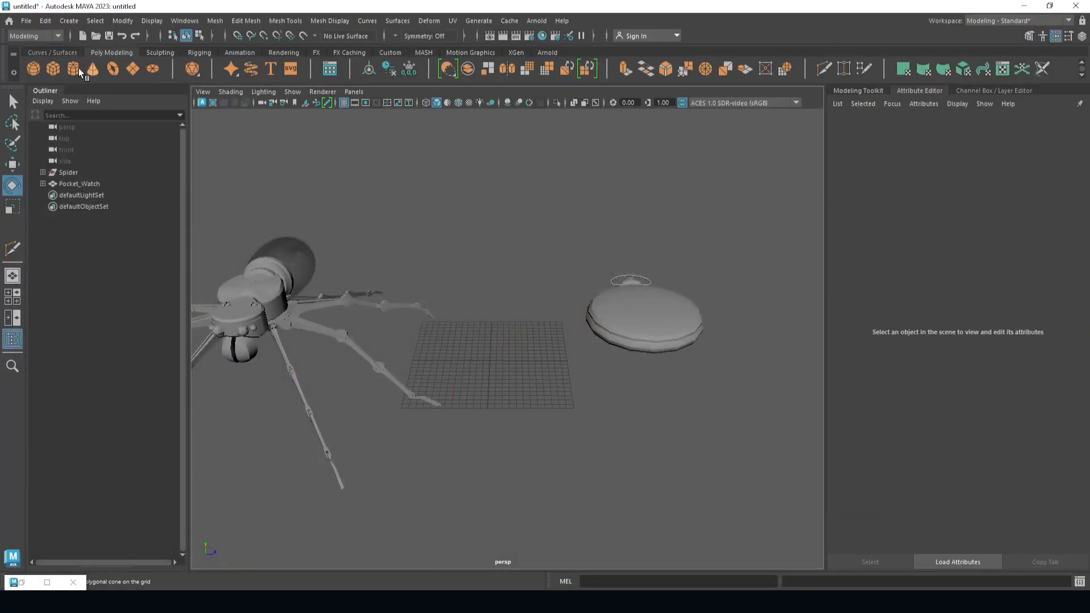
pyautogui.click(54, 68)
pyautogui.press('r')
pyautogui.moveTo(547, 354); pyautogui.dragTo(572, 354)
pyautogui.keyDown('alt'); pyautogui.moveTo(569, 375); pyautogui.dragTo(485, 359); pyautogui.keyUp('alt')
# Step: Move the slab vertically so that it stands upright just above the grid
pyautogui.press('w')
pyautogui.moveTo(497, 309); pyautogui.dragTo(517, 190)
pyautogui.keyDown('alt'); pyautogui.moveTo(504, 271); pyautogui.dragTo(565, 267); pyautogui.keyUp('alt')
pyautogui.moveTo(491, 208); pyautogui.dragTo(494, 274)
pyautogui.keyDown('alt'); pyautogui.moveTo(522, 430); pyautogui.dragTo(551, 420); pyautogui.keyUp('alt')
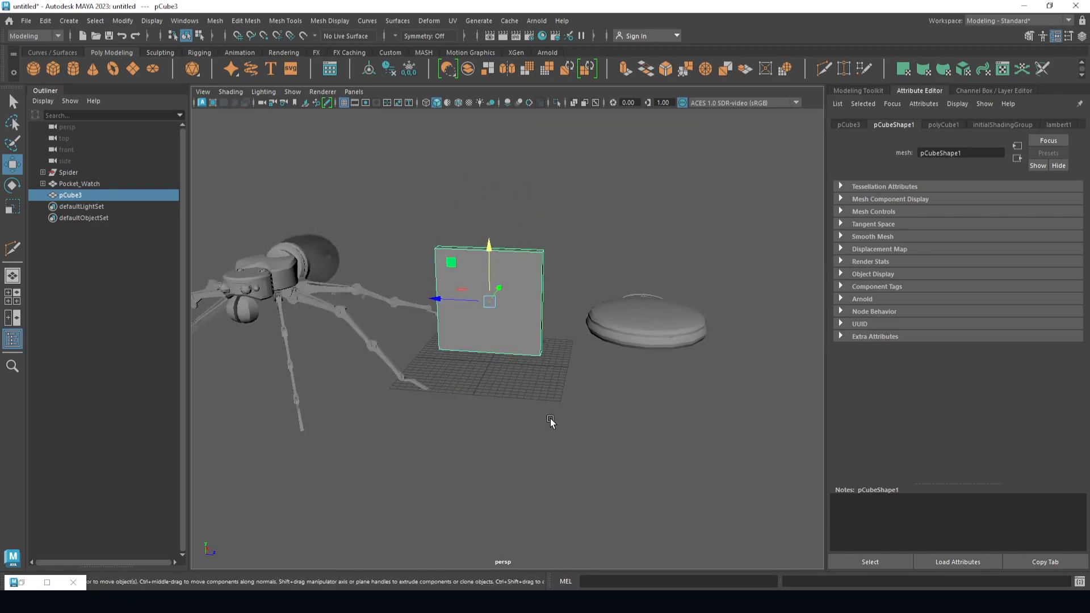
pyautogui.keyDown('alt'); pyautogui.moveTo(512, 377); pyautogui.dragTo(547, 391); pyautogui.keyUp('alt')
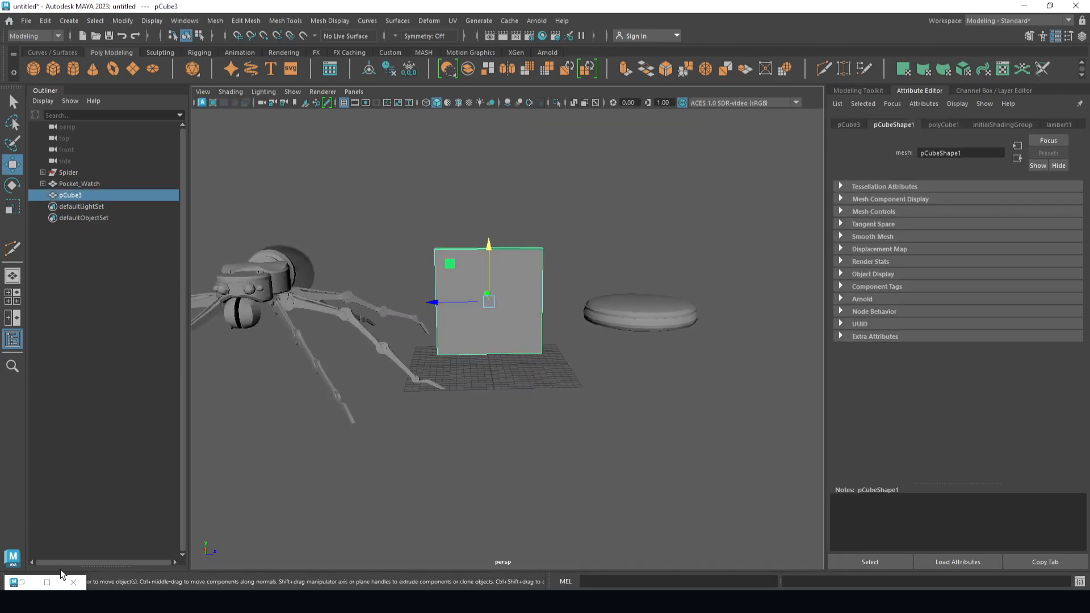
# Step: Assign the brick material aiStandardSurface3 to the selected slab in the Hypershade and return to the scene
pyautogui.click(48, 581)
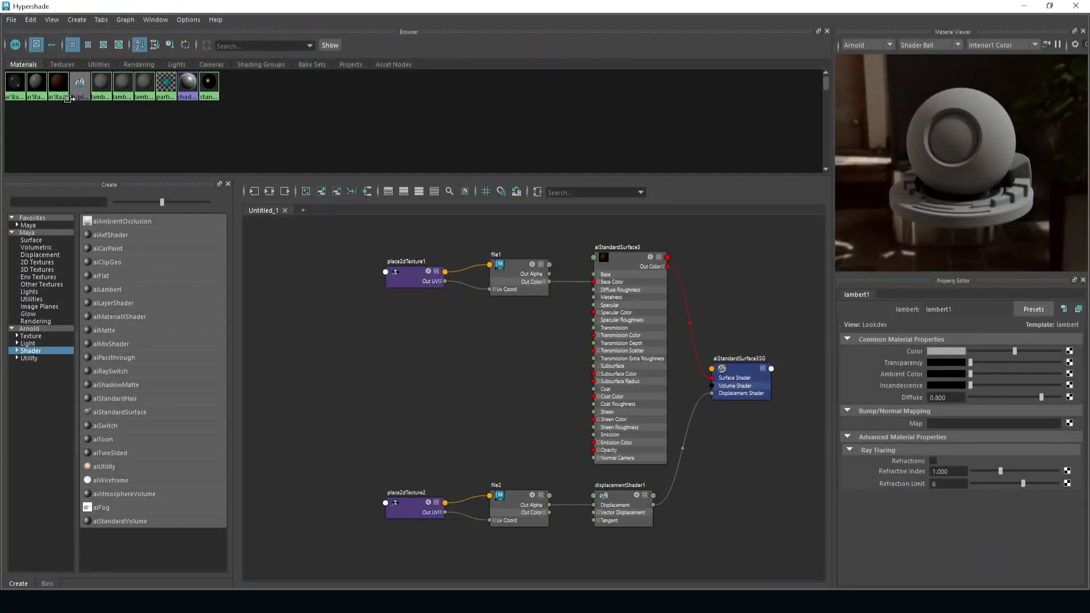
pyautogui.rightClick(60, 85)
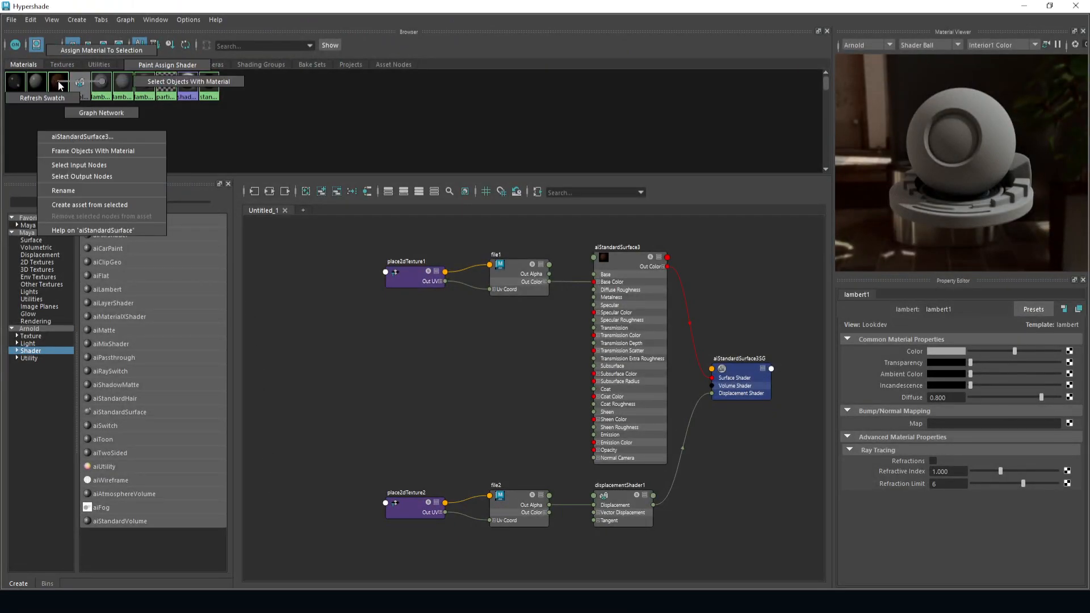
pyautogui.click(70, 51)
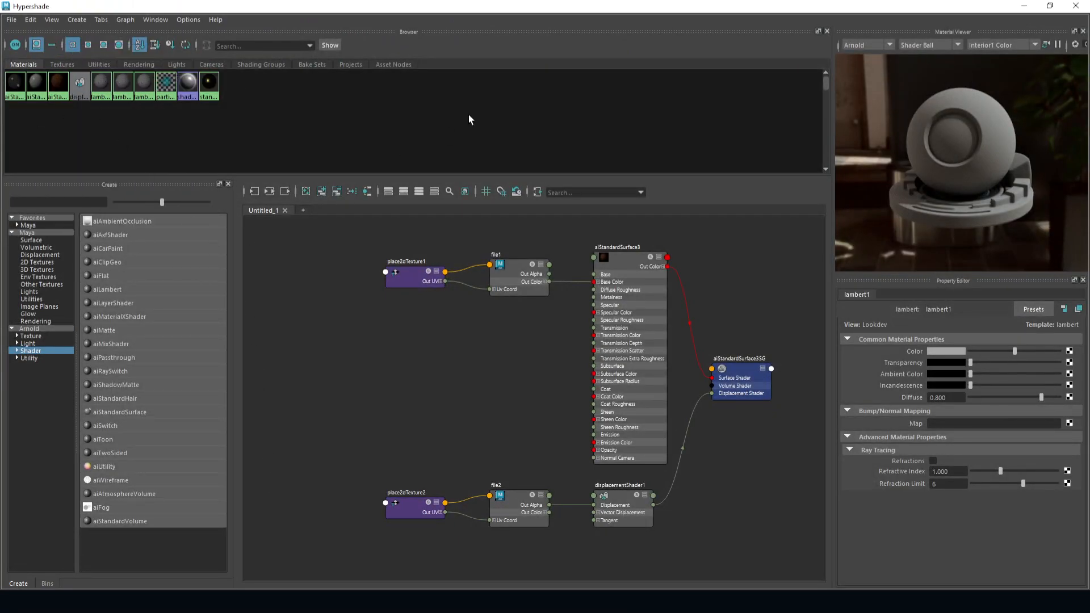
pyautogui.click(1025, 7)
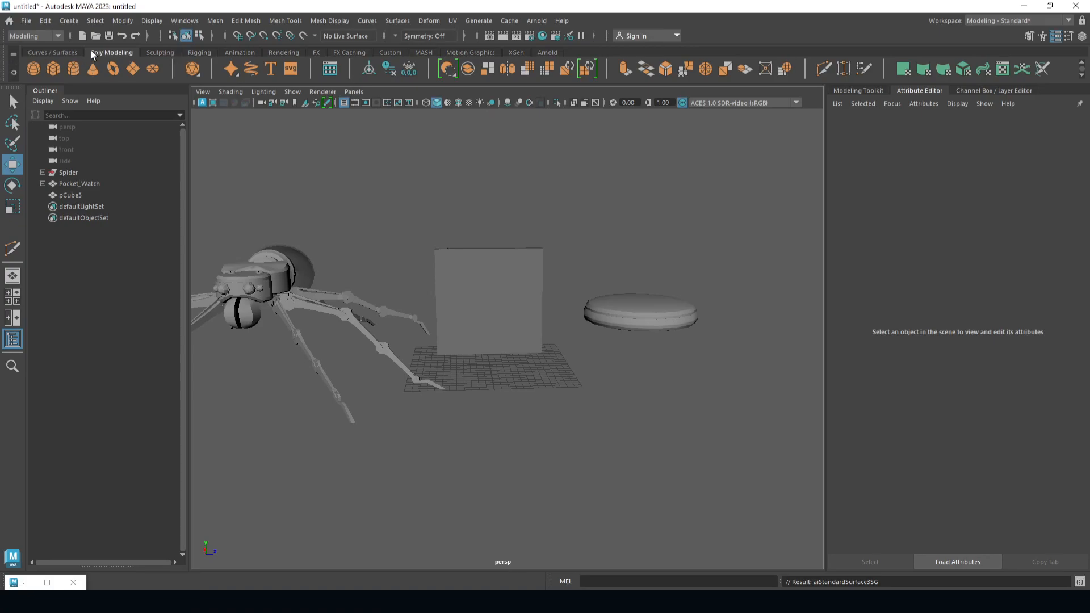
# Step: Add an Arnold Physical Sky to light the scene
pyautogui.click(533, 22)
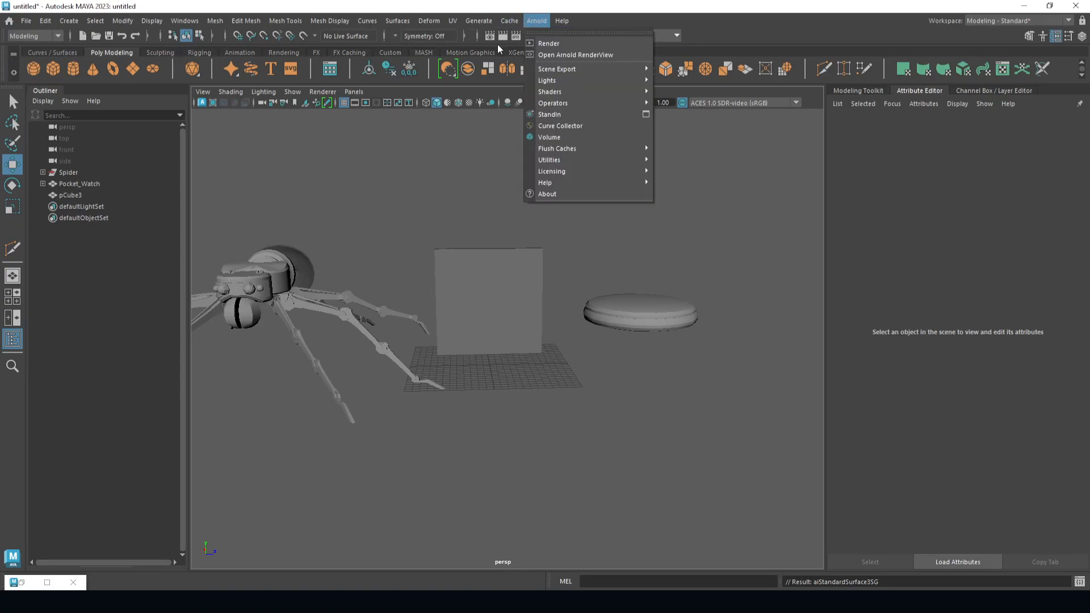
pyautogui.click(481, 52)
pyautogui.click(548, 52)
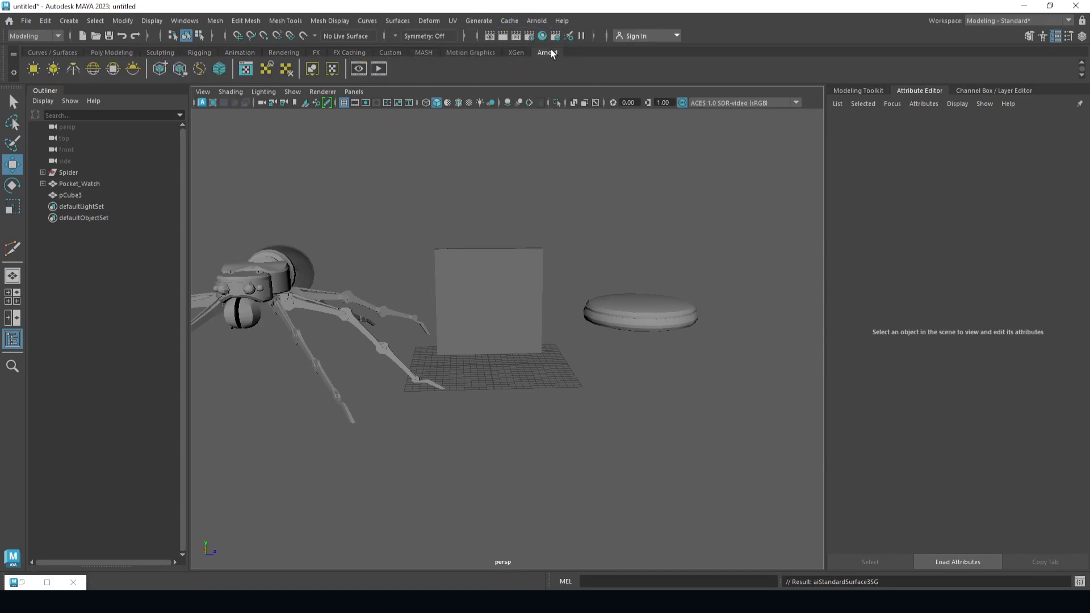
pyautogui.click(132, 69)
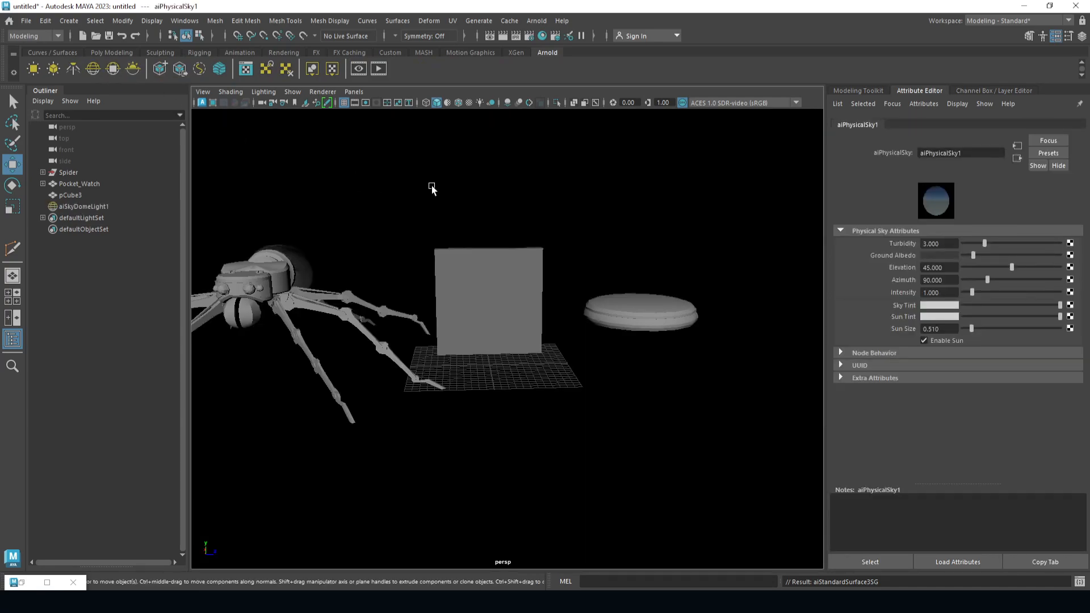
# Step: Select the slab pCube3 and rotate it from upright so that it lies flat
pyautogui.scroll(2, 431, 189)
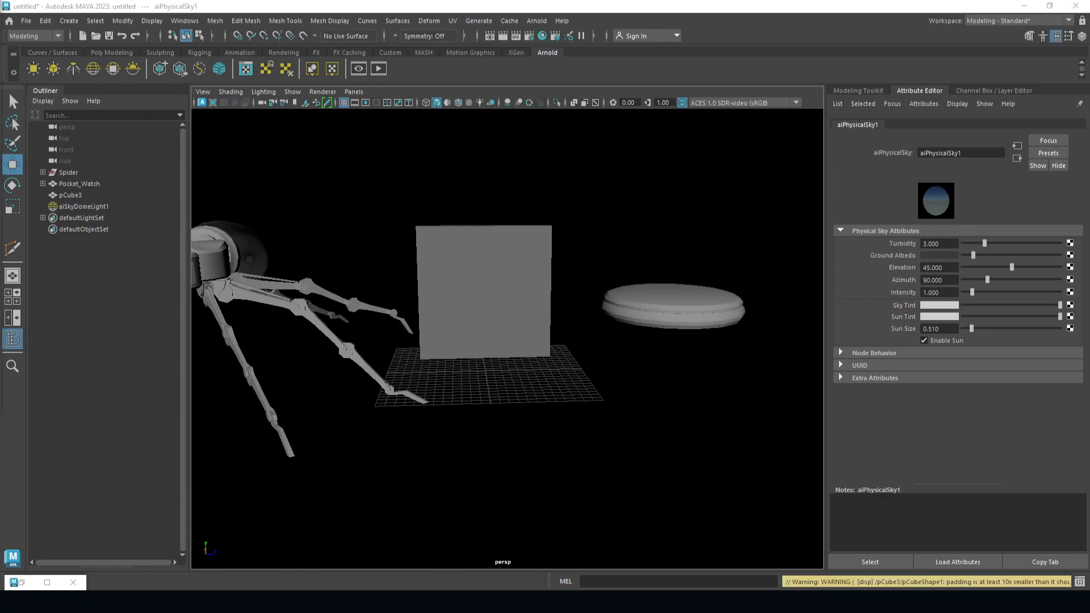
pyautogui.keyDown('alt'); pyautogui.moveTo(454, 341); pyautogui.dragTo(448, 400); pyautogui.keyUp('alt')
pyautogui.scroll(-6, 508, 339)
pyautogui.keyDown('alt'); pyautogui.moveTo(466, 363); pyautogui.dragTo(568, 398); pyautogui.keyUp('alt')
pyautogui.click(70, 195)
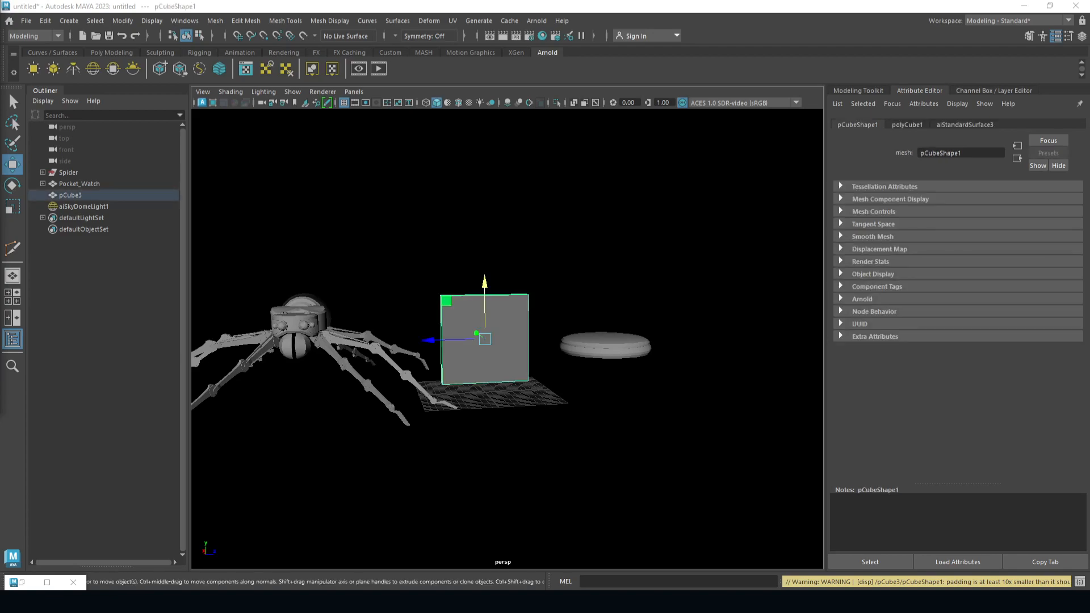
pyautogui.press('e')
pyautogui.moveTo(496, 357); pyautogui.dragTo(312, 298)
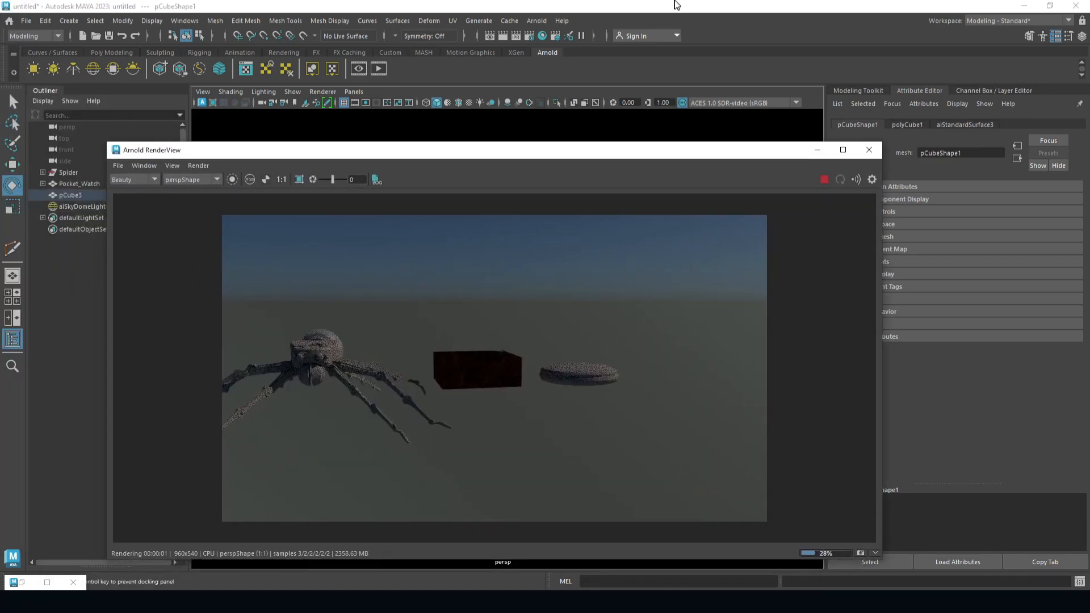
# Step: Examine the brick slab from several angles in the Arnold RenderView
pyautogui.moveTo(659, 165); pyautogui.dragTo(702, 114)
pyautogui.scroll(8, 521, 351)
pyautogui.keyDown('alt'); pyautogui.moveTo(596, 350); pyautogui.dragTo(541, 374); pyautogui.keyUp('alt')
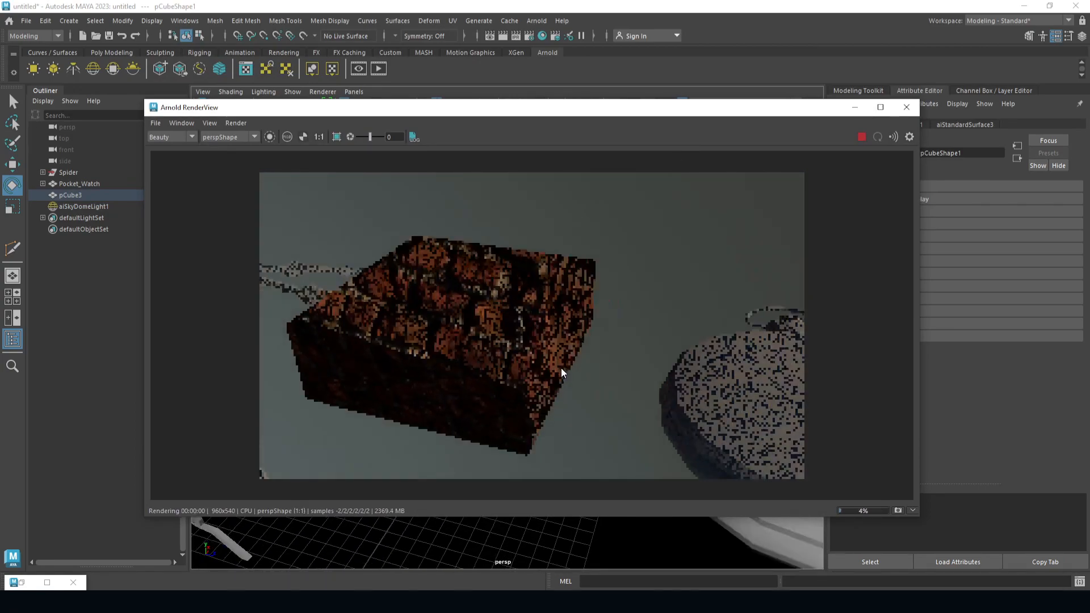
pyautogui.scroll(-5, 595, 338)
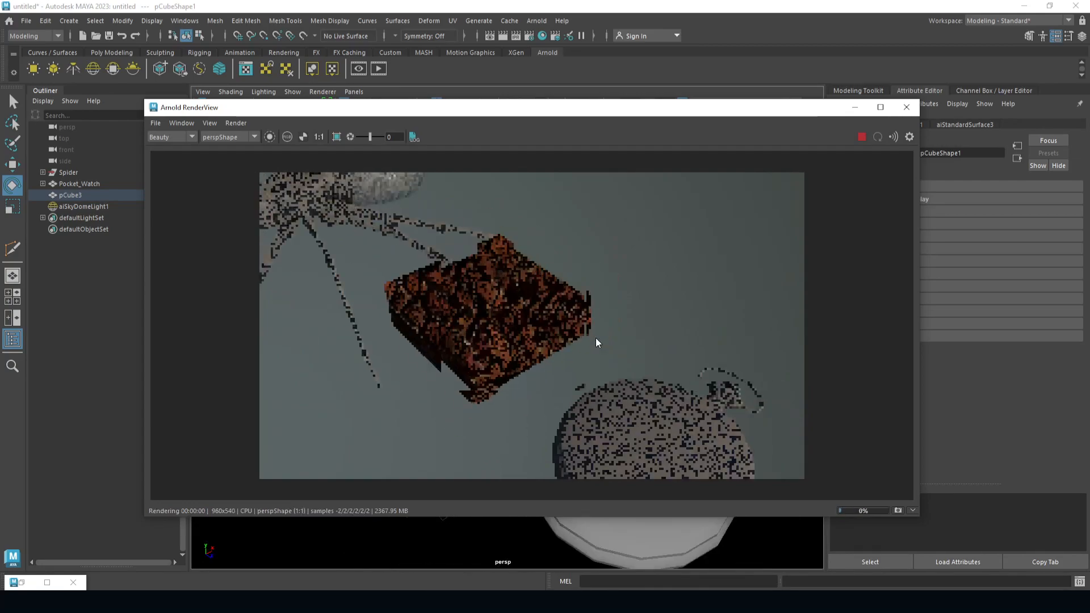
pyautogui.keyDown('alt'); pyautogui.moveTo(595, 336); pyautogui.dragTo(608, 302); pyautogui.keyUp('alt')
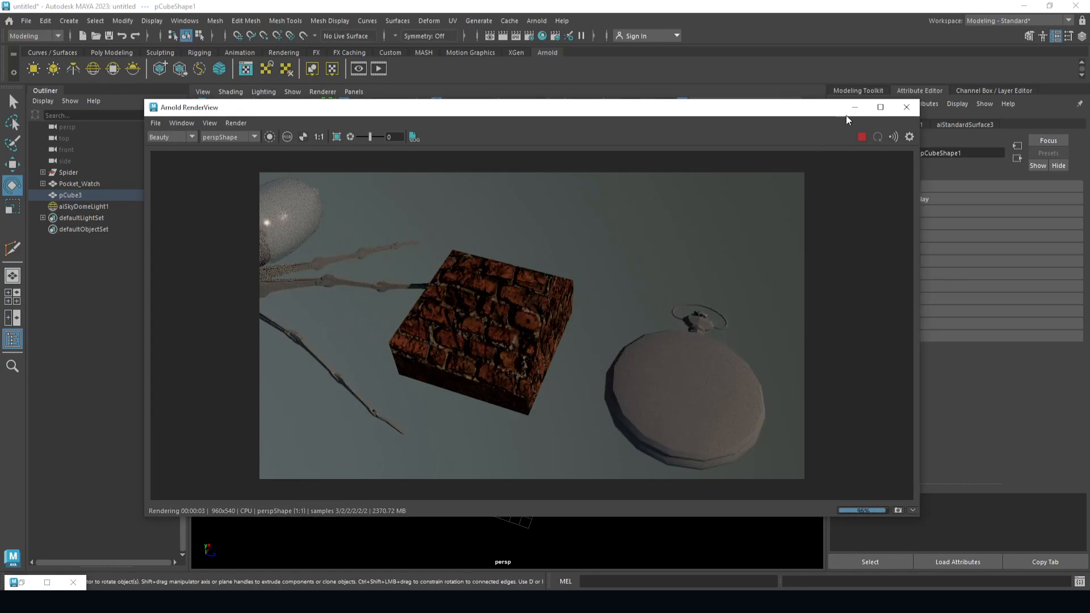
pyautogui.keyDown('alt'); pyautogui.moveTo(661, 286); pyautogui.dragTo(805, 164); pyautogui.keyUp('alt')
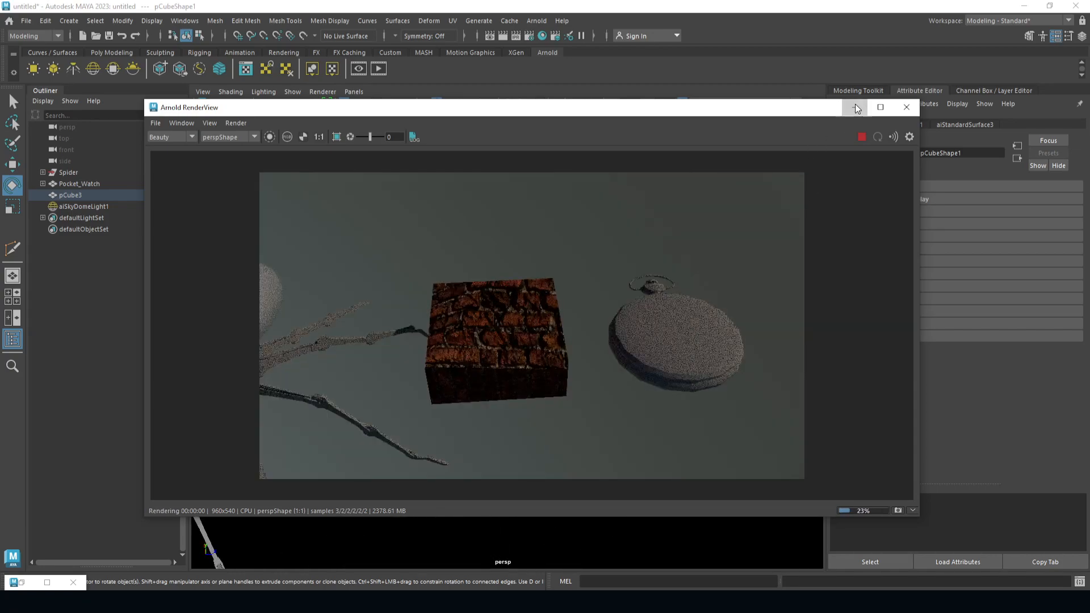
# Step: Return to the scene and move the slab upward, well clear of the spider and pocket watch
pyautogui.click(855, 107)
pyautogui.scroll(-10, 565, 352)
pyautogui.press('w')
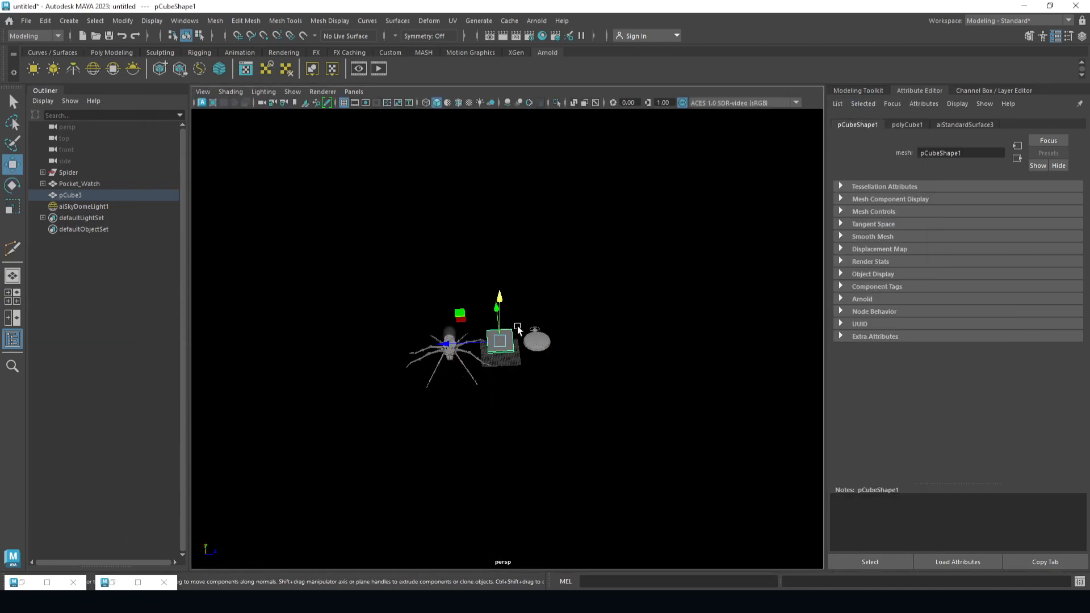
pyautogui.moveTo(503, 311); pyautogui.dragTo(505, 239)
pyautogui.click(509, 344)
pyautogui.click(508, 335)
pyautogui.keyDown('alt'); pyautogui.moveTo(530, 280); pyautogui.dragTo(911, 220); pyautogui.keyUp('alt')
pyautogui.press('r')
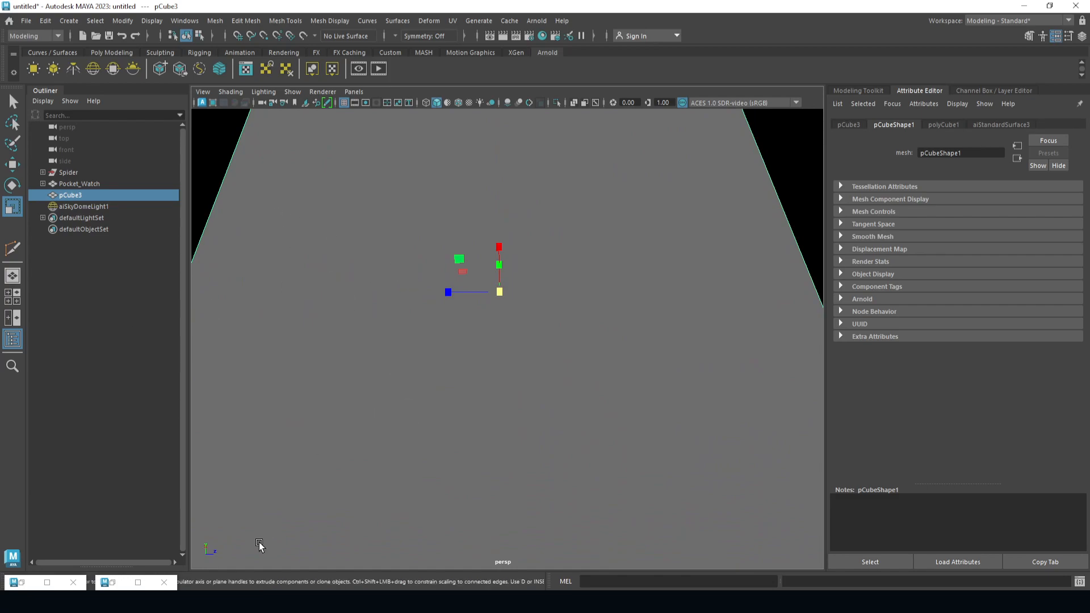
# Step: Enlarge the Arnold RenderView and examine the raised slab's brick surface up close
pyautogui.click(138, 583)
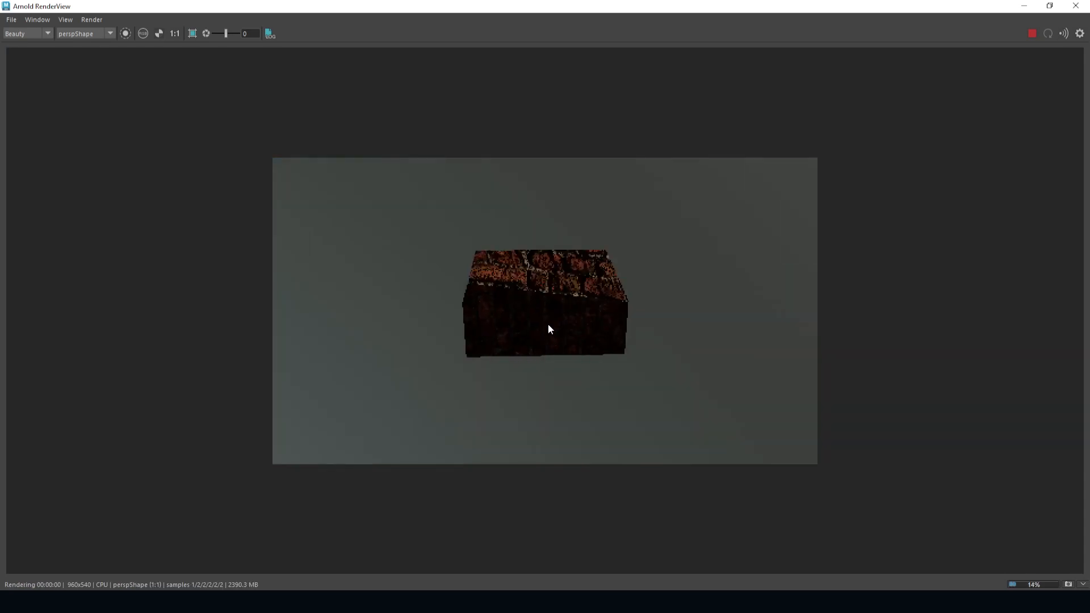
pyautogui.scroll(6, 548, 324)
pyautogui.moveTo(548, 325)
pyautogui.keyDown('alt'); pyautogui.mouseDown()
pyautogui.moveTo(529, 348)
pyautogui.moveTo(529, 323)
pyautogui.mouseUp(); pyautogui.keyUp('alt')
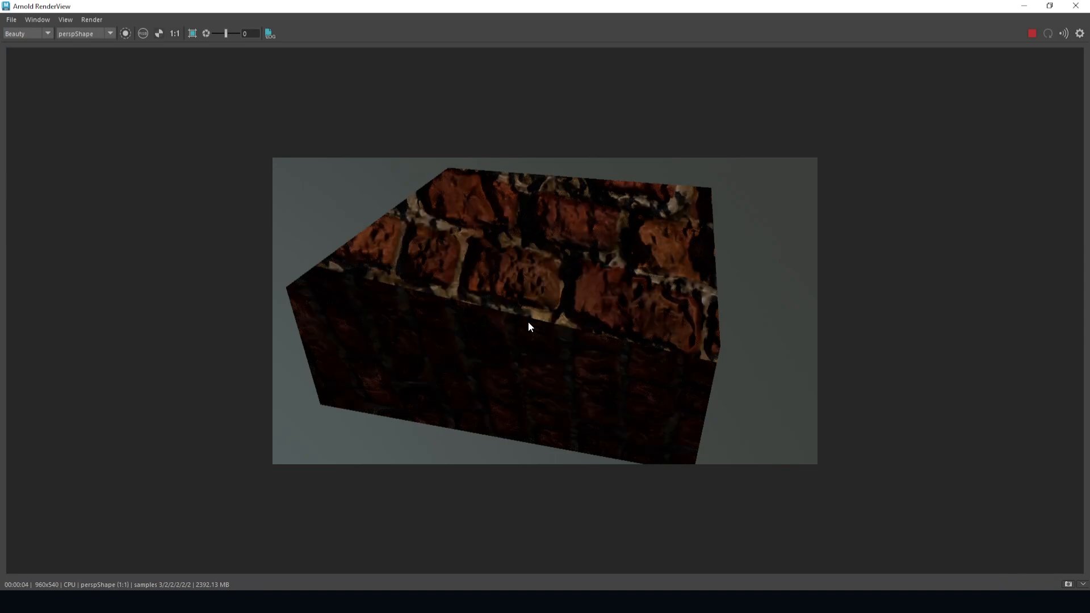
pyautogui.scroll(-2, 528, 323)
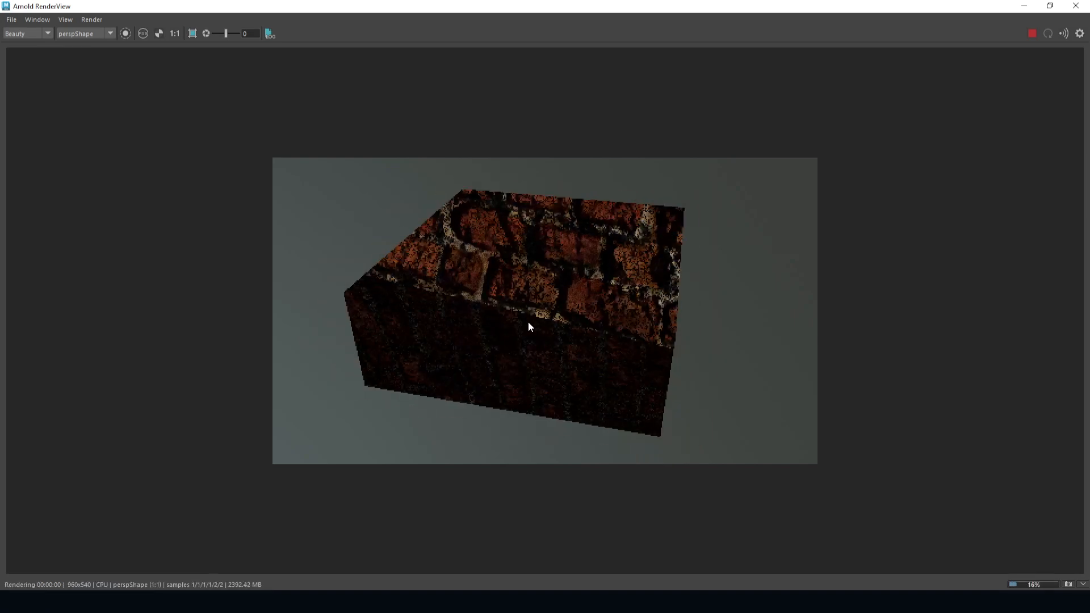
pyautogui.click(1055, 8)
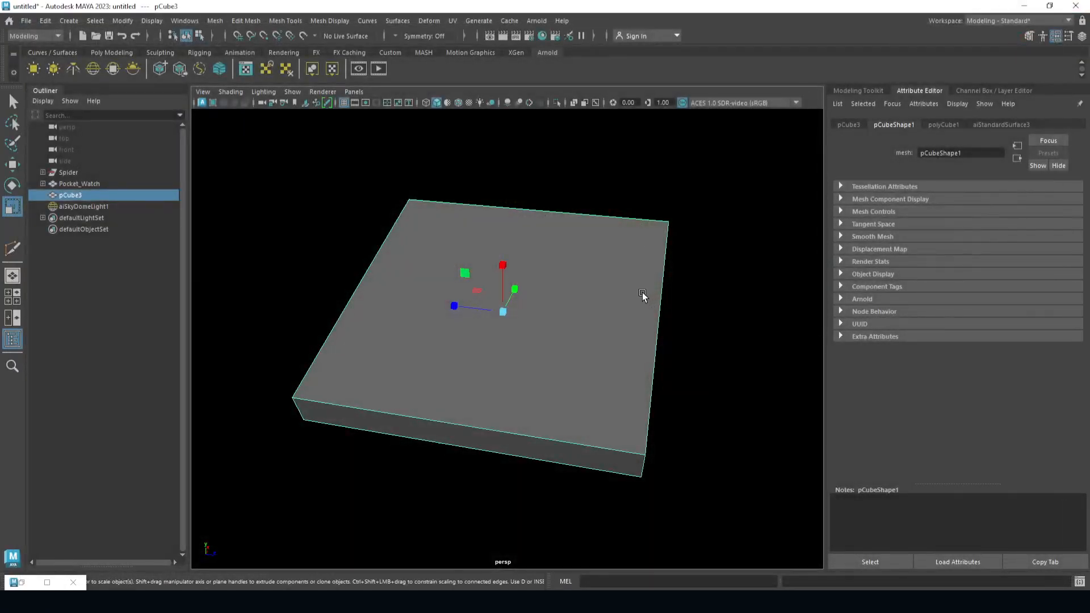
# Step: Inspect the slab's material aiStandardSurface3, its shading group and the file texture feeding its displacement
pyautogui.keyDown('alt'); pyautogui.moveTo(645, 292); pyautogui.dragTo(618, 274); pyautogui.keyUp('alt')
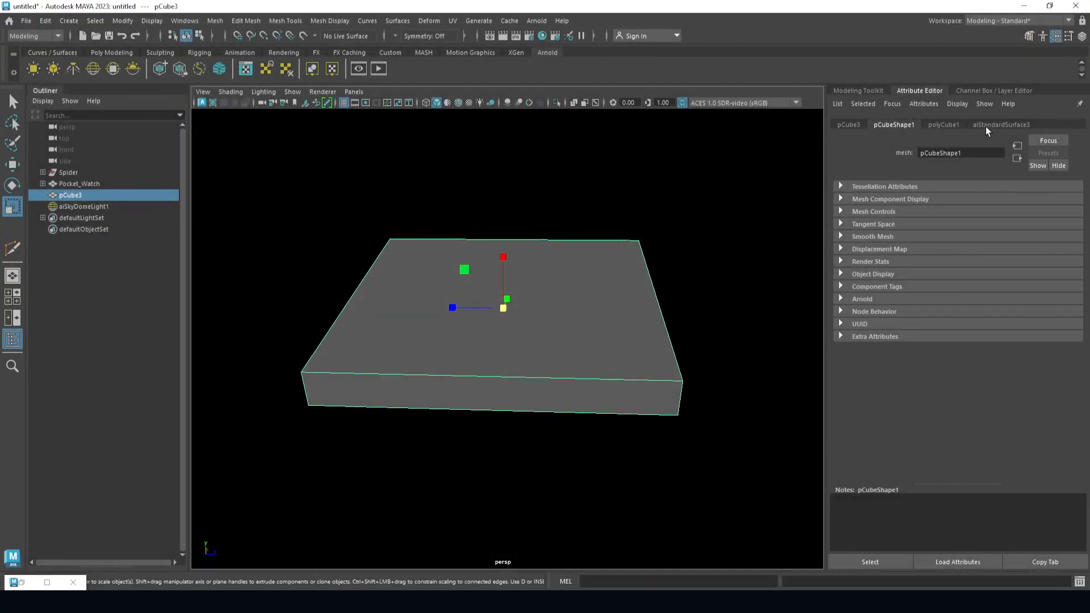
pyautogui.click(1003, 124)
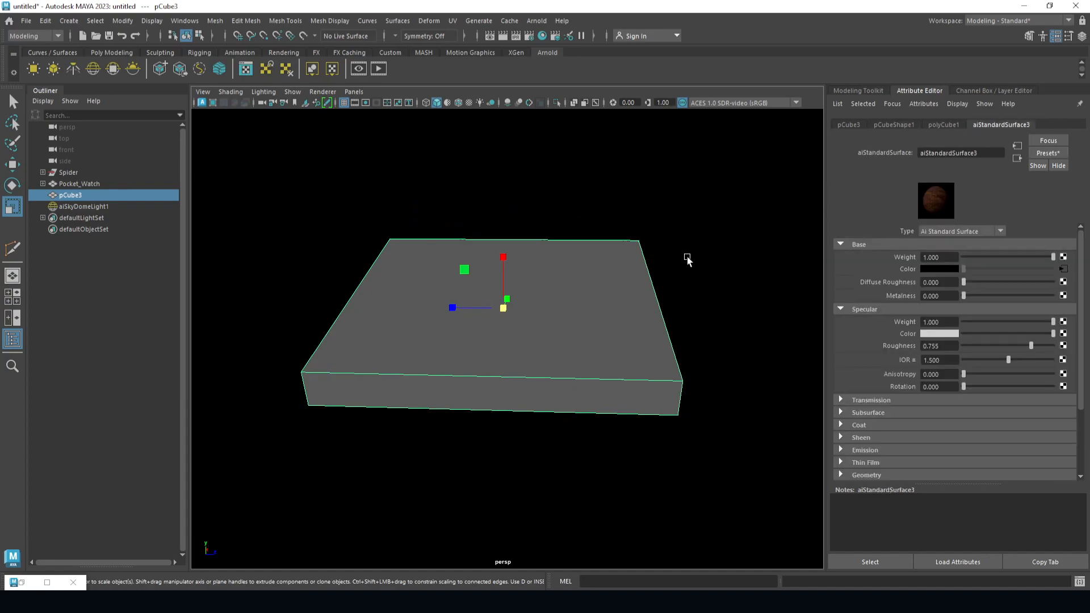
pyautogui.keyDown('alt'); pyautogui.moveTo(698, 258); pyautogui.dragTo(701, 236); pyautogui.keyUp('alt')
pyautogui.click(1016, 158)
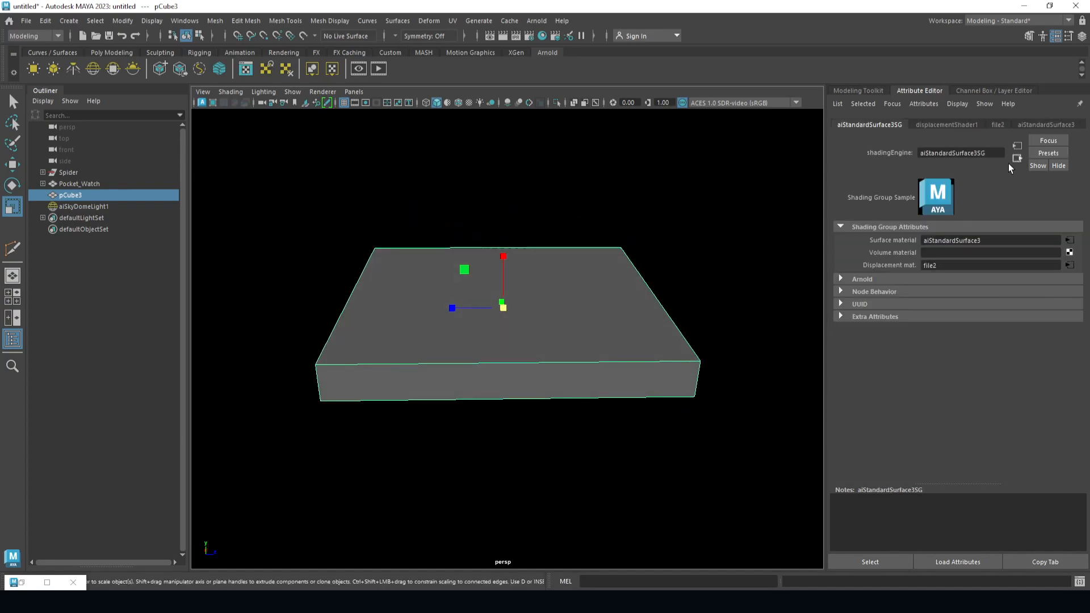
pyautogui.click(1069, 265)
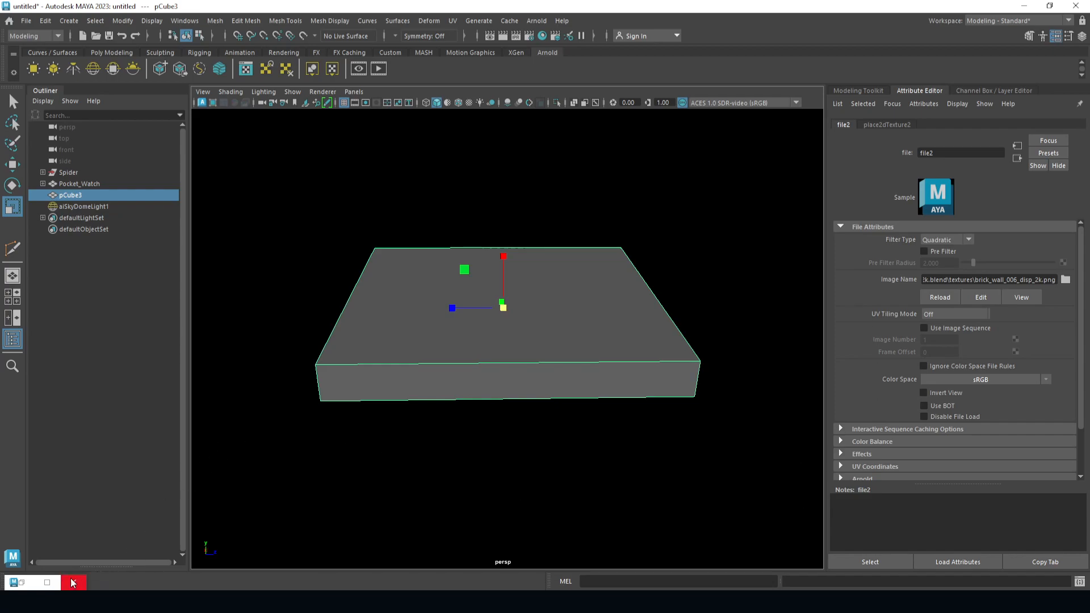
# Step: Check the brick material's shader ball preview in the Hypershade
pyautogui.click(49, 582)
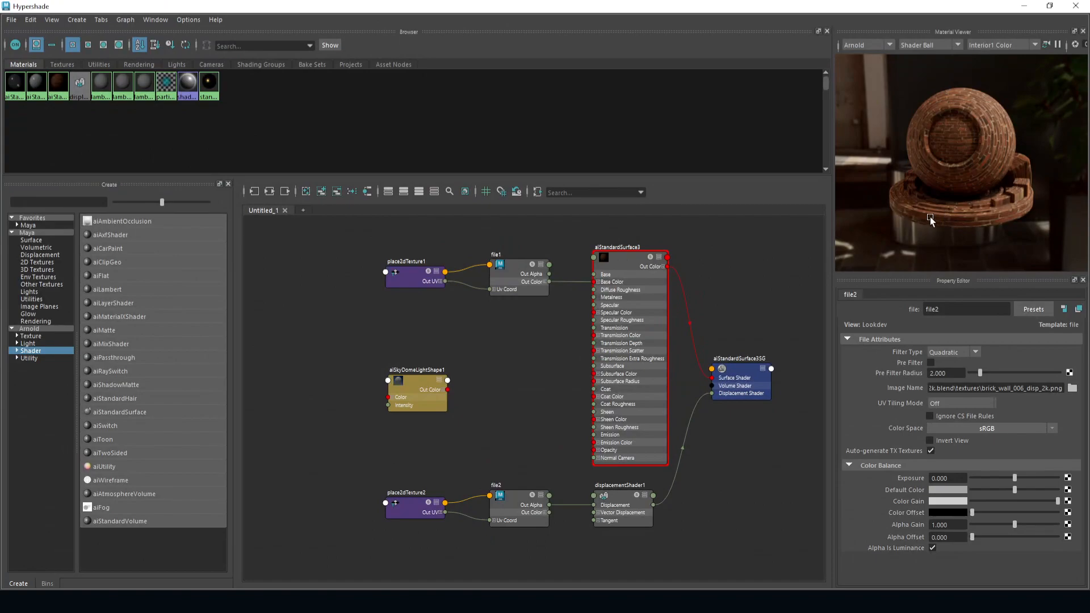
pyautogui.moveTo(933, 217); pyautogui.dragTo(922, 219)
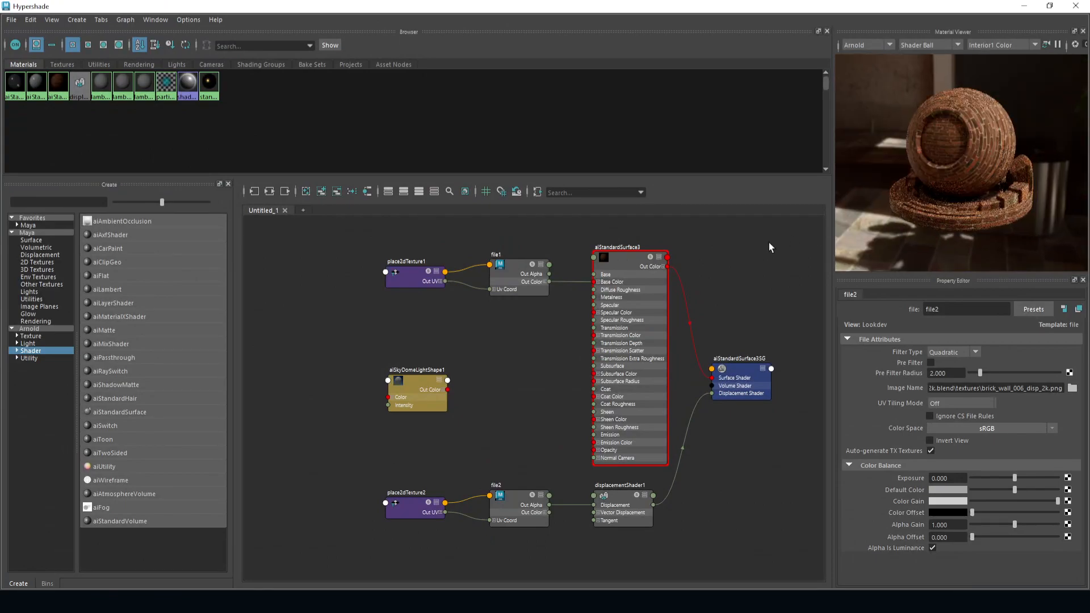
pyautogui.click(1025, 7)
pyautogui.click(499, 276)
pyautogui.keyDown('alt'); pyautogui.moveTo(503, 337); pyautogui.dragTo(523, 344); pyautogui.keyUp('alt')
pyautogui.press('Delete')
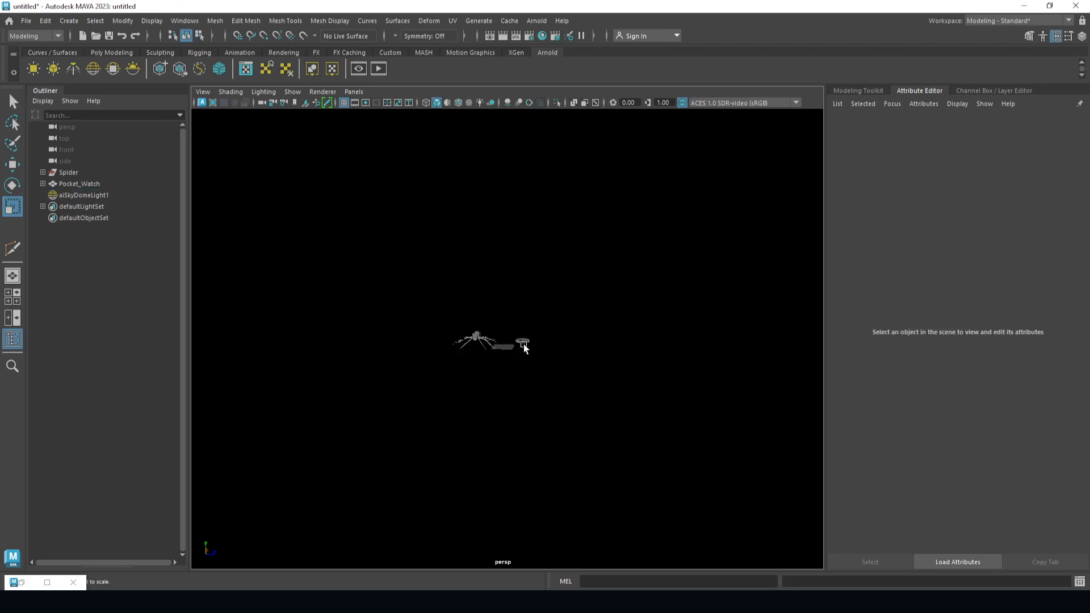
pyautogui.scroll(4, 438, 291)
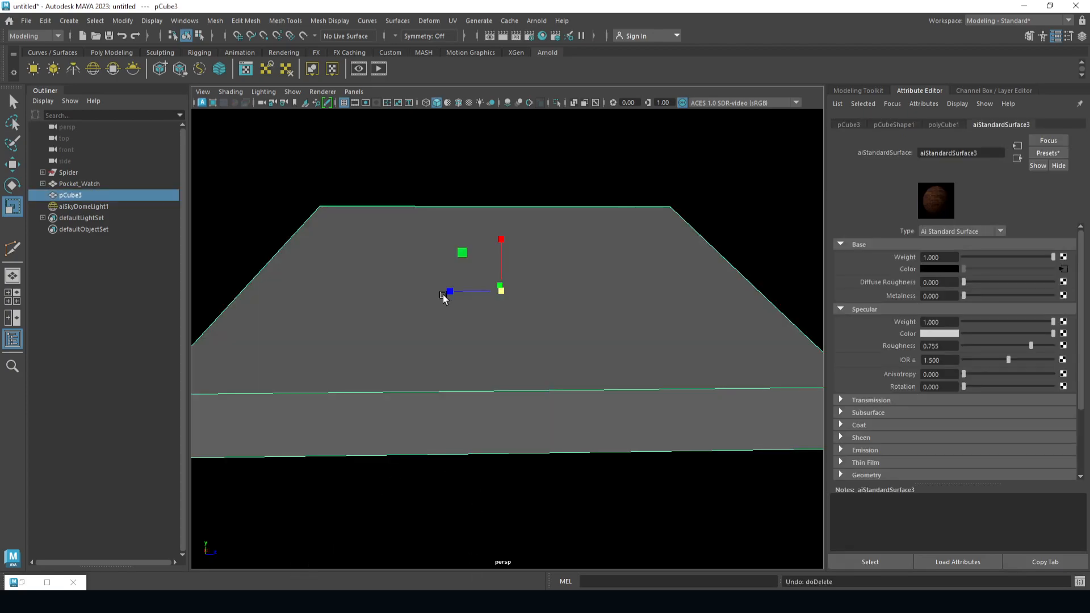
pyautogui.keyDown('alt'); pyautogui.moveTo(441, 319); pyautogui.dragTo(446, 319); pyautogui.keyUp('alt')
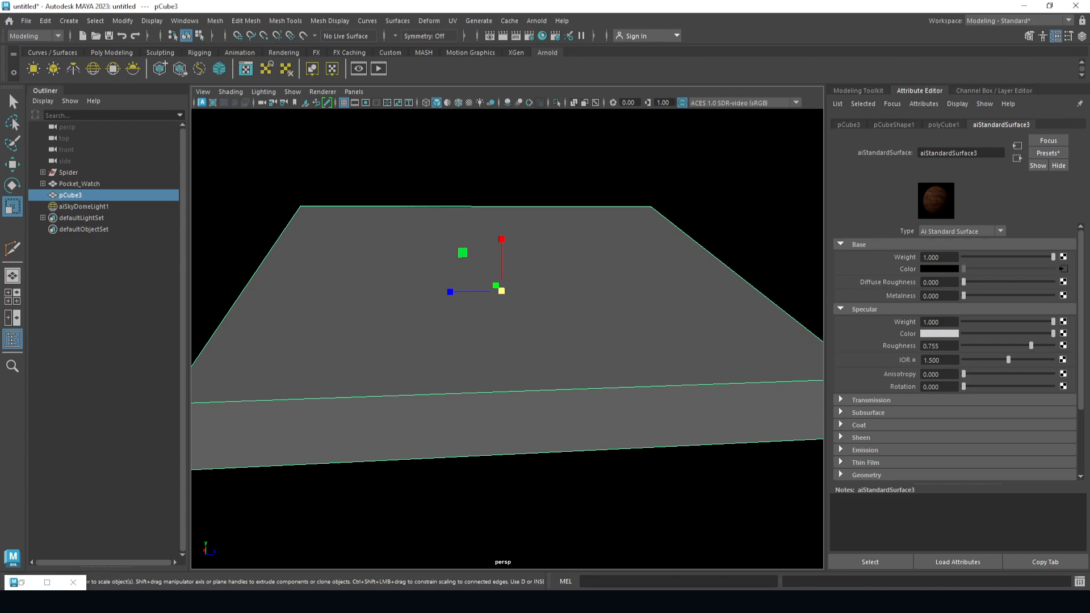
# Step: Delete the displacement nodes place2dTexture2, file2 and displacementShader1 in the Hypershade, and select the shading group aiStandardSurface3SG
pyautogui.click(47, 583)
pyautogui.scroll(4, 488, 397)
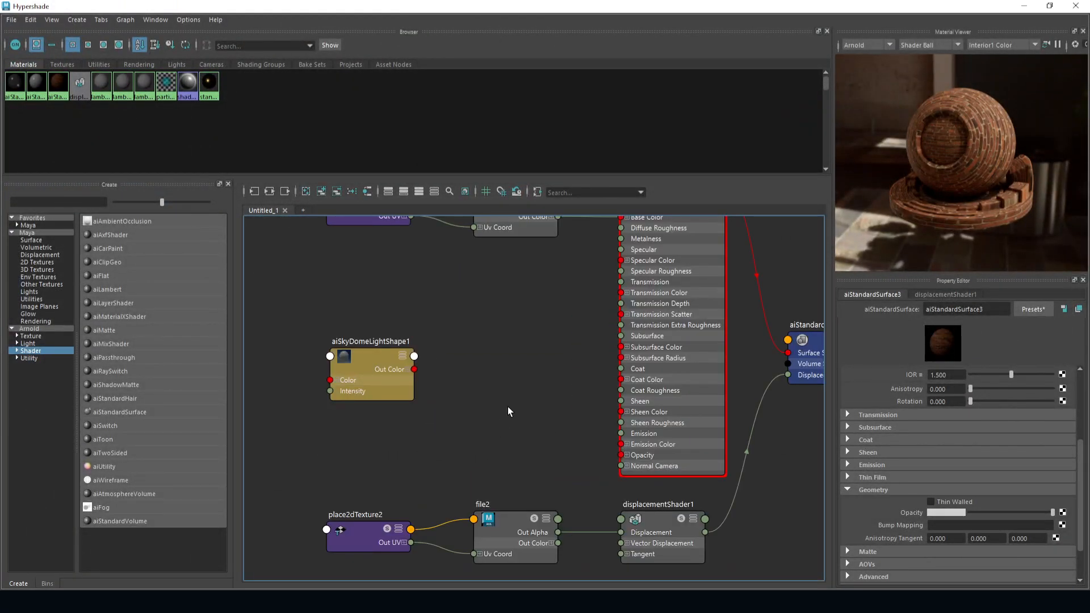
pyautogui.moveTo(301, 553); pyautogui.dragTo(705, 512)
pyautogui.press('Delete')
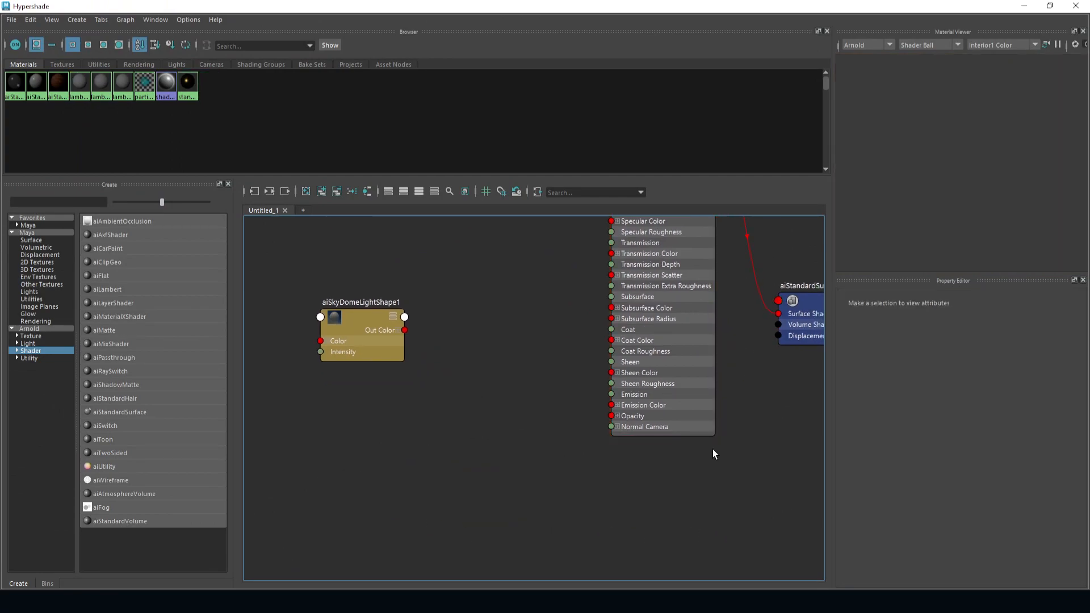
pyautogui.keyDown('alt'); pyautogui.moveTo(718, 418); pyautogui.dragTo(693, 383, button='middle'); pyautogui.keyUp('alt')
pyautogui.click(703, 380)
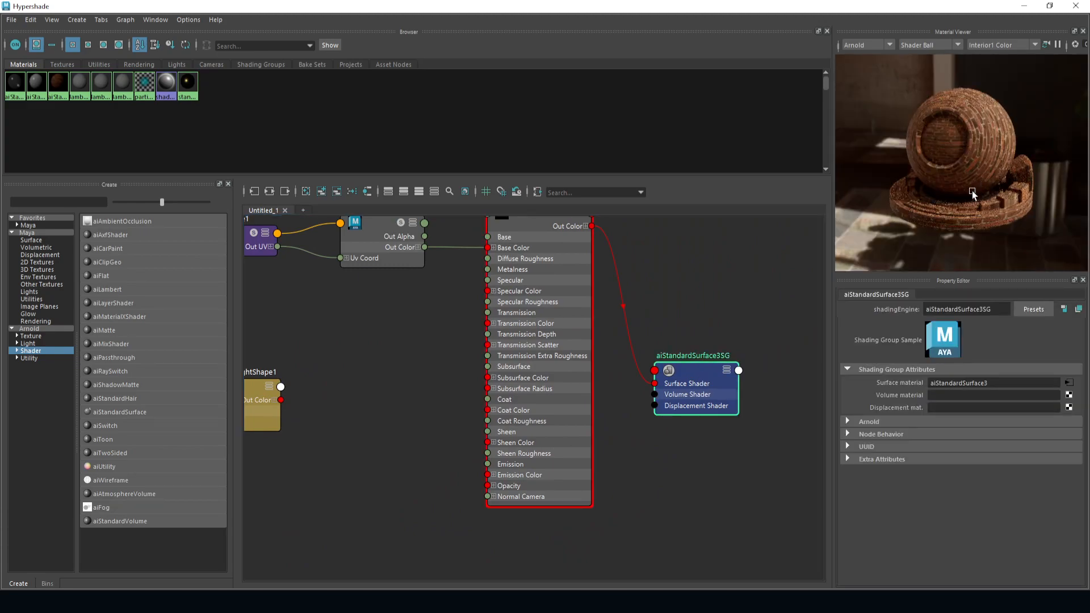
# Step: Set the Material Viewer's preview shape to Plane
pyautogui.scroll(5, 942, 214)
pyautogui.scroll(-5, 942, 216)
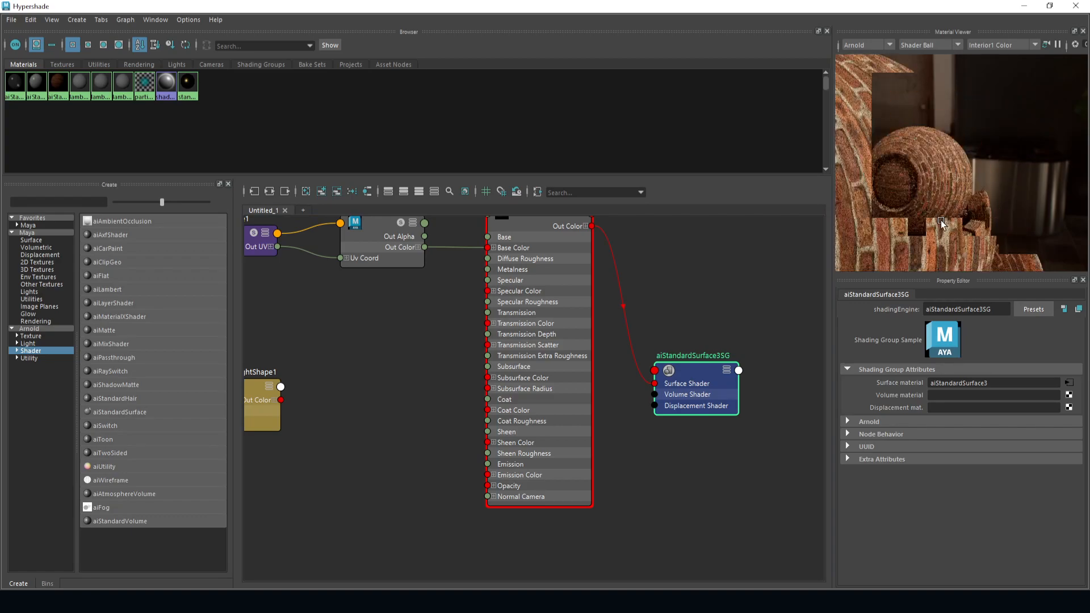
pyautogui.click(940, 46)
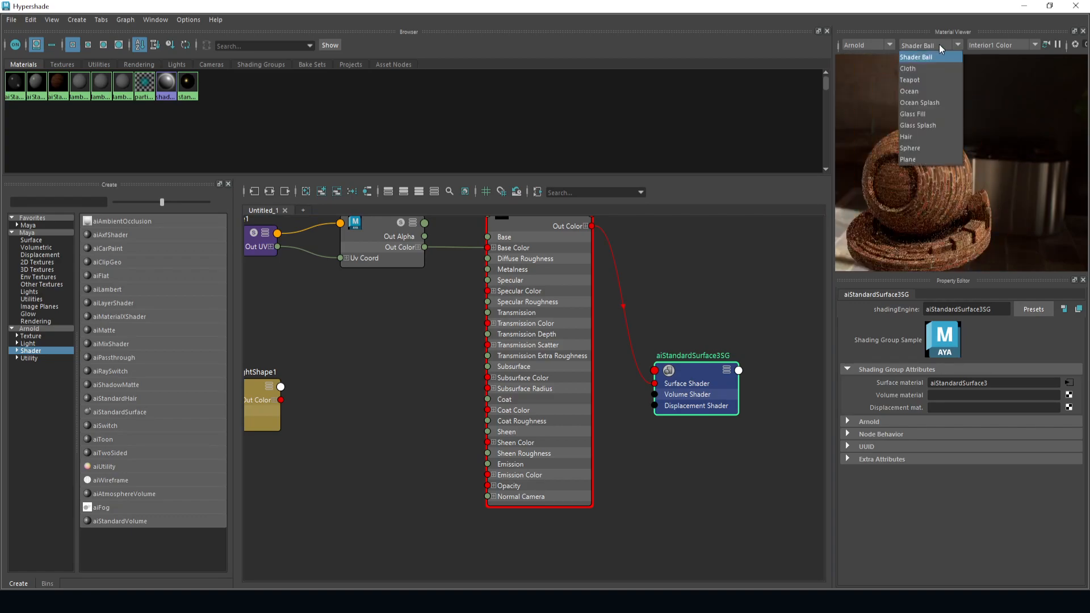
pyautogui.click(911, 160)
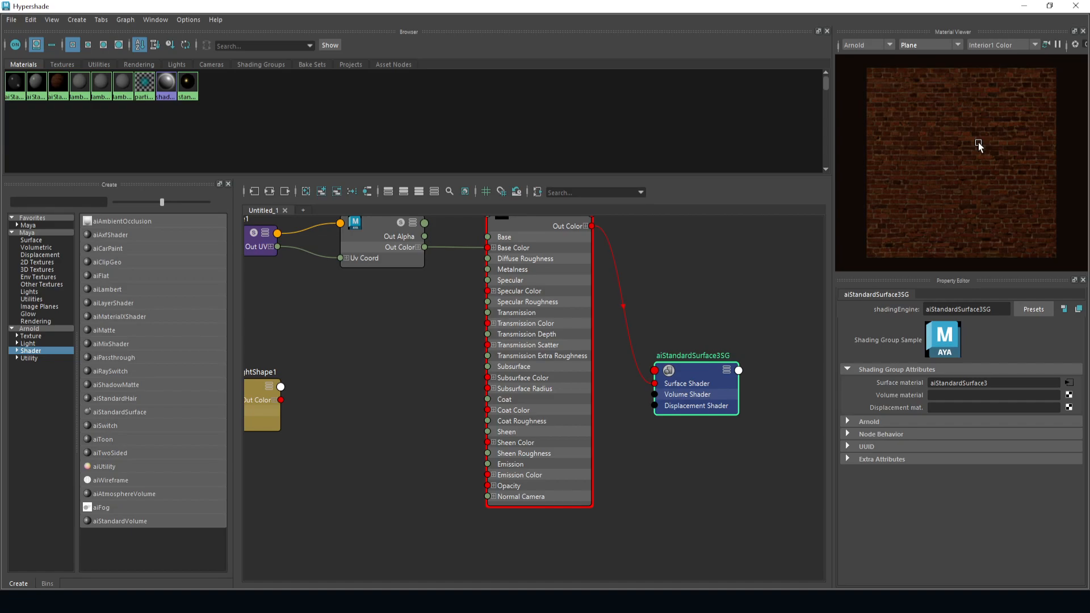
# Step: Inspect the file1 texture and place2dTexture1 placement attributes, and open the Repeat U value for editing
pyautogui.moveTo(432, 292); pyautogui.dragTo(478, 339, button='middle')
pyautogui.scroll(-3, 477, 328)
pyautogui.scroll(5, 441, 318)
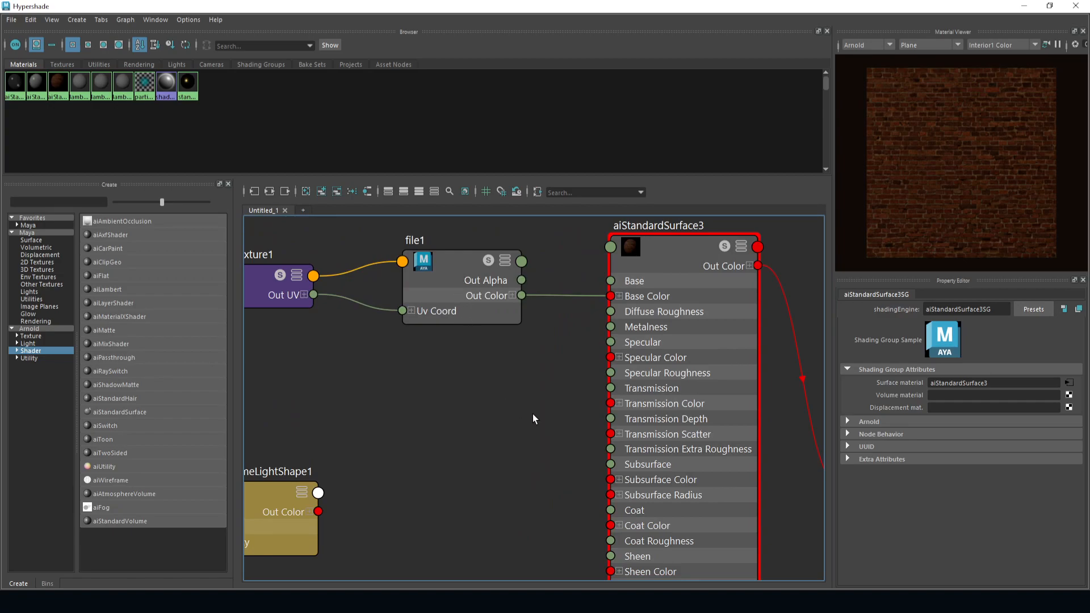
pyautogui.scroll(-2, 532, 414)
pyautogui.click(482, 315)
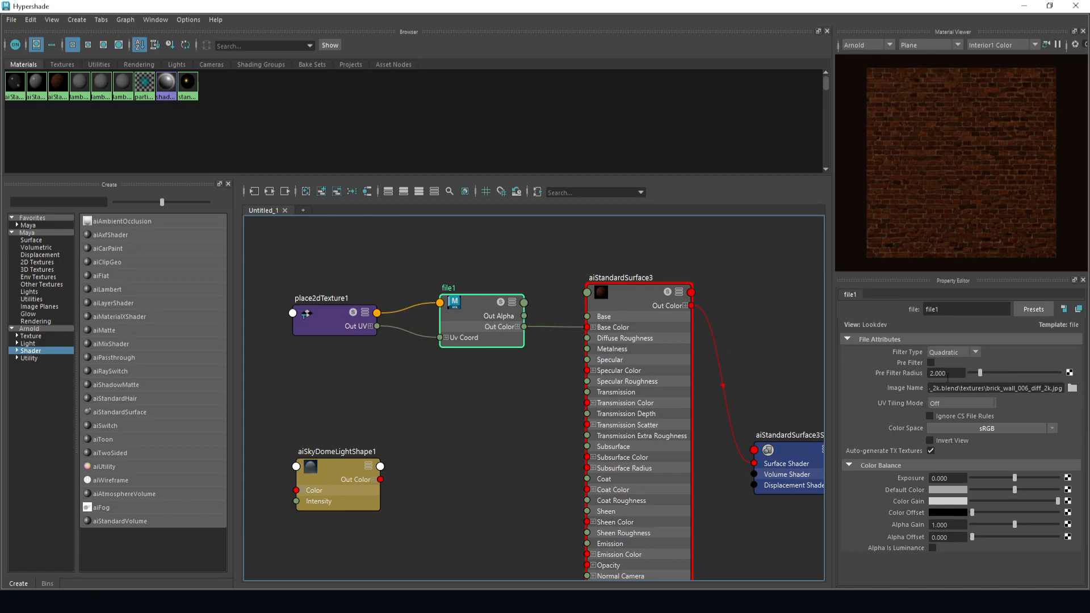
pyautogui.click(322, 318)
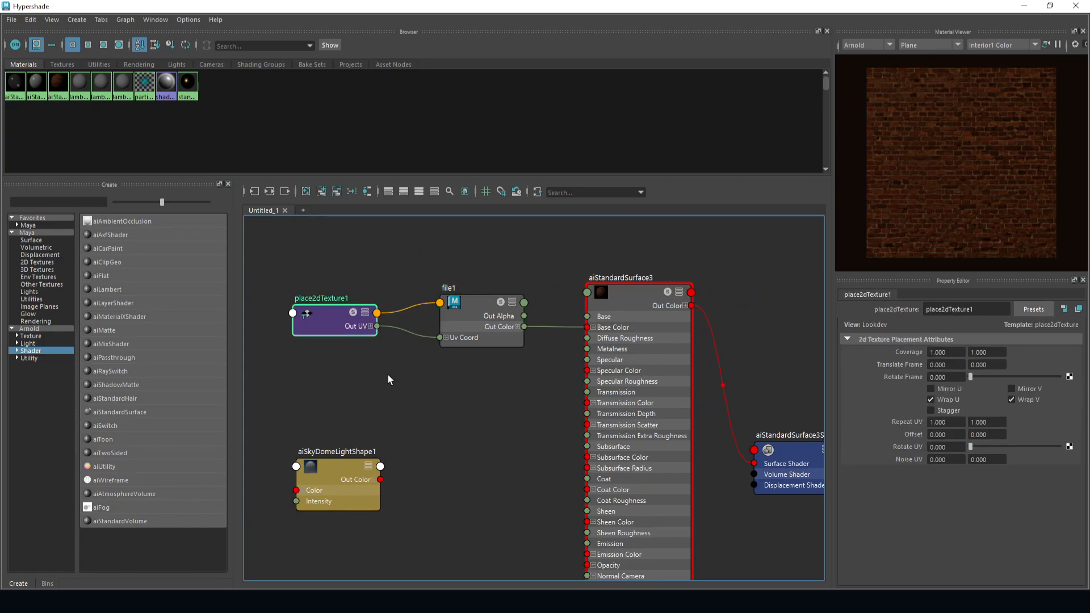
pyautogui.click(932, 421)
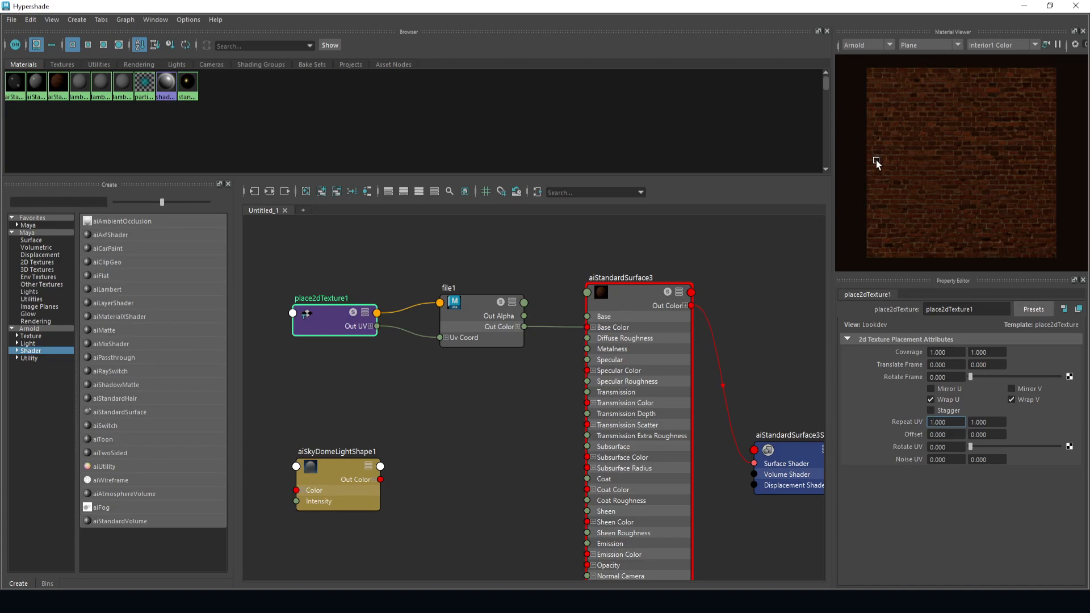
# Step: Minimise the Hypershade, select the slab pCube3, and open the UV Editor beside the slab to view its UV layout
pyautogui.click(1024, 6)
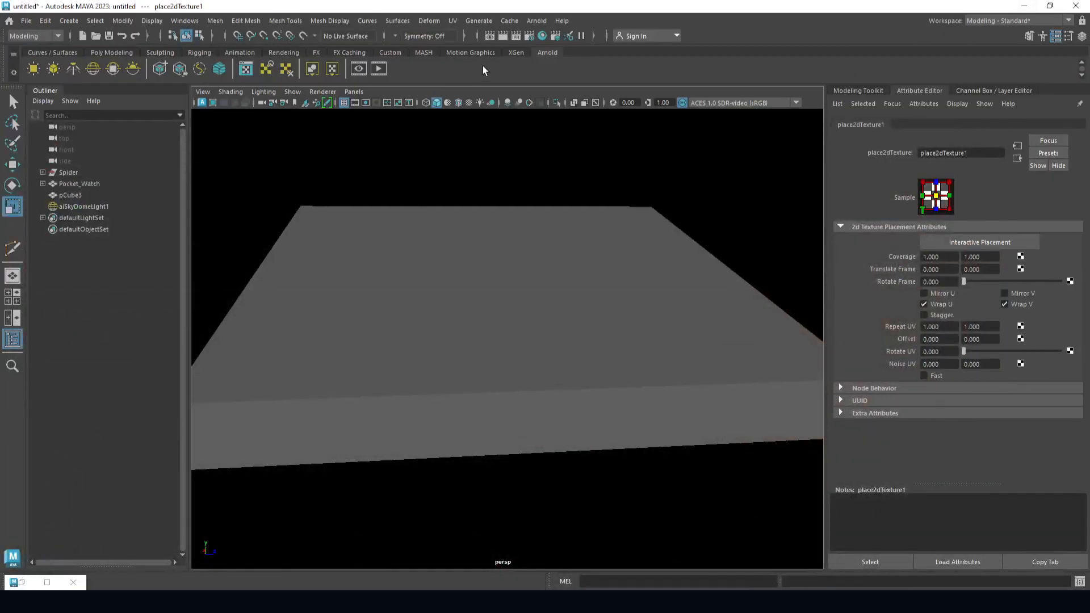
pyautogui.click(484, 234)
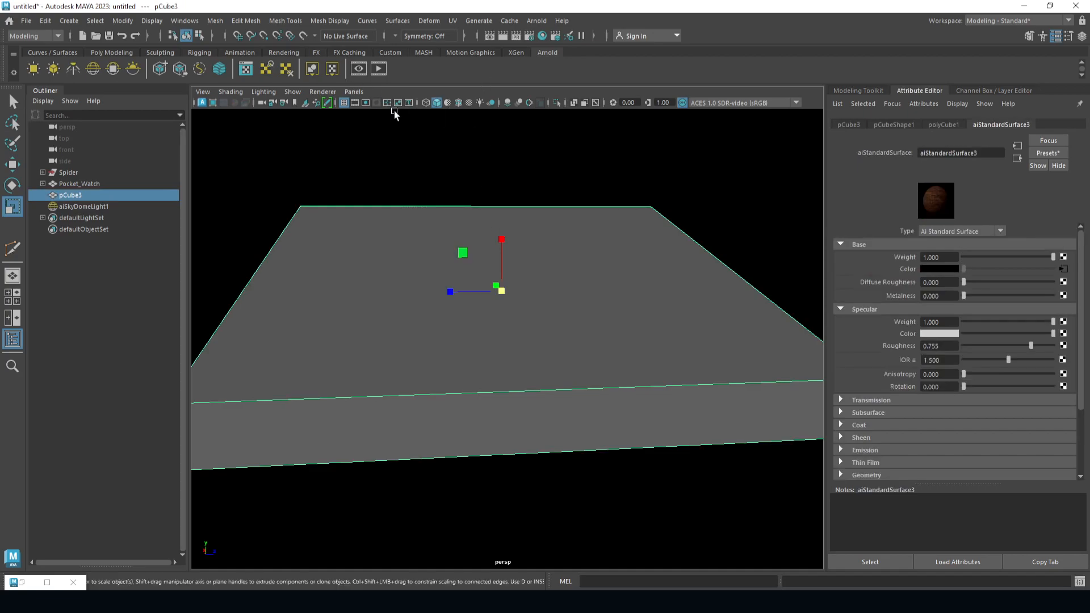
pyautogui.click(454, 20)
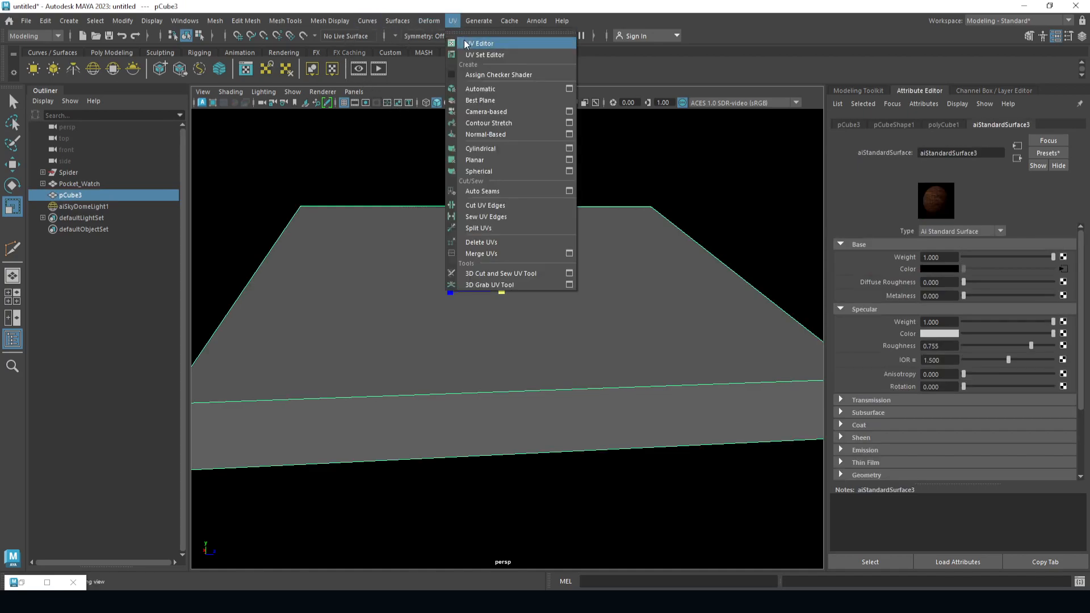
pyautogui.click(464, 39)
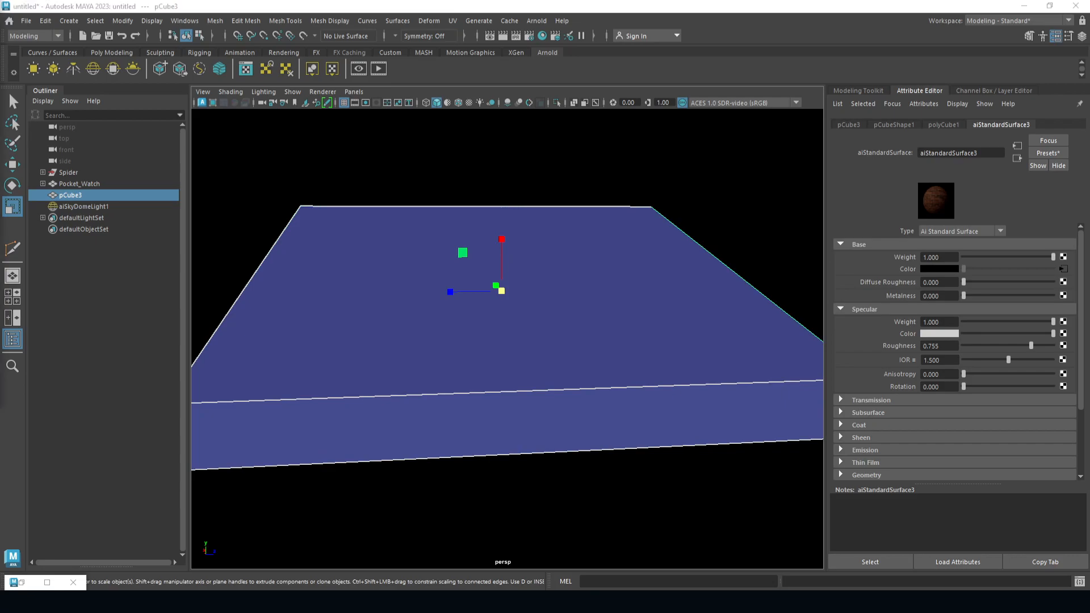
pyautogui.scroll(3, 466, 257)
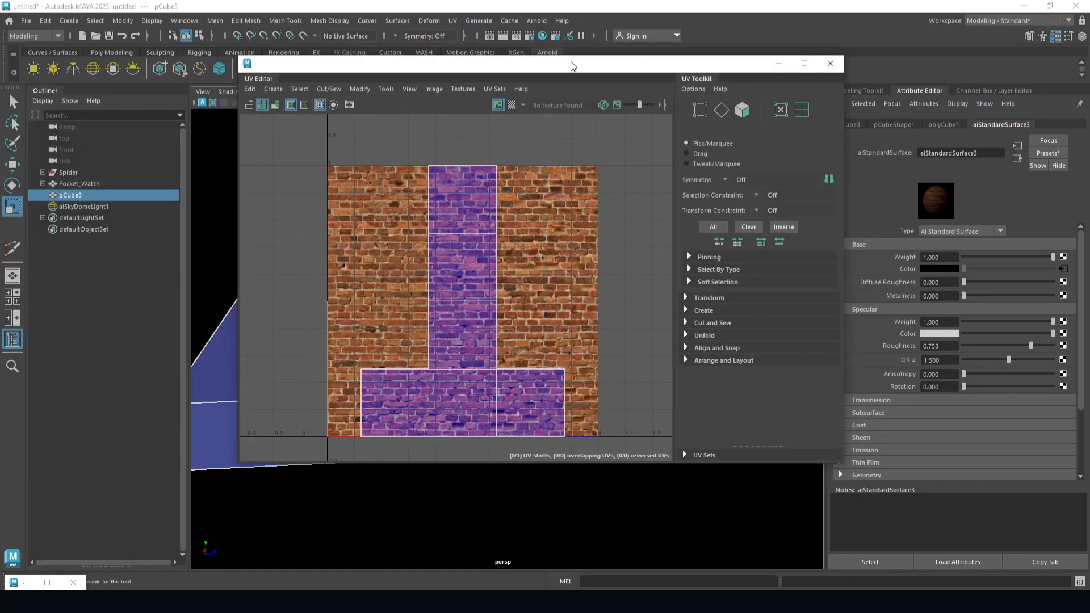
pyautogui.moveTo(570, 61); pyautogui.dragTo(812, 35)
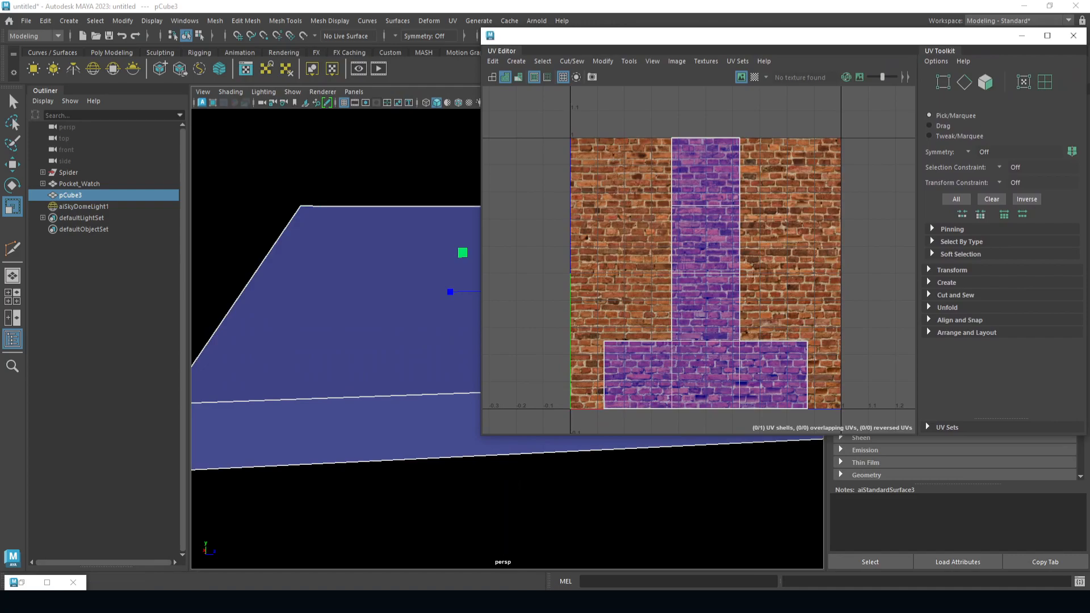
# Step: Restore the Hypershade, open the Repeat U value of place2dTexture1 for editing, and move the window out of the way
pyautogui.moveTo(540, 602)
pyautogui.click(47, 582)
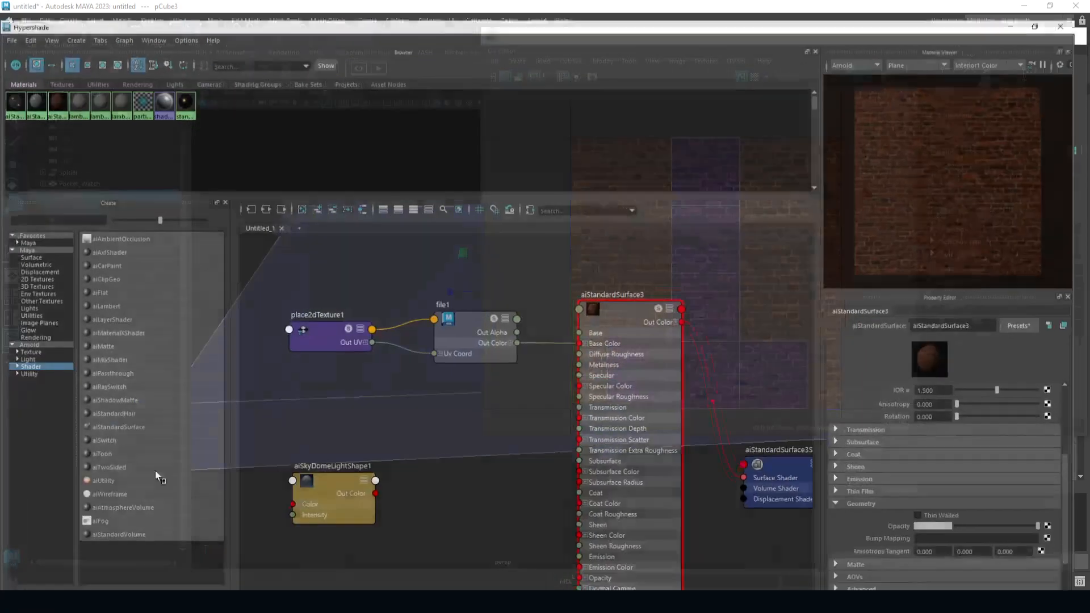
pyautogui.scroll(-5, 708, 276)
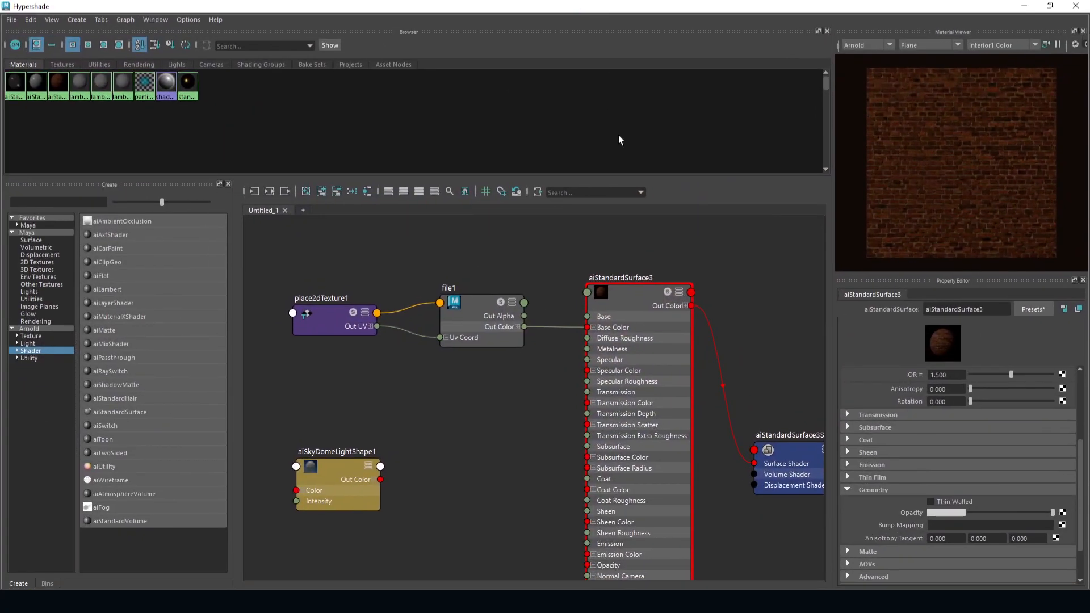
pyautogui.scroll(2, 735, 287)
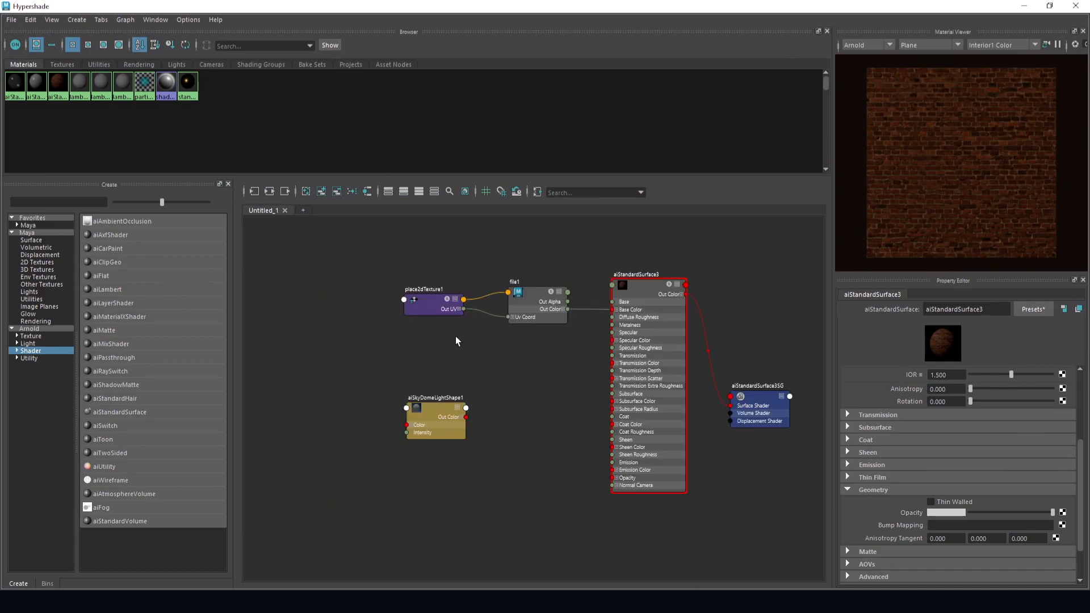
pyautogui.click(427, 304)
pyautogui.click(932, 422)
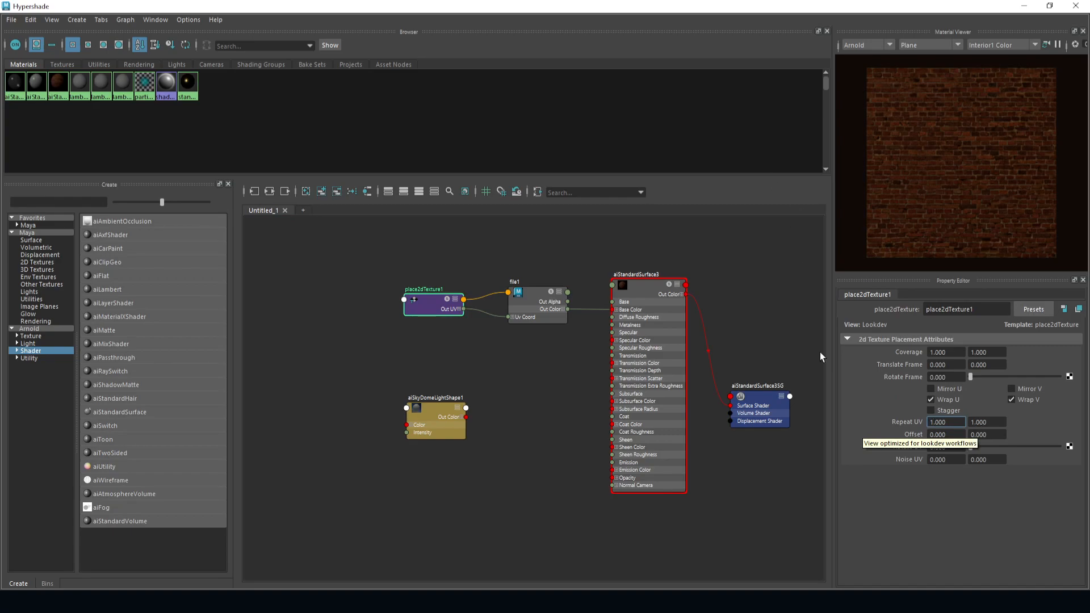
pyautogui.moveTo(767, 6); pyautogui.dragTo(0, 8)
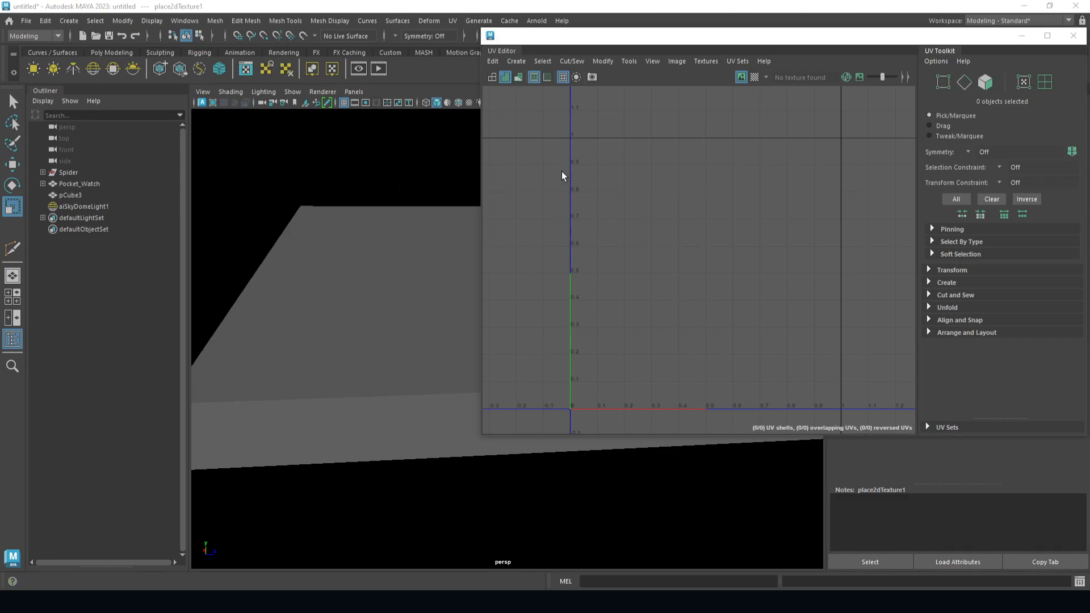
# Step: Select the slab, examine how its UV shell overlays the brick texture in the UV Editor, and close the editor
pyautogui.click(378, 315)
pyautogui.click(365, 324)
pyautogui.click(410, 293)
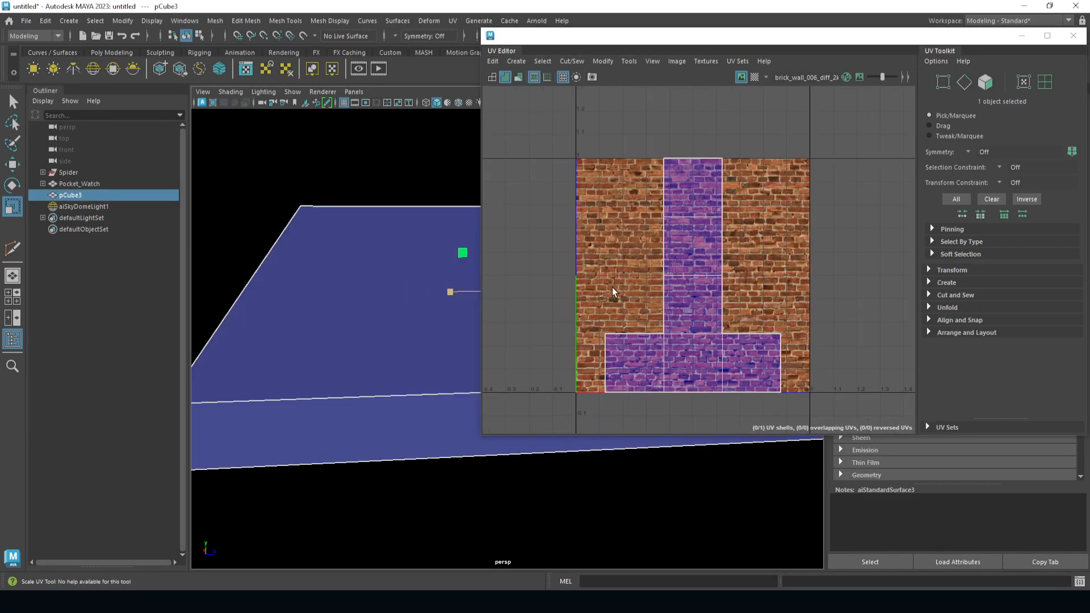
pyautogui.scroll(-3, 612, 287)
pyautogui.scroll(6, 612, 287)
pyautogui.keyDown('alt'); pyautogui.moveTo(675, 315); pyautogui.dragTo(677, 297, button='middle'); pyautogui.keyUp('alt')
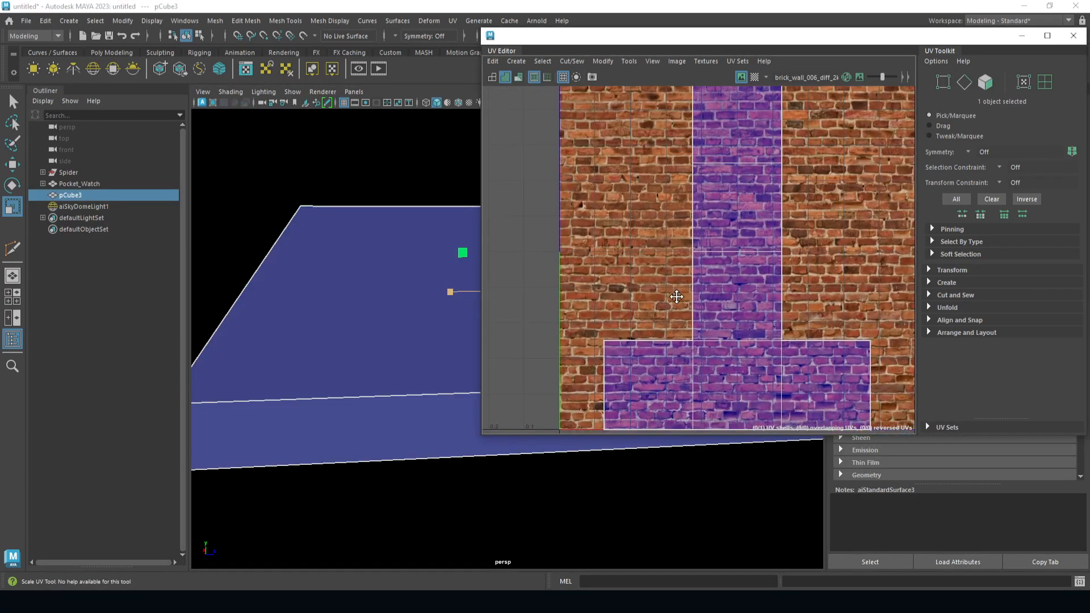
pyautogui.scroll(-1, 683, 259)
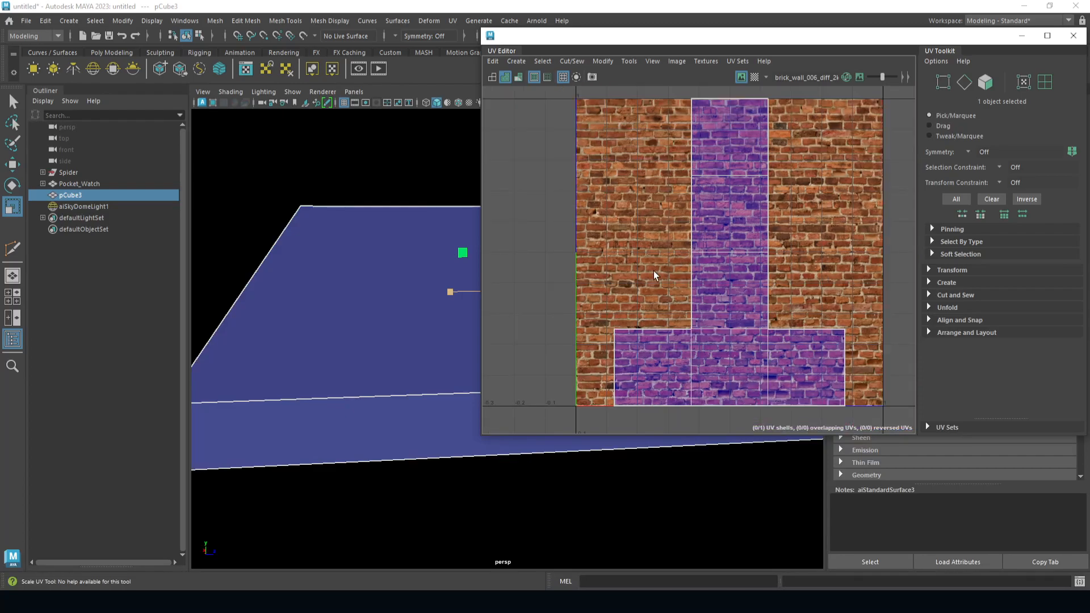
pyautogui.click(419, 302)
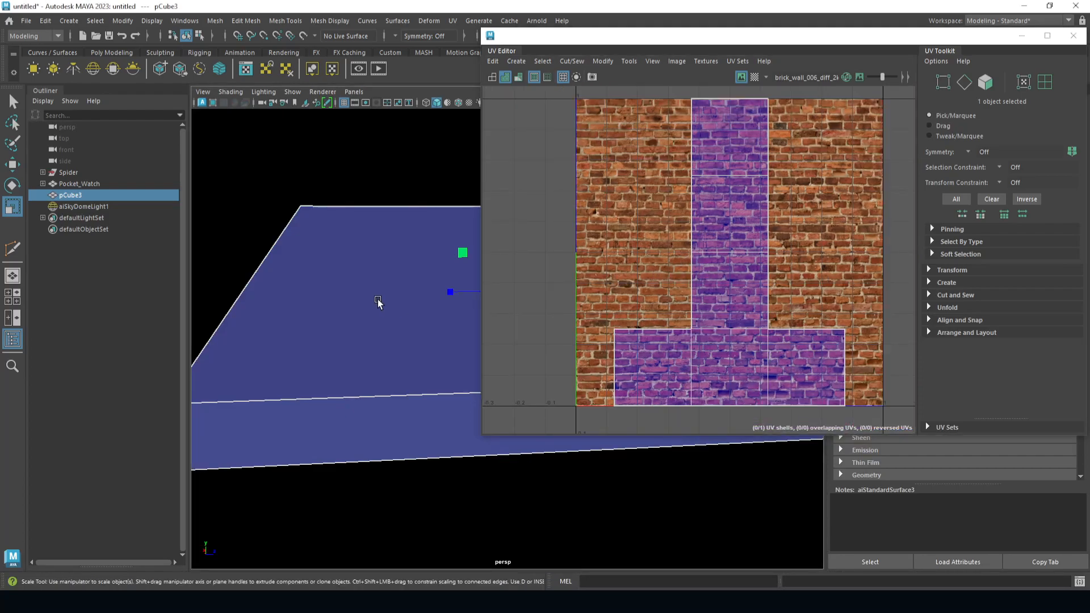
pyautogui.click(534, 284)
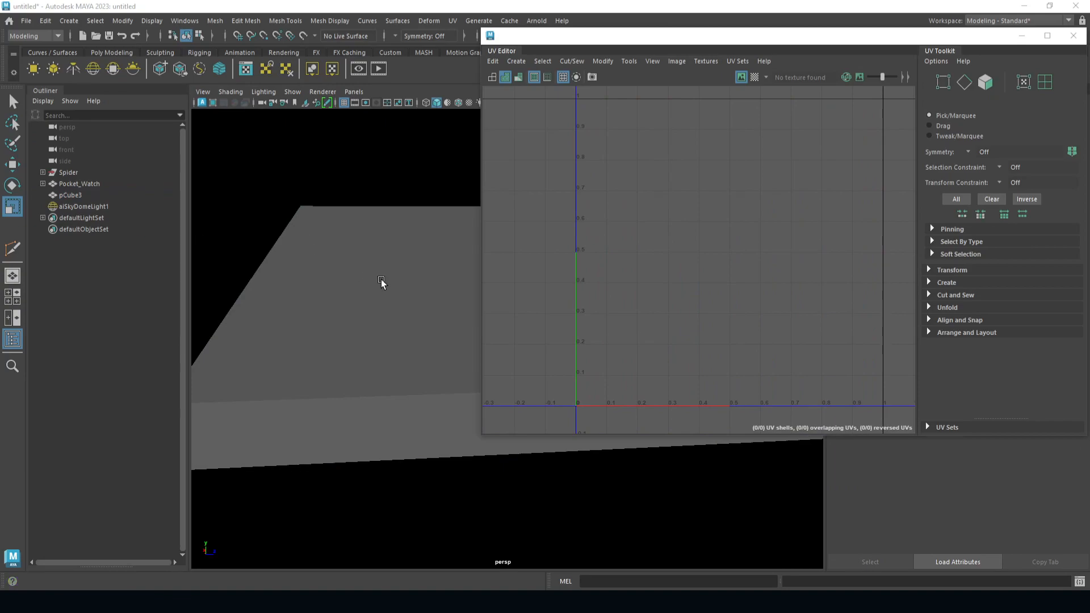
pyautogui.click(399, 290)
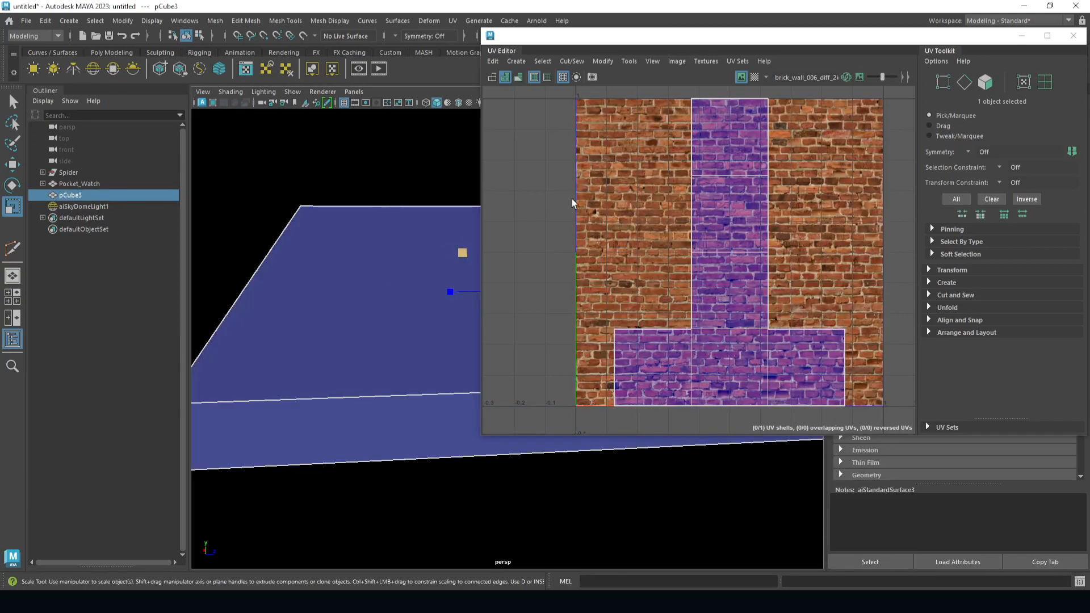
pyautogui.moveTo(971, 37); pyautogui.dragTo(806, 59)
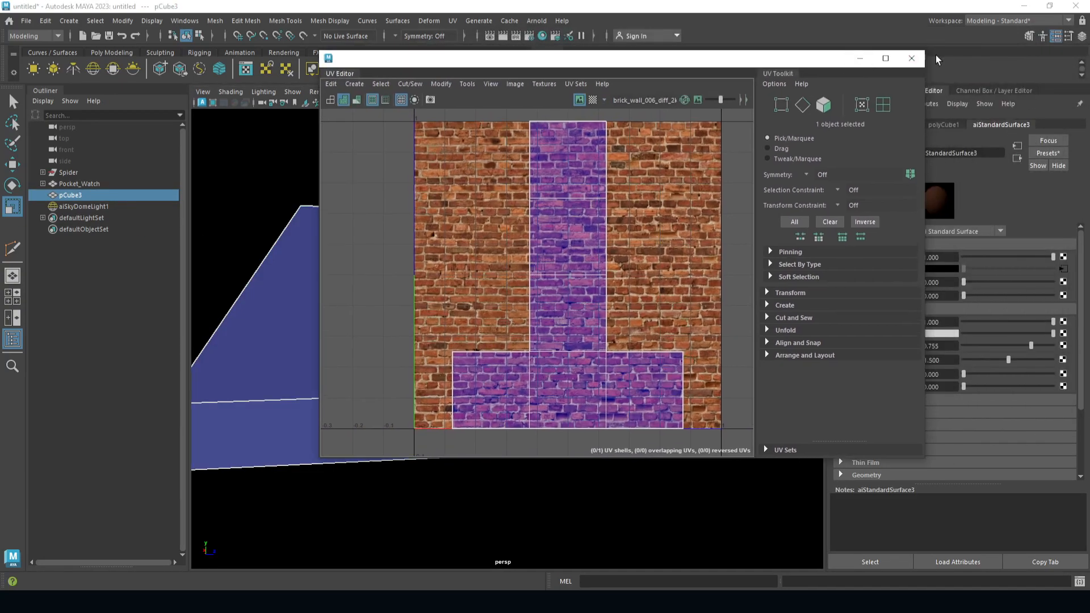
pyautogui.click(911, 58)
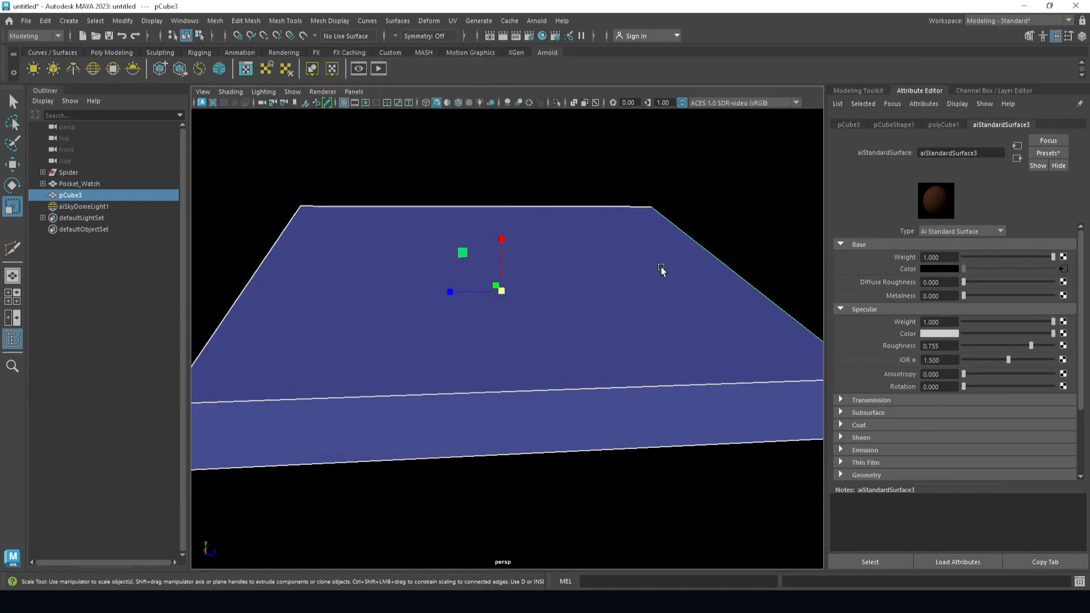
# Step: Reopen the UV Editor for the slab and toggle the checker map, texture image and grid displays
pyautogui.rightClick(616, 268)
pyautogui.click(453, 20)
pyautogui.click(479, 43)
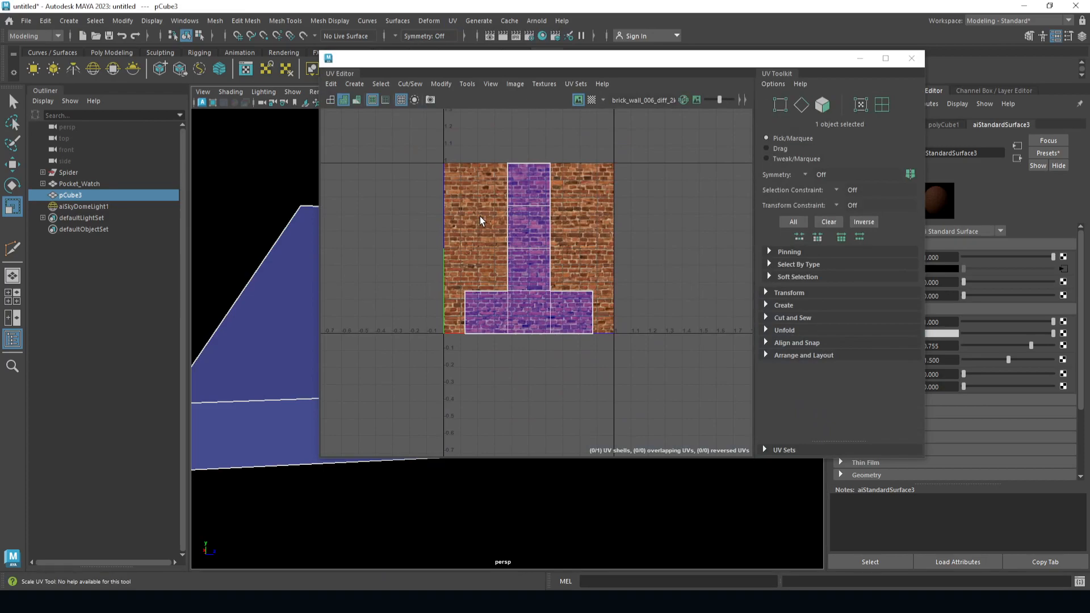
pyautogui.click(592, 101)
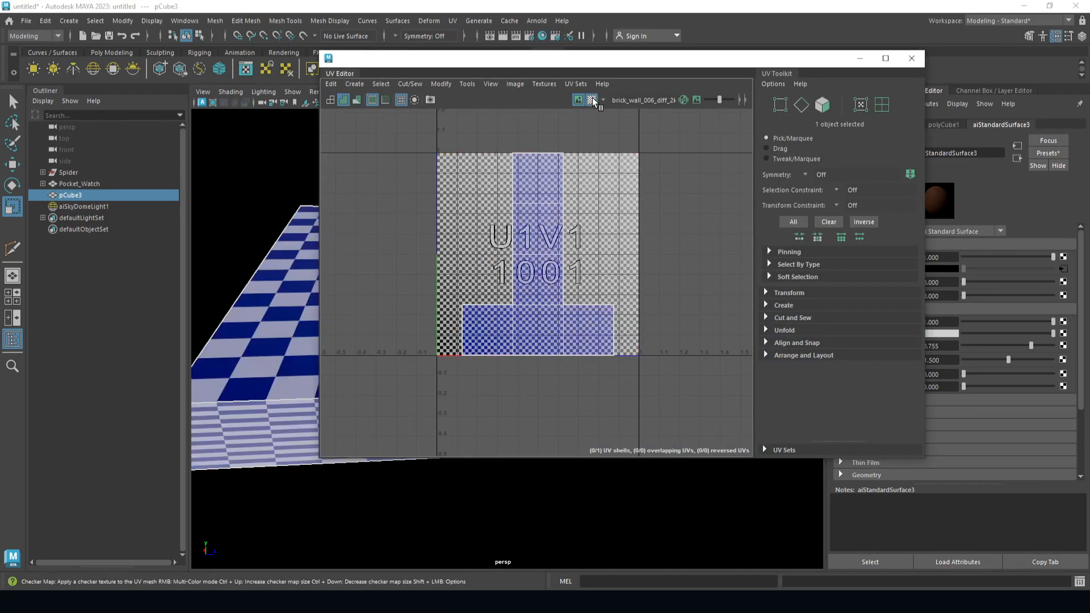
pyautogui.click(592, 101)
pyautogui.click(579, 100)
pyautogui.click(578, 100)
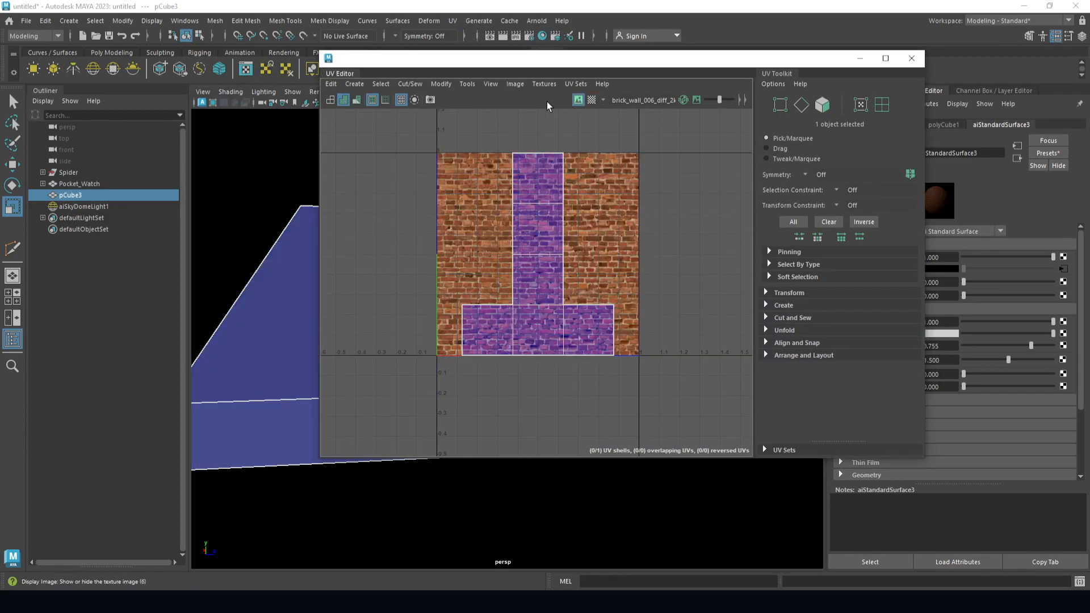
pyautogui.click(401, 100)
pyautogui.click(401, 100)
# Step: Minimise the Hypershade and UV Editor, frame the slab, and render it in Arnold RenderView from a higher angle
pyautogui.moveTo(0, 8); pyautogui.dragTo(476, 116)
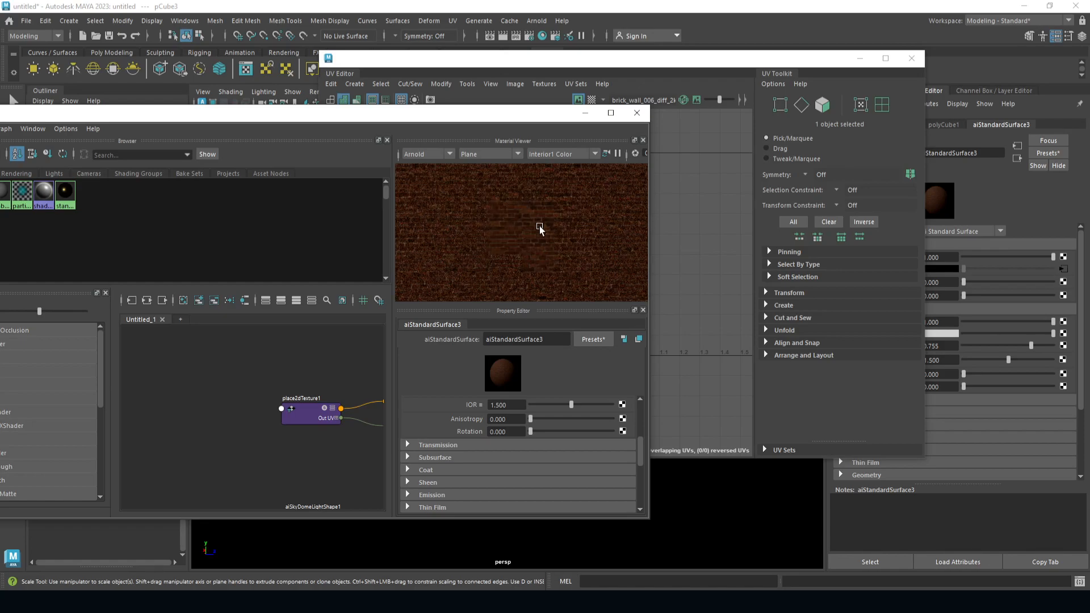
pyautogui.click(586, 112)
pyautogui.click(860, 57)
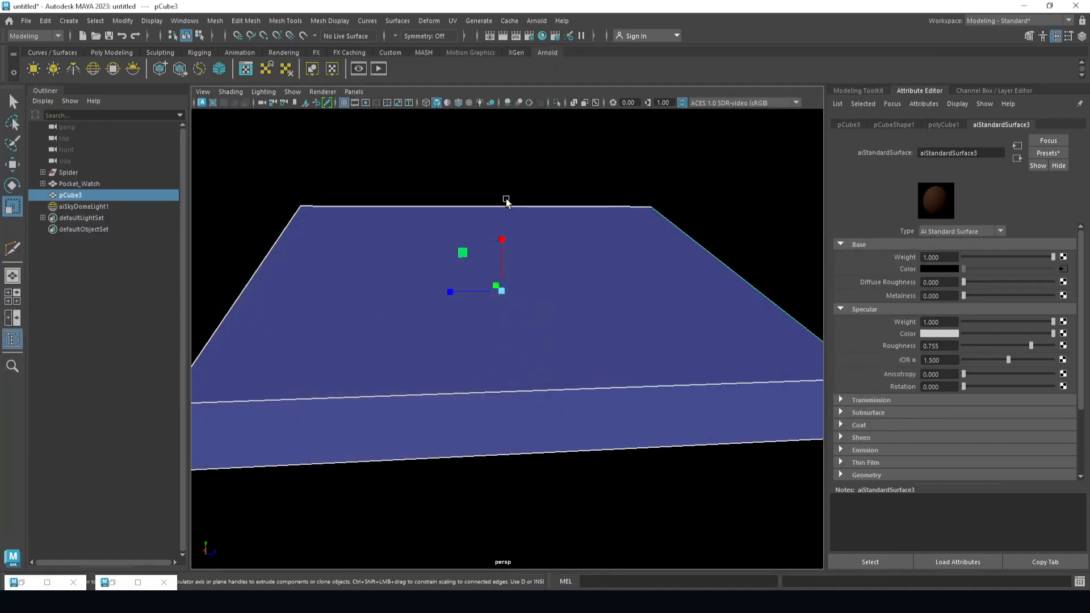
pyautogui.press('f')
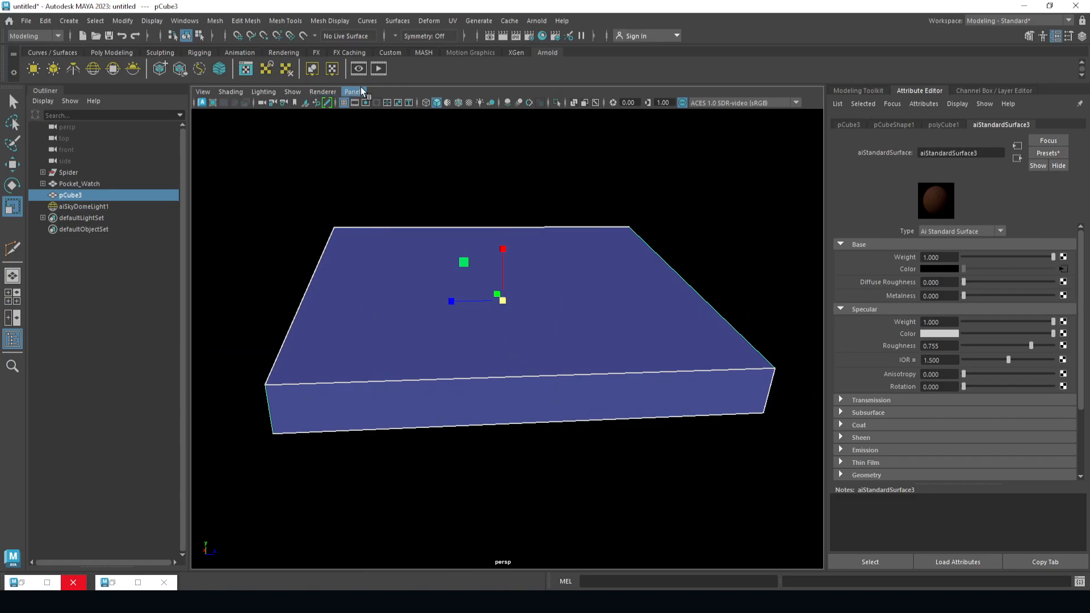
pyautogui.click(378, 69)
pyautogui.keyDown('alt'); pyautogui.moveTo(516, 316); pyautogui.dragTo(521, 341); pyautogui.keyUp('alt')
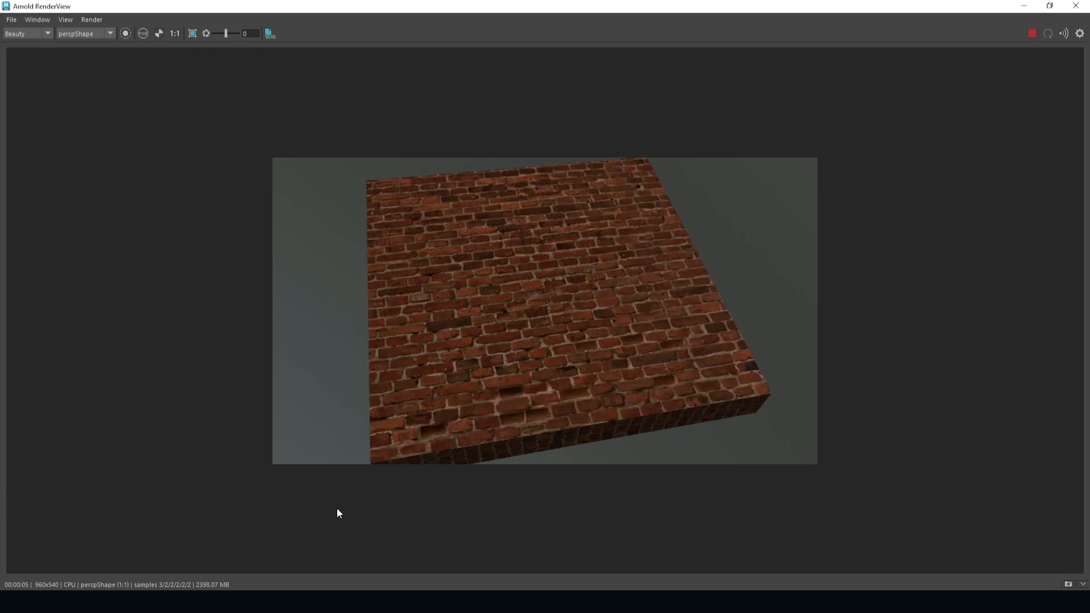
# Step: Minimise the render and Hypershade windows, reselect the slab, inspect its brick texture in the UV Editor, and close the editor
pyautogui.click(1025, 7)
pyautogui.click(47, 582)
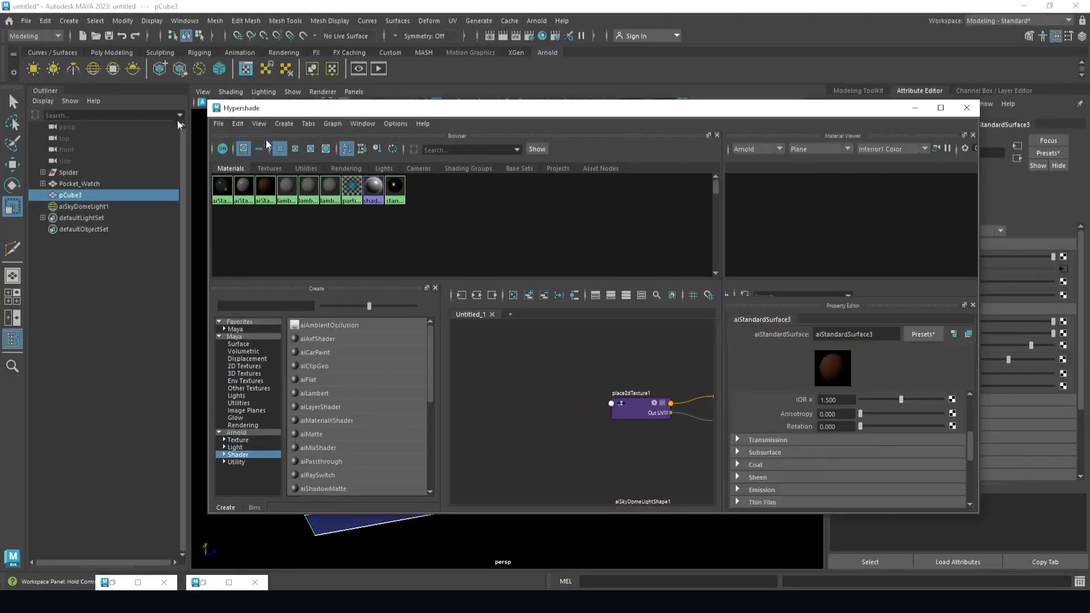
pyautogui.click(1024, 6)
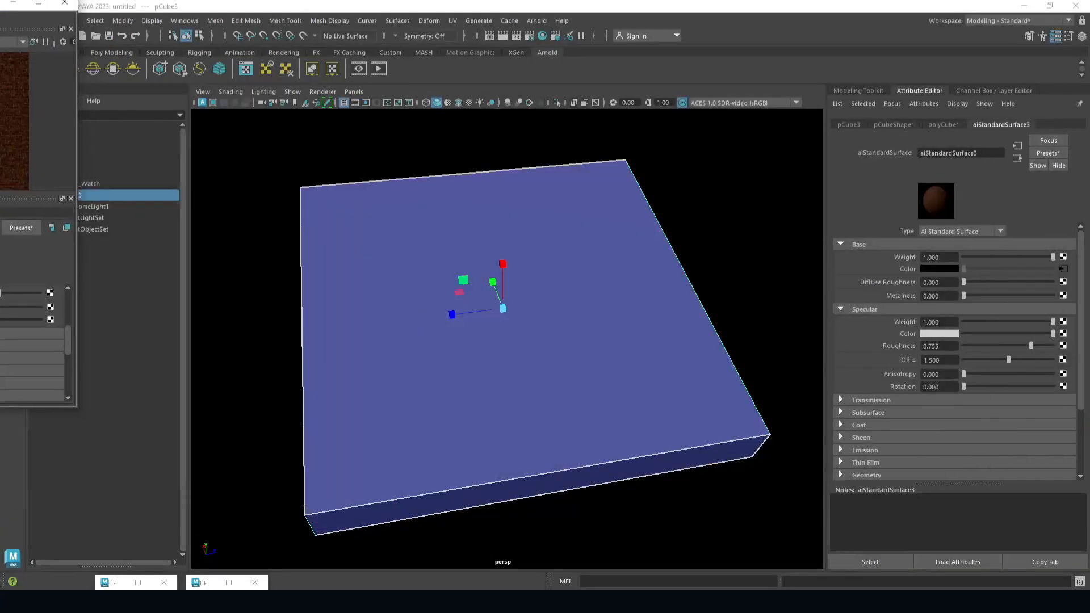
pyautogui.click(365, 251)
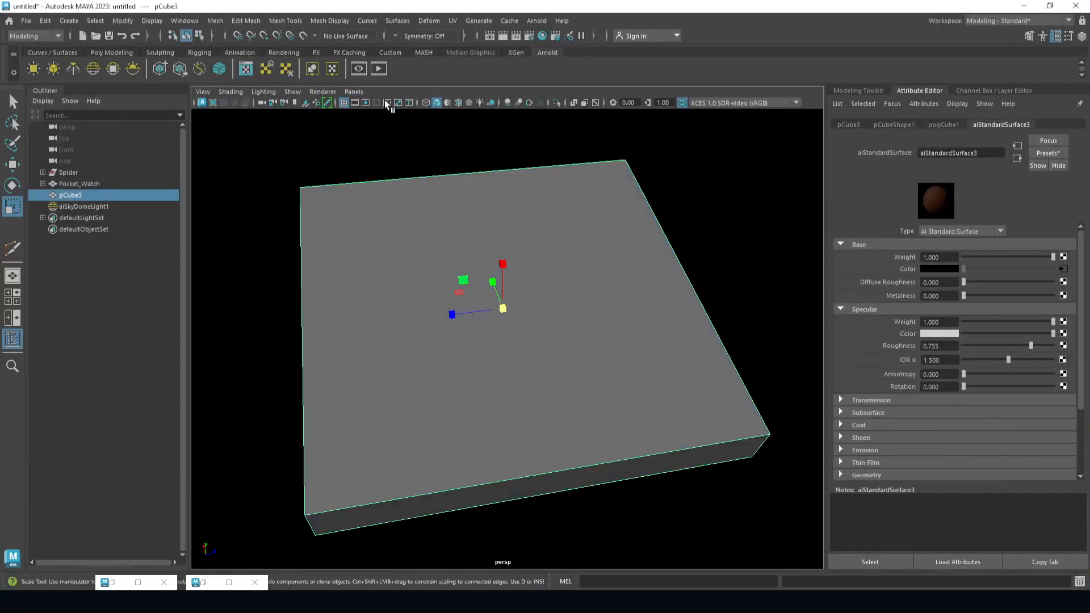
pyautogui.click(453, 20)
pyautogui.click(463, 43)
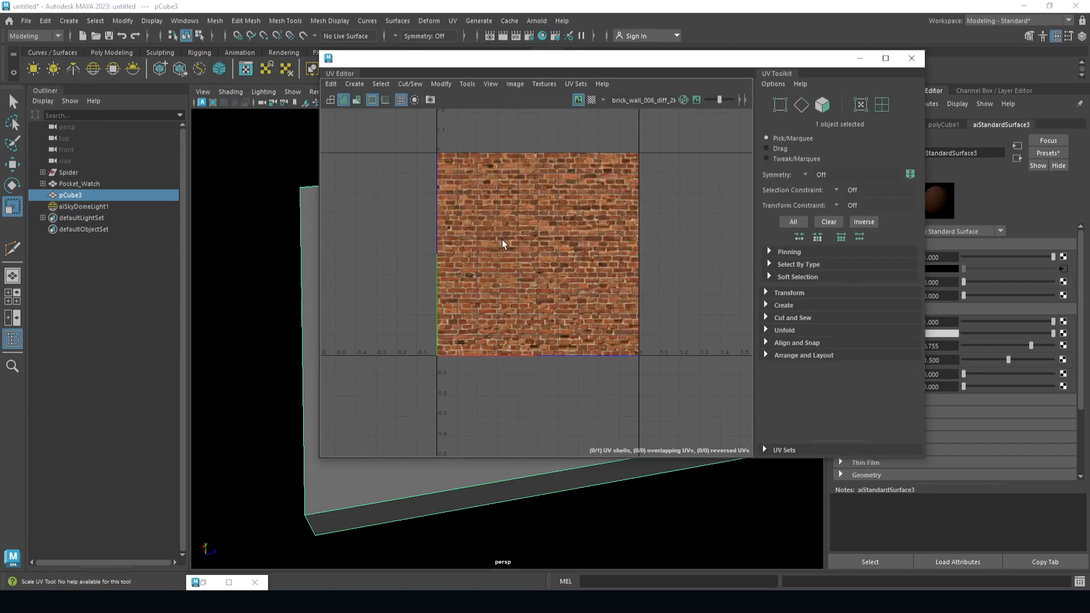
pyautogui.scroll(-1, 573, 287)
pyautogui.scroll(2, 574, 285)
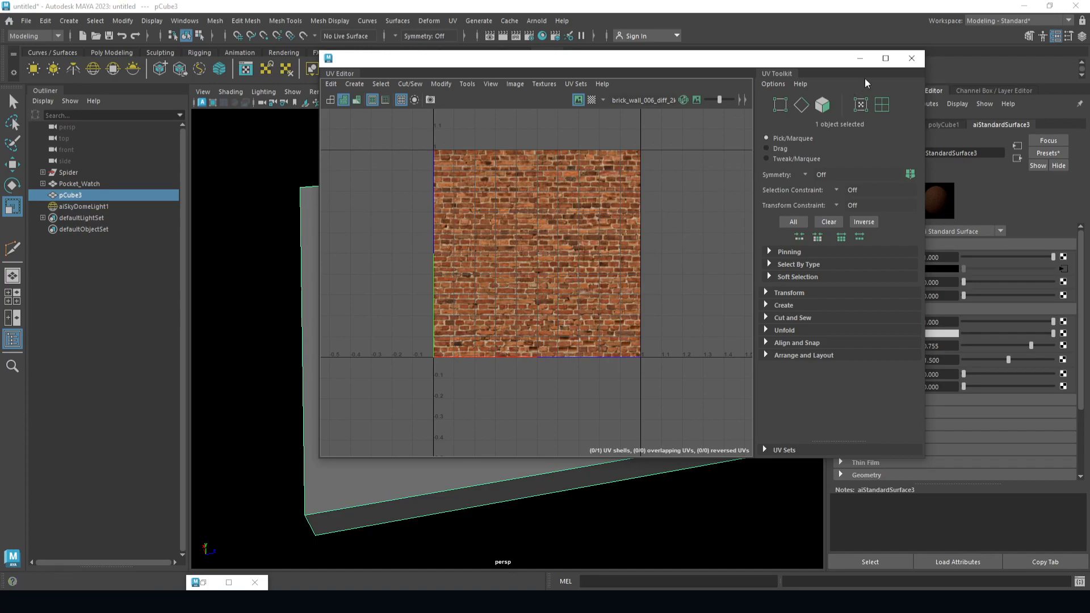
pyautogui.click(912, 58)
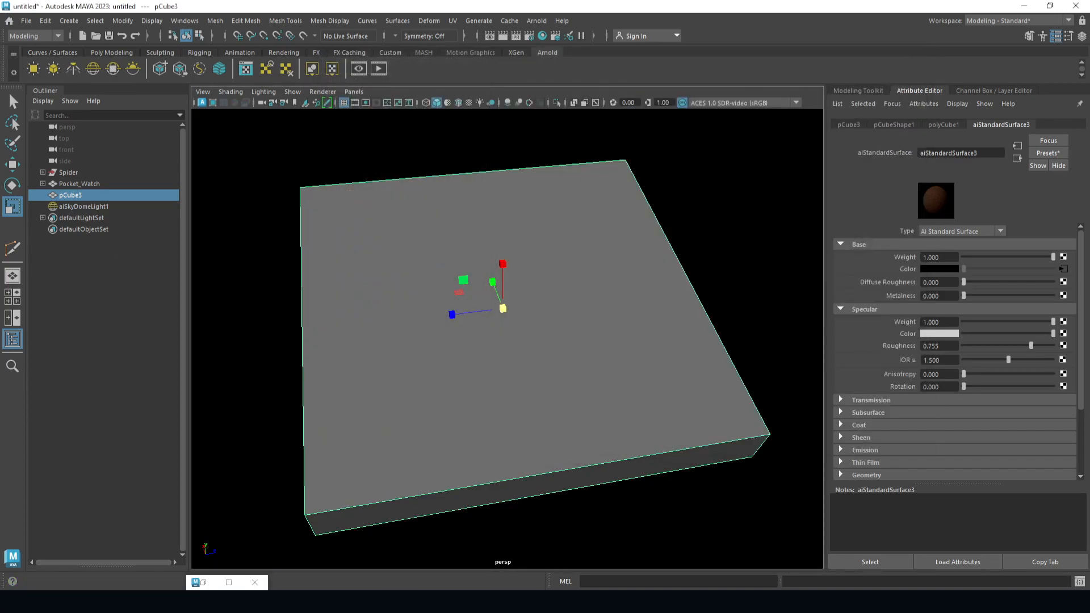